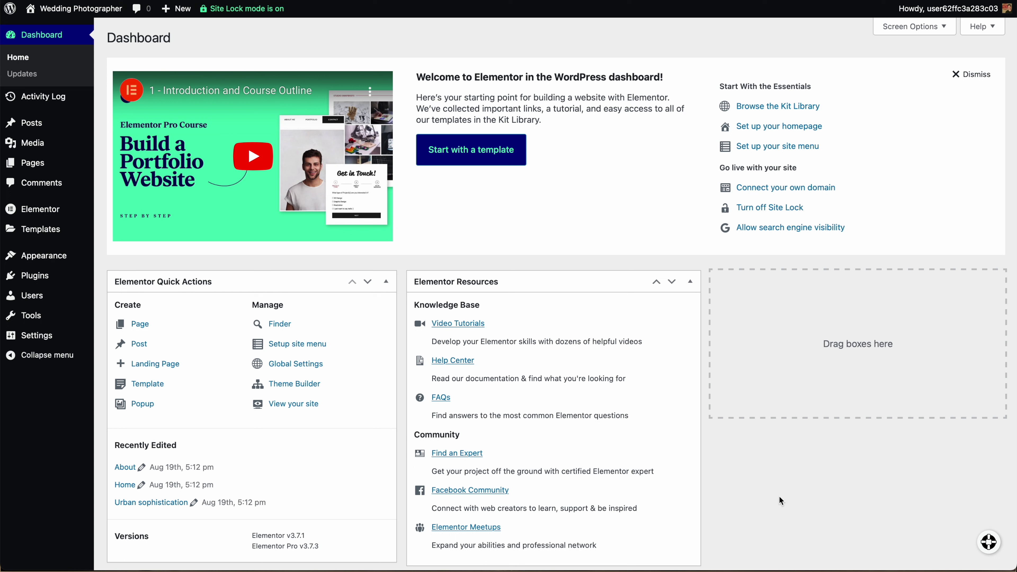
Open the Elementor support chat from the dashboard and close it again
{"action": "left_click", "coordinate": [990, 537]}
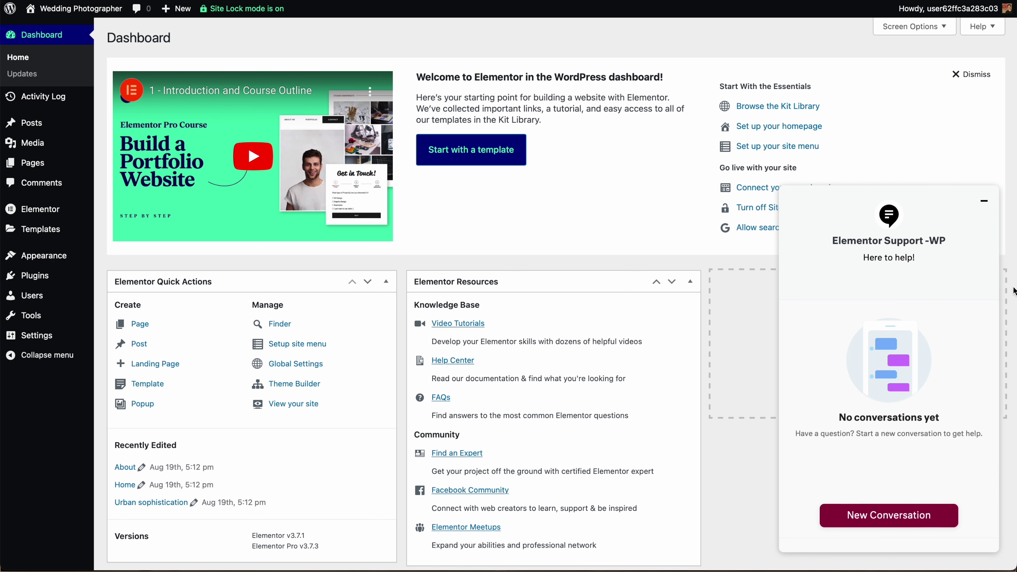
{"action": "left_click", "coordinate": [985, 201]}
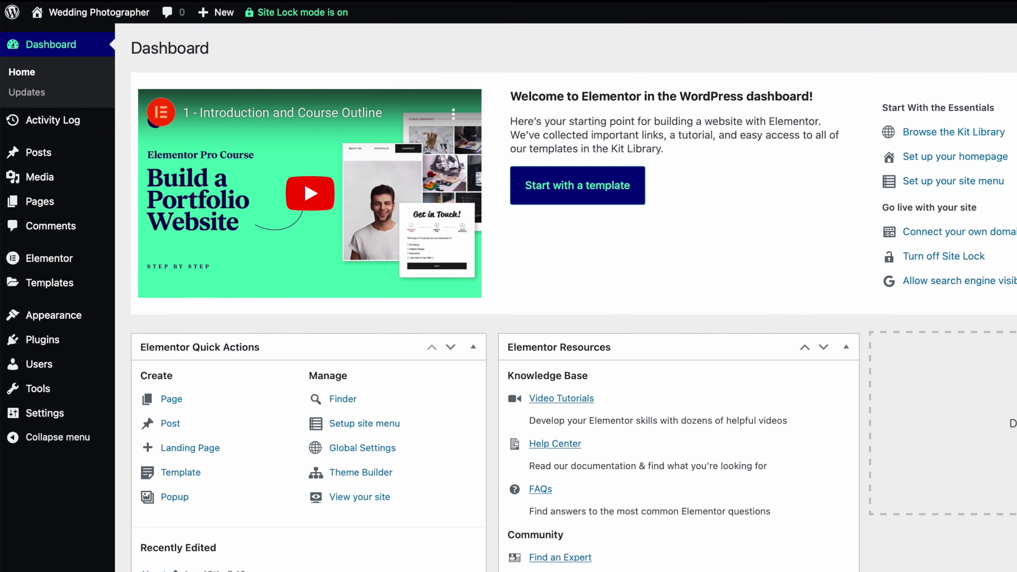
Open the form for adding a new user and review the available role options without changing the role
{"action": "left_click", "coordinate": [57, 301]}
{"action": "mouse_move", "coordinate": [62, 406]}
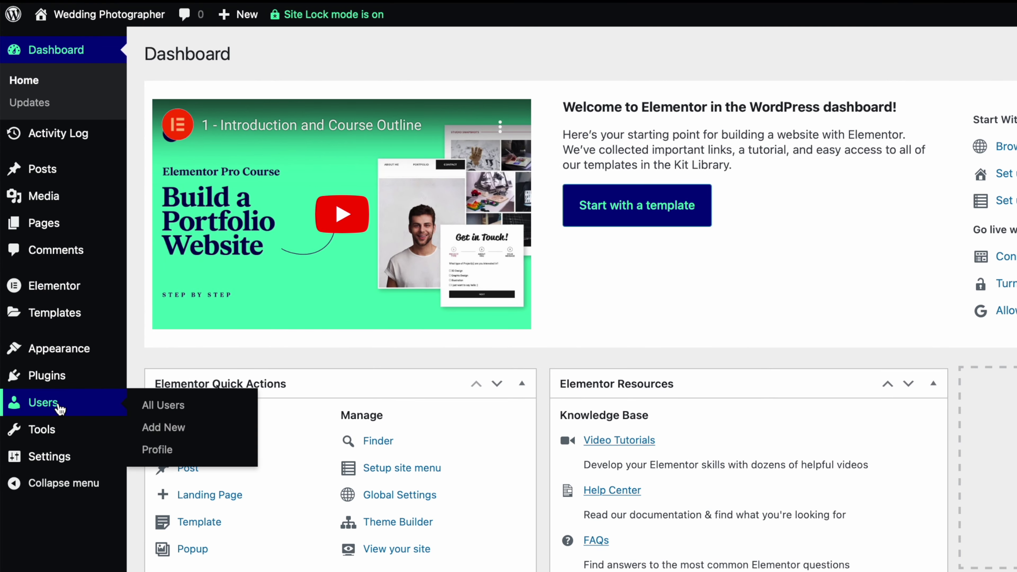
{"action": "left_click", "coordinate": [166, 428]}
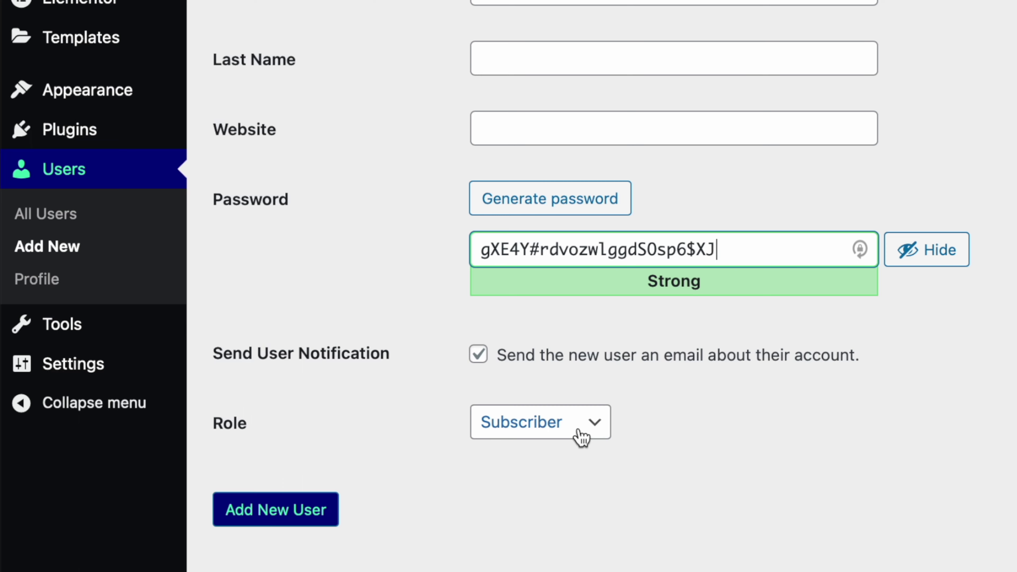
{"action": "left_click", "coordinate": [585, 437]}
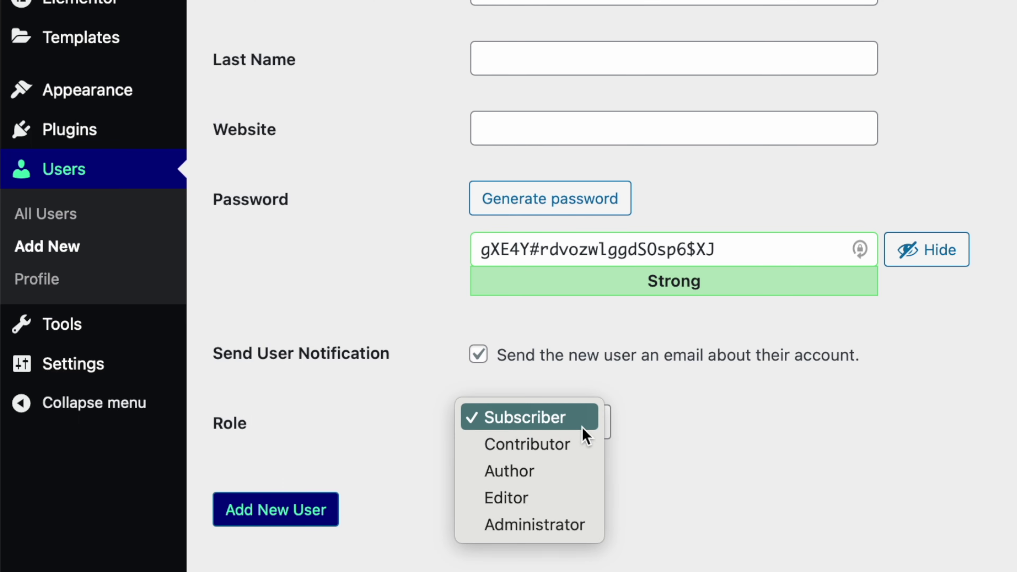
{"action": "left_click", "coordinate": [817, 552]}
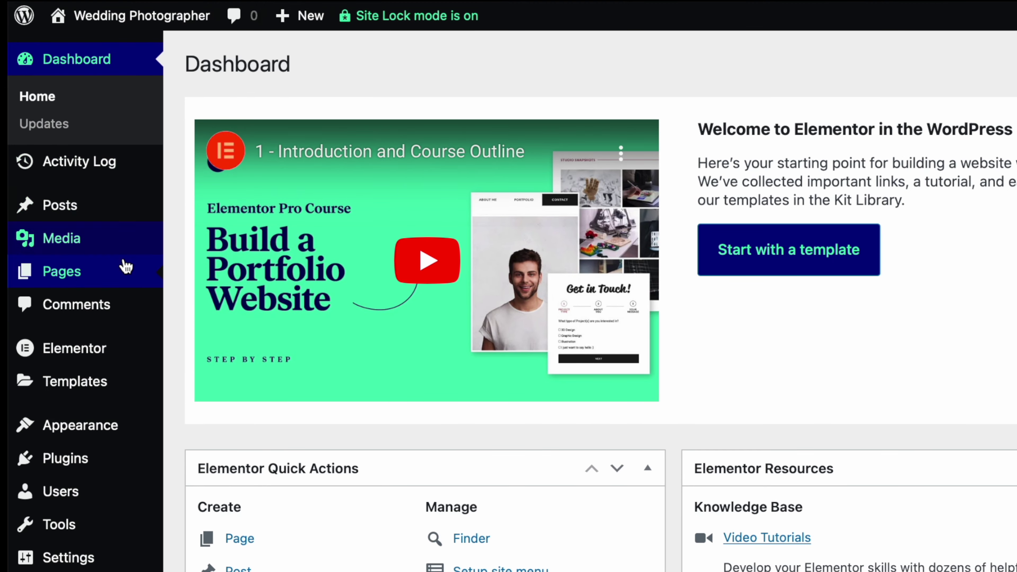
Open the list of all pages on the site
{"action": "mouse_move", "coordinate": [136, 273]}
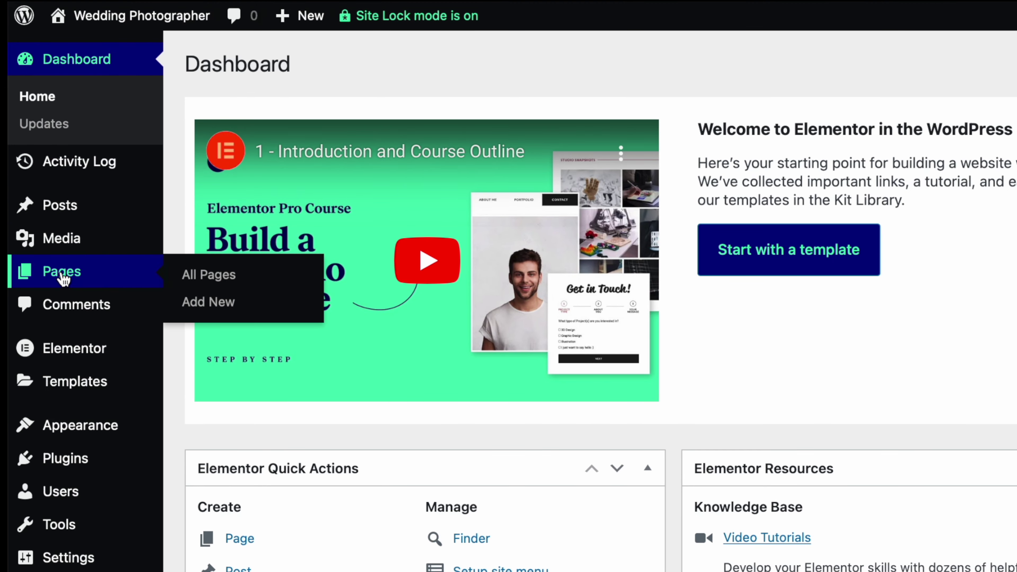
{"action": "left_click", "coordinate": [224, 280]}
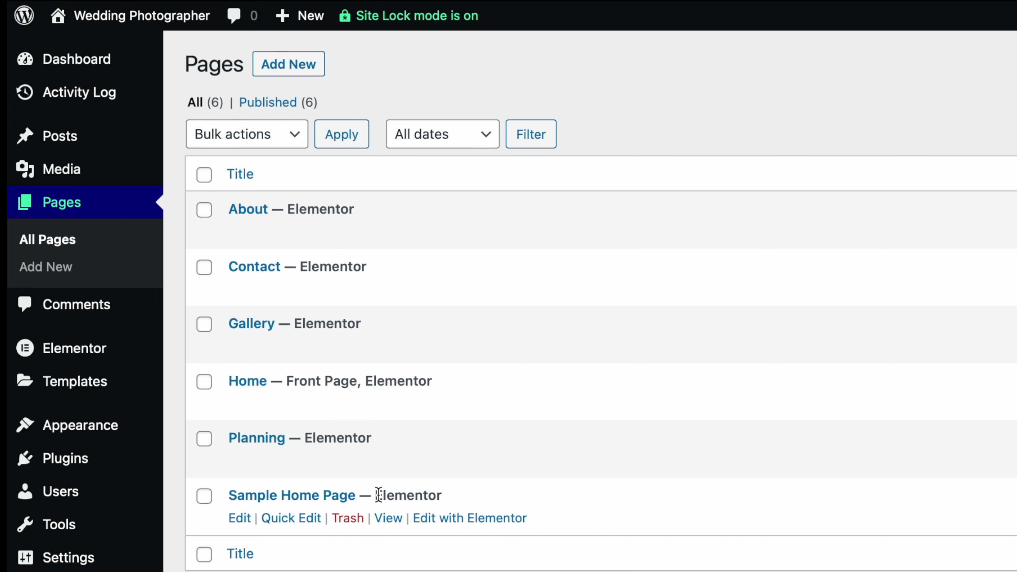
{"action": "mouse_move", "coordinate": [62, 146]}
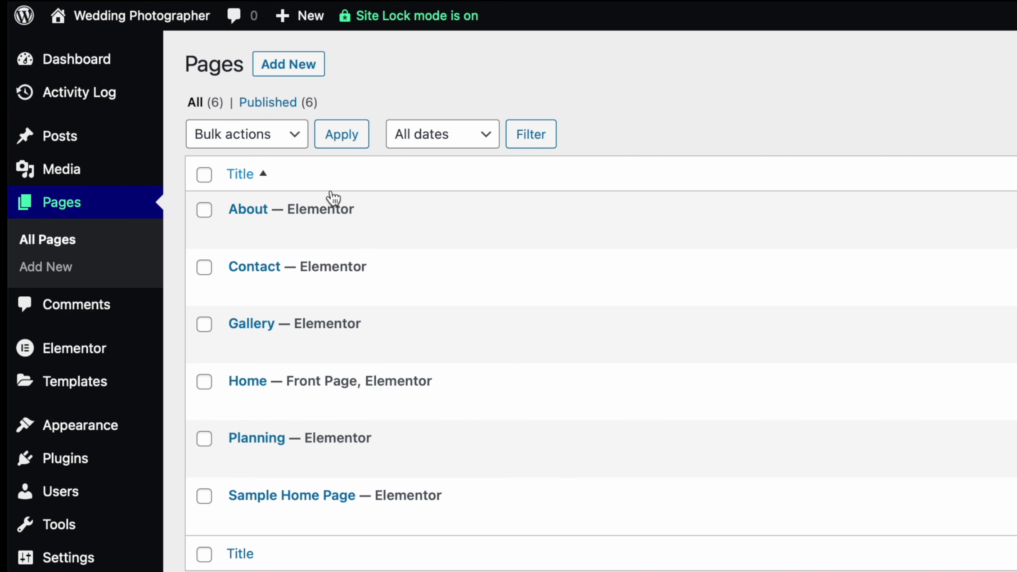
Visit the live Wedding Photographer site and look through the home page down to the contact form and footer
{"action": "mouse_move", "coordinate": [94, 29]}
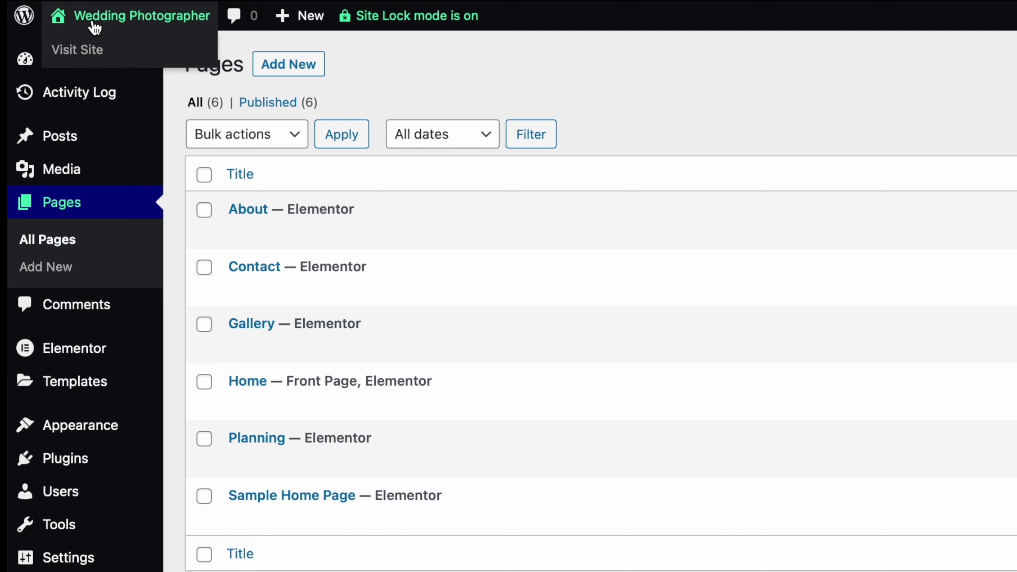
{"action": "left_click", "coordinate": [137, 18]}
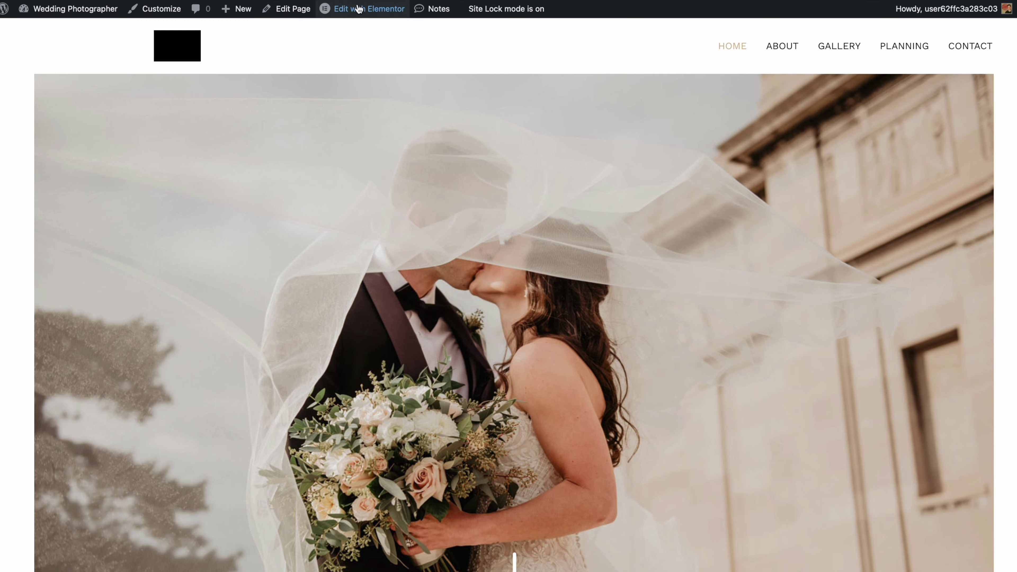
{"action": "mouse_move", "coordinate": [365, 12]}
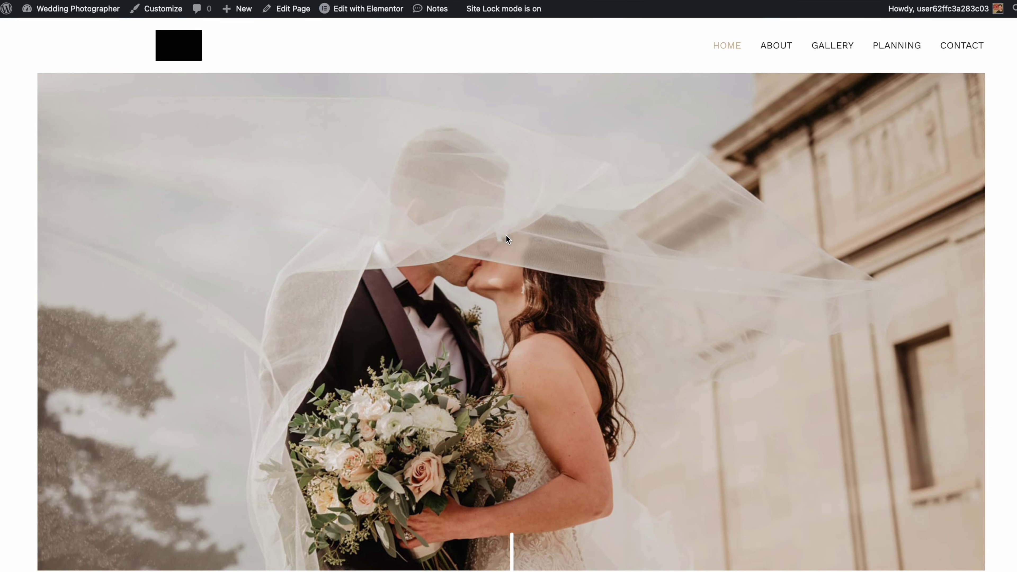
{"action": "scroll", "coordinate": [514, 289], "scroll_direction": "down", "scroll_amount": 10}
{"action": "scroll", "coordinate": [514, 291], "scroll_direction": "down", "scroll_amount": 15}
{"action": "scroll", "coordinate": [514, 296], "scroll_direction": "up", "scroll_amount": 10}
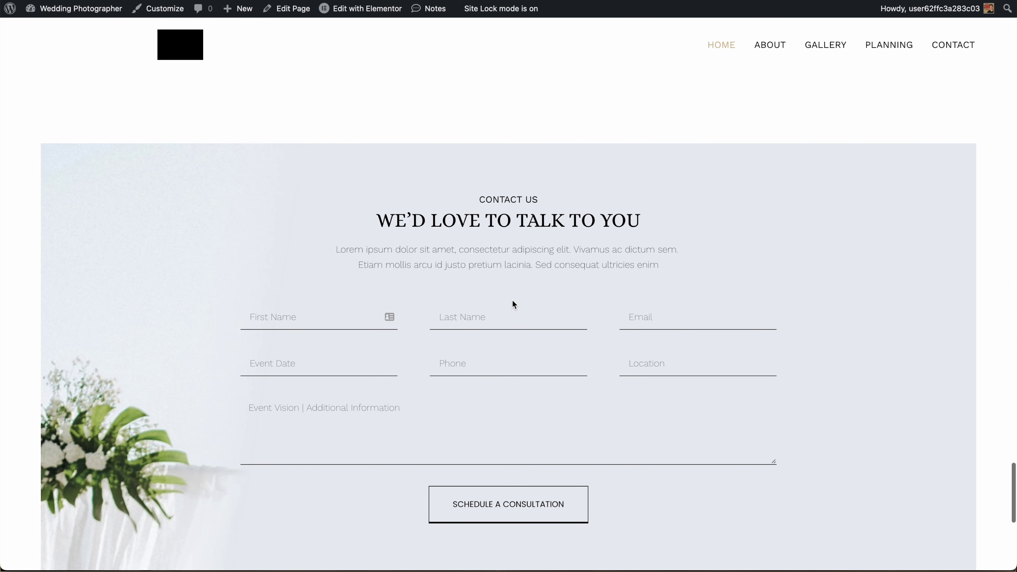
{"action": "scroll", "coordinate": [651, 375], "scroll_direction": "down", "scroll_amount": 5}
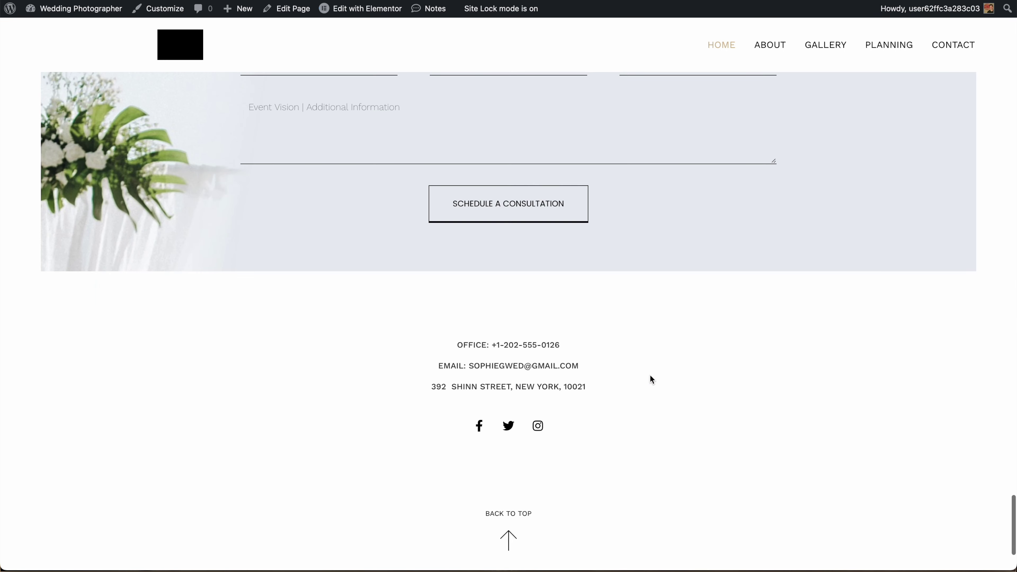
{"action": "scroll", "coordinate": [609, 414], "scroll_direction": "up", "scroll_amount": 20}
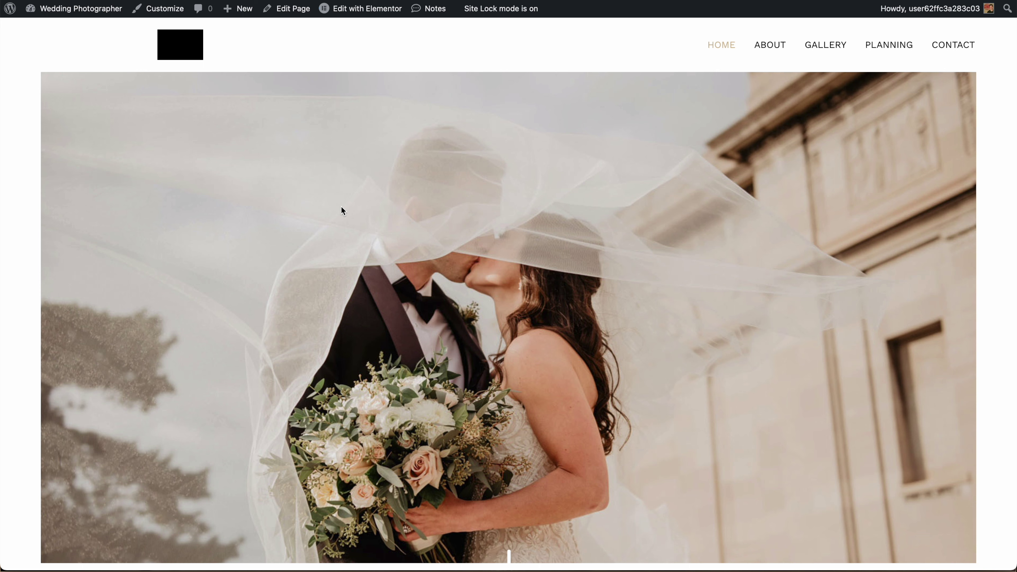
Open the site's header for editing in Elementor and select the site logo placeholder
{"action": "mouse_move", "coordinate": [360, 9]}
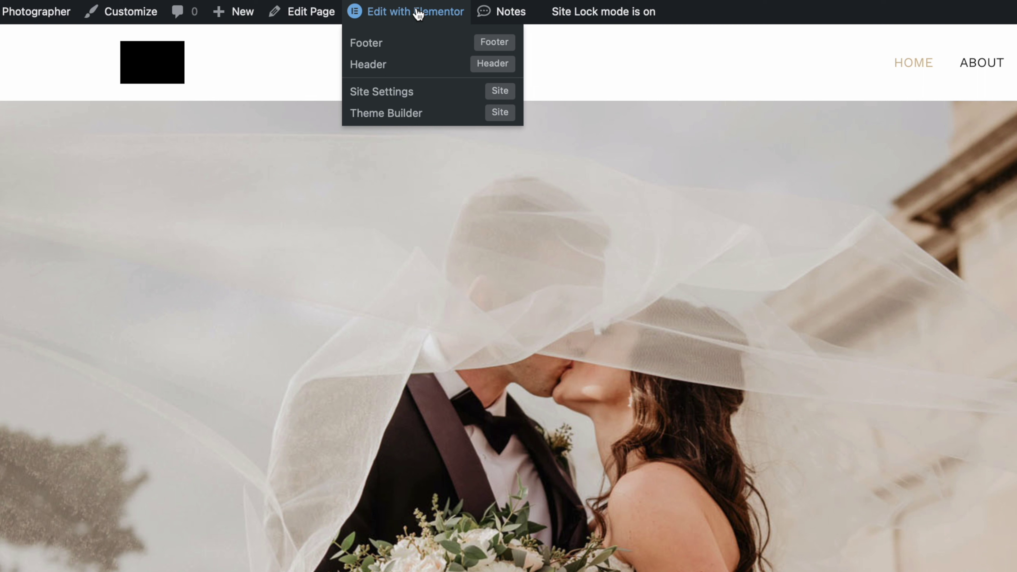
{"action": "left_click", "coordinate": [373, 66]}
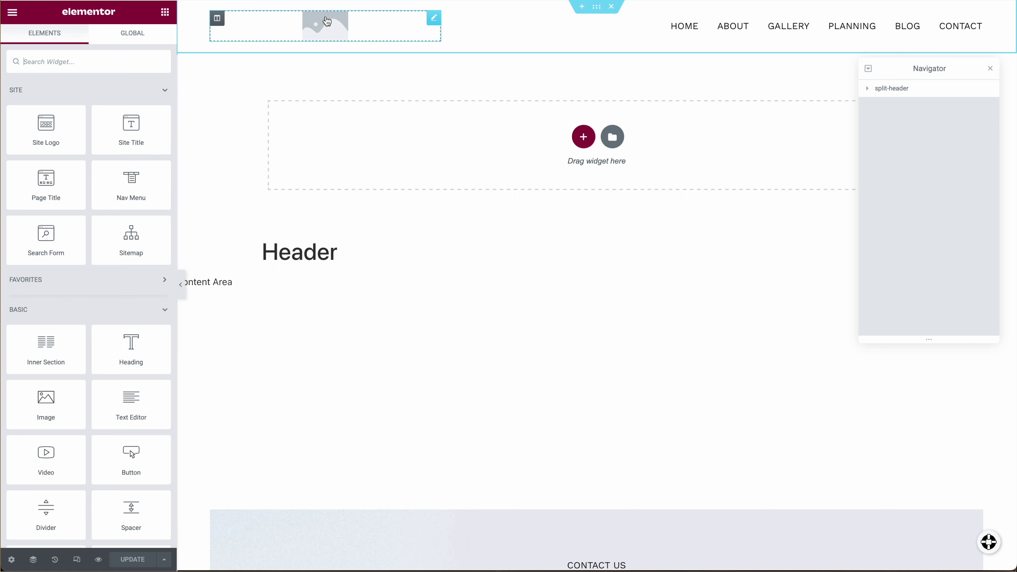
{"action": "left_click", "coordinate": [327, 21]}
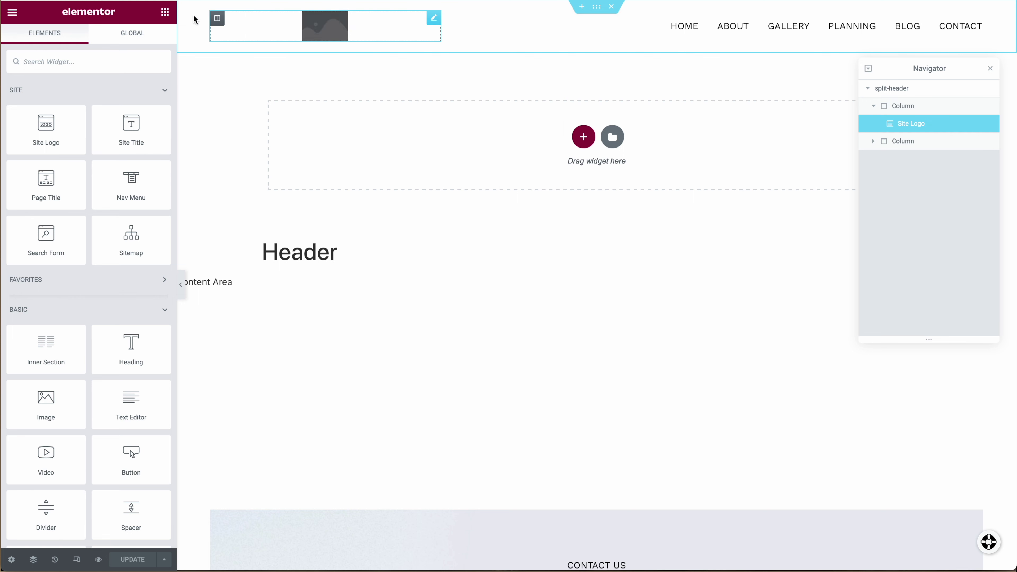
Exit the header editor to the WordPress dashboard and open the theme customizer
{"action": "left_click", "coordinate": [14, 13]}
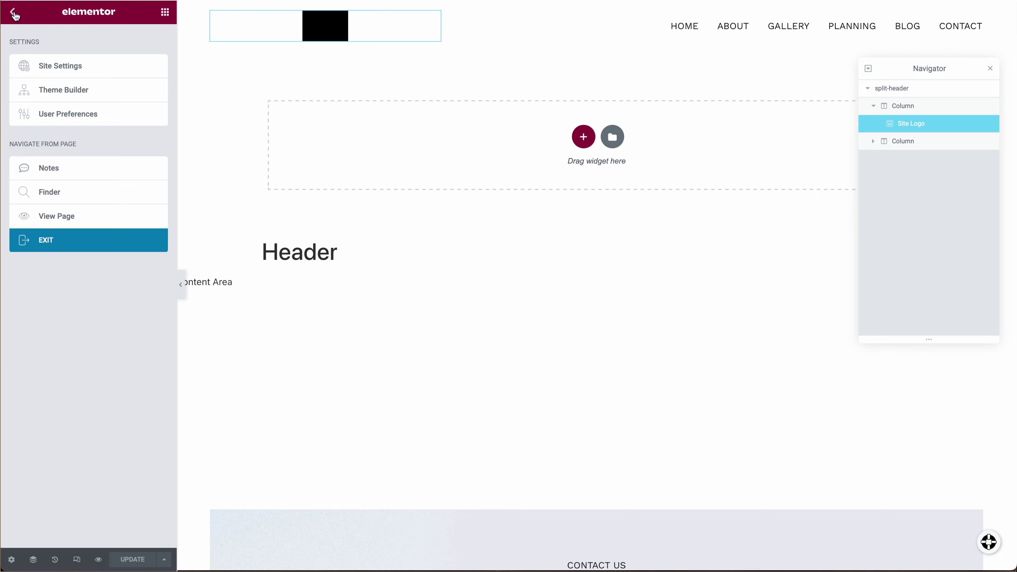
{"action": "left_click", "coordinate": [48, 244]}
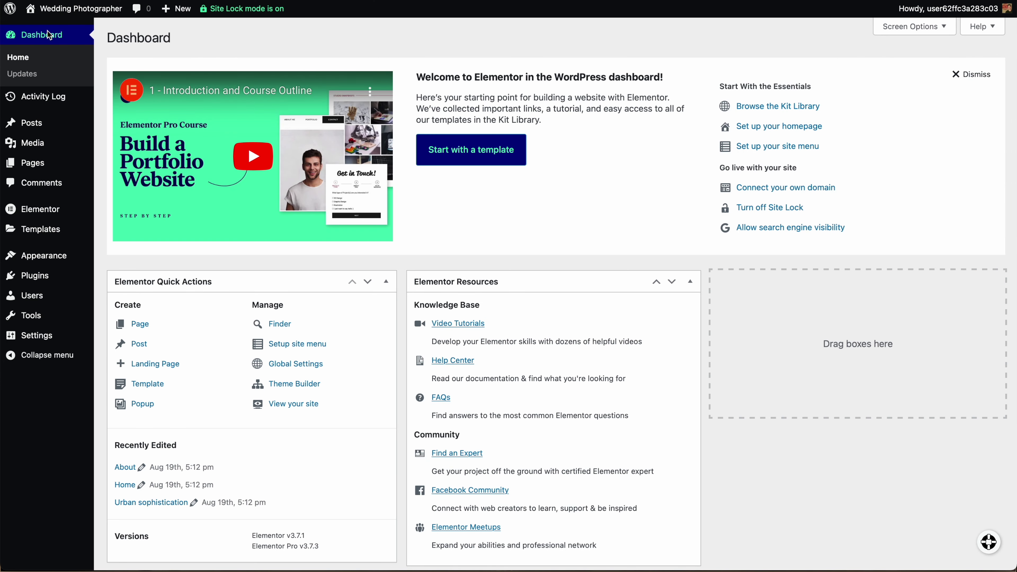
{"action": "mouse_move", "coordinate": [63, 263]}
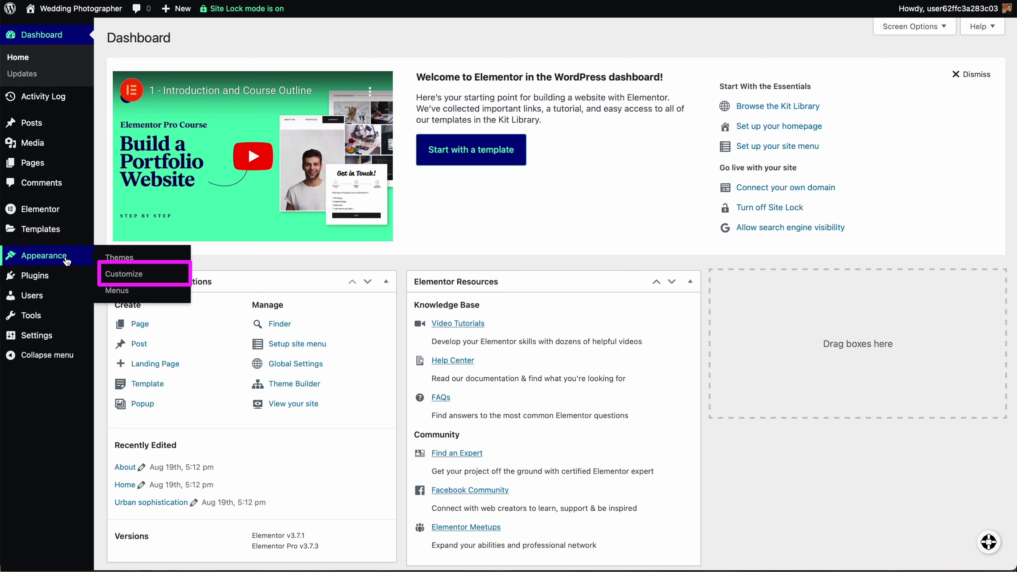
{"action": "left_click", "coordinate": [127, 278]}
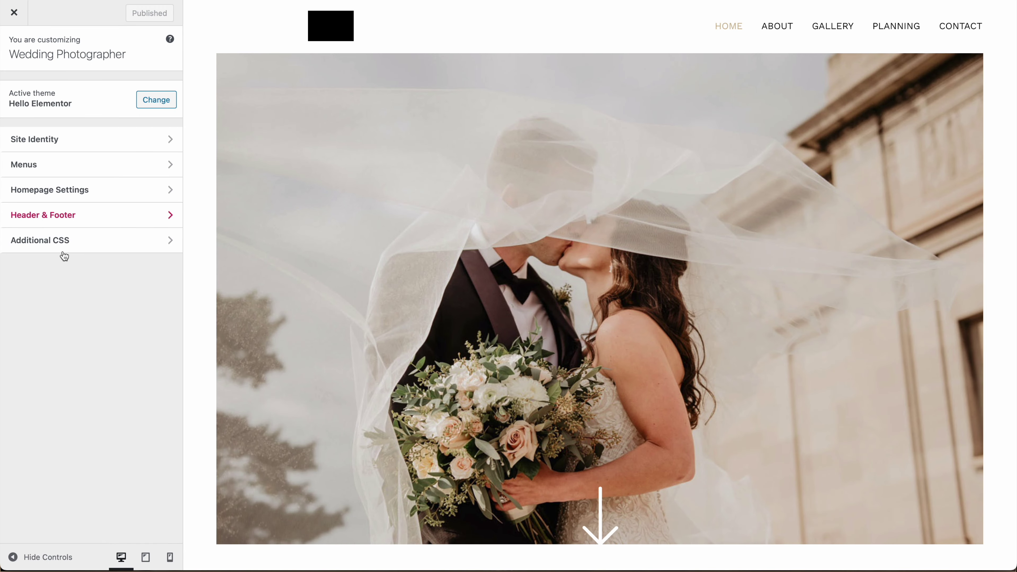
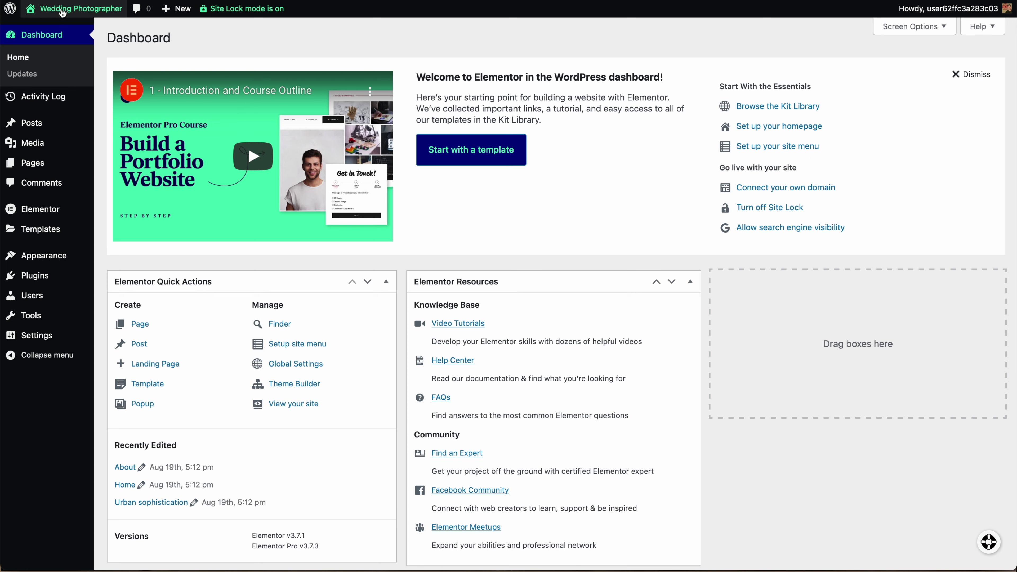
Visit the live site and check the header logo and the upper part of the home page
{"action": "mouse_move", "coordinate": [88, 13]}
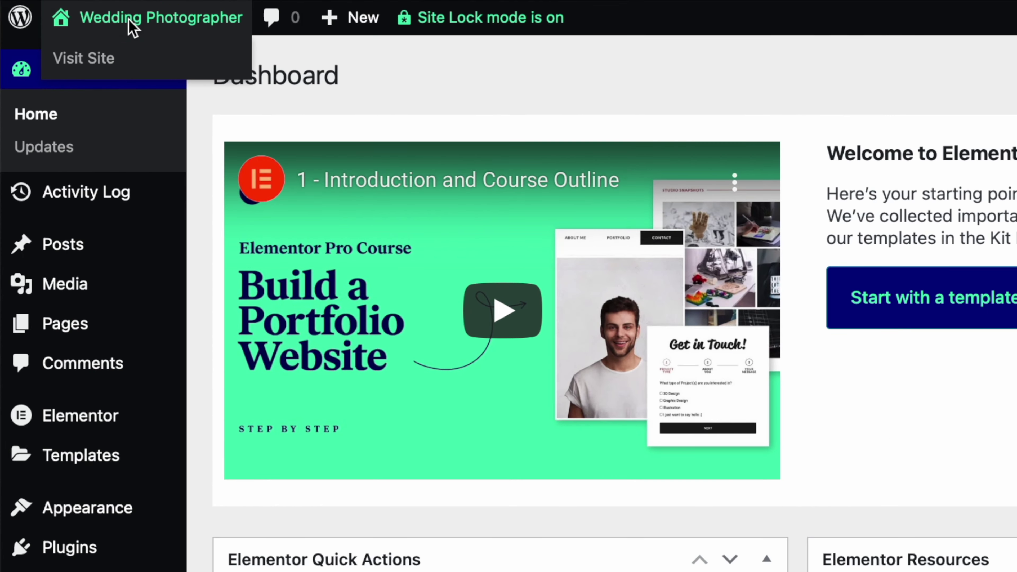
{"action": "left_click", "coordinate": [122, 24]}
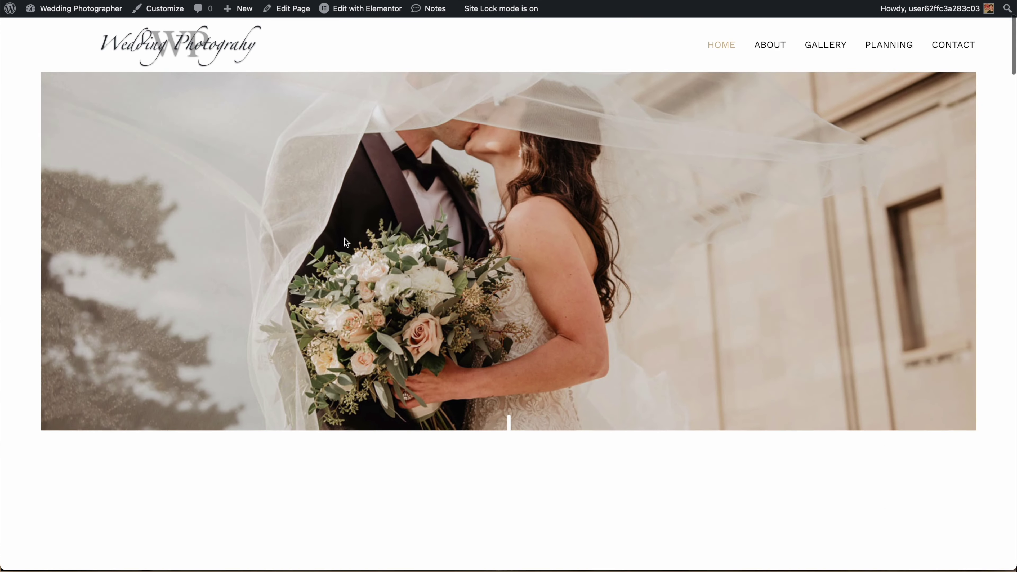
{"action": "scroll", "coordinate": [343, 241], "scroll_direction": "down", "scroll_amount": 8}
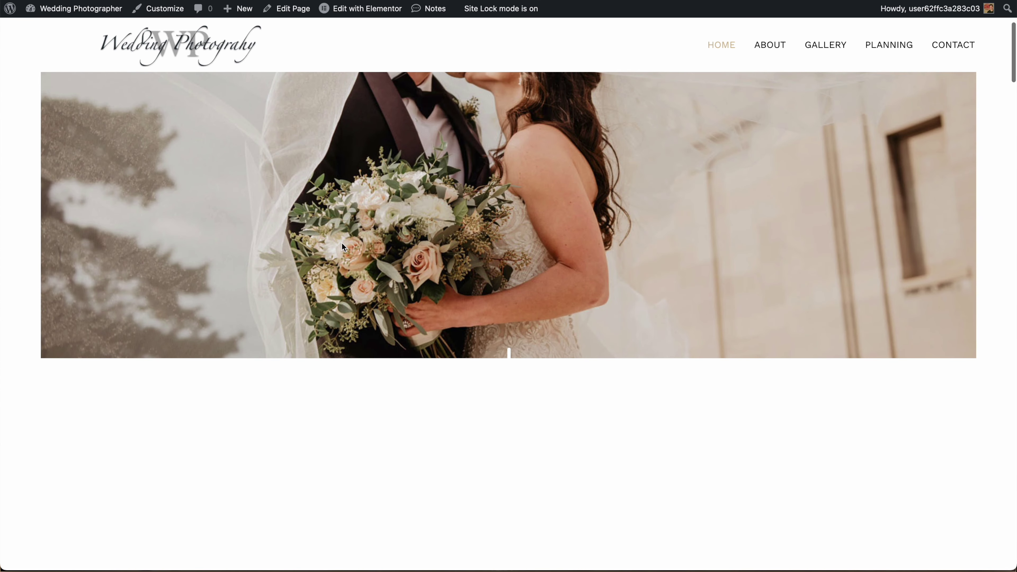
{"action": "scroll", "coordinate": [341, 242], "scroll_direction": "down", "scroll_amount": 1}
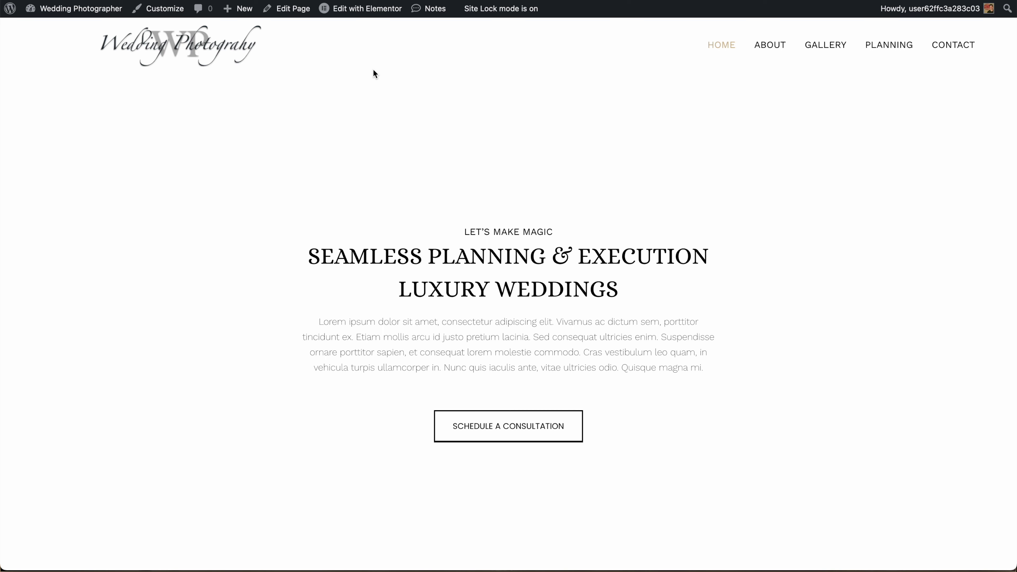
Open the Global Colors in Elementor's Site Settings for the home page
{"action": "mouse_move", "coordinate": [366, 12]}
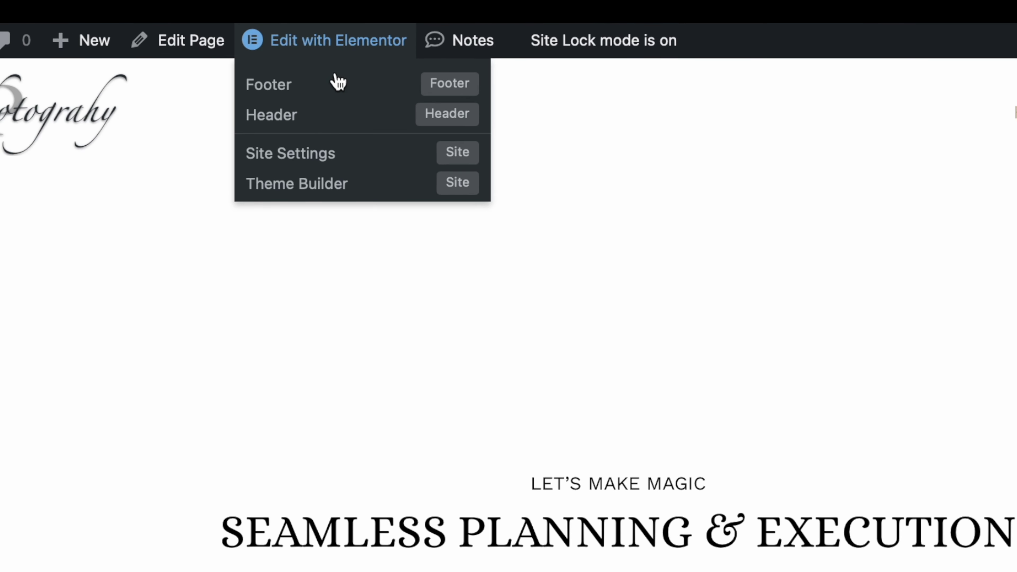
{"action": "left_click", "coordinate": [305, 160]}
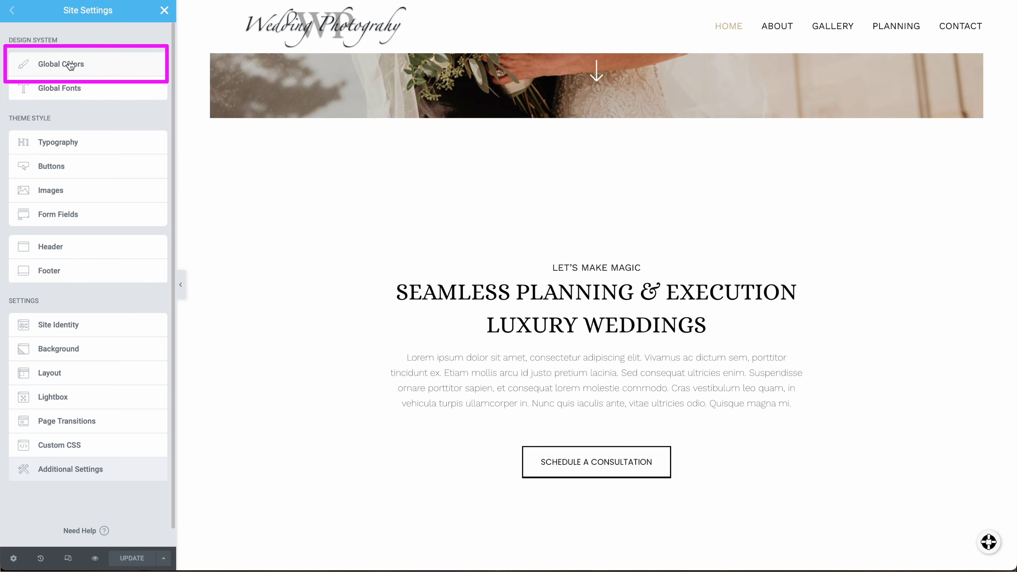
{"action": "left_click", "coordinate": [70, 65]}
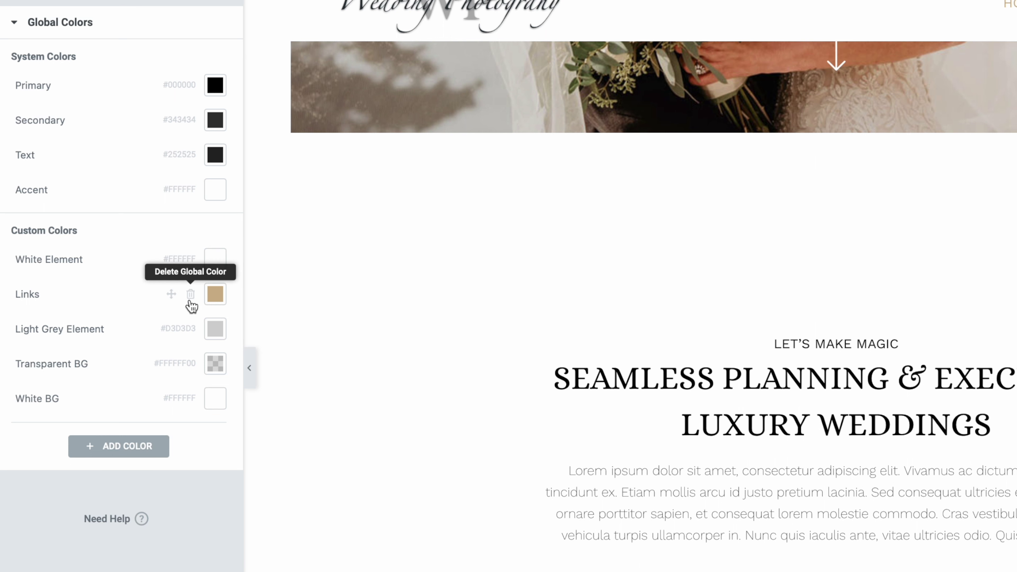
Set the custom global color Links to #a4c9d8 and close the color picker
{"action": "left_click", "coordinate": [215, 295]}
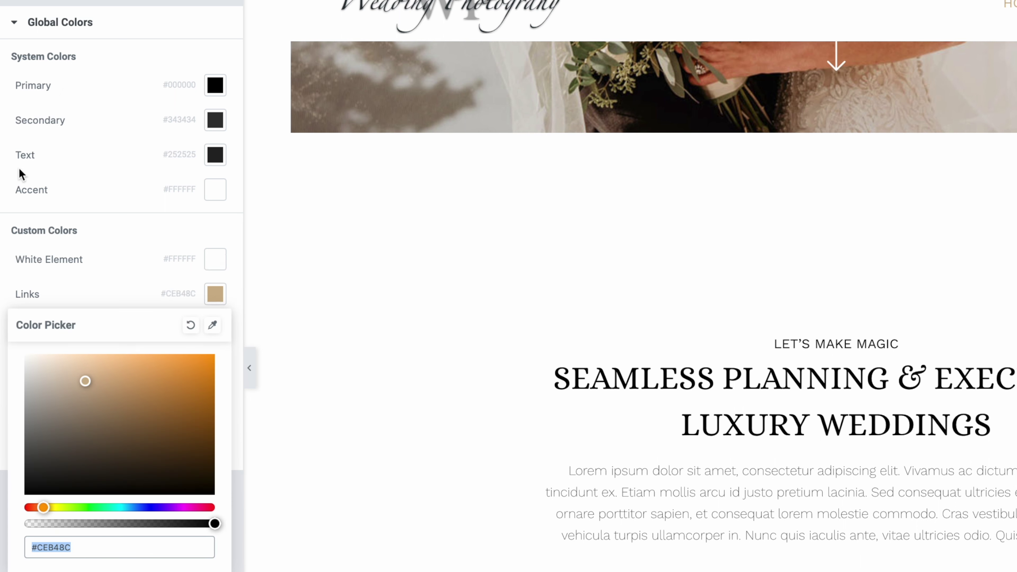
{"action": "left_click", "coordinate": [93, 552]}
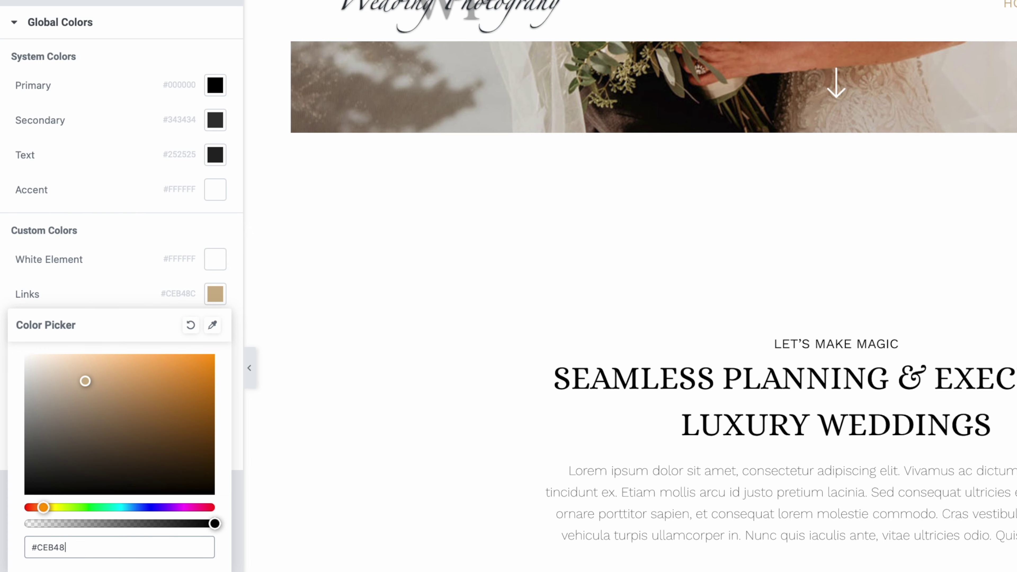
{"action": "key", "text": "BackSpace"}
{"action": "key", "text": "BackSpace"}
{"action": "key", "text": "BackSpace"}
{"action": "key", "text": "BackSpace"}
{"action": "key", "text": "BackSpace"}
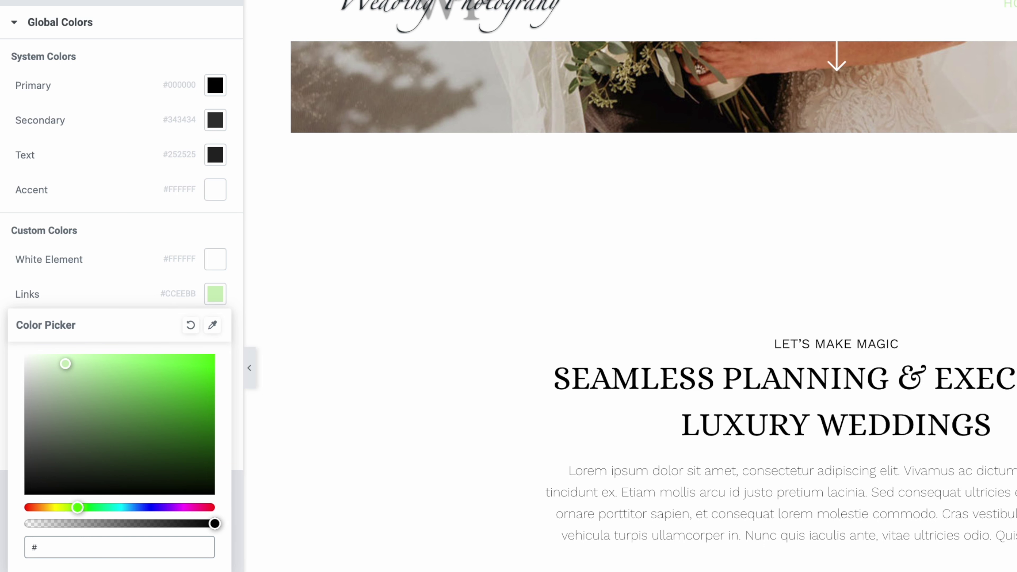
{"action": "type", "text": "a4c9d8"}
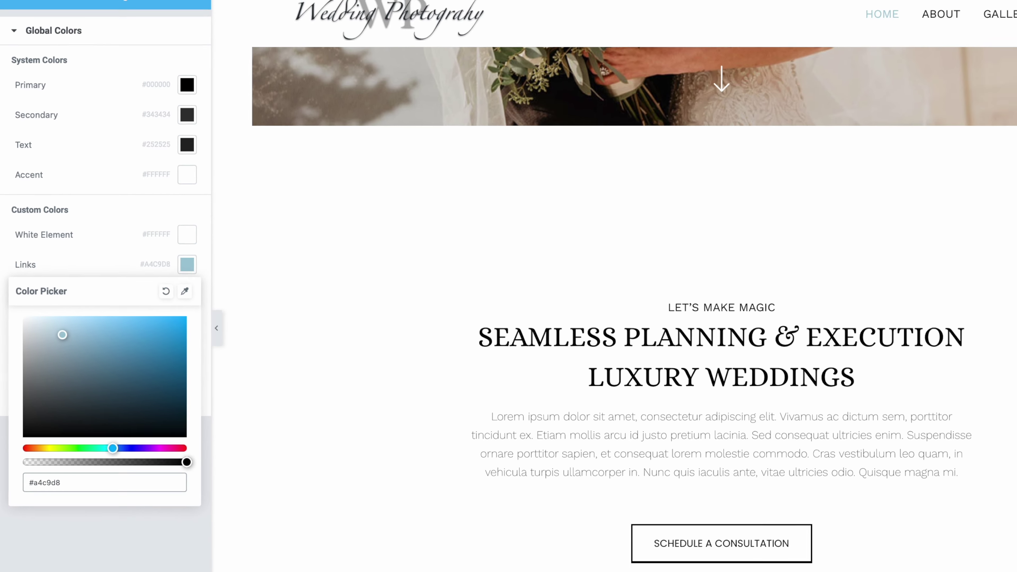
{"action": "left_click", "coordinate": [187, 264]}
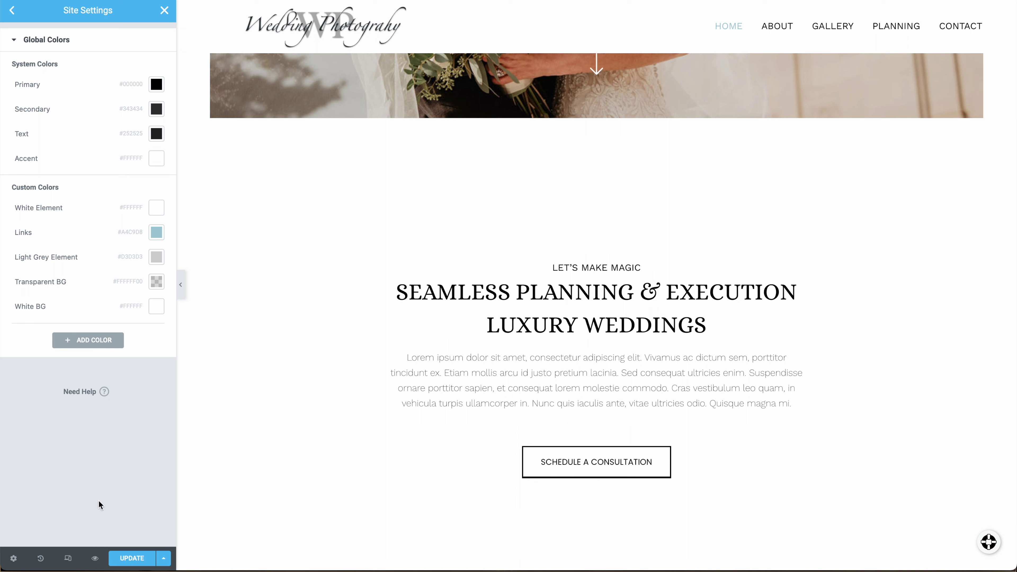
Save the global color changes and open the Global Fonts in Site Settings
{"action": "left_click", "coordinate": [136, 557]}
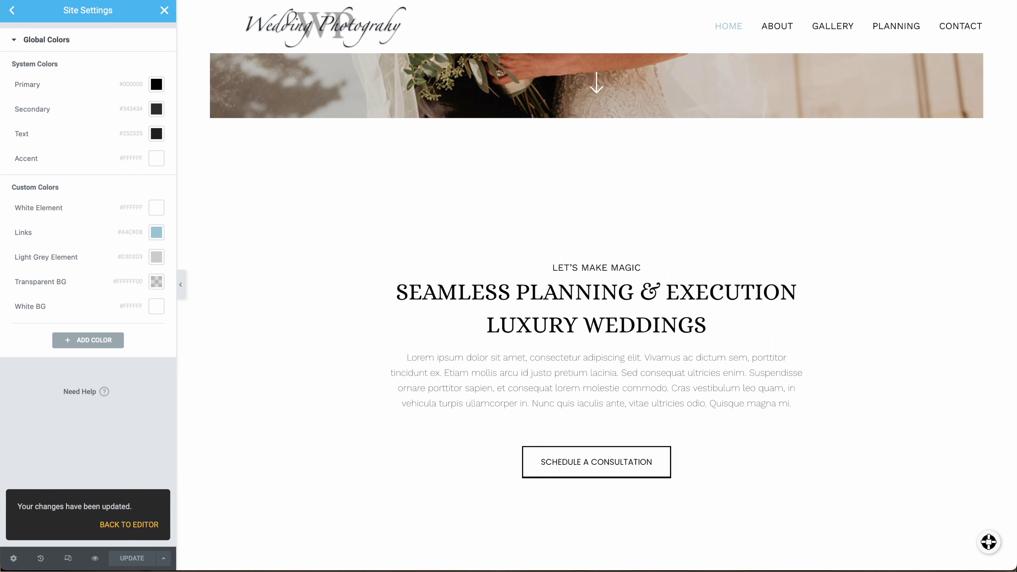
{"action": "left_click", "coordinate": [12, 8]}
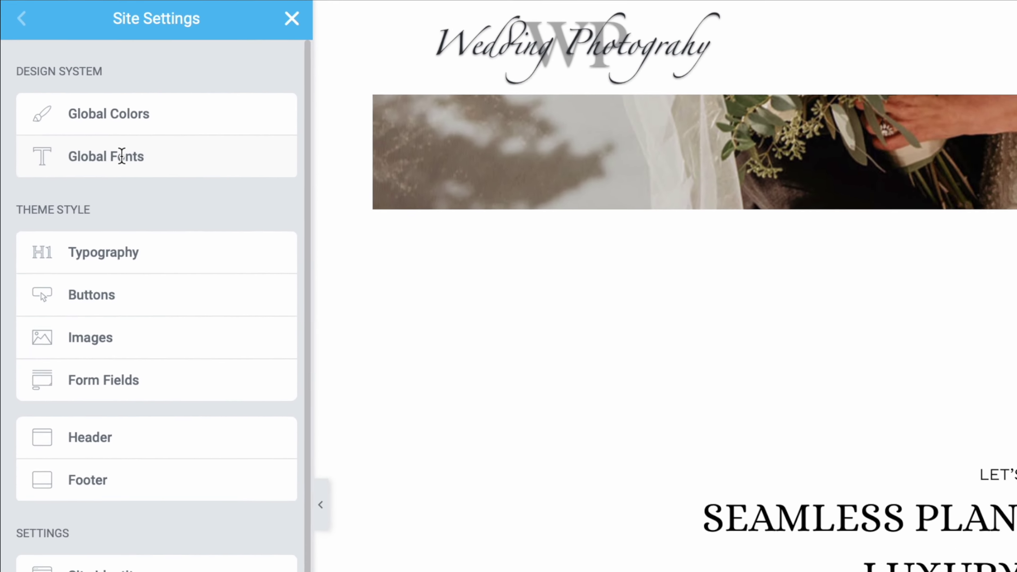
{"action": "left_click", "coordinate": [122, 165]}
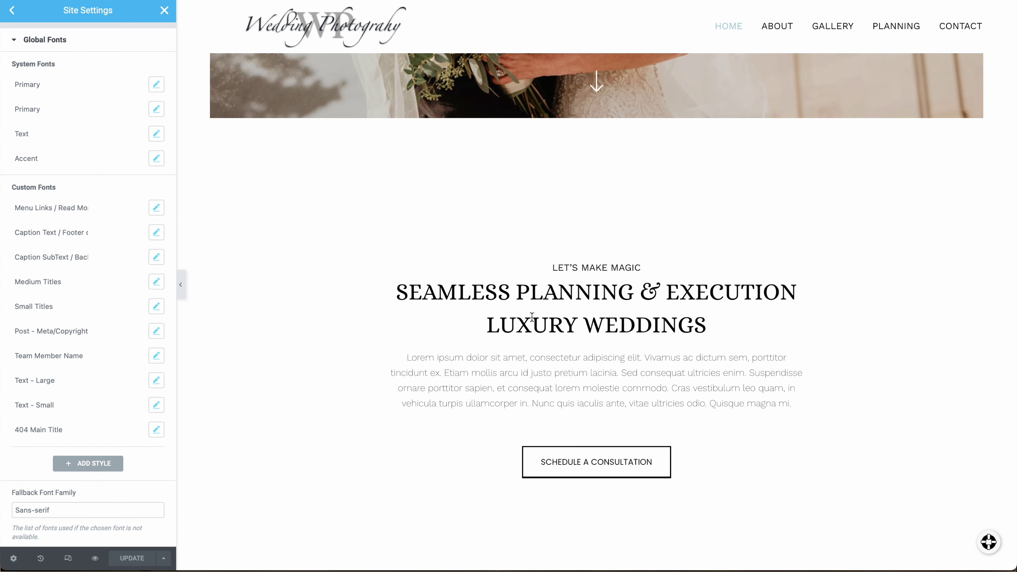
Set the font family of the first Primary system font to Cormorant Garamond
{"action": "left_click", "coordinate": [156, 86]}
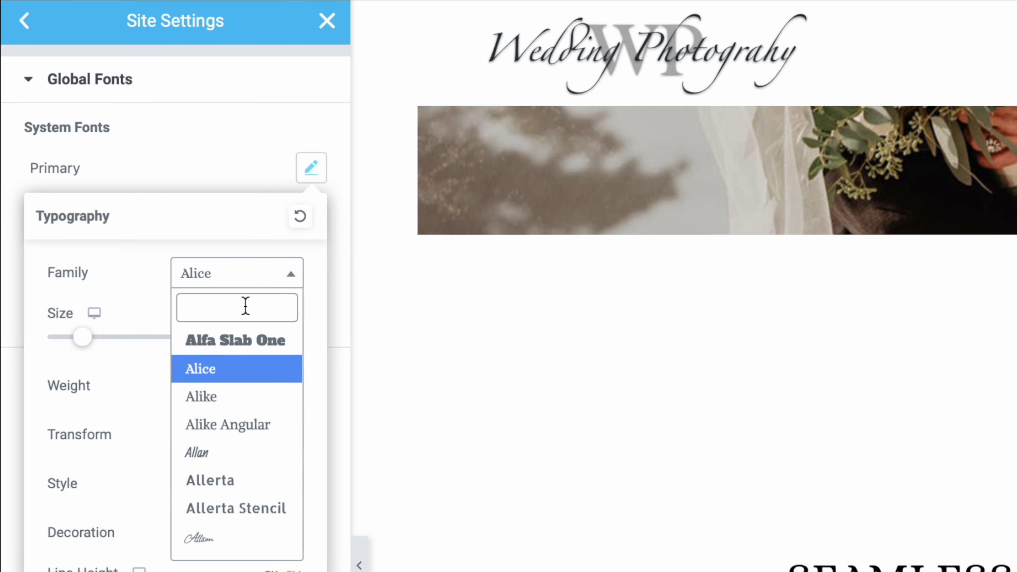
{"action": "type", "text": "gar"}
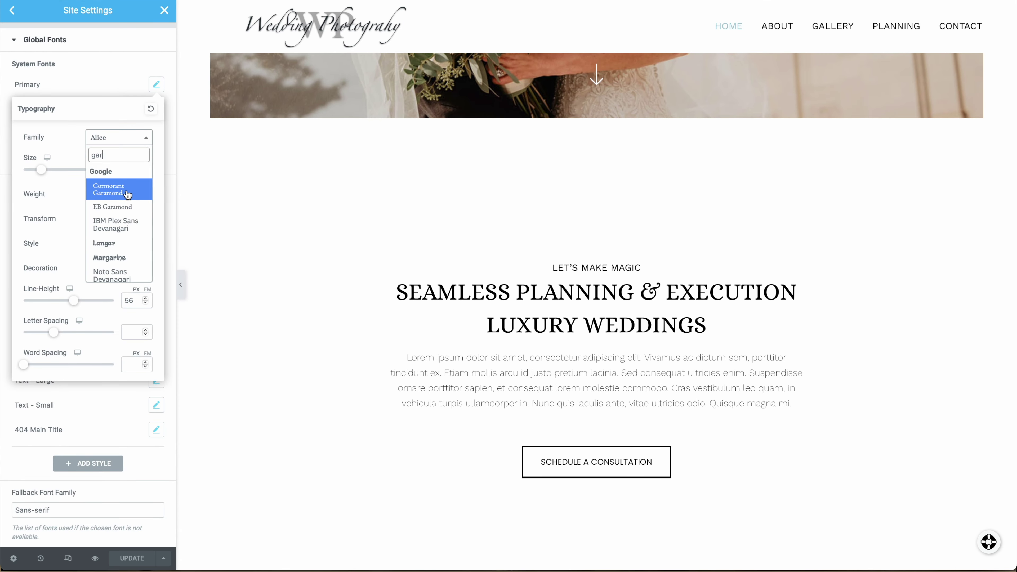
{"action": "left_click", "coordinate": [121, 193]}
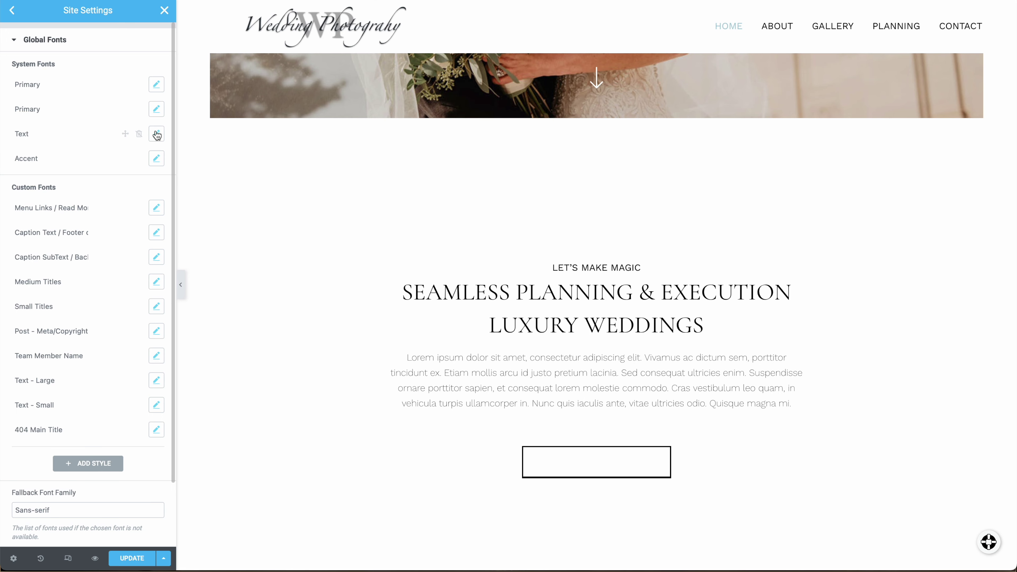
Set the size of the Text system font to 18 px and close its typography settings
{"action": "left_click", "coordinate": [155, 134]}
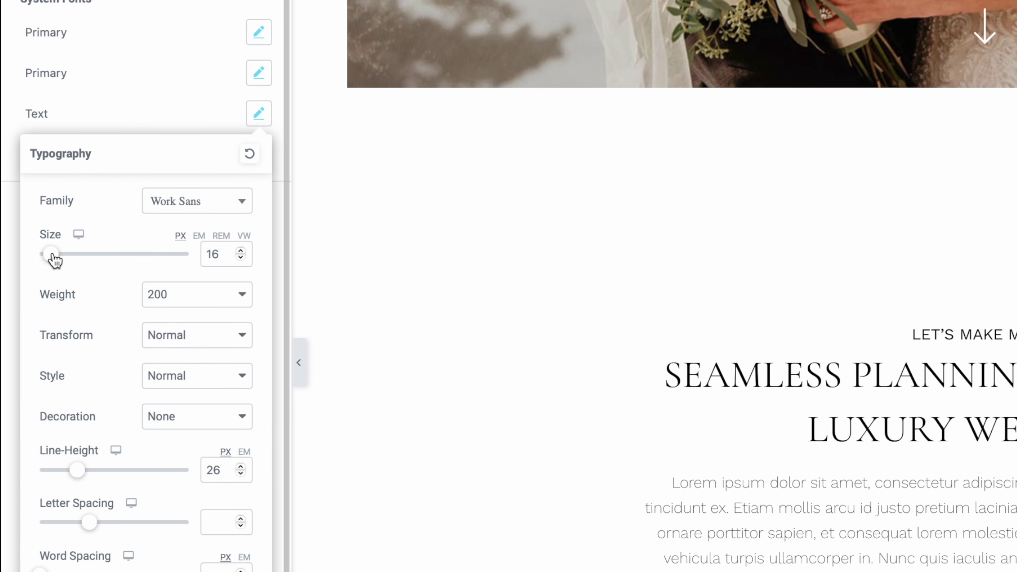
{"action": "left_click", "coordinate": [241, 251]}
{"action": "left_click", "coordinate": [241, 251]}
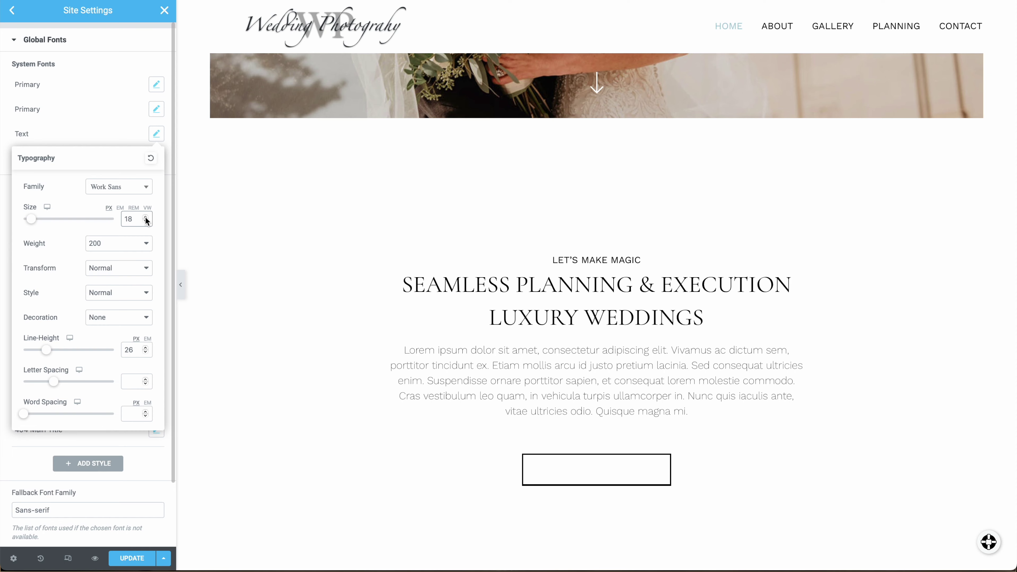
{"action": "left_click", "coordinate": [107, 144]}
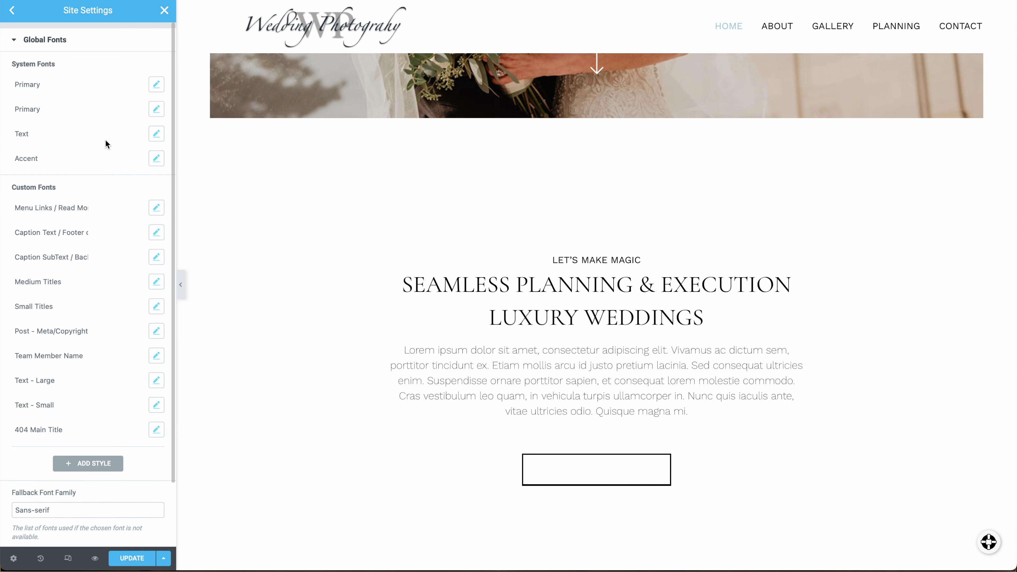
Check the Accent font's typography, and save the global font changes before leaving Site Settings
{"action": "left_click", "coordinate": [157, 160]}
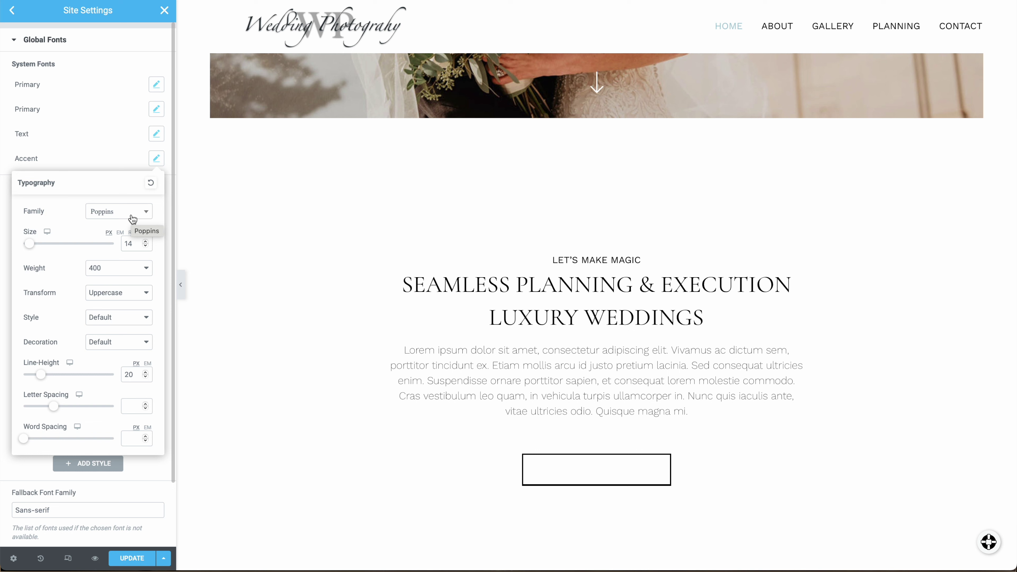
{"action": "left_click", "coordinate": [98, 141]}
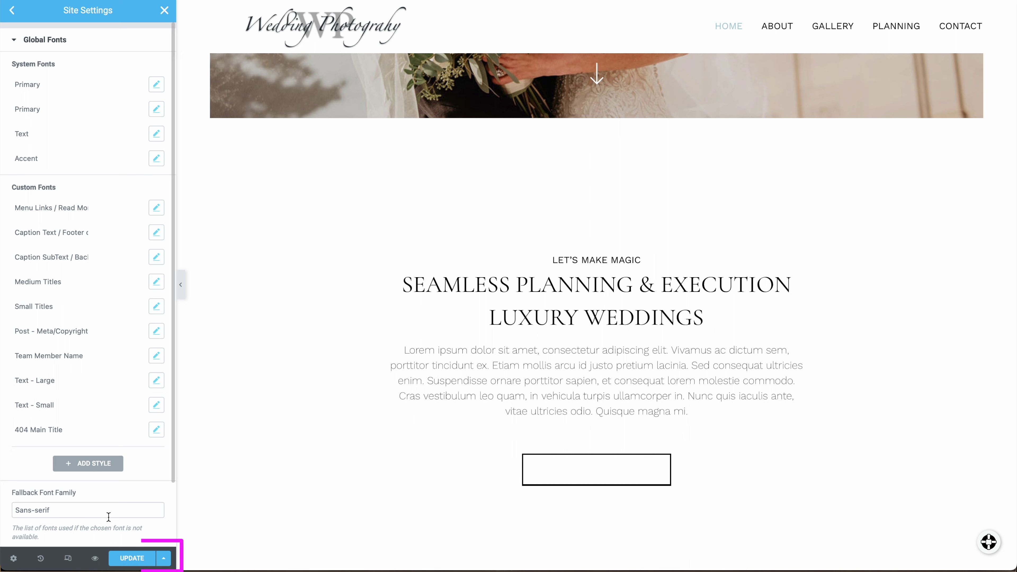
{"action": "left_click", "coordinate": [134, 563]}
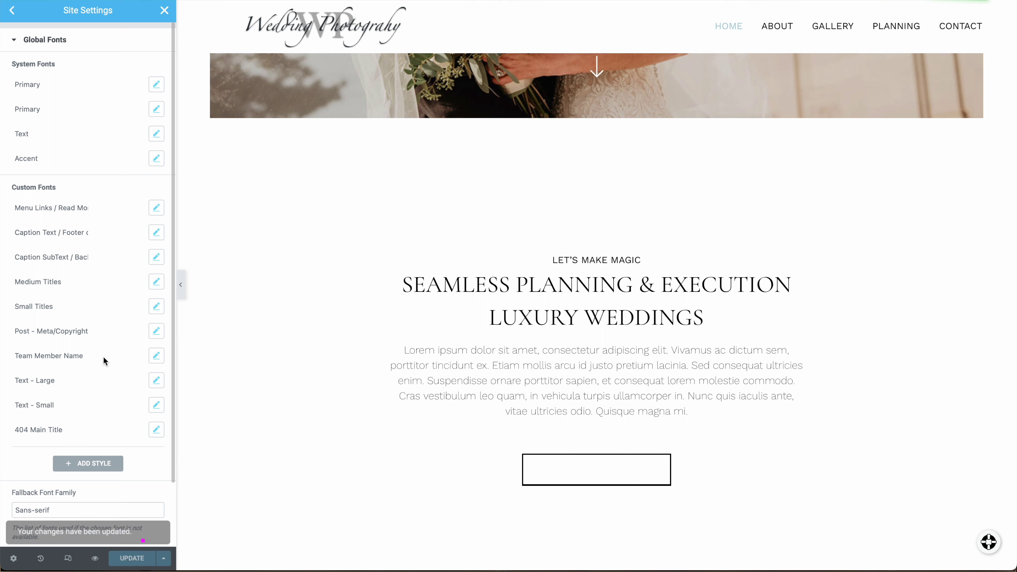
{"action": "left_click", "coordinate": [14, 15]}
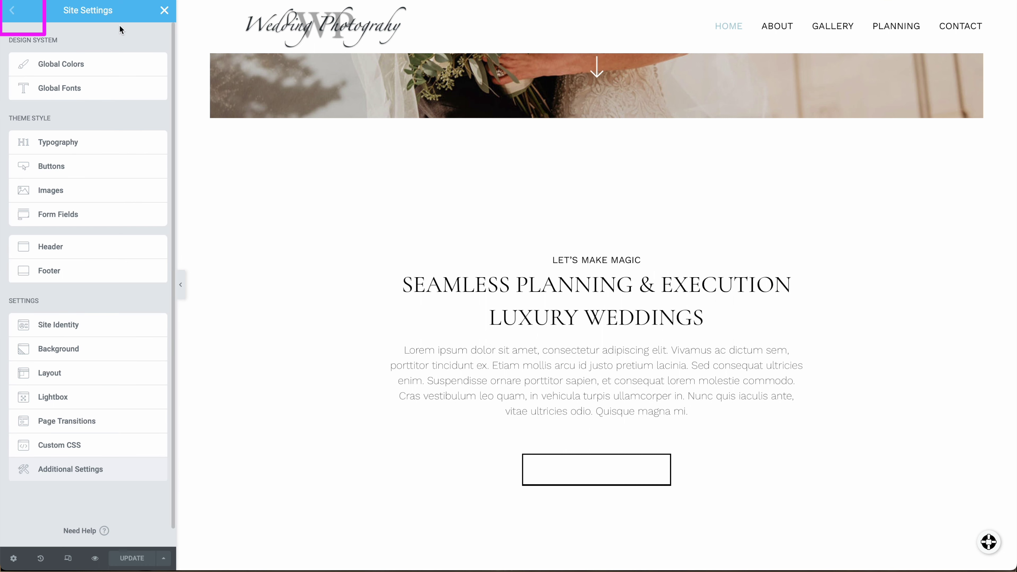
{"action": "left_click", "coordinate": [164, 15]}
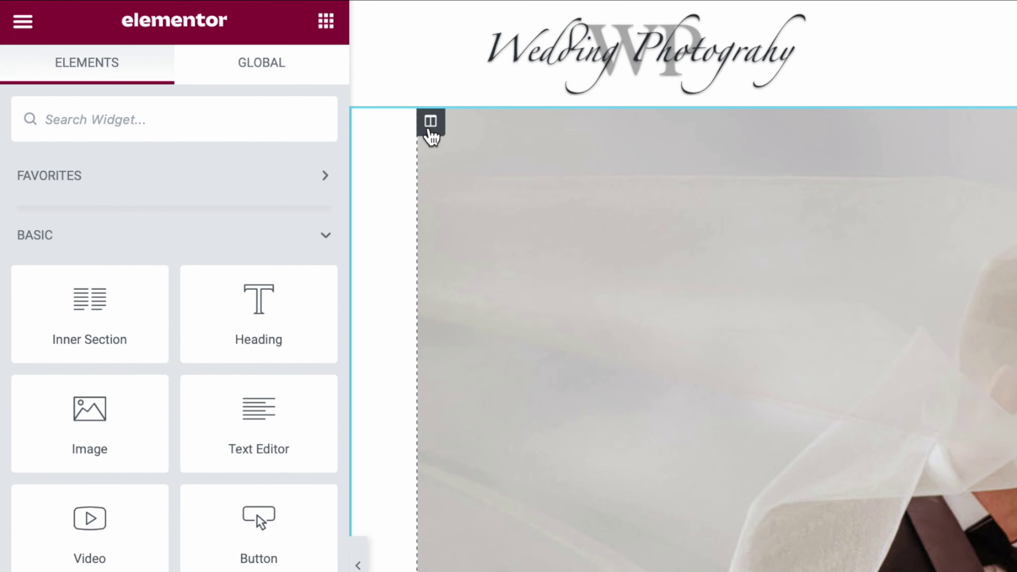
Remove the background image from the hero section's column
{"action": "left_click", "coordinate": [319, 91]}
{"action": "left_click", "coordinate": [173, 80]}
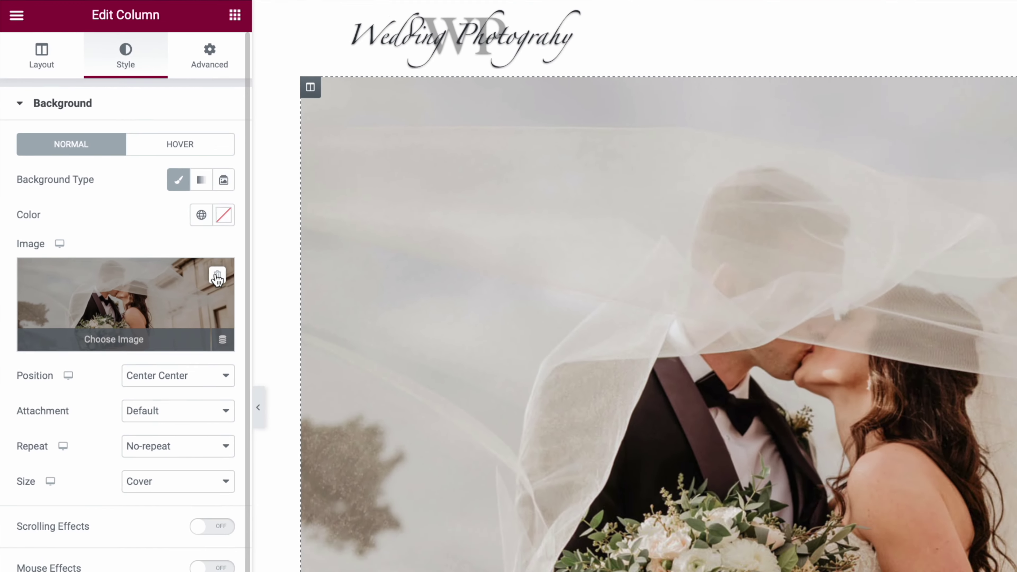
{"action": "left_click", "coordinate": [296, 376]}
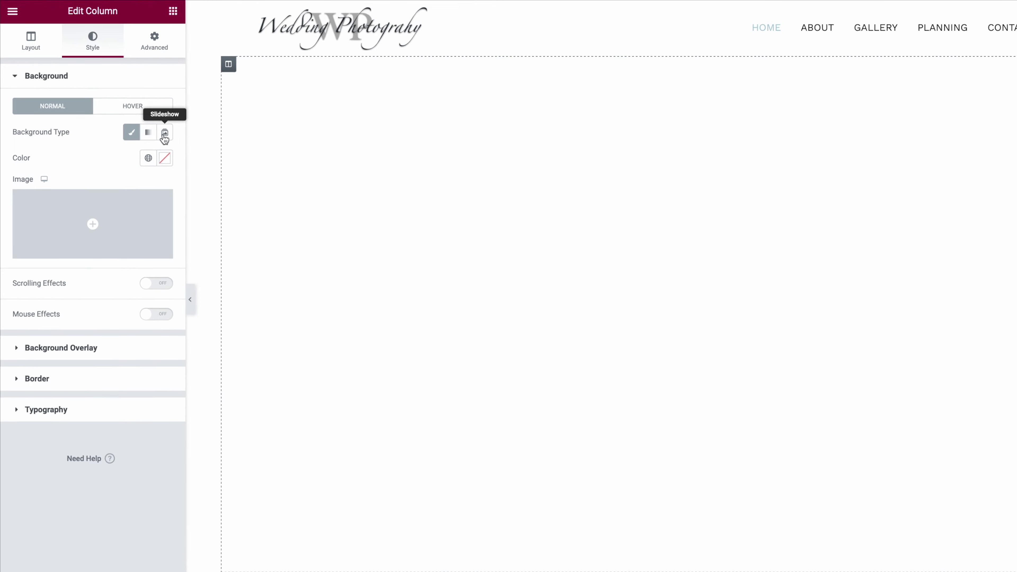
Set the hero column's background type to Slideshow and open the file upload for its gallery
{"action": "left_click", "coordinate": [164, 135]}
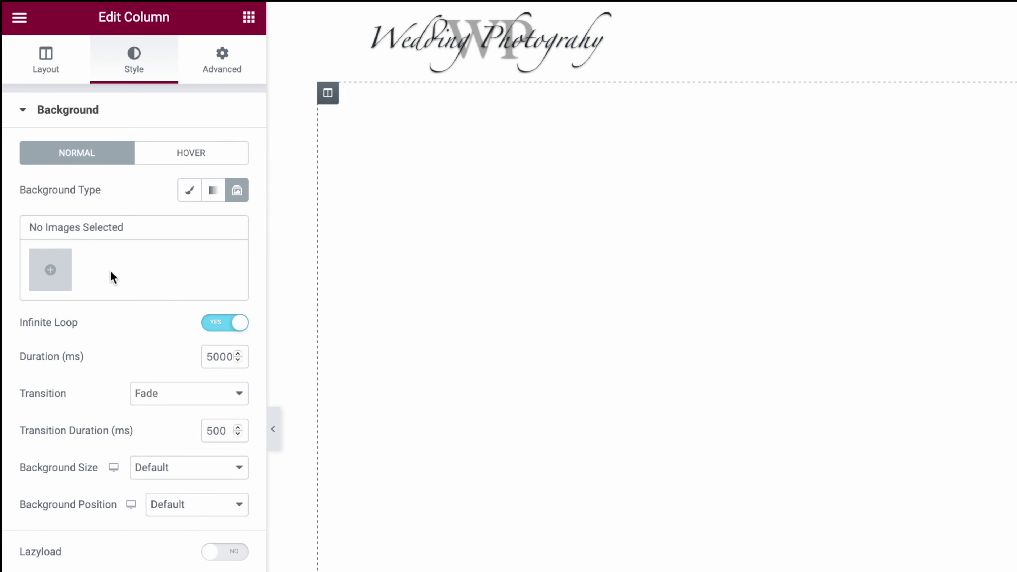
{"action": "left_click", "coordinate": [60, 280]}
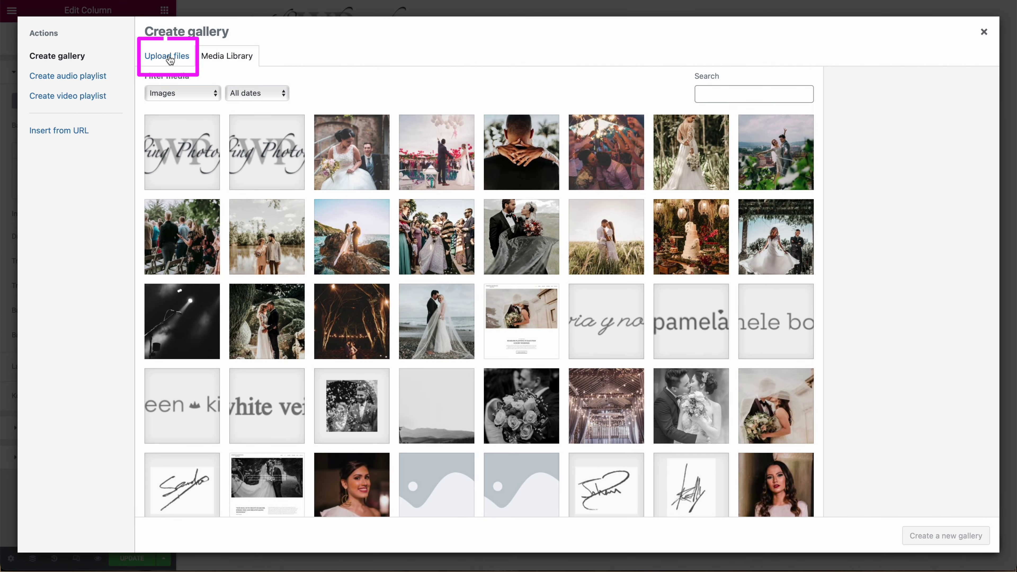
{"action": "left_click", "coordinate": [235, 79]}
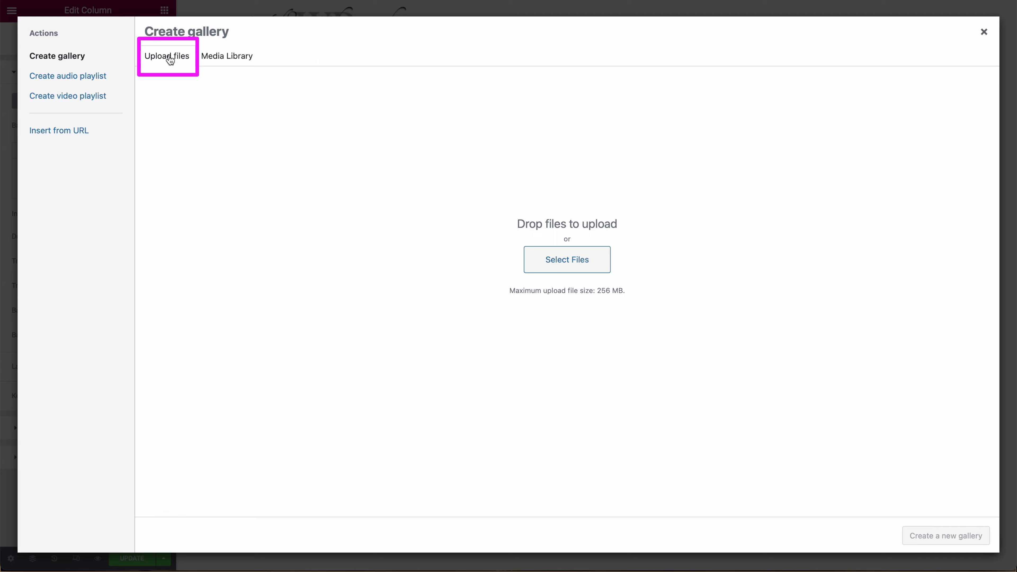
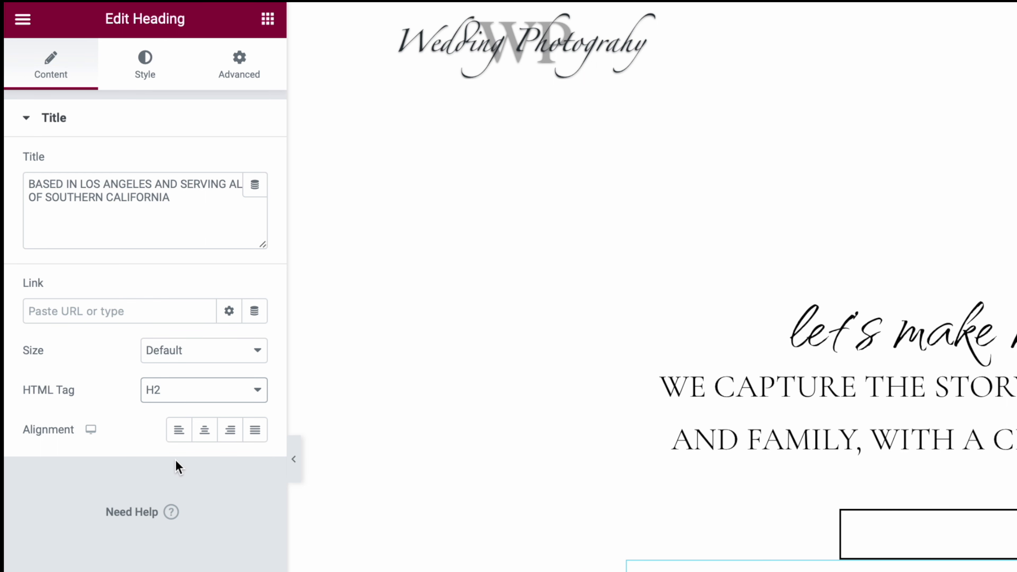
Set the size of the "Based in Los Angeles and serving all of Southern California" heading to 18 px and center it
{"action": "left_click", "coordinate": [153, 80]}
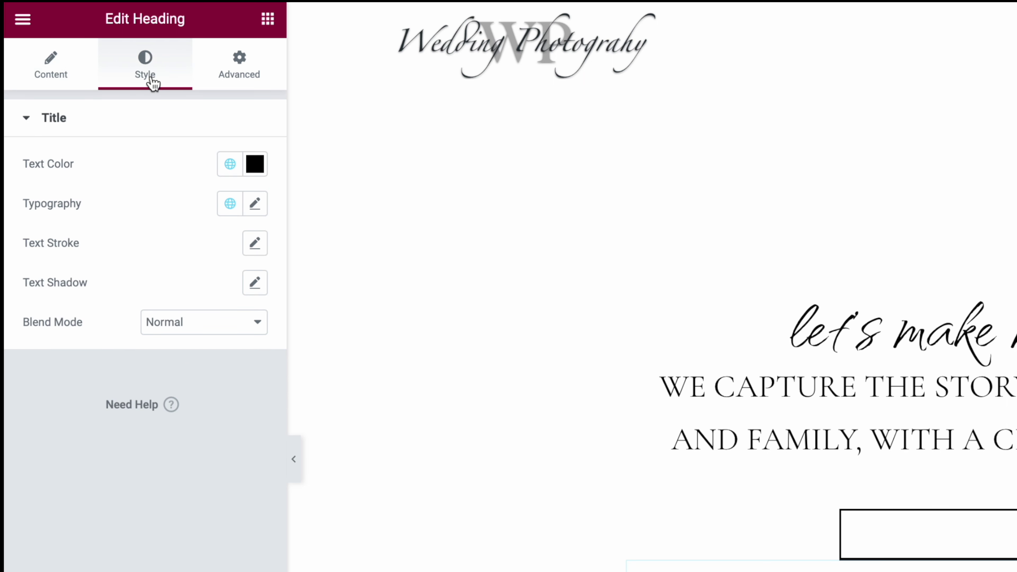
{"action": "left_click", "coordinate": [255, 203]}
{"action": "mouse_move", "coordinate": [66, 354]}
{"action": "left_mouse_down"}
{"action": "mouse_move", "coordinate": [39, 356]}
{"action": "mouse_move", "coordinate": [48, 357]}
{"action": "left_mouse_up"}
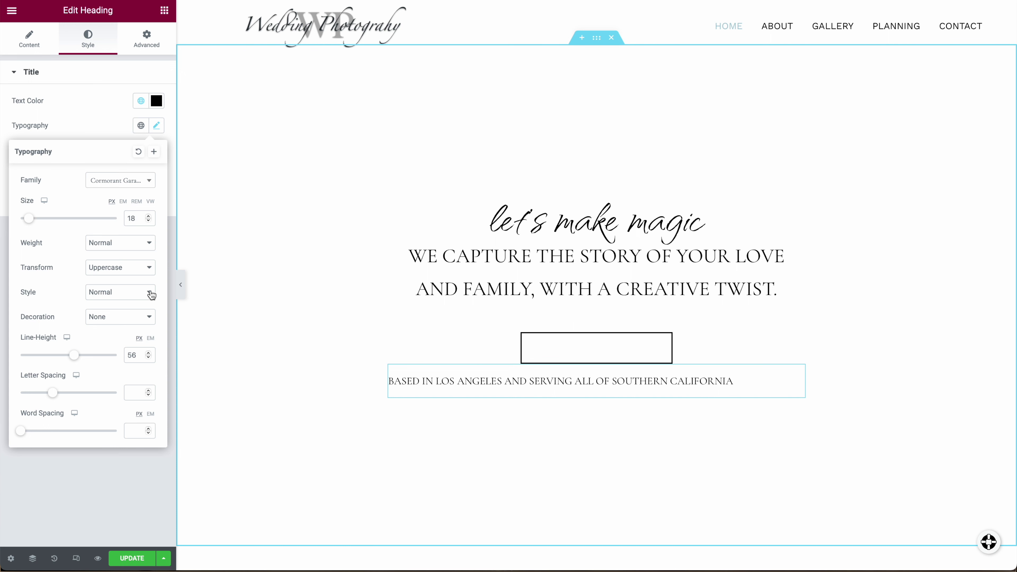
{"action": "left_click", "coordinate": [83, 108]}
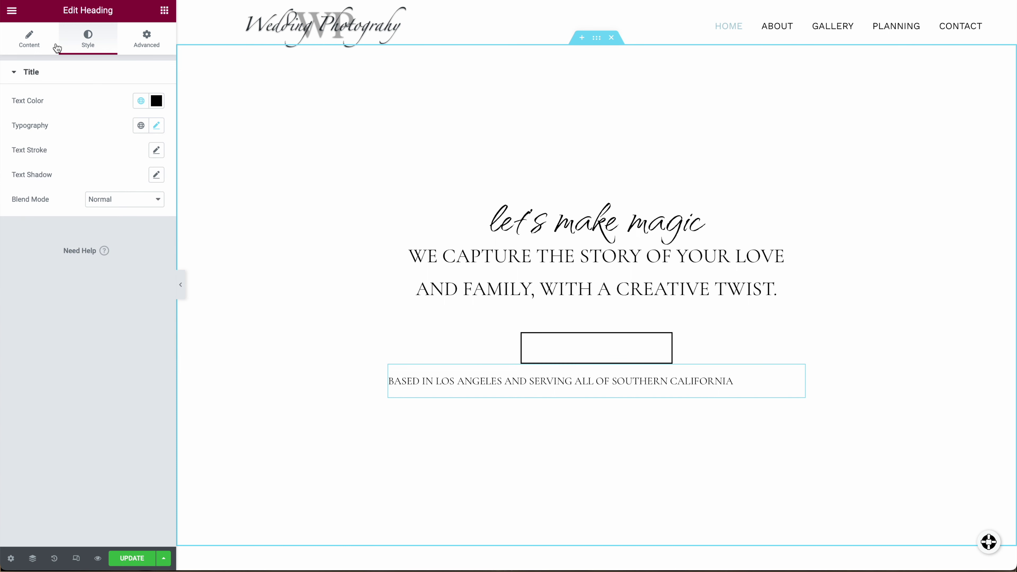
{"action": "left_click", "coordinate": [30, 39]}
{"action": "left_click", "coordinate": [126, 267]}
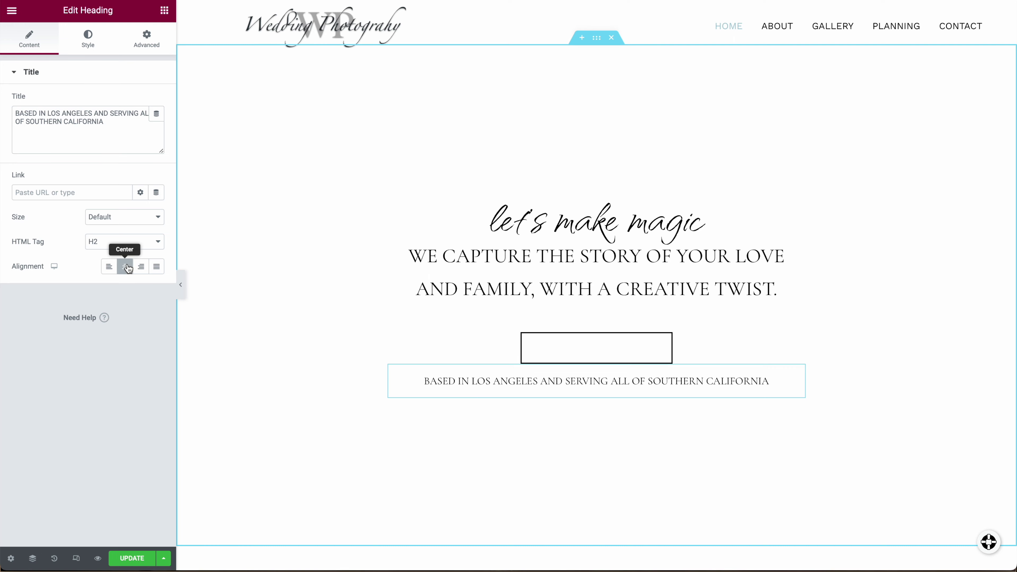
Make the "Based in Los Angeles and serving all of Southern California" heading bold
{"action": "left_click", "coordinate": [89, 39]}
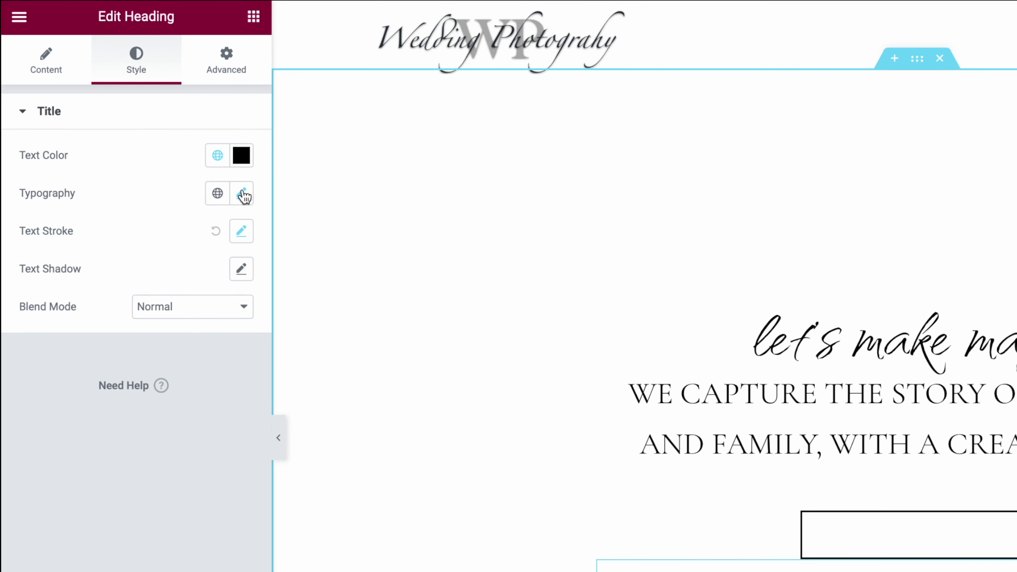
{"action": "left_click", "coordinate": [242, 194]}
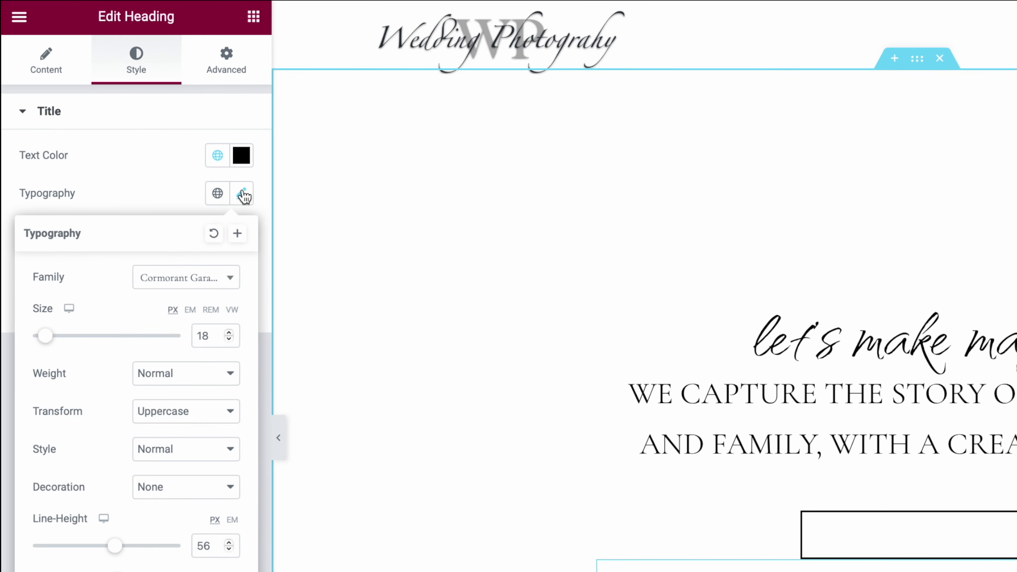
{"action": "left_click", "coordinate": [190, 381]}
{"action": "left_click", "coordinate": [119, 204]}
{"action": "left_click", "coordinate": [102, 131]}
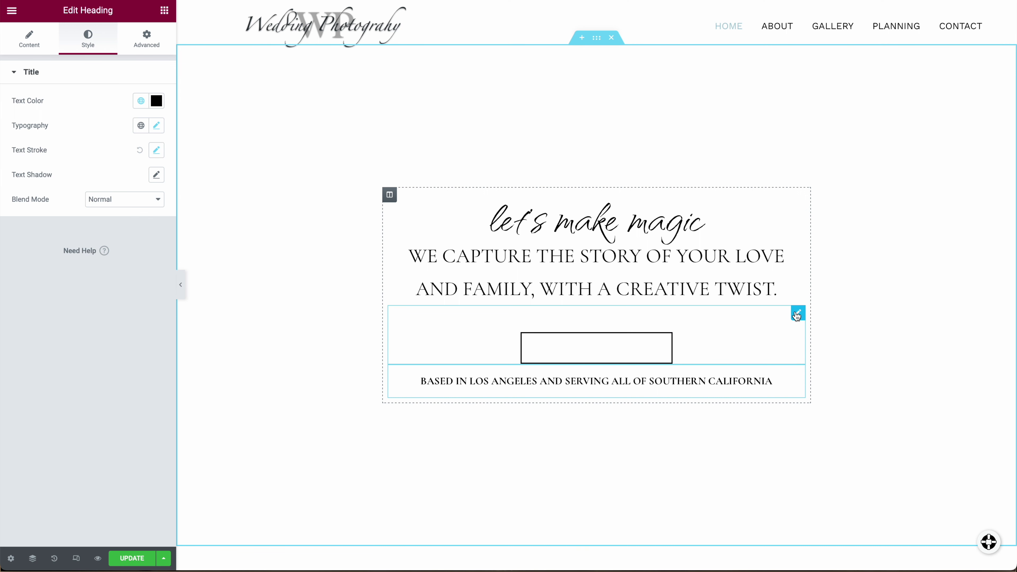
Try to move the "Based in Los Angeles" heading above the button directly on the page canvas
{"action": "left_click_drag", "start_coordinate": [795, 324], "coordinate": [788, 374]}
{"action": "left_click", "coordinate": [798, 386]}
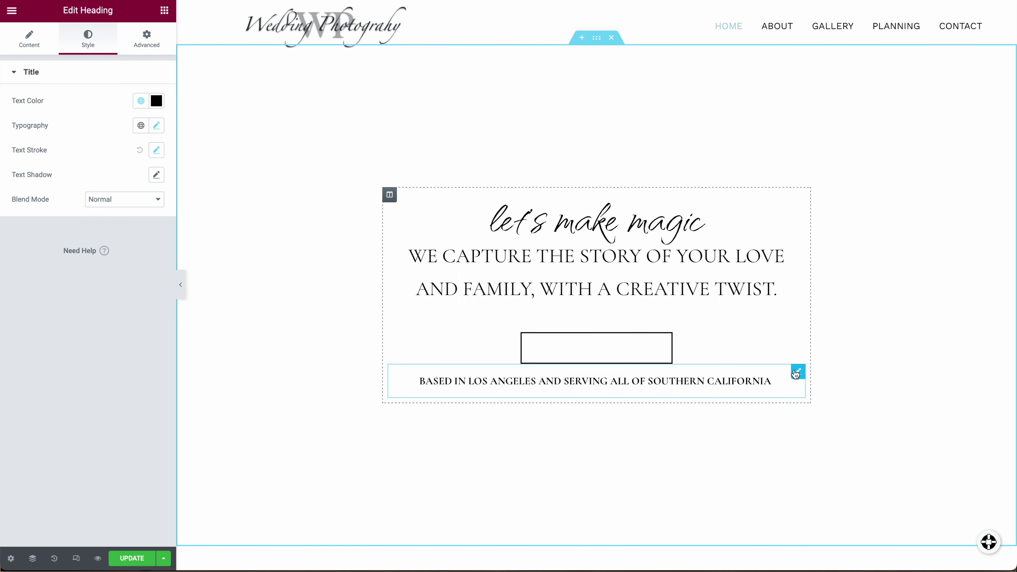
{"action": "left_click_drag", "start_coordinate": [798, 375], "coordinate": [774, 305]}
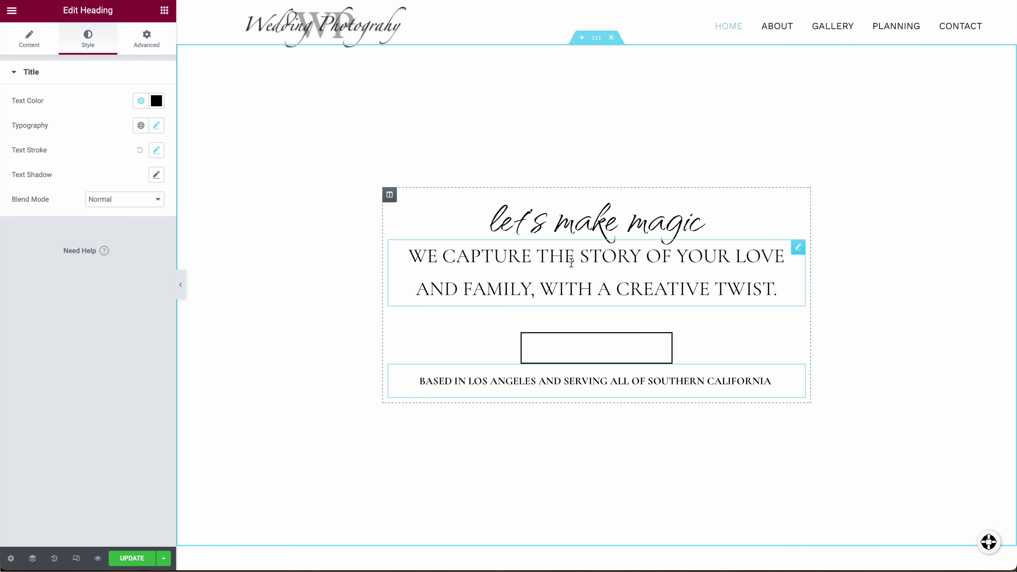
Open the Navigator and move the last heading above the Button within the Let's make magic column
{"action": "left_click", "coordinate": [32, 558]}
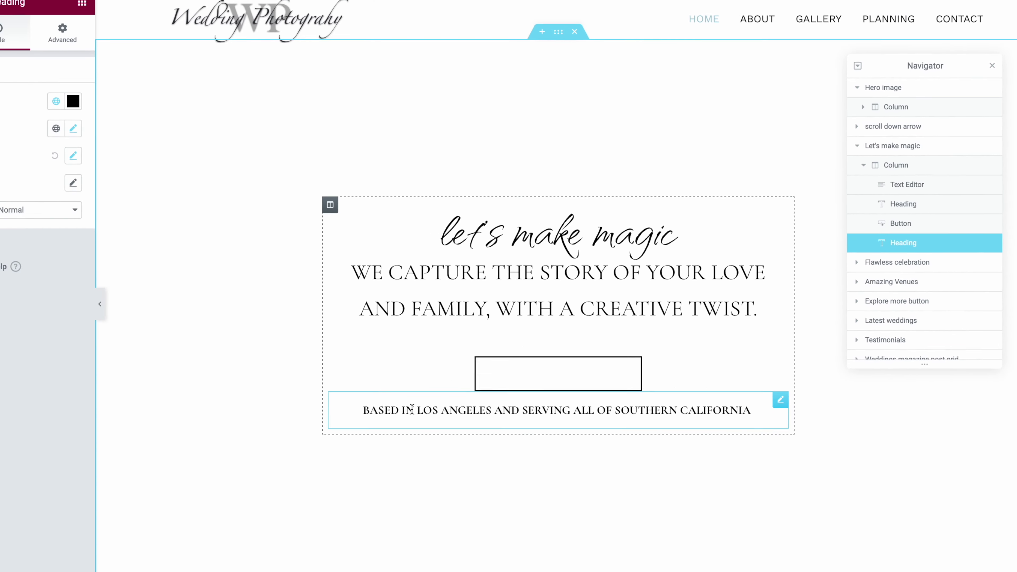
{"action": "left_click_drag", "start_coordinate": [931, 231], "coordinate": [936, 210]}
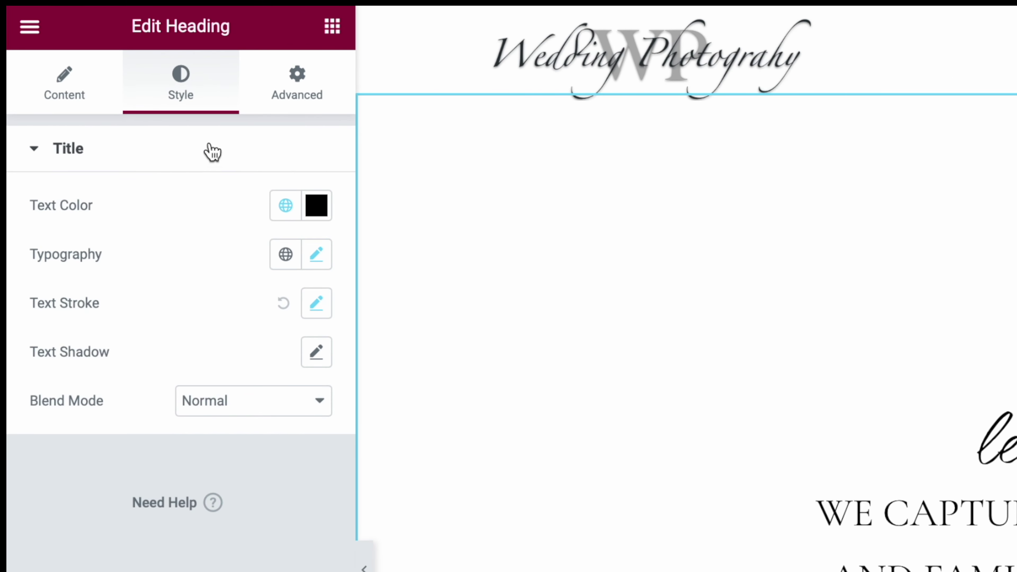
Add a Heading widget below the button in the Let's make magic column and set its text to "Los Angeles"
{"action": "left_click", "coordinate": [333, 27]}
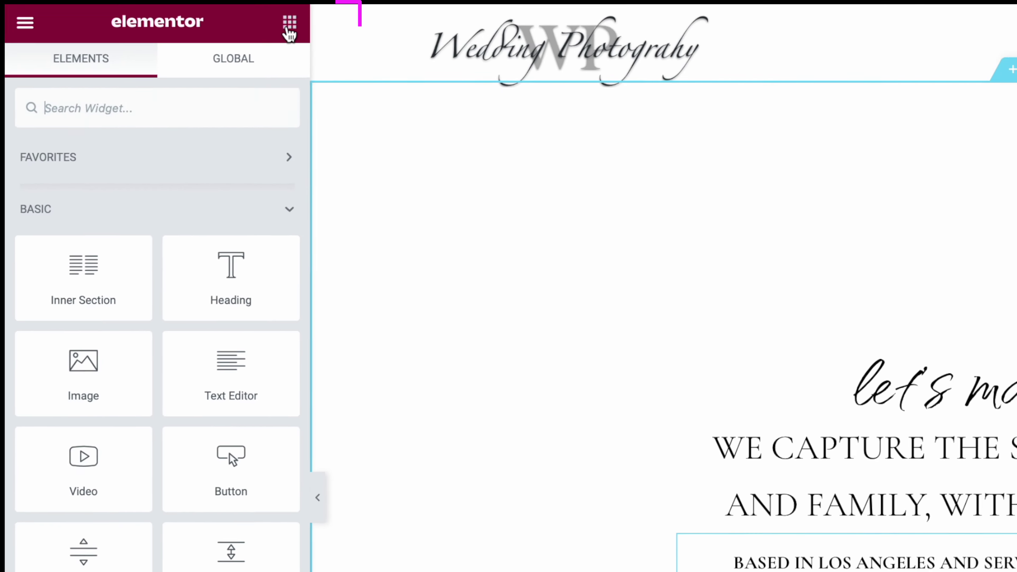
{"action": "left_click_drag", "start_coordinate": [131, 158], "coordinate": [597, 399]}
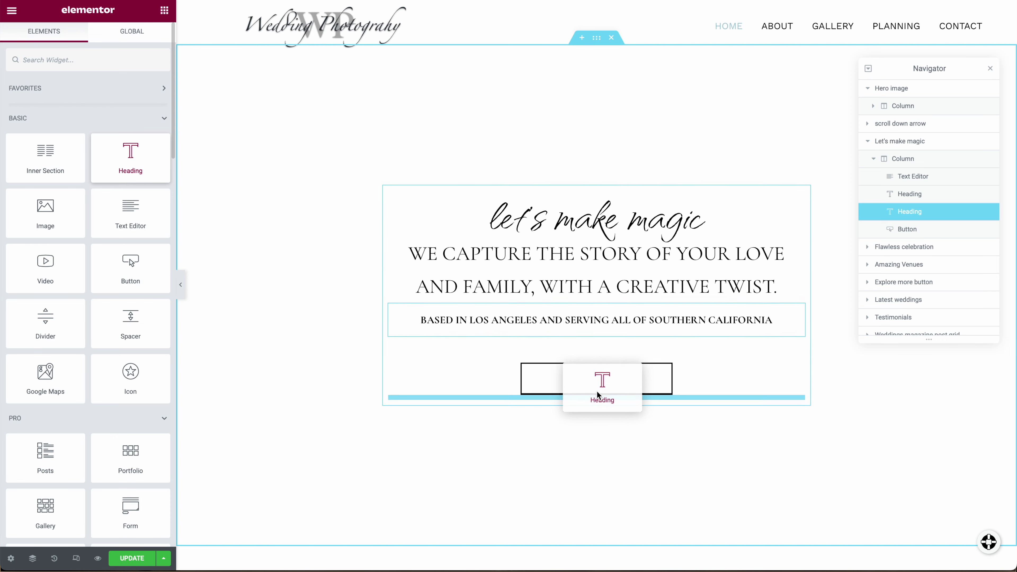
{"action": "triple_click", "coordinate": [543, 398]}
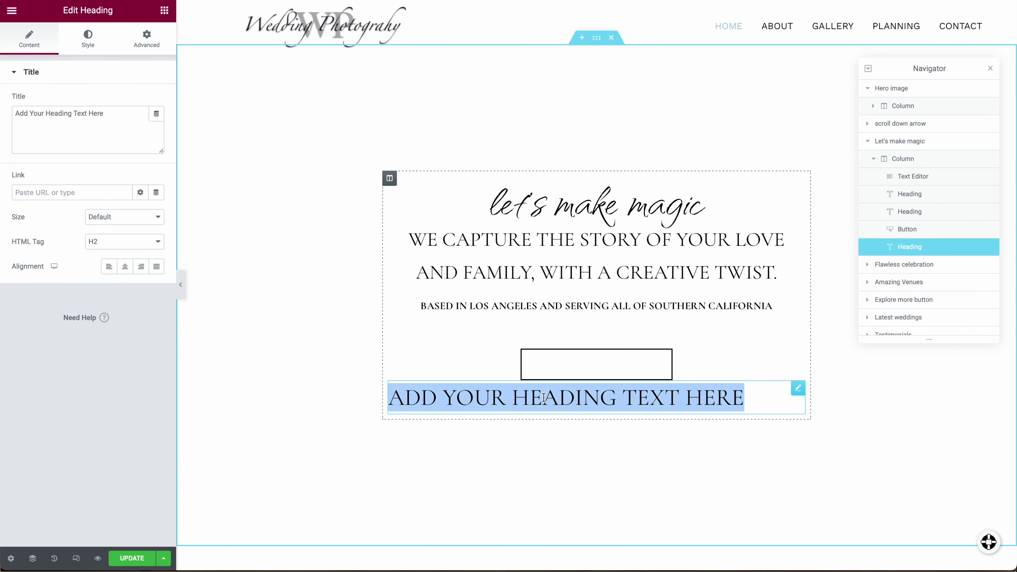
{"action": "type", "text": "Los Angeles"}
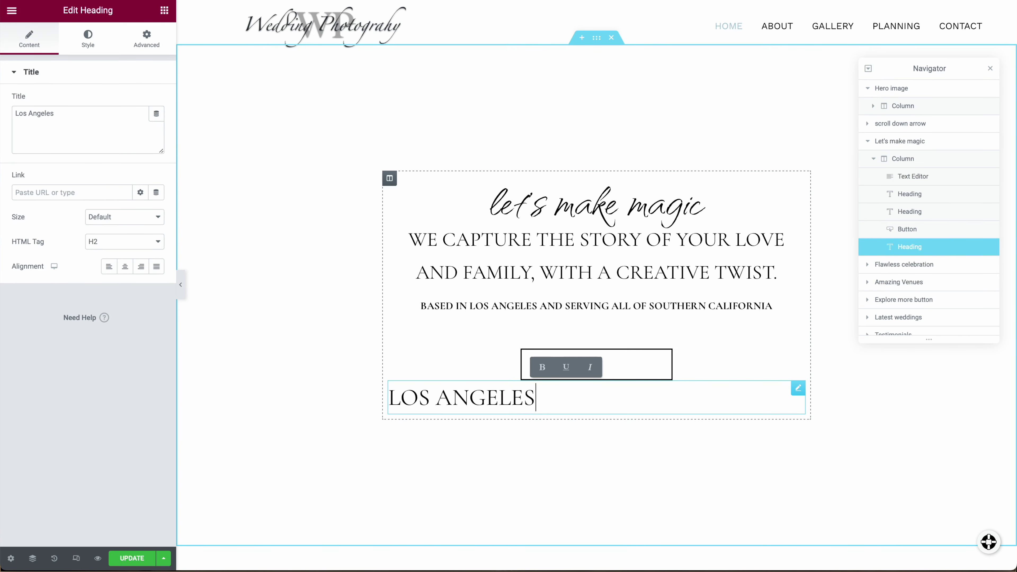
Complete the new heading's text as "Los Angeles Wedding Photographer" and use H2 as its HTML tag
{"action": "type", "text": " Wedding Photog"}
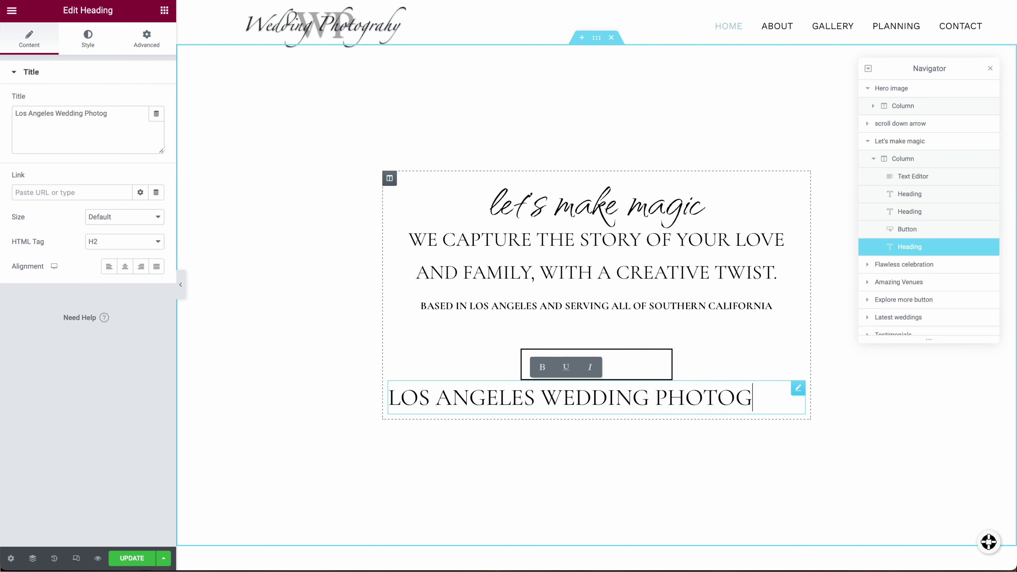
{"action": "type", "text": "rap"}
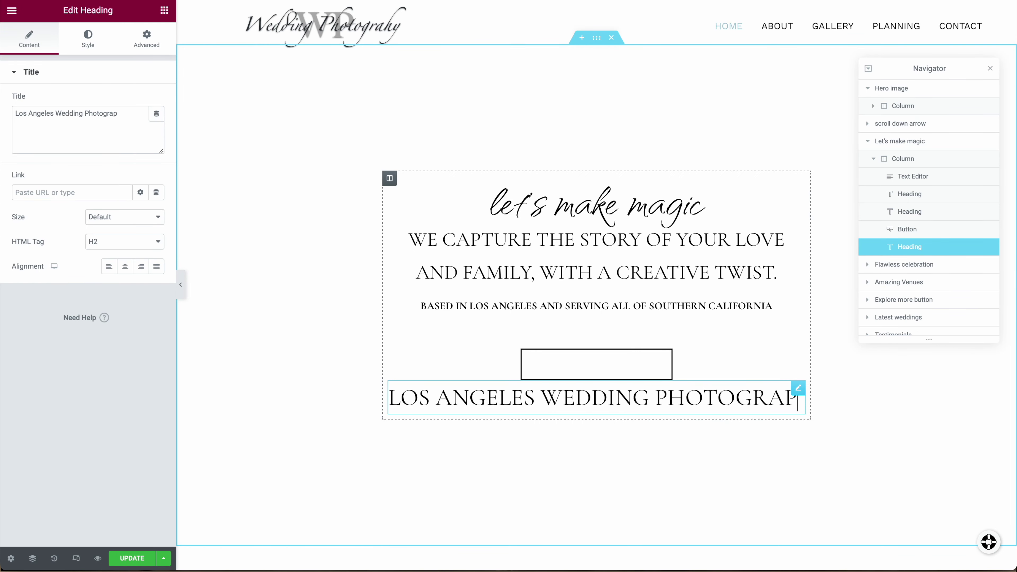
{"action": "type", "text": "her"}
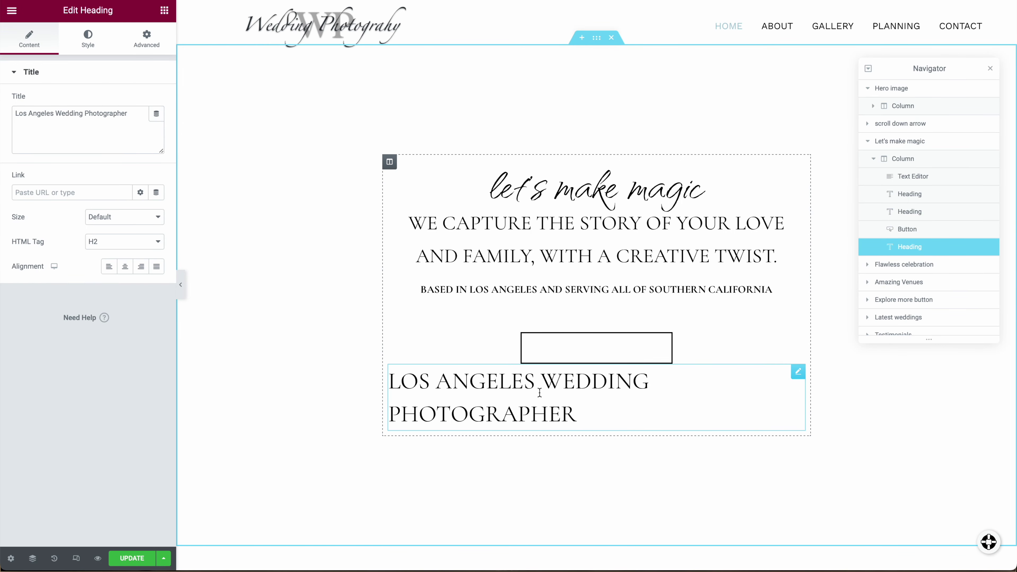
{"action": "left_click", "coordinate": [128, 243]}
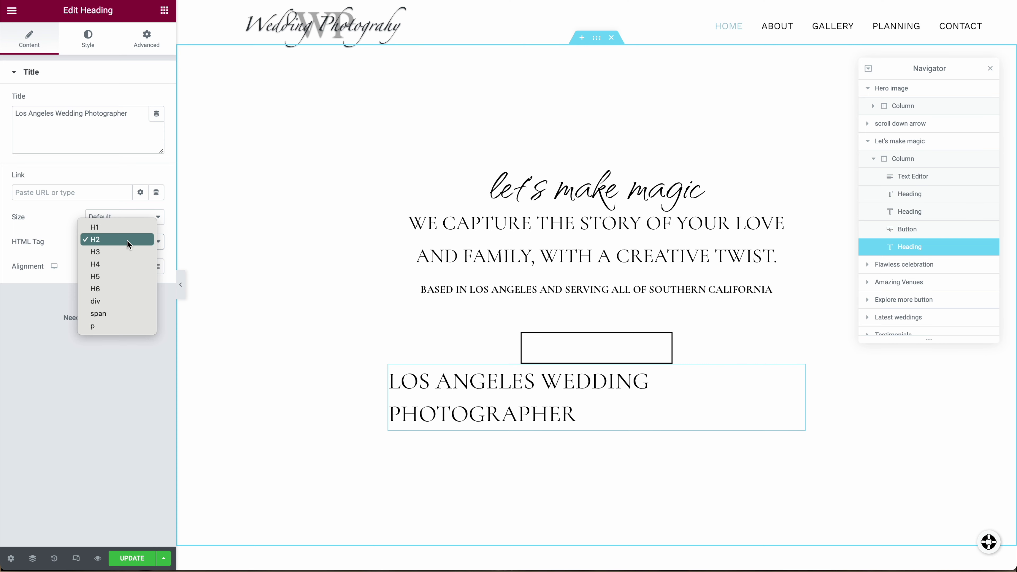
{"action": "left_click", "coordinate": [119, 227]}
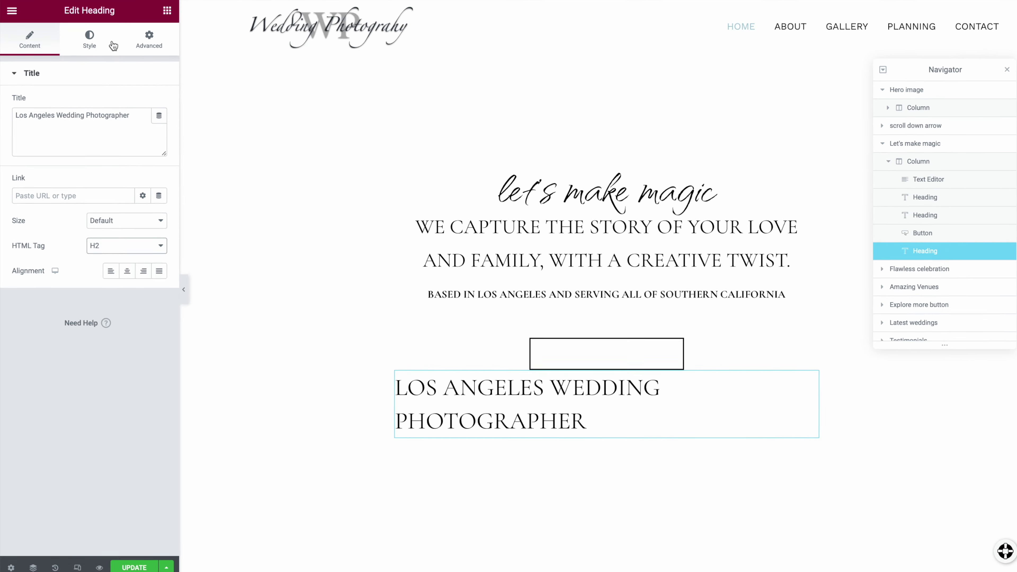
Set the Los Angeles Wedding Photographer heading's font size to 29 px and center its alignment
{"action": "left_click", "coordinate": [88, 39]}
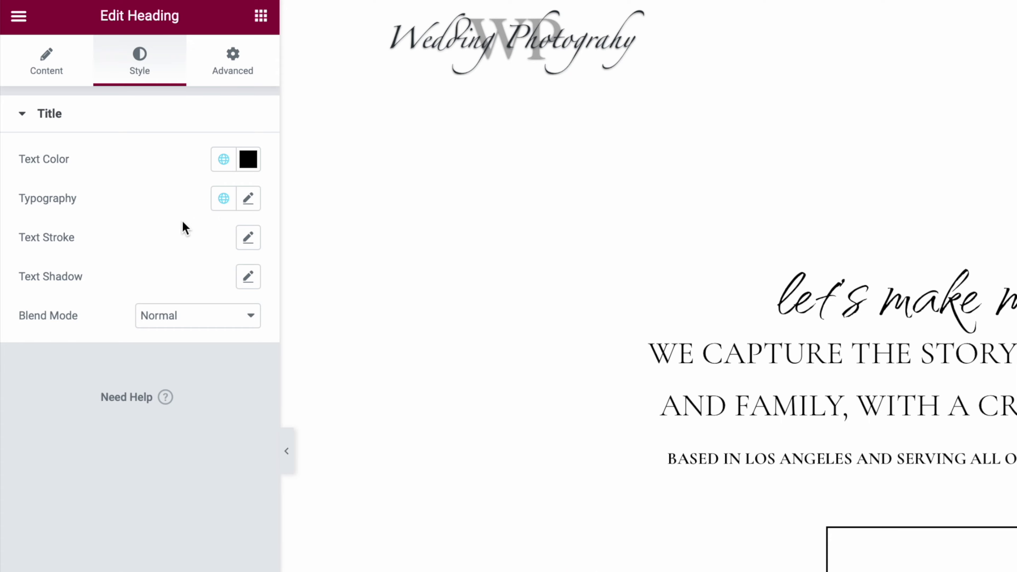
{"action": "left_click", "coordinate": [248, 198]}
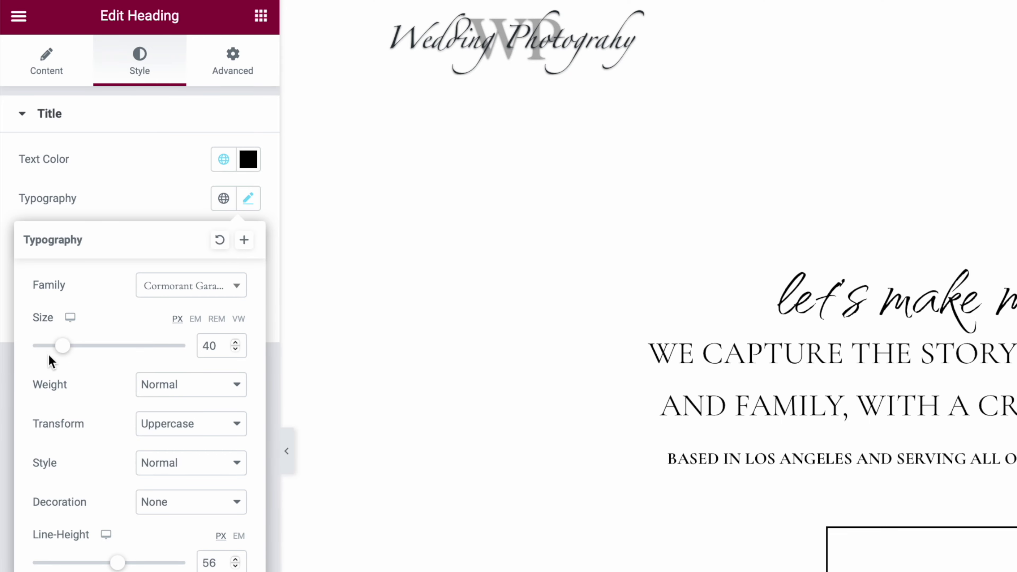
{"action": "left_click_drag", "start_coordinate": [62, 345], "coordinate": [57, 348]}
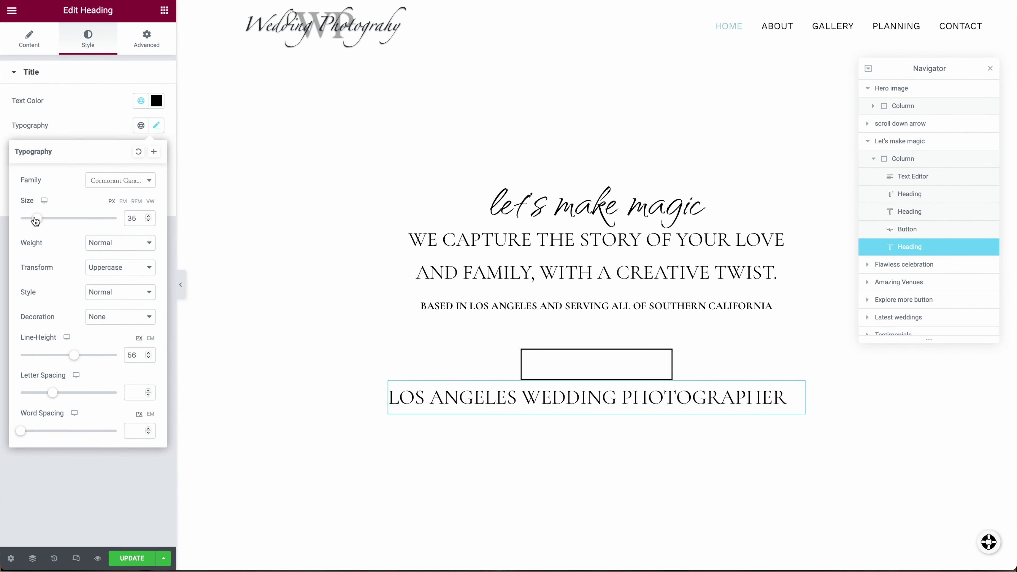
{"action": "left_click_drag", "start_coordinate": [35, 221], "coordinate": [32, 221]}
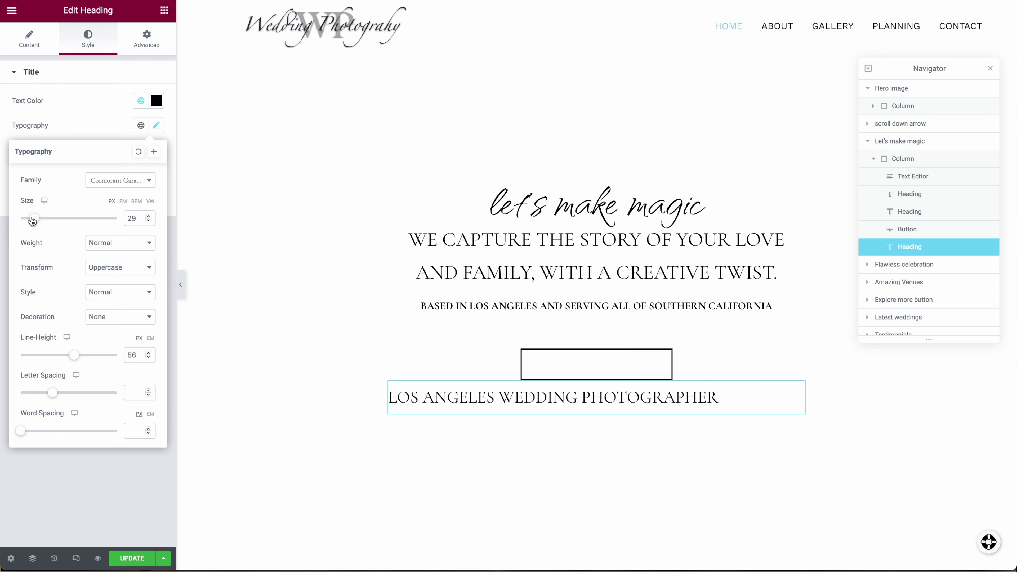
{"action": "left_click", "coordinate": [71, 125]}
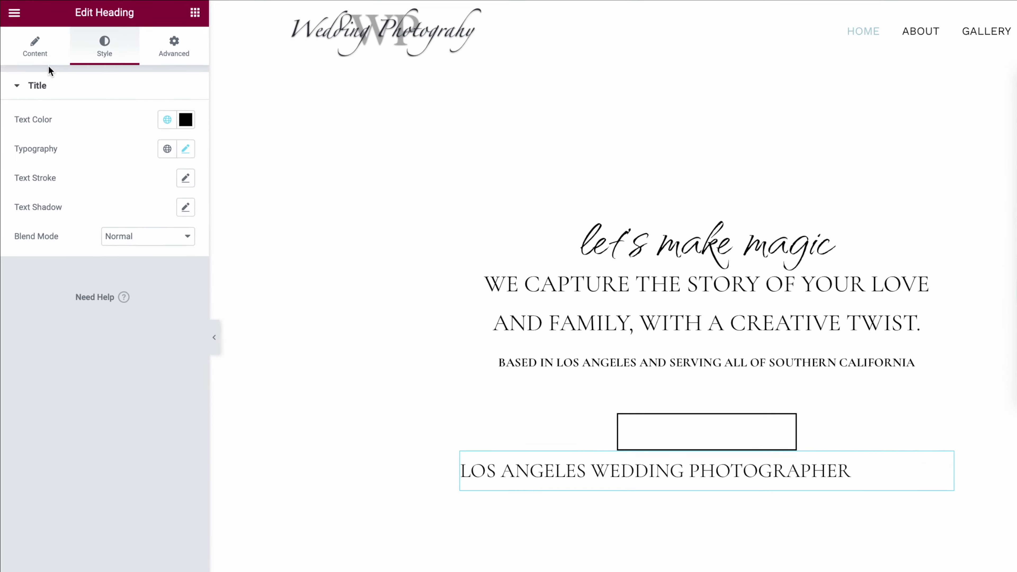
{"action": "left_click", "coordinate": [29, 39]}
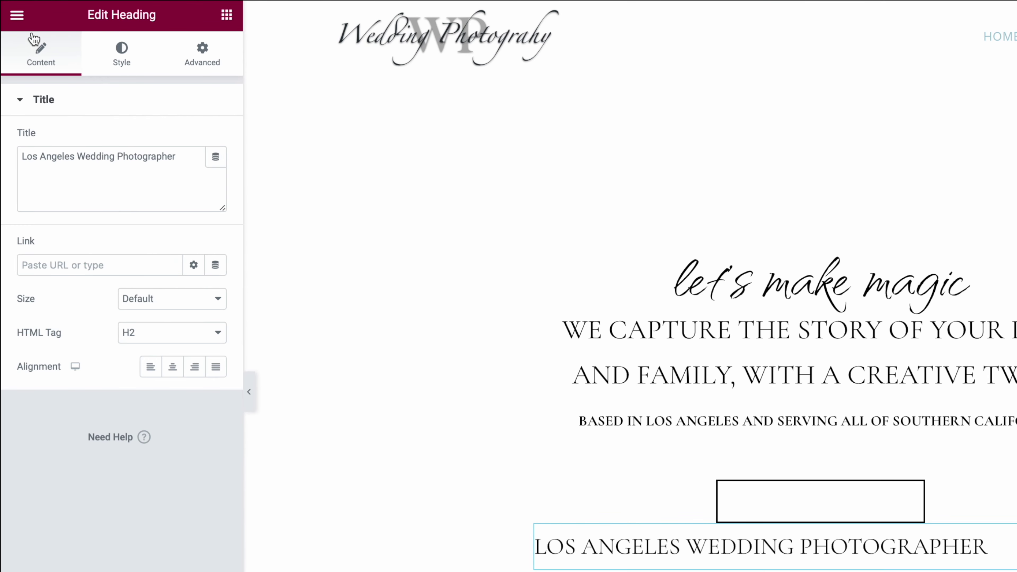
{"action": "left_click", "coordinate": [172, 366]}
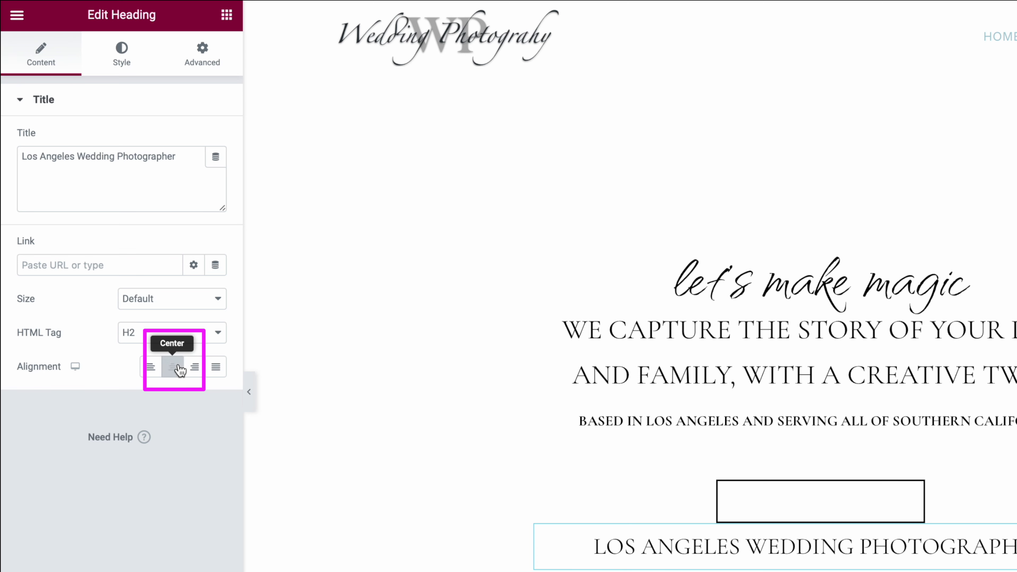
Apply the light gray global color to the Los Angeles Wedding Photographer heading and darken it to custom #9E9E9E
{"action": "left_click", "coordinate": [125, 63]}
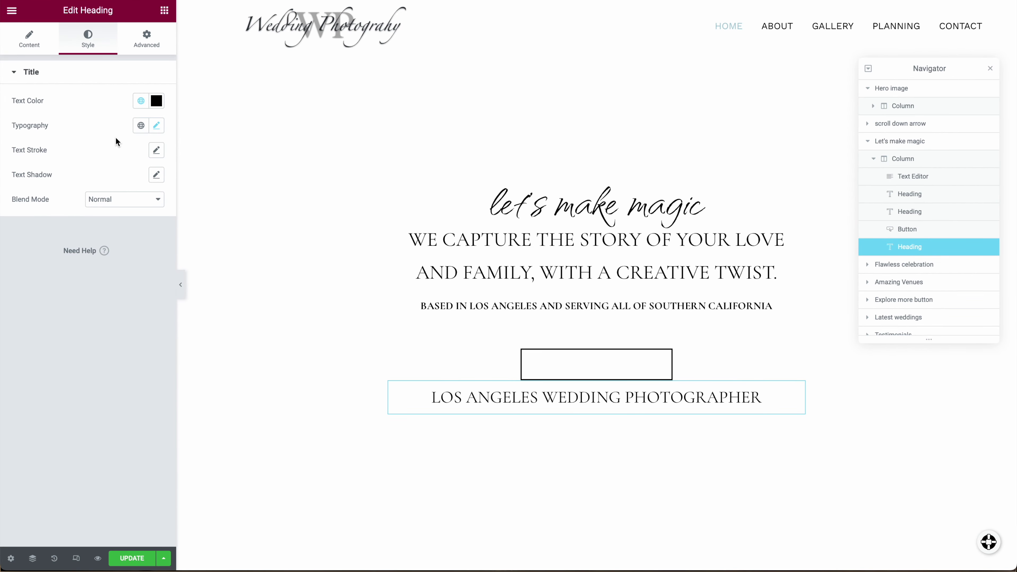
{"action": "left_click", "coordinate": [157, 101]}
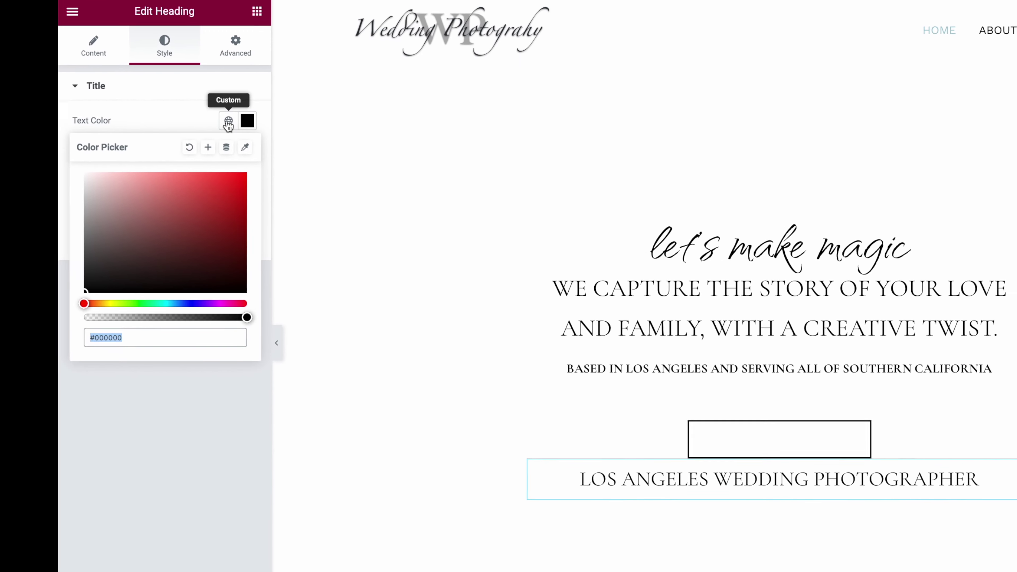
{"action": "left_click", "coordinate": [141, 100]}
{"action": "left_click", "coordinate": [157, 358]}
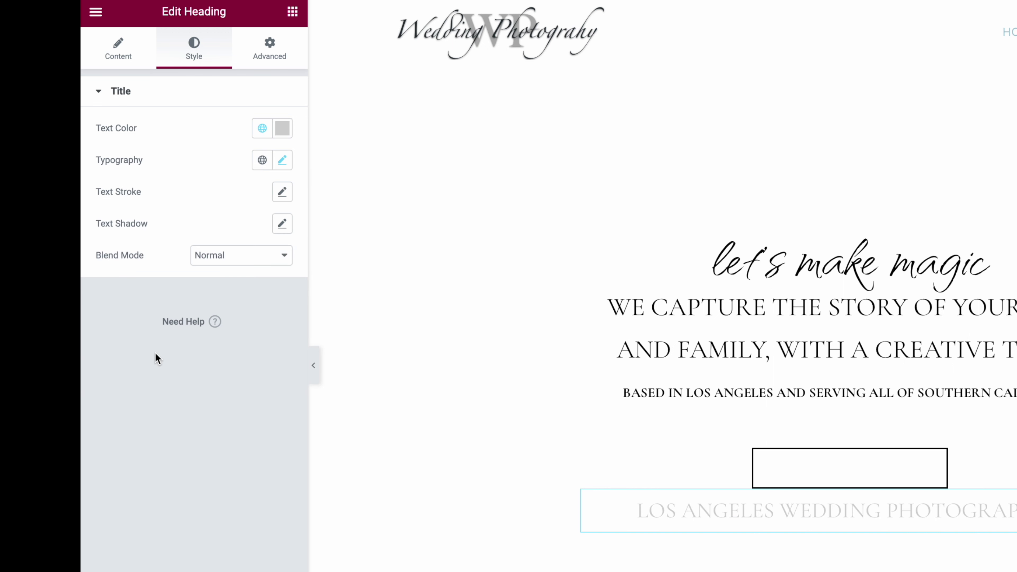
{"action": "left_click", "coordinate": [282, 128]}
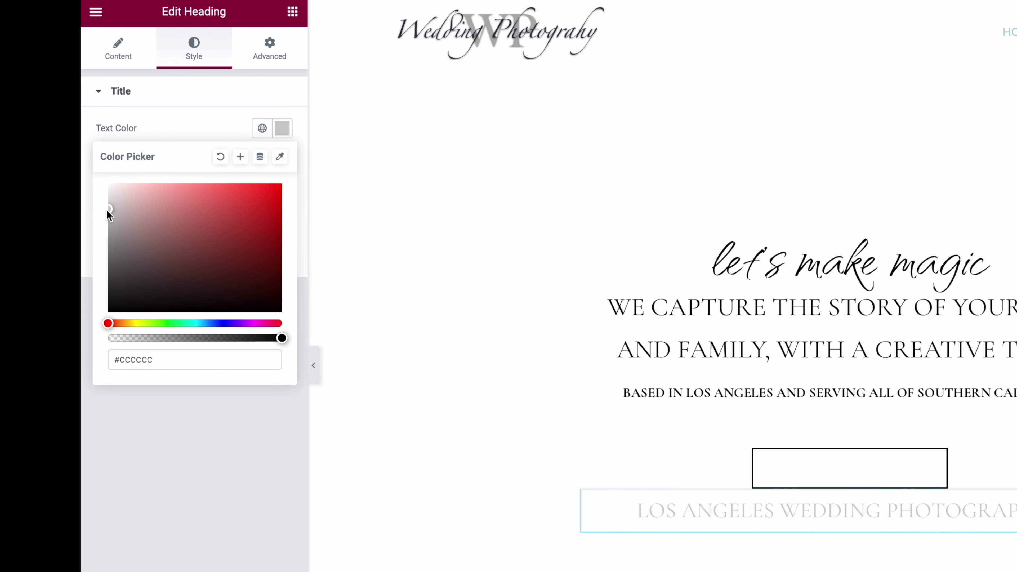
{"action": "left_click_drag", "start_coordinate": [108, 220], "coordinate": [107, 232]}
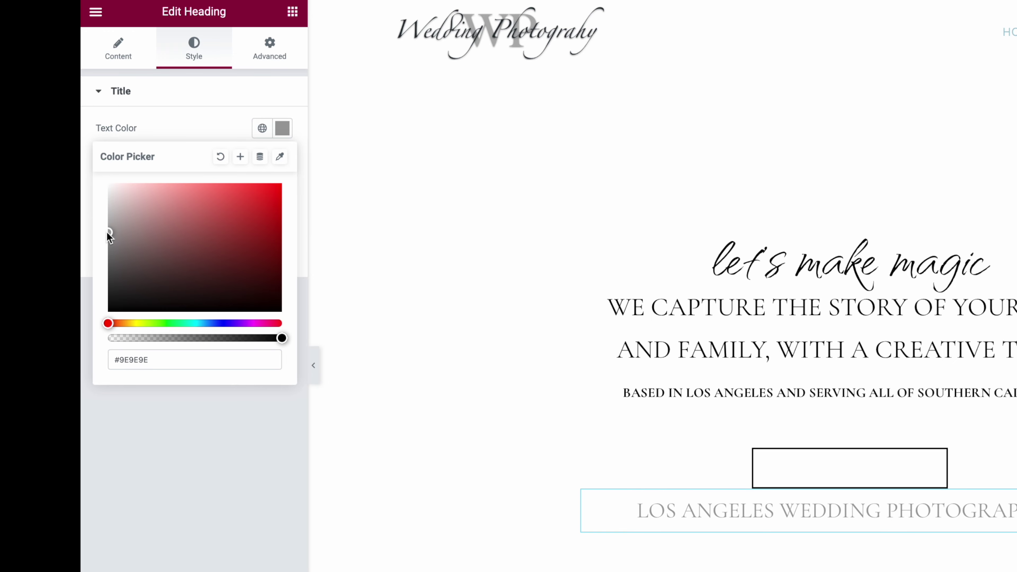
{"action": "left_click", "coordinate": [160, 127]}
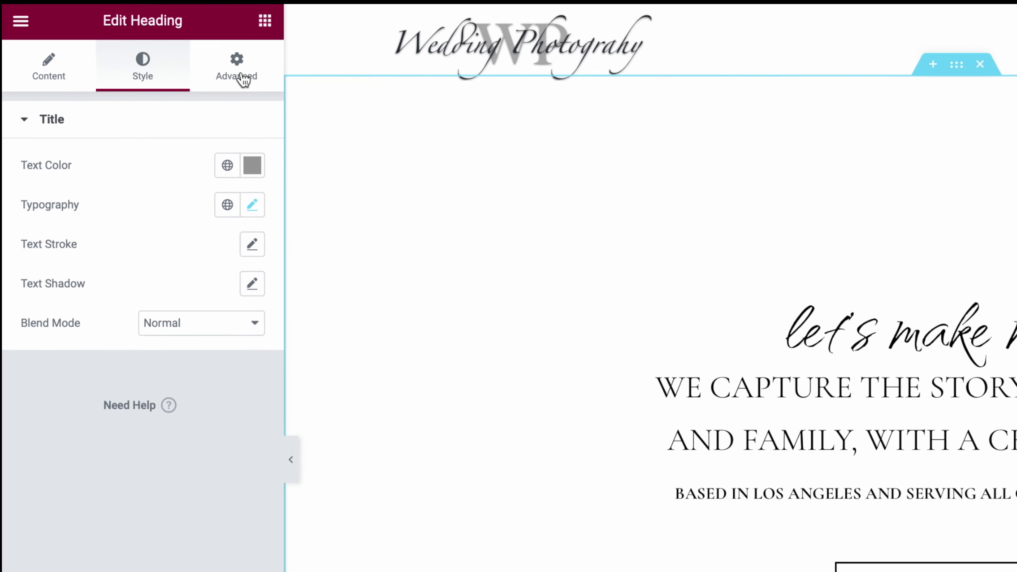
Give the Los Angeles Wedding Photographer heading unlinked padding of 10 px top and 0 for right, bottom and left
{"action": "left_click", "coordinate": [244, 79]}
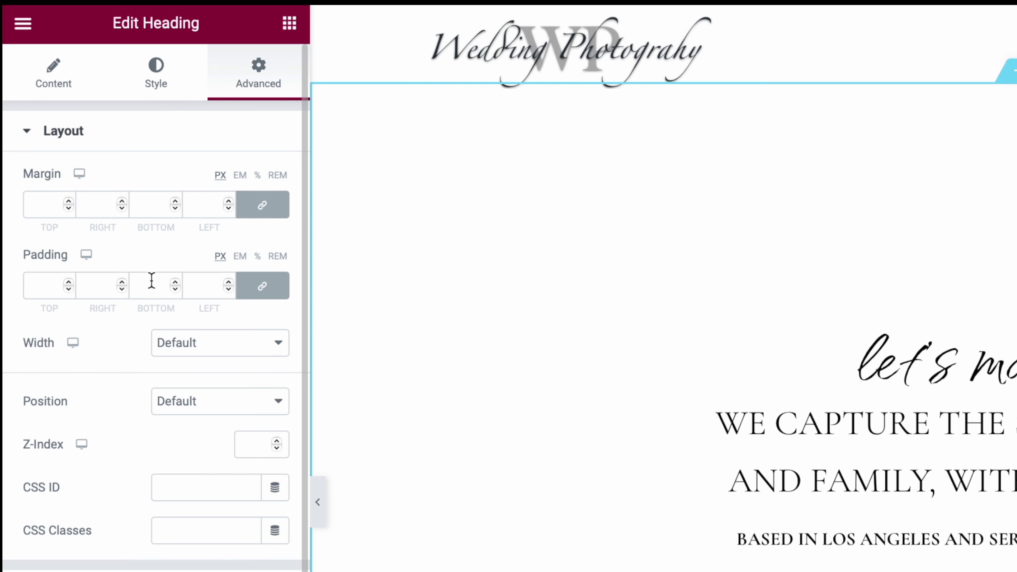
{"action": "left_click", "coordinate": [53, 290]}
{"action": "type", "text": "10"}
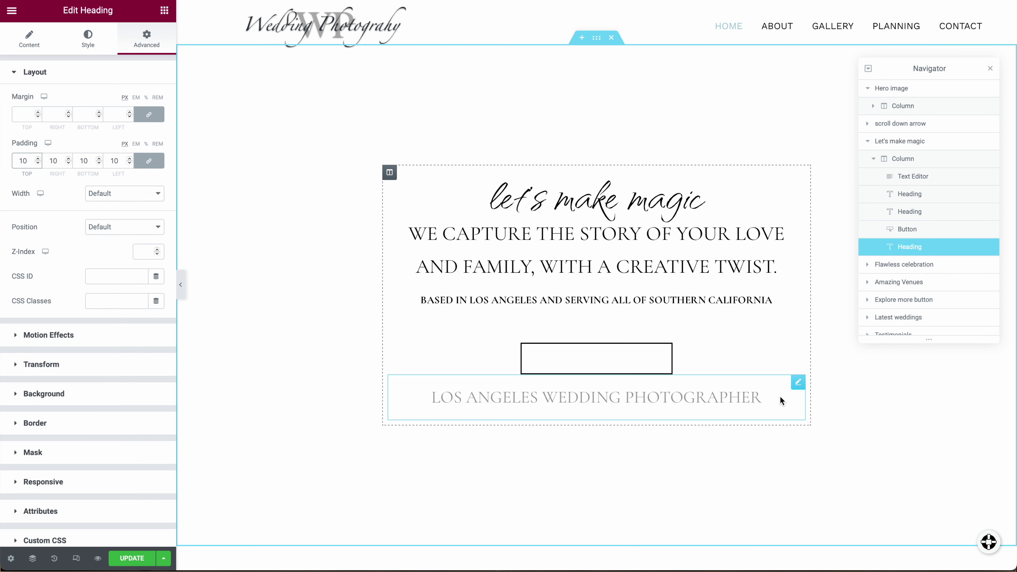
{"action": "left_click", "coordinate": [148, 162]}
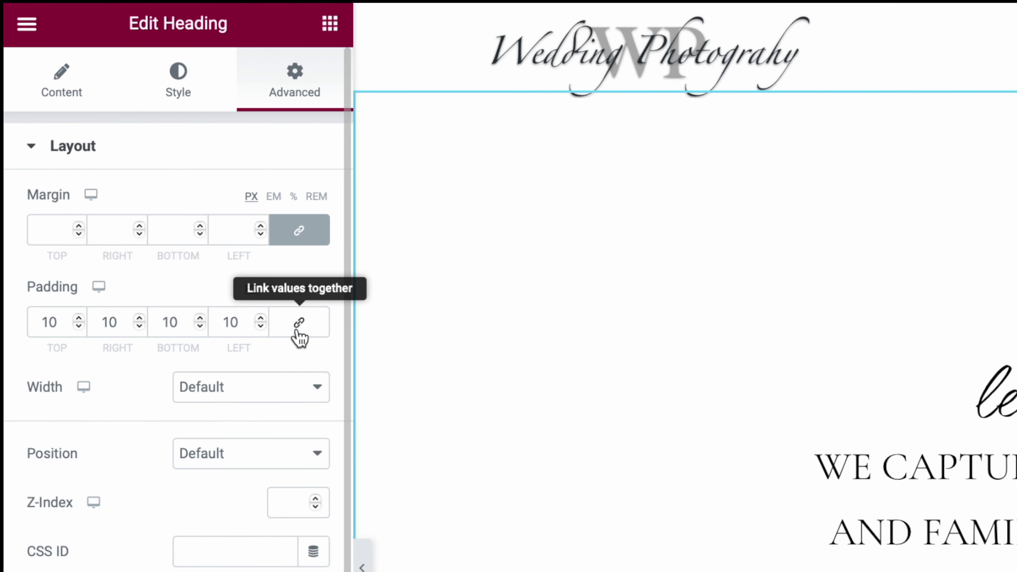
{"action": "double_click", "coordinate": [108, 322]}
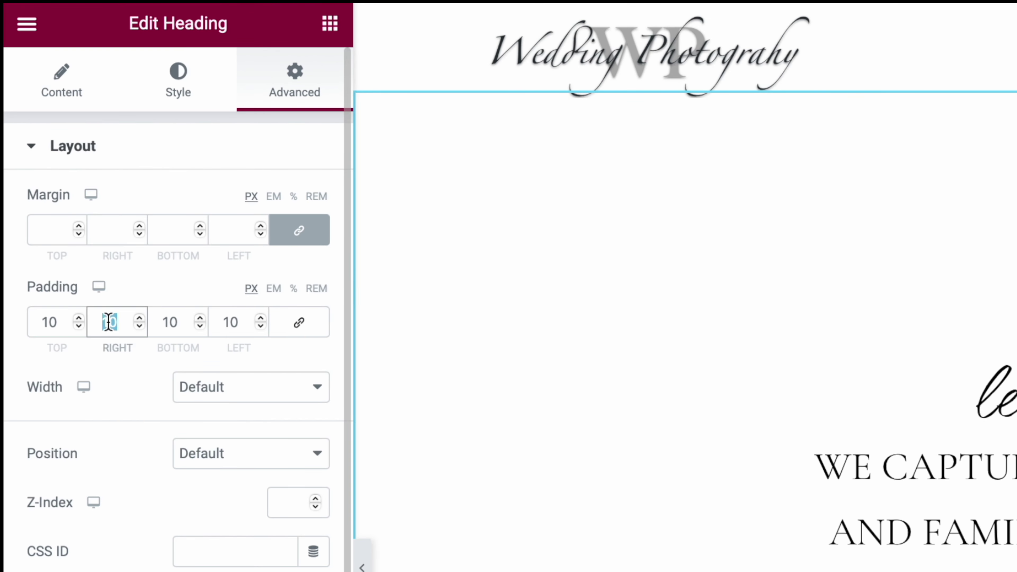
{"action": "type", "text": "0"}
{"action": "double_click", "coordinate": [181, 329]}
{"action": "type", "text": "0"}
{"action": "double_click", "coordinate": [232, 320]}
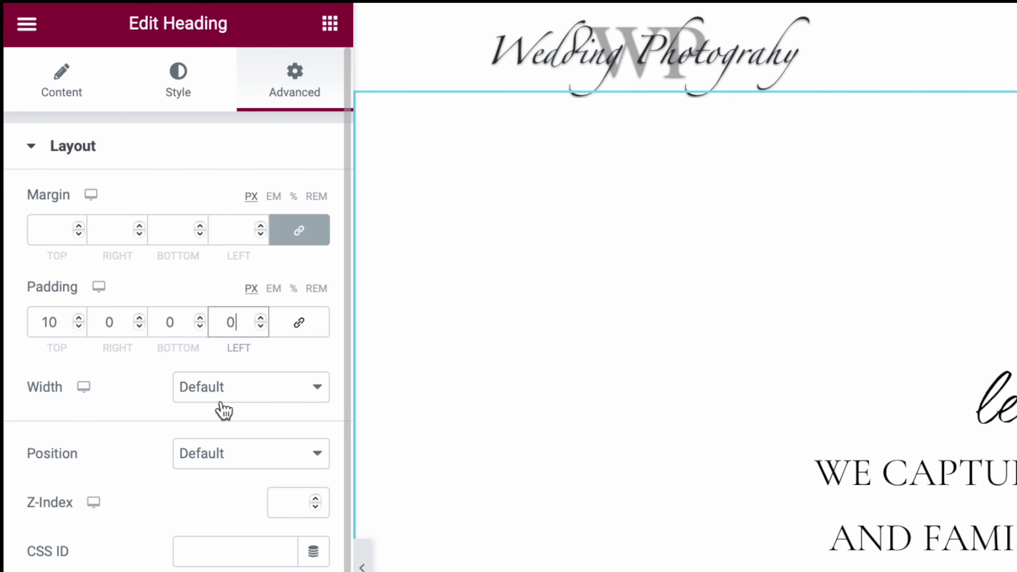
Try 20 and 40 px as the heading's top padding, and settle on 30 px
{"action": "double_click", "coordinate": [49, 325]}
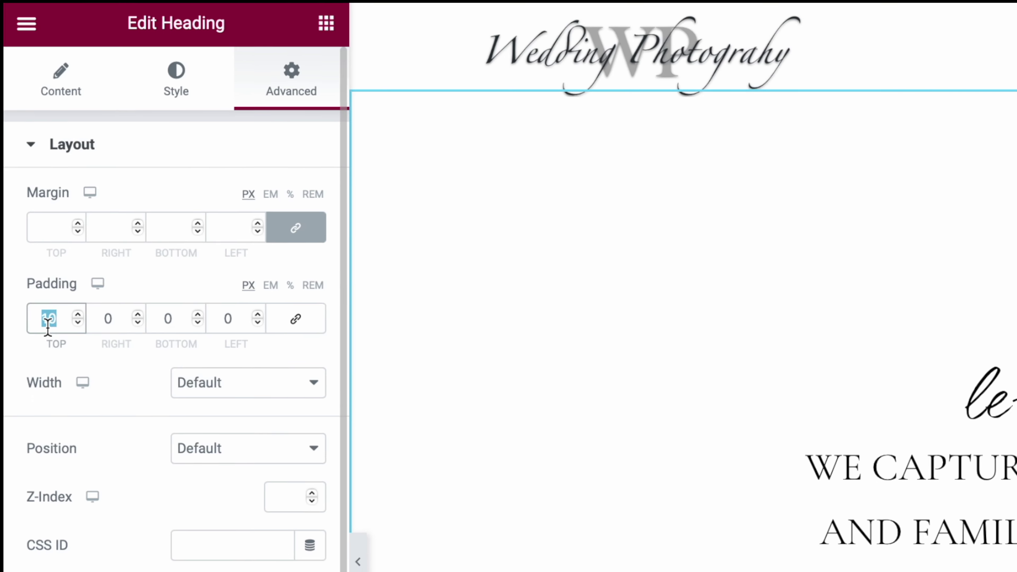
{"action": "type", "text": "20"}
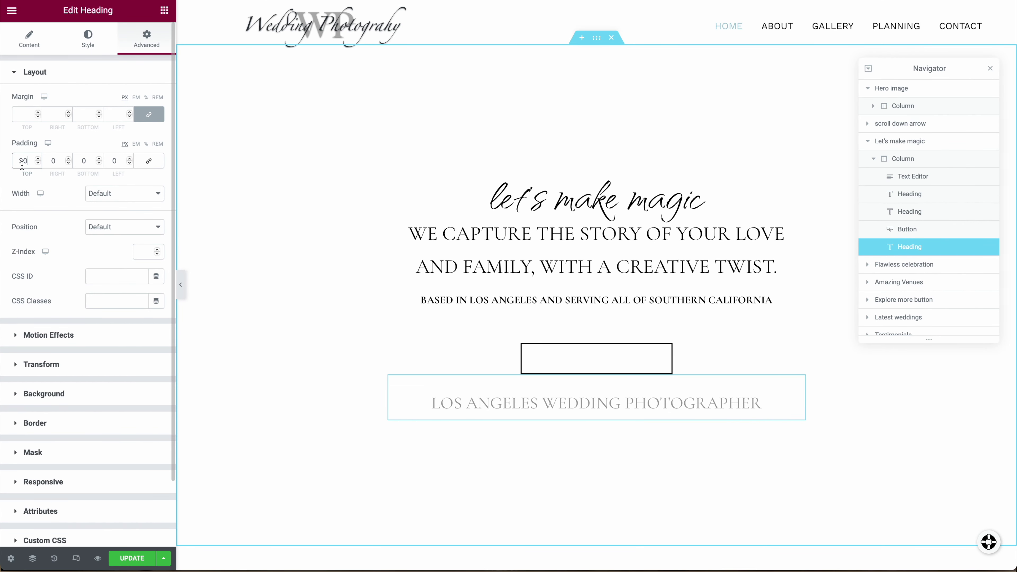
{"action": "type", "text": "40"}
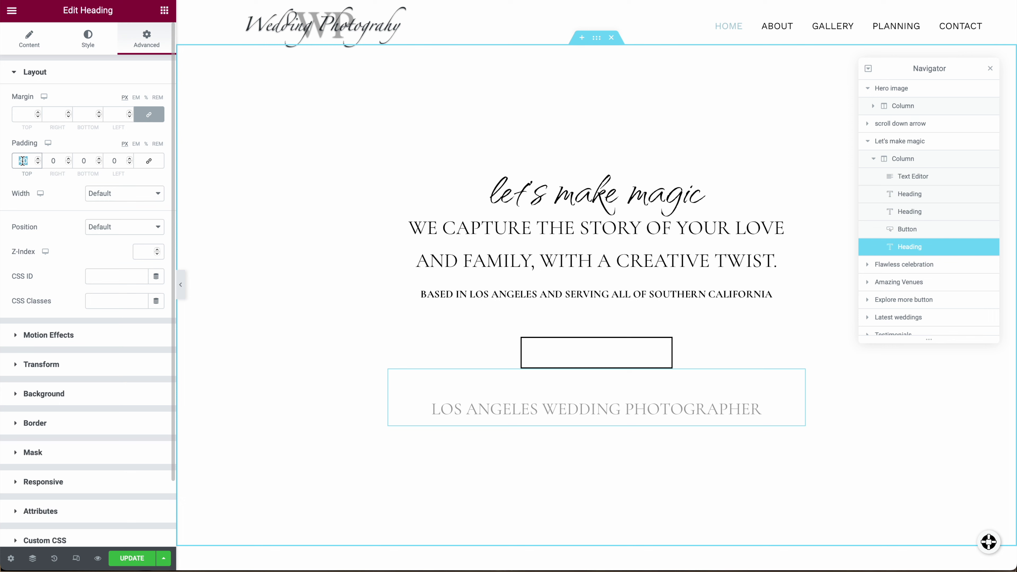
{"action": "type", "text": "30"}
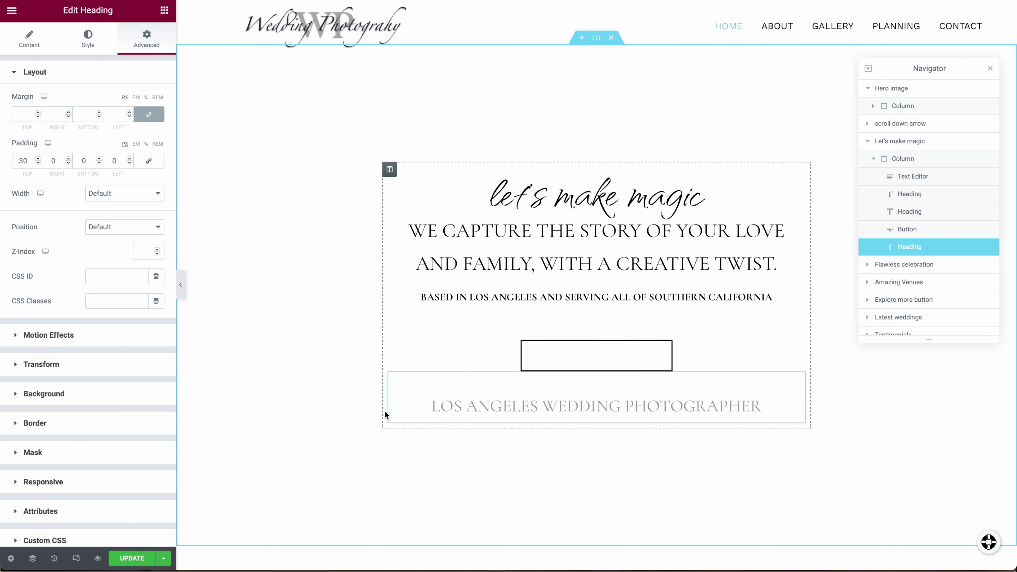
Set the normal text color of the Schedule a Consultation button to the global Secondary color
{"action": "scroll", "coordinate": [546, 356], "scroll_direction": "down", "scroll_amount": 1}
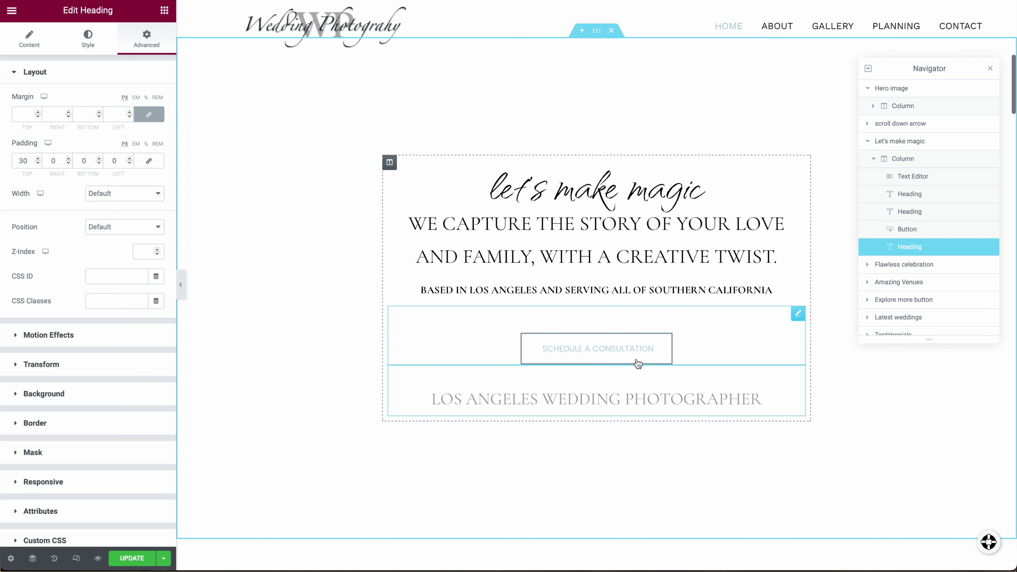
{"action": "left_click", "coordinate": [799, 315]}
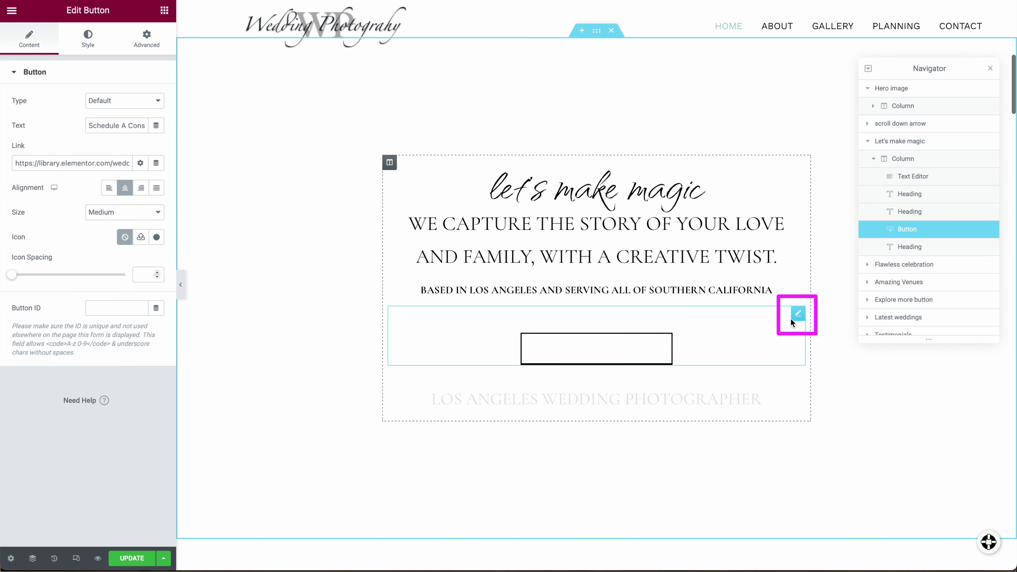
{"action": "left_click", "coordinate": [103, 40]}
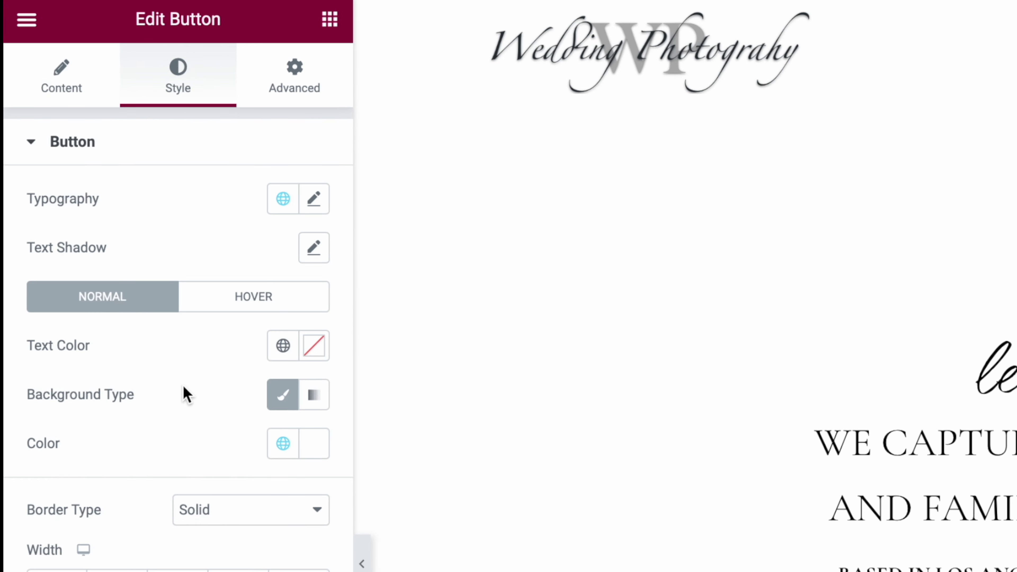
{"action": "left_click", "coordinate": [283, 347]}
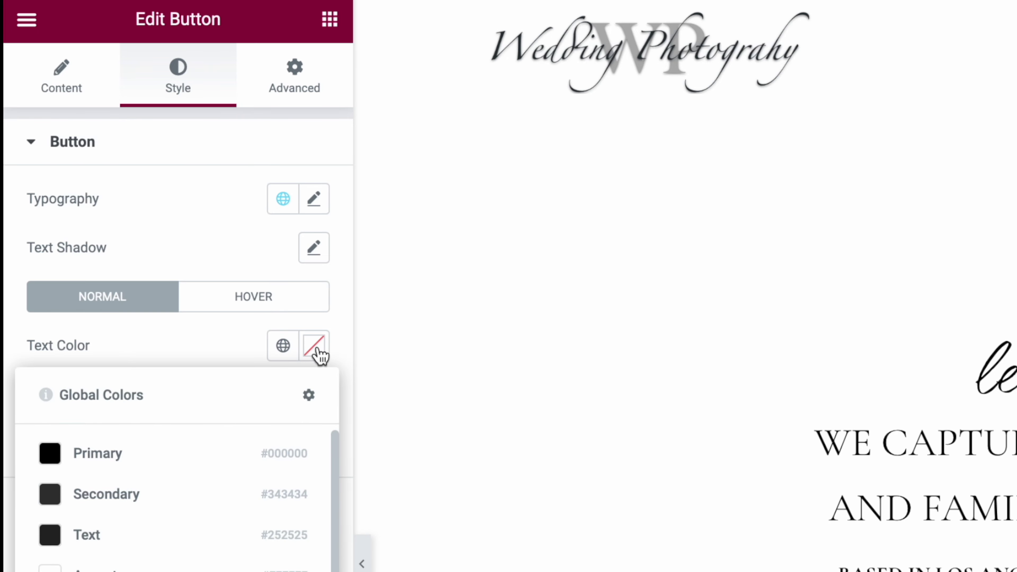
{"action": "left_click", "coordinate": [106, 494]}
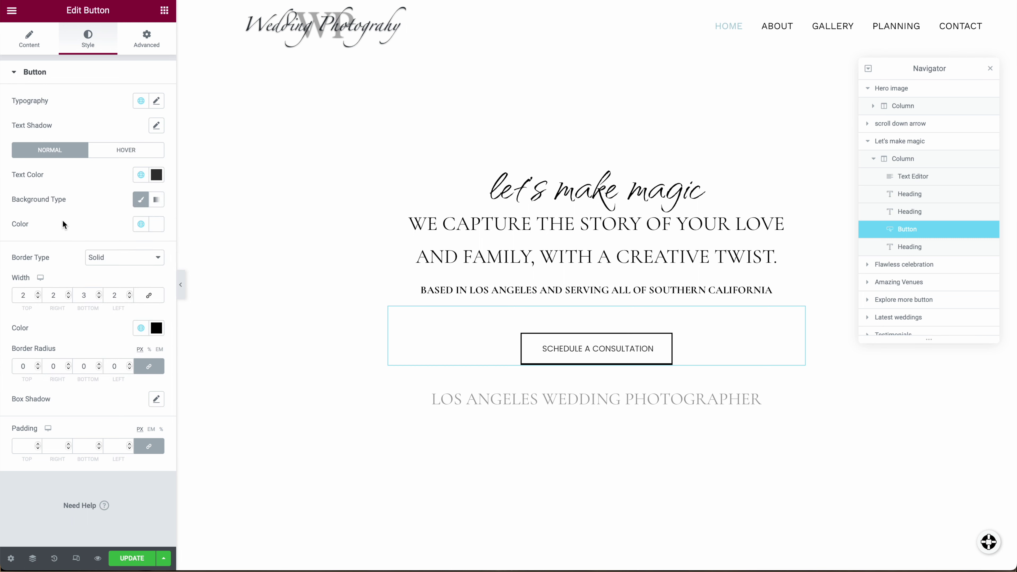
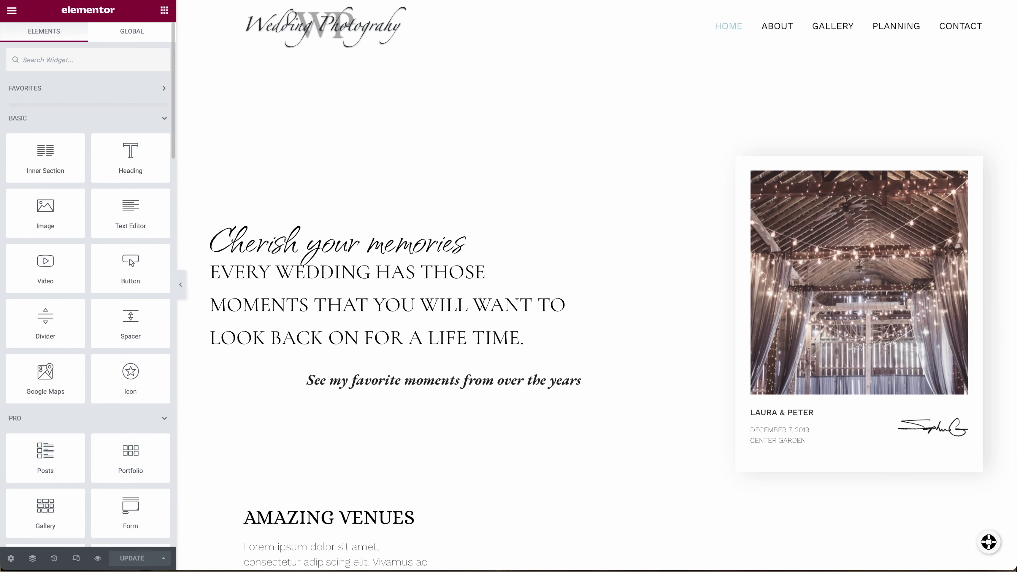
Exit the page editor to the WordPress dashboard
{"action": "left_click", "coordinate": [12, 12]}
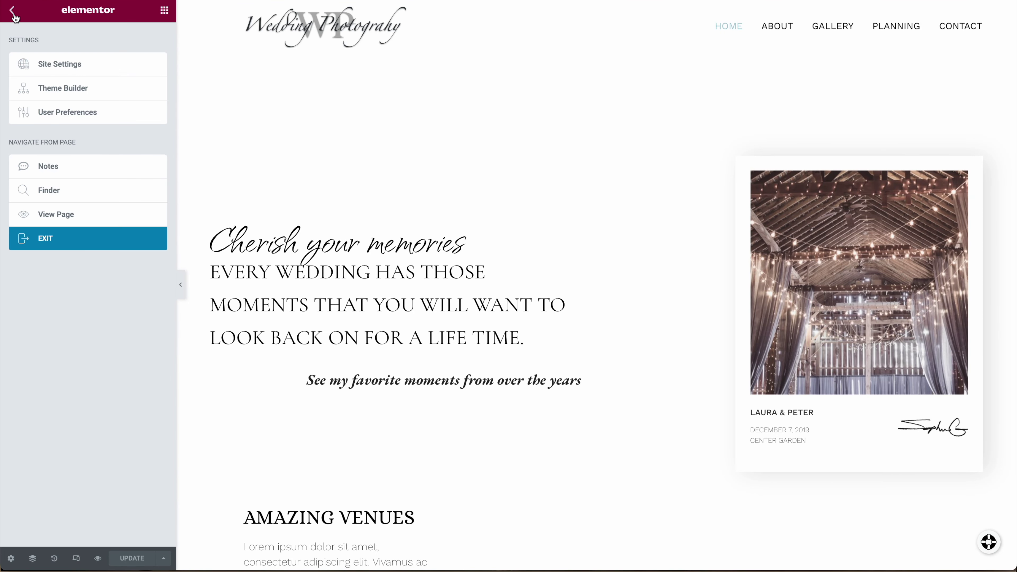
{"action": "left_click", "coordinate": [46, 239]}
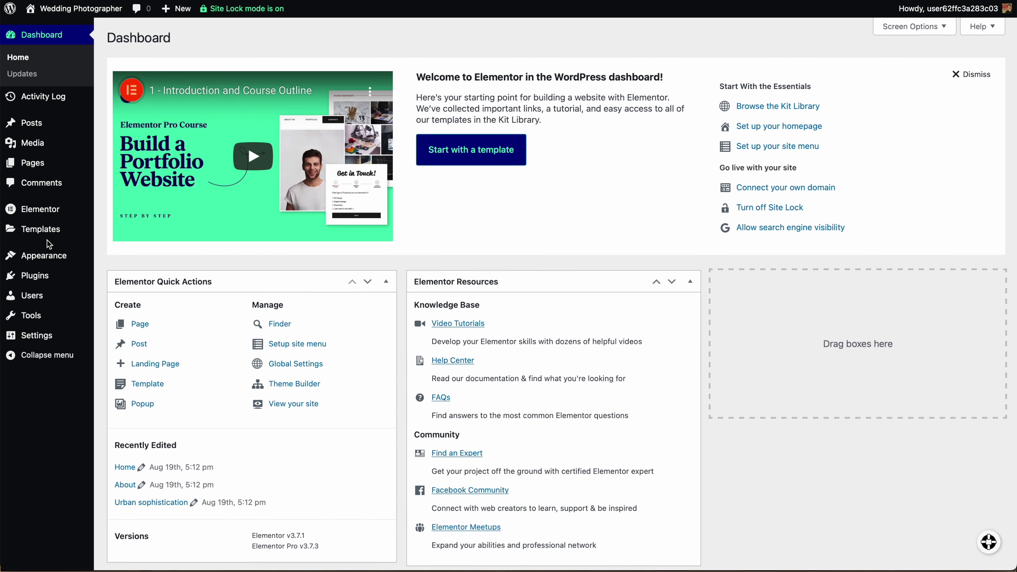
Open the Home page for editing in Elementor and go to its Cherish your memories section
{"action": "left_click", "coordinate": [32, 163]}
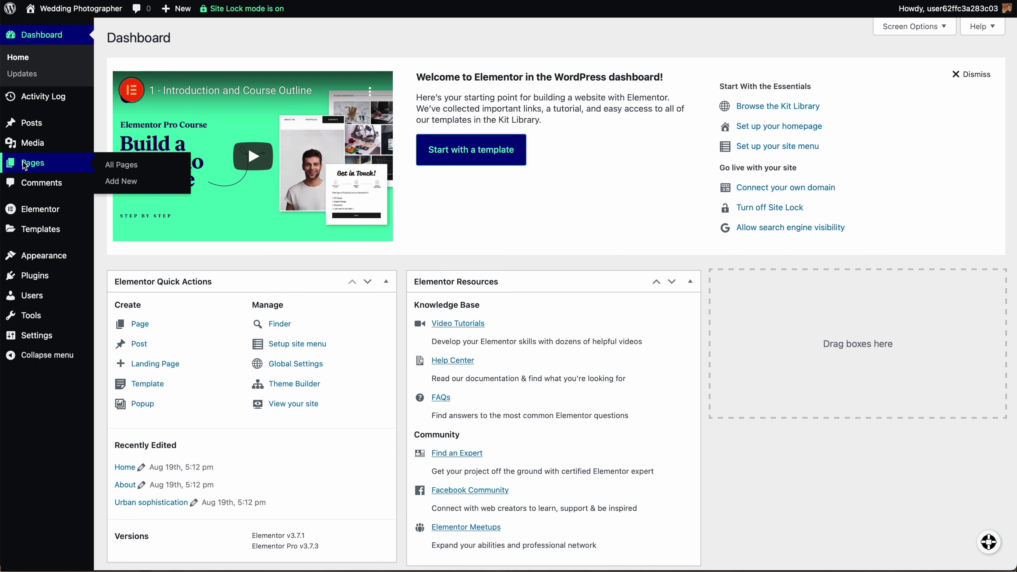
{"action": "mouse_move", "coordinate": [235, 228]}
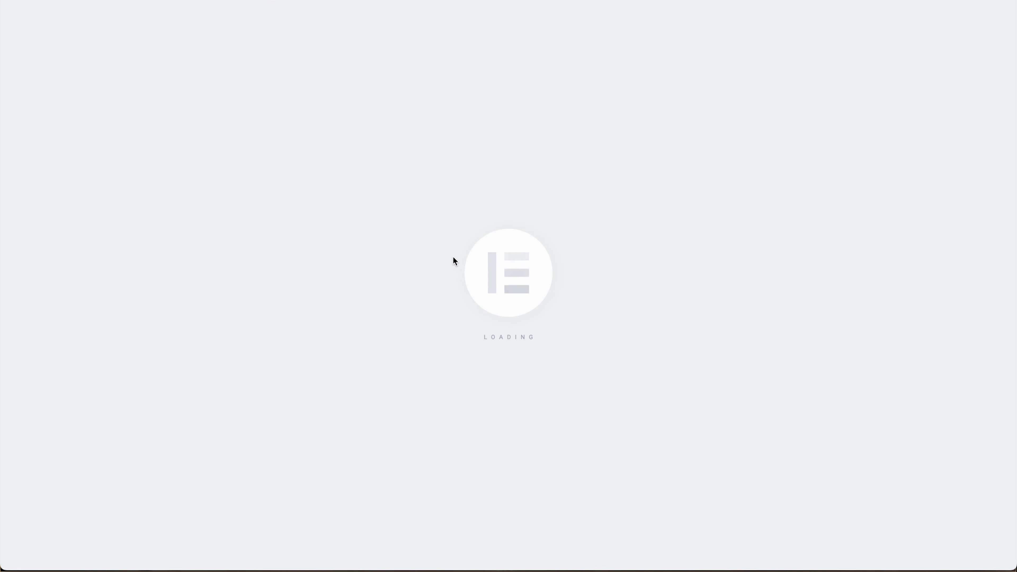
{"action": "scroll", "coordinate": [457, 277], "scroll_direction": "down", "scroll_amount": 10}
{"action": "scroll", "coordinate": [455, 290], "scroll_direction": "up", "scroll_amount": 10}
{"action": "scroll", "coordinate": [458, 299], "scroll_direction": "down", "scroll_amount": 20}
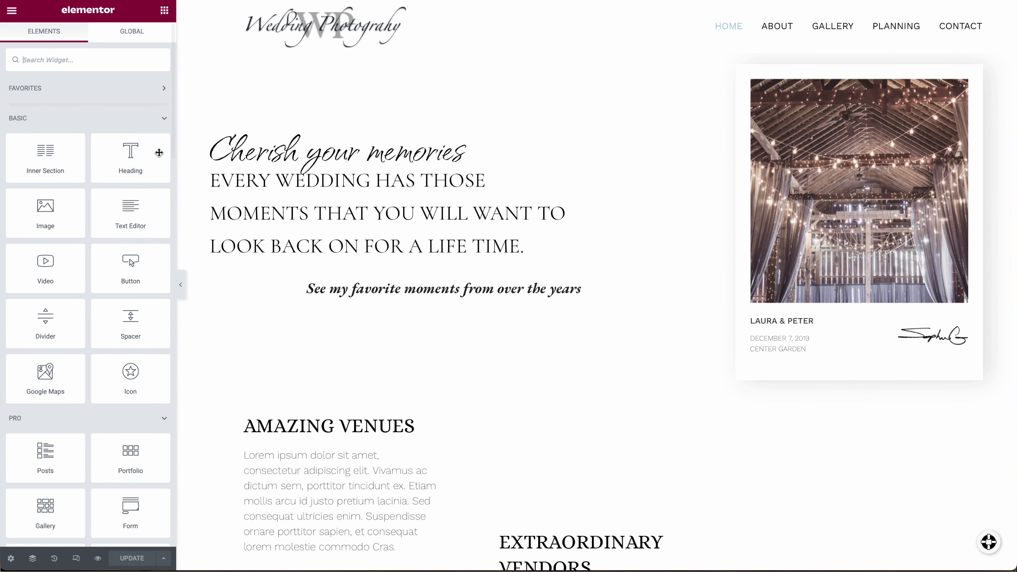
Try a new default Button widget below the See my favorite moments text, and delete it
{"action": "left_click_drag", "start_coordinate": [123, 275], "coordinate": [406, 294]}
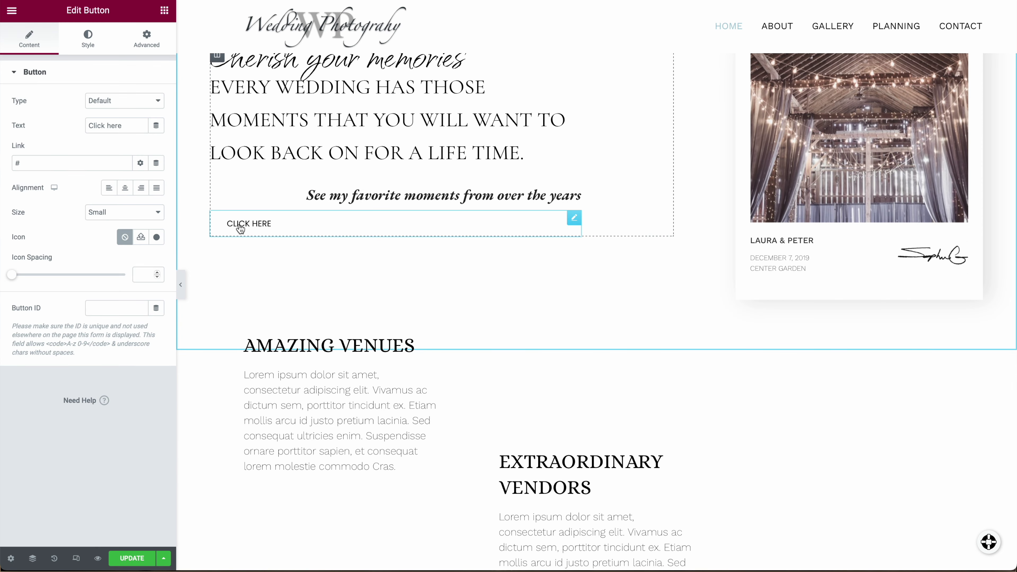
{"action": "scroll", "coordinate": [401, 230], "scroll_direction": "up", "scroll_amount": 10}
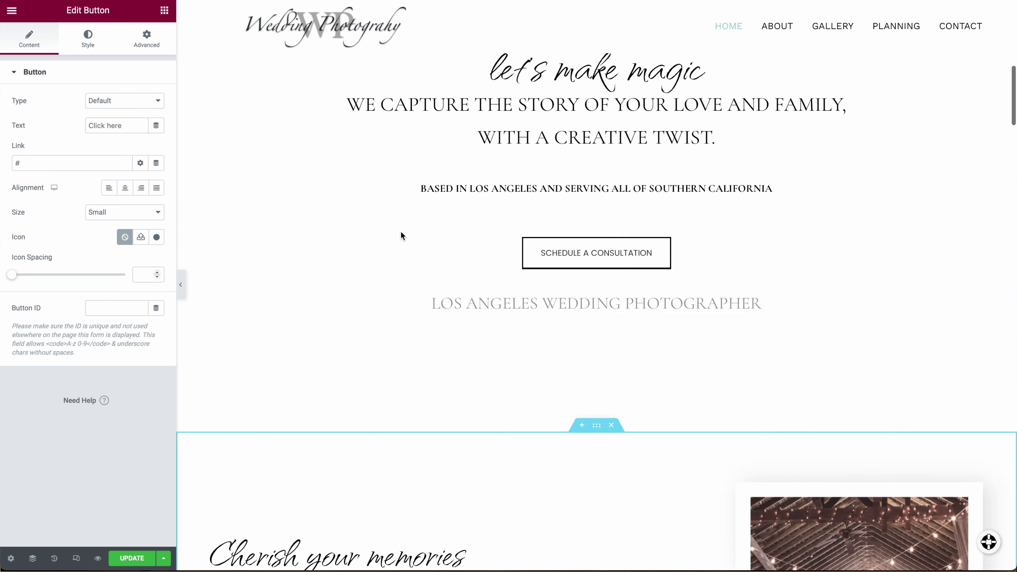
{"action": "scroll", "coordinate": [598, 411], "scroll_direction": "down", "scroll_amount": 10}
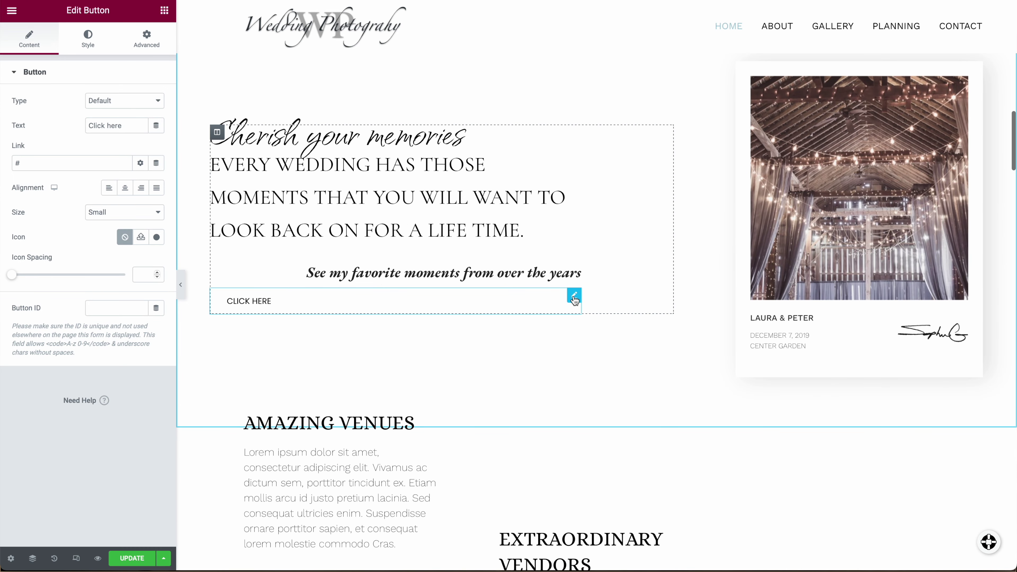
{"action": "right_click", "coordinate": [576, 301]}
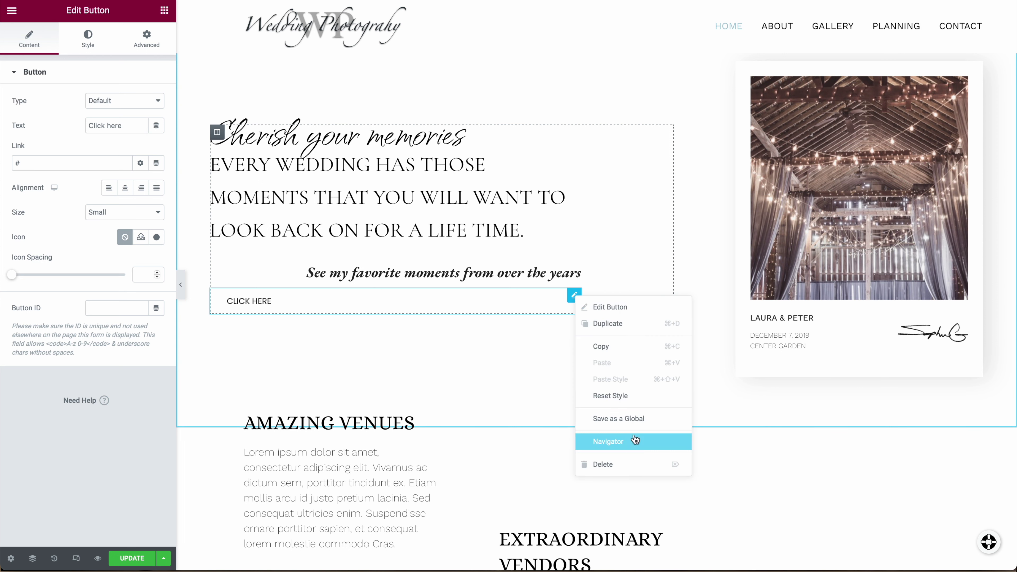
{"action": "left_click", "coordinate": [622, 465]}
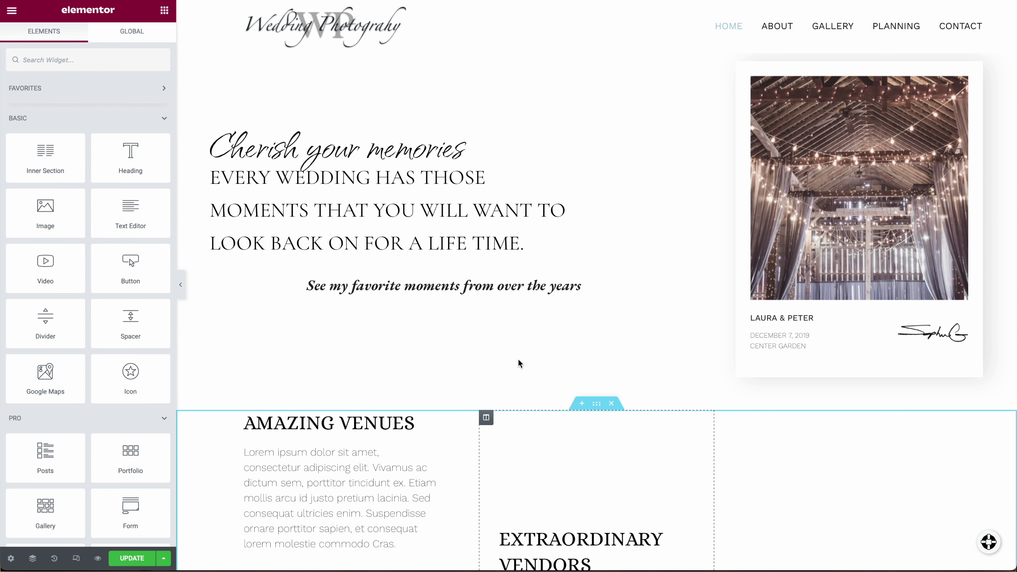
Duplicate the Schedule a Consultation button in the Let's make magic section
{"action": "scroll", "coordinate": [537, 260], "scroll_direction": "up", "scroll_amount": 5}
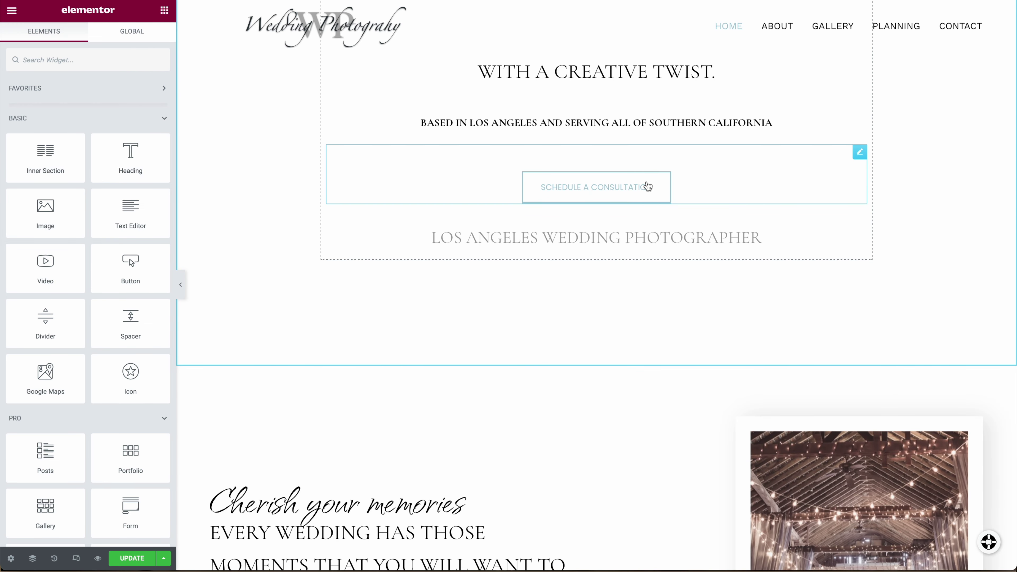
{"action": "right_click", "coordinate": [860, 152]}
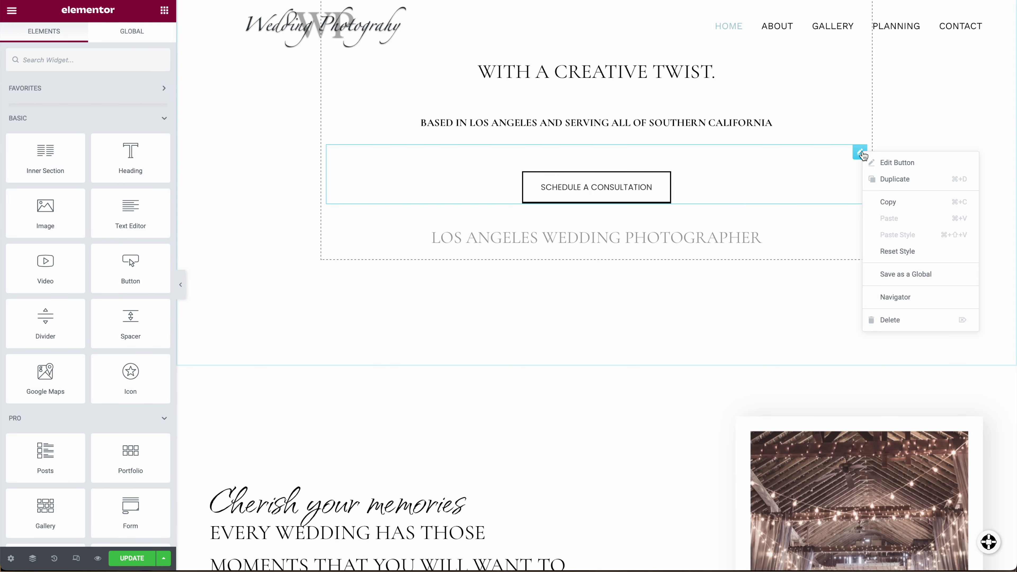
{"action": "left_click", "coordinate": [910, 180]}
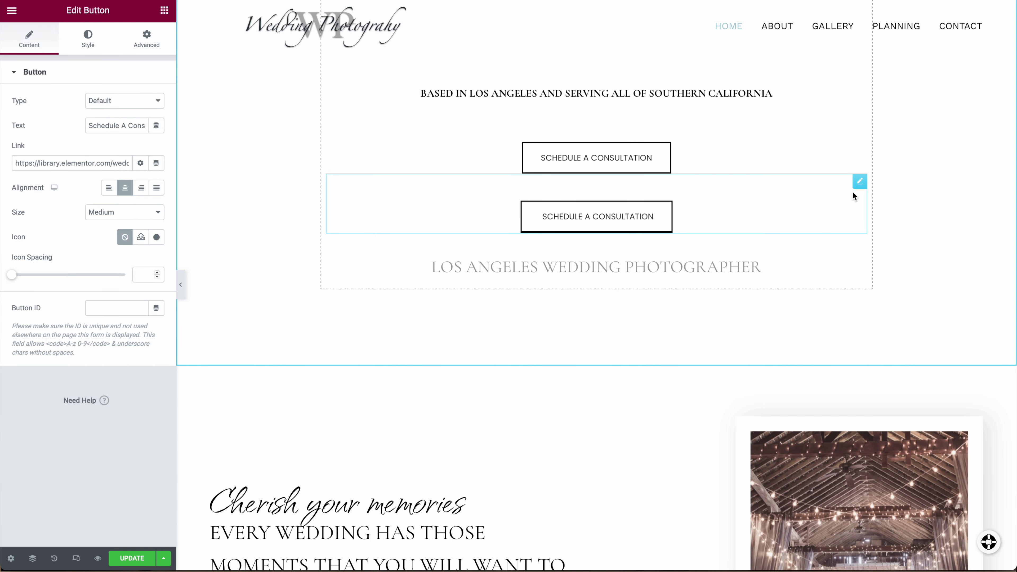
Try to move the duplicated button directly on the page canvas to below the See my favorite moments text
{"action": "left_click_drag", "start_coordinate": [860, 183], "coordinate": [365, 467]}
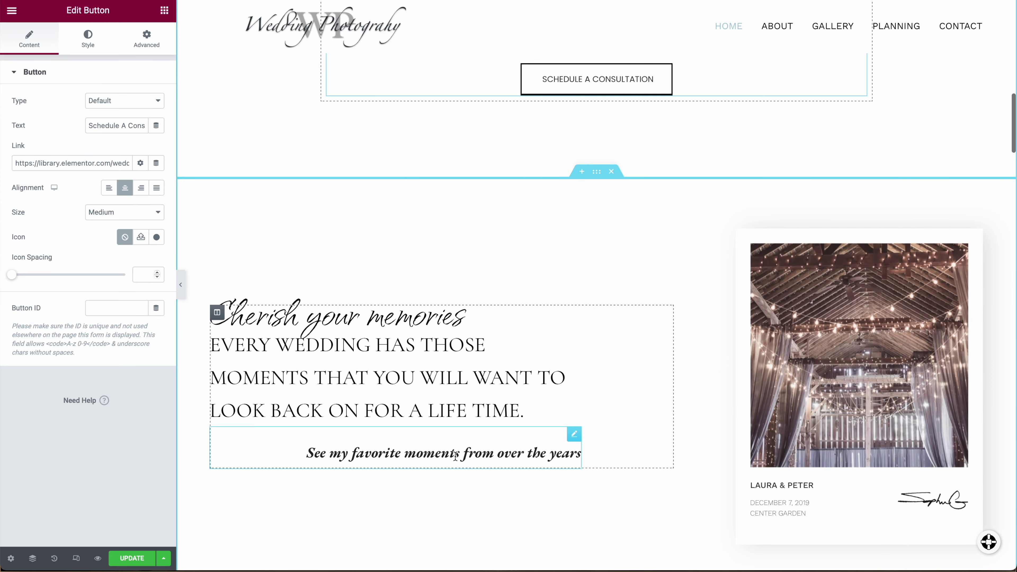
{"action": "scroll", "coordinate": [544, 433], "scroll_direction": "up", "scroll_amount": 8}
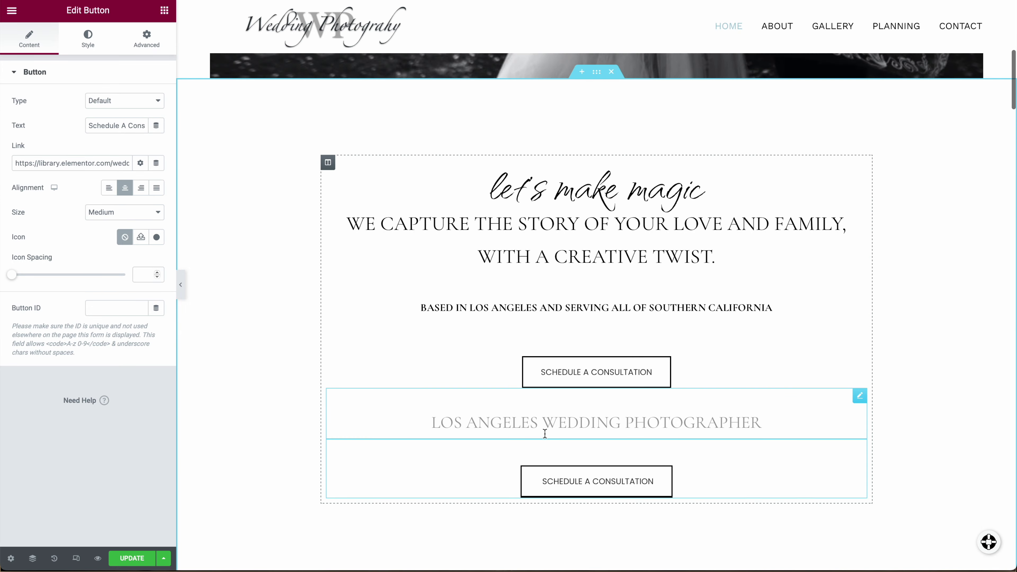
{"action": "scroll", "coordinate": [545, 432], "scroll_direction": "down", "scroll_amount": 3}
{"action": "left_click_drag", "start_coordinate": [860, 252], "coordinate": [374, 447]}
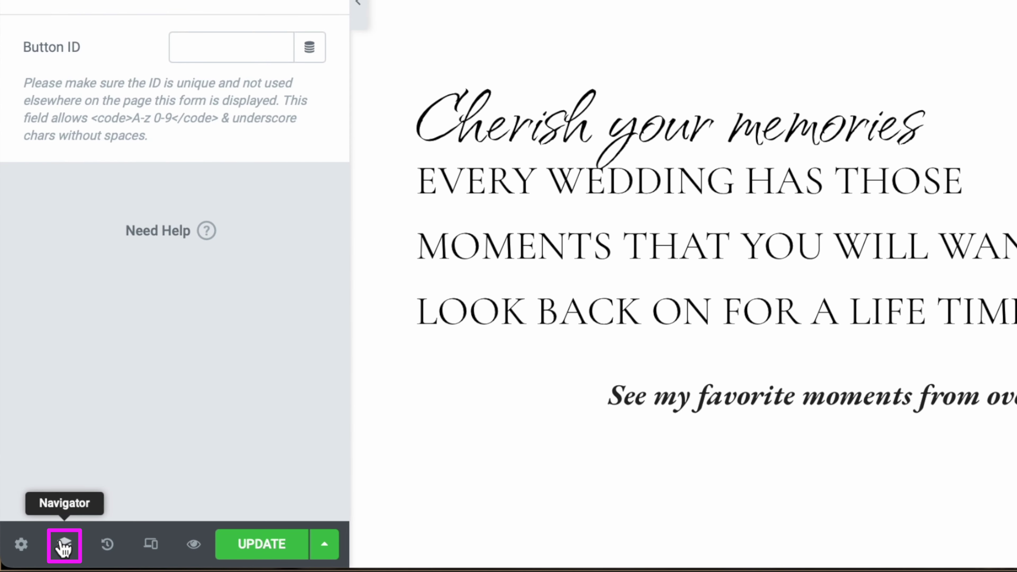
Use the Navigator to move the duplicated button below the last Text Editor in the Flawless celebration section's first column
{"action": "left_click", "coordinate": [63, 544]}
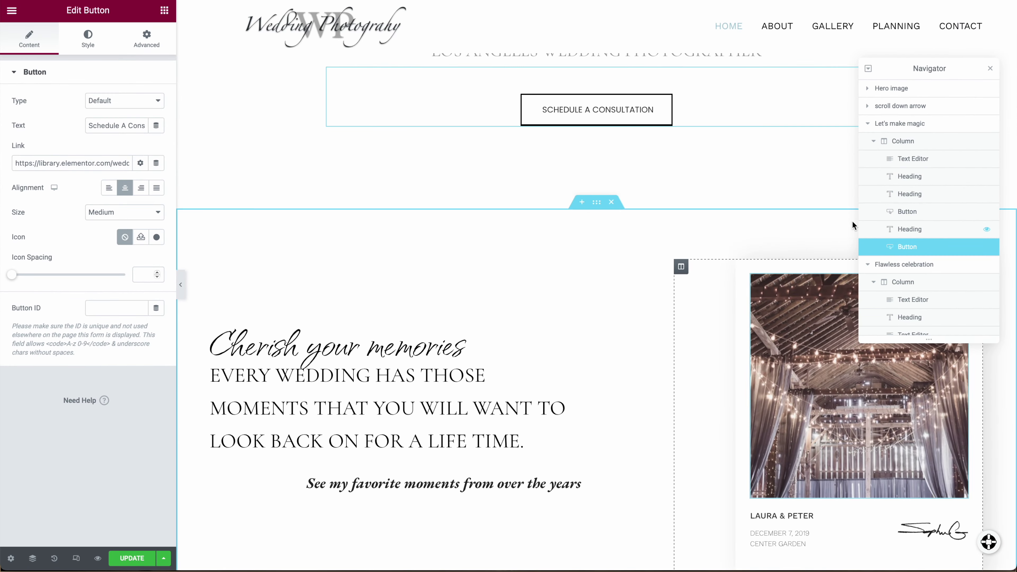
{"action": "left_click_drag", "start_coordinate": [922, 251], "coordinate": [936, 317]}
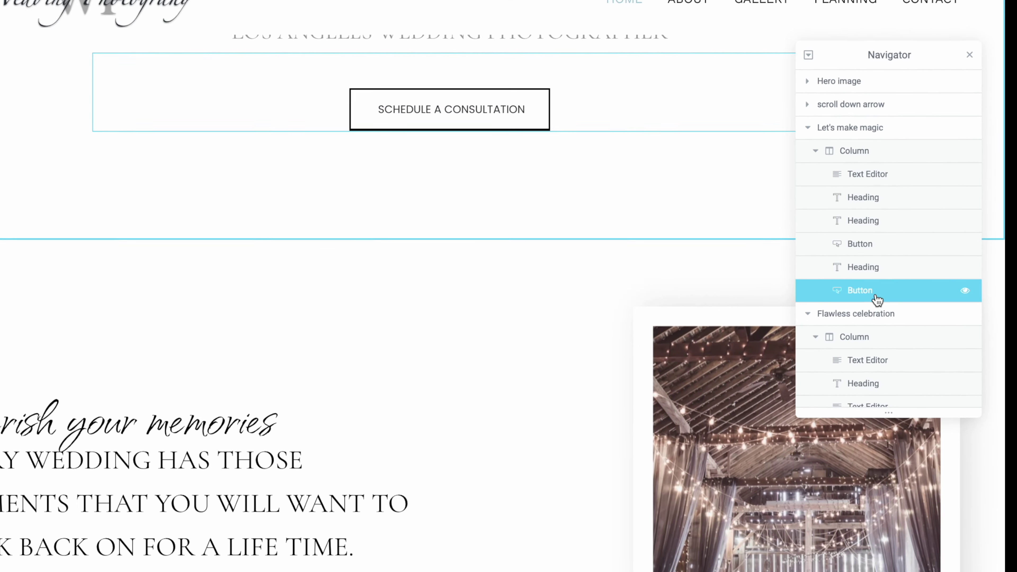
{"action": "left_click_drag", "start_coordinate": [886, 401], "coordinate": [883, 310]}
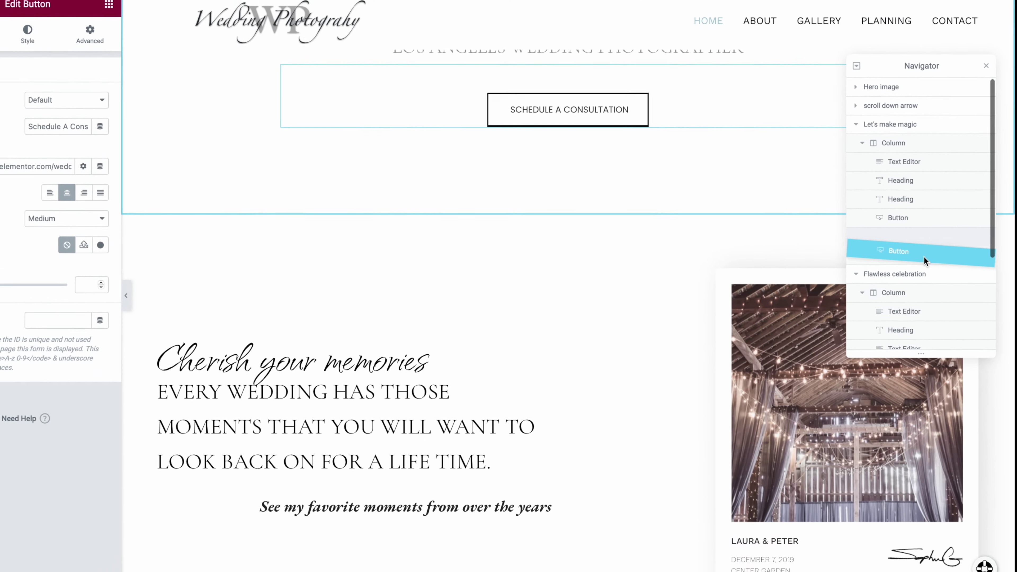
{"action": "left_click_drag", "start_coordinate": [926, 261], "coordinate": [917, 205]}
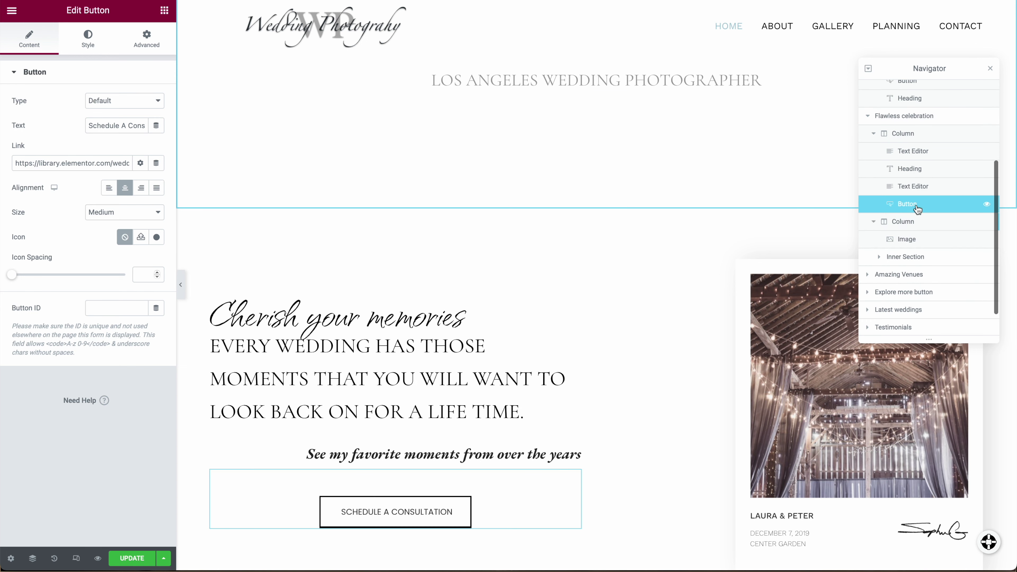
Change the moved button's text to "Best Wedding Moments"
{"action": "scroll", "coordinate": [533, 360], "scroll_direction": "down", "scroll_amount": 1}
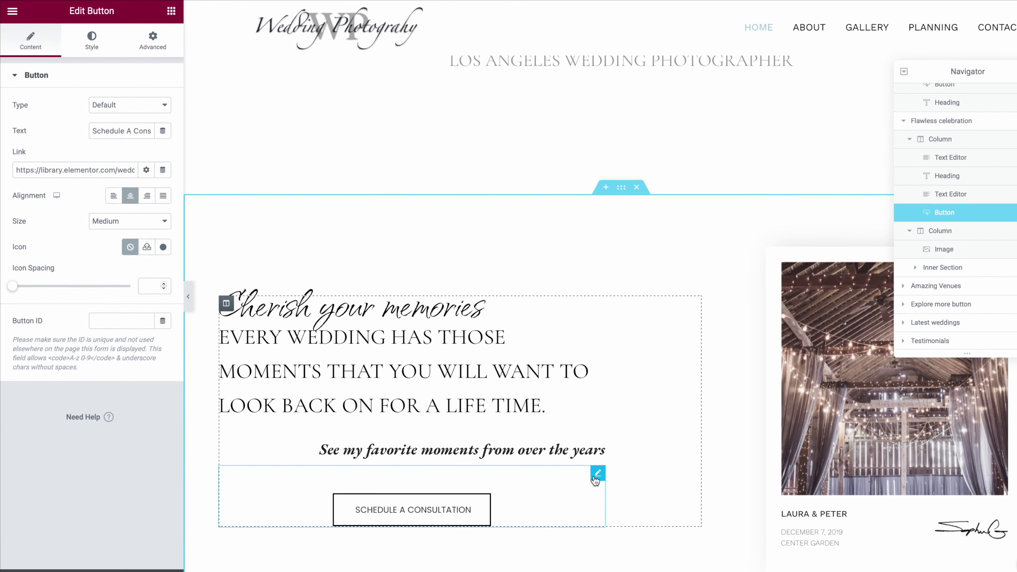
{"action": "triple_click", "coordinate": [158, 173]}
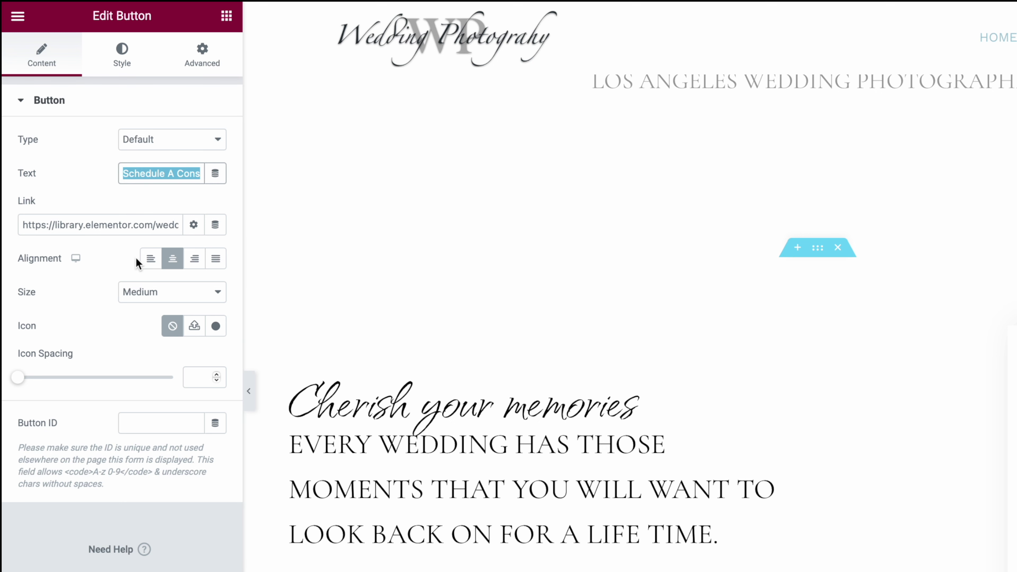
{"action": "triple_click", "coordinate": [155, 172]}
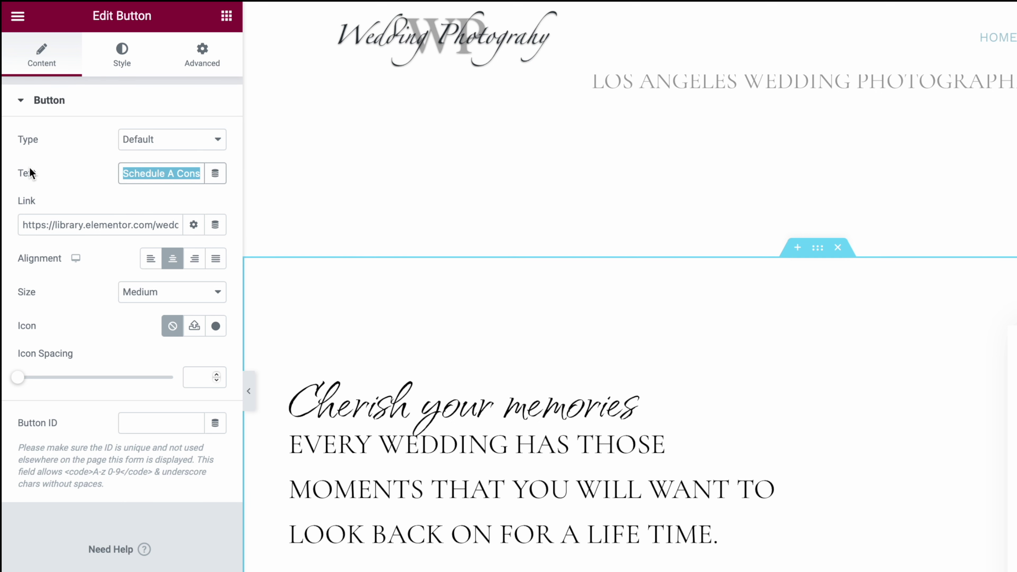
{"action": "left_click", "coordinate": [169, 169]}
{"action": "triple_click", "coordinate": [168, 169]}
{"action": "type", "text": "Best Wedding"}
{"action": "type", "text": " Moments"}
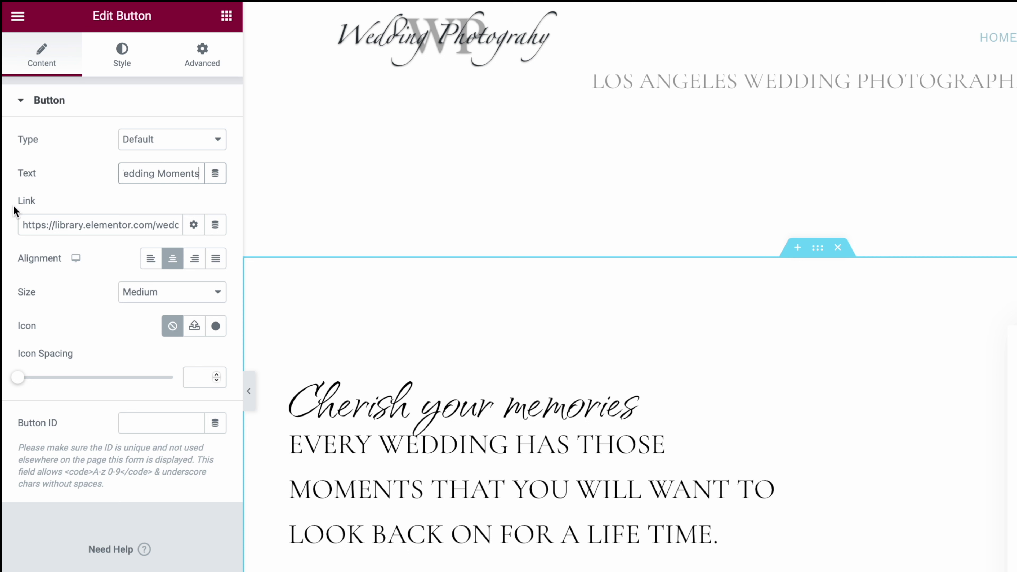
Set the Best Wedding Moments button's link to "/", update the page and close the Navigator
{"action": "triple_click", "coordinate": [89, 226]}
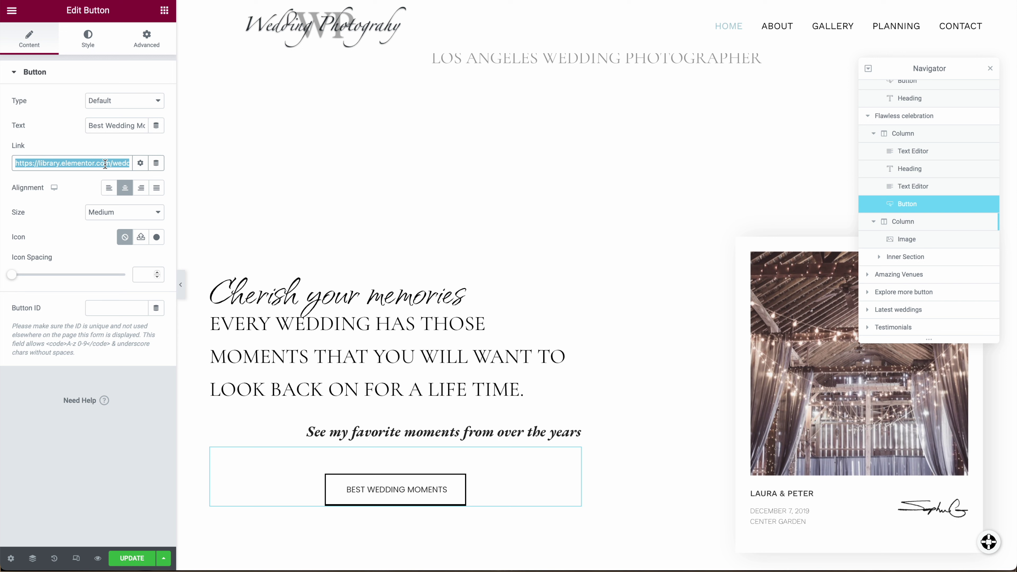
{"action": "key", "text": "End"}
{"action": "key", "text": "ctrl+a"}
{"action": "type", "text": "/"}
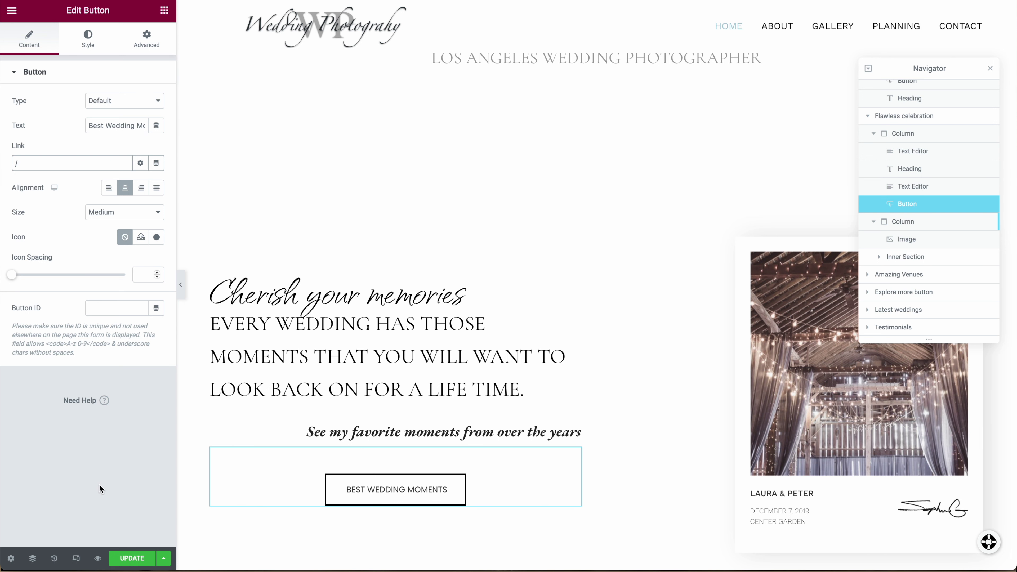
{"action": "left_click", "coordinate": [133, 560]}
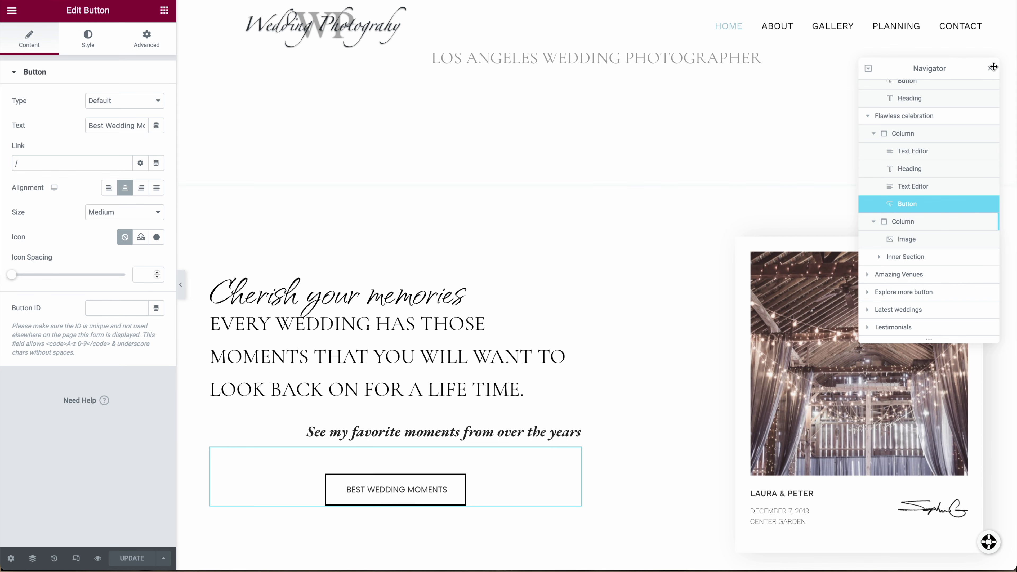
{"action": "left_click", "coordinate": [990, 69]}
Replace the string-light barn photo beside Cherish your memories with the uploaded file fun-bridesmaids.jpg
{"action": "scroll", "coordinate": [687, 295], "scroll_direction": "down", "scroll_amount": 3}
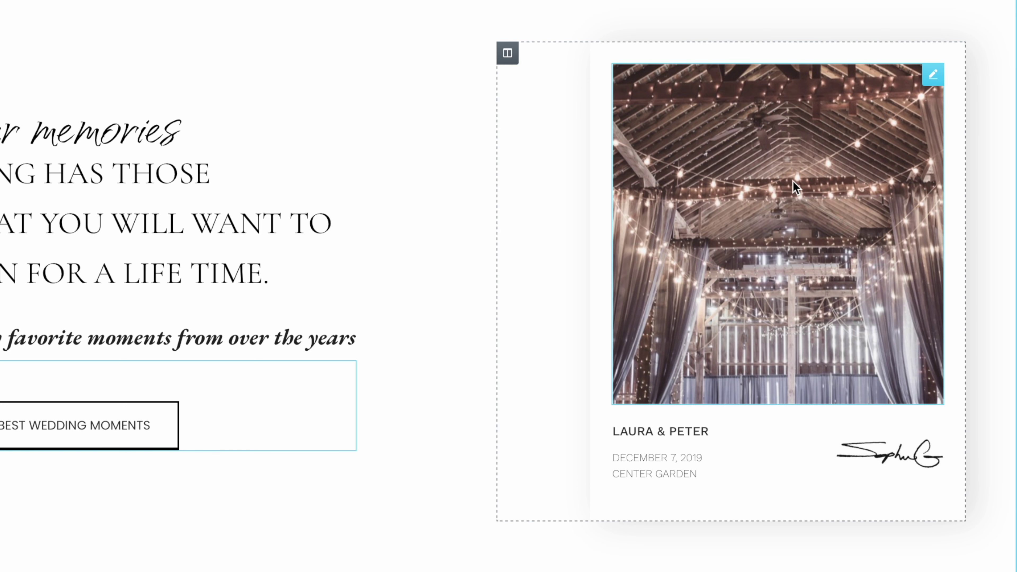
{"action": "left_click", "coordinate": [934, 77]}
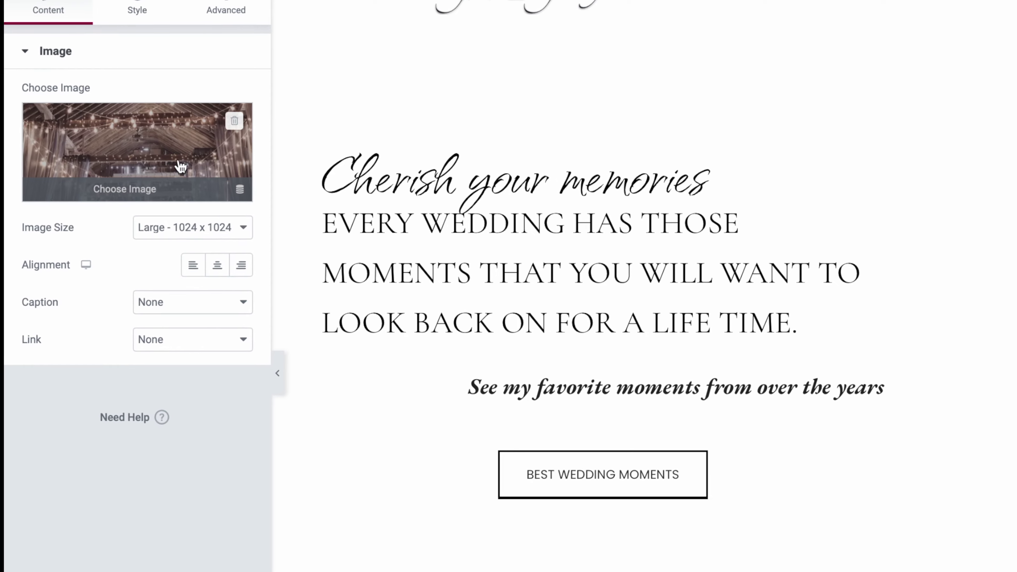
{"action": "left_click", "coordinate": [116, 177]}
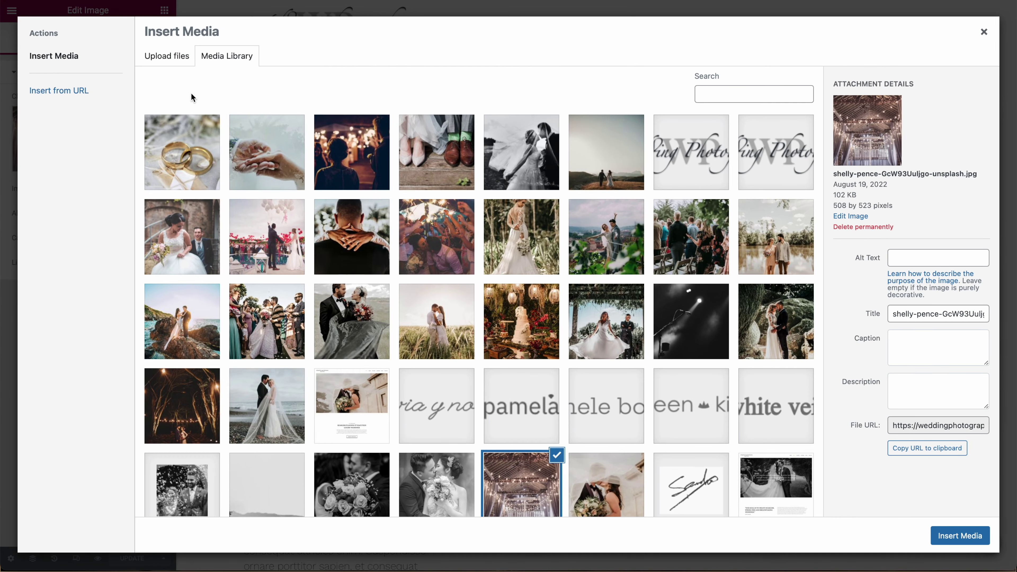
{"action": "left_click", "coordinate": [190, 53]}
{"action": "left_click", "coordinate": [570, 265]}
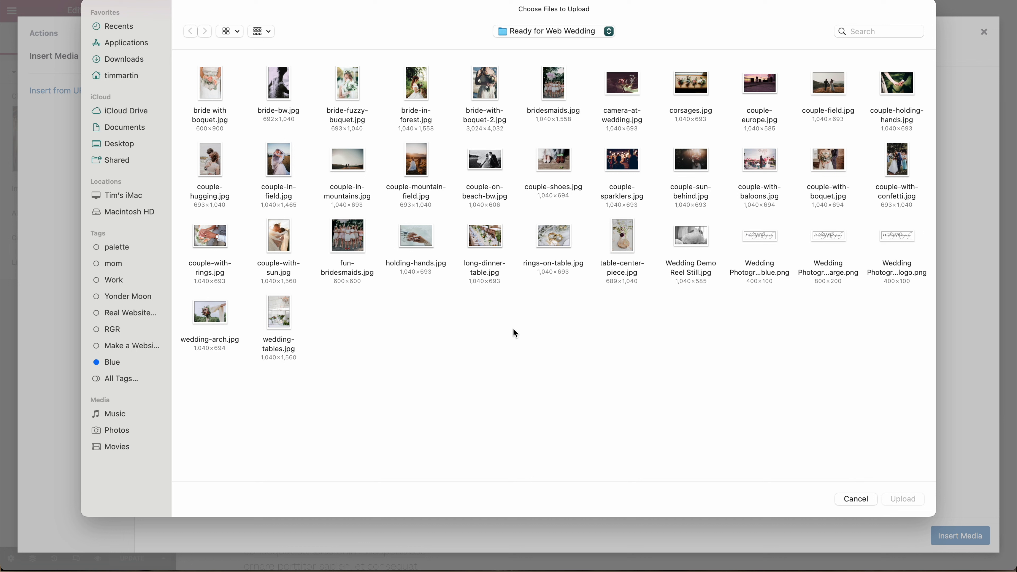
{"action": "left_click", "coordinate": [357, 243]}
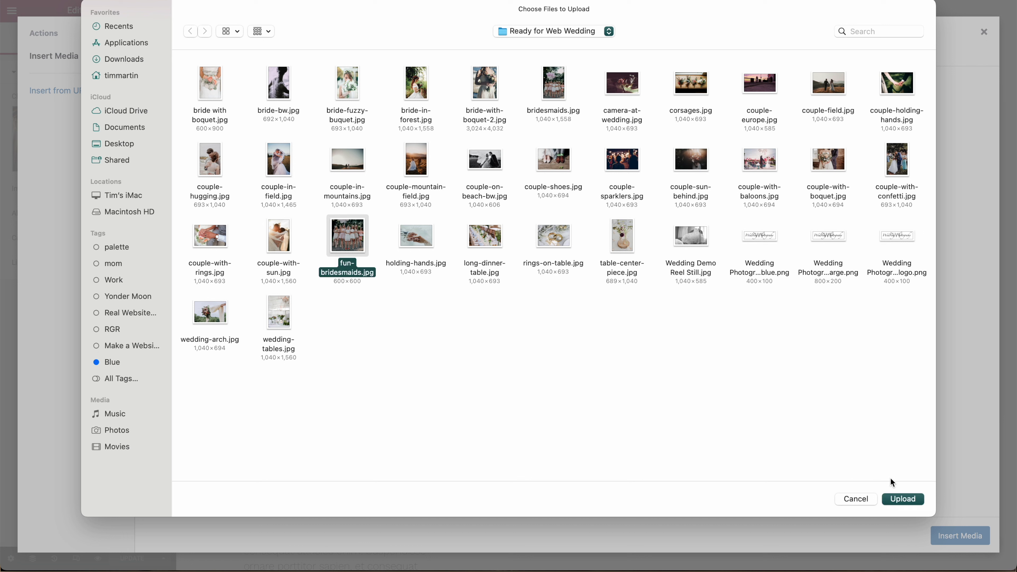
{"action": "left_click", "coordinate": [902, 499]}
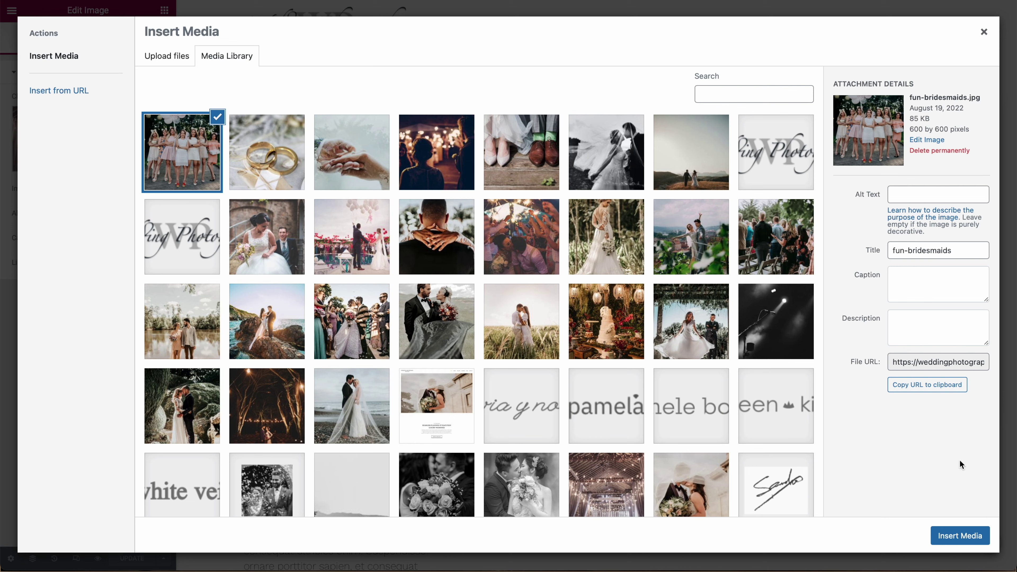
{"action": "left_click", "coordinate": [960, 537]}
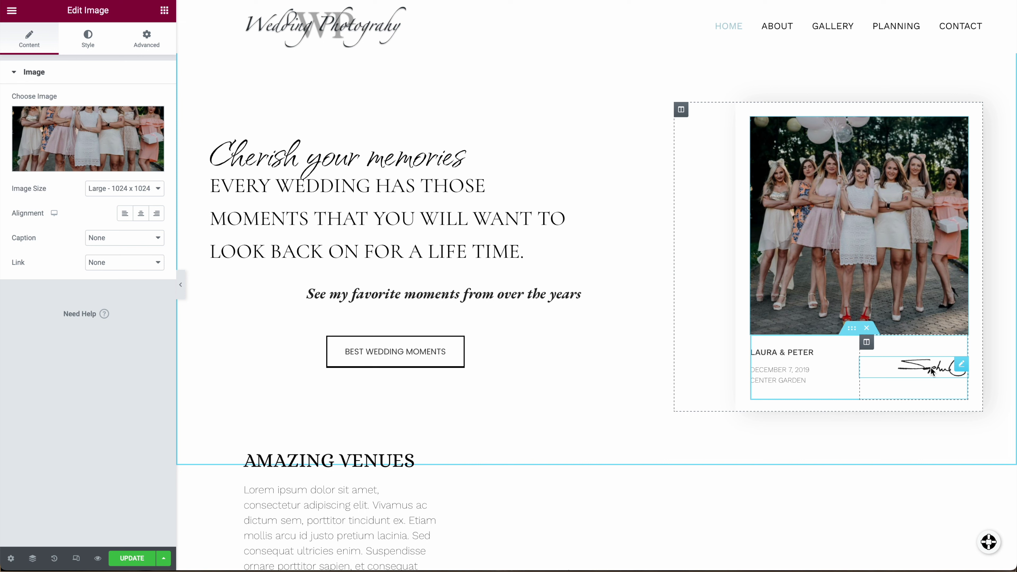
Delete the signature image below the bridesmaids photo
{"action": "left_click", "coordinate": [961, 364]}
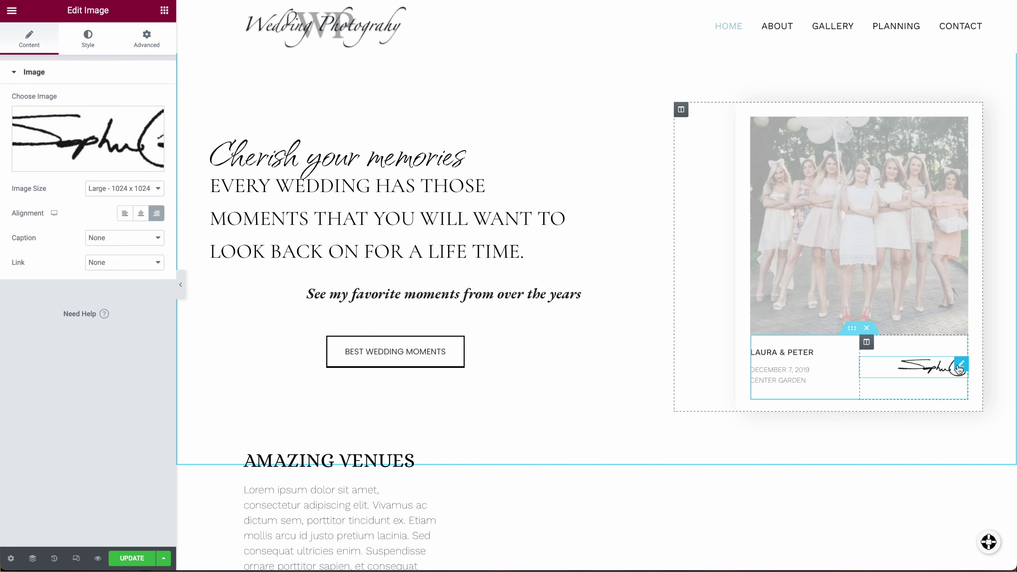
{"action": "right_click", "coordinate": [960, 369]}
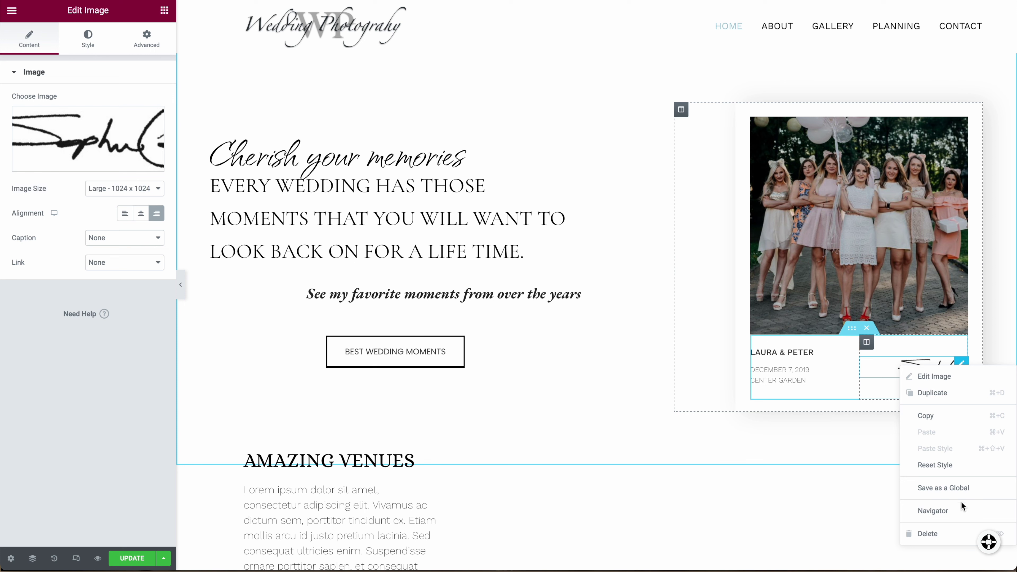
{"action": "left_click", "coordinate": [956, 533]}
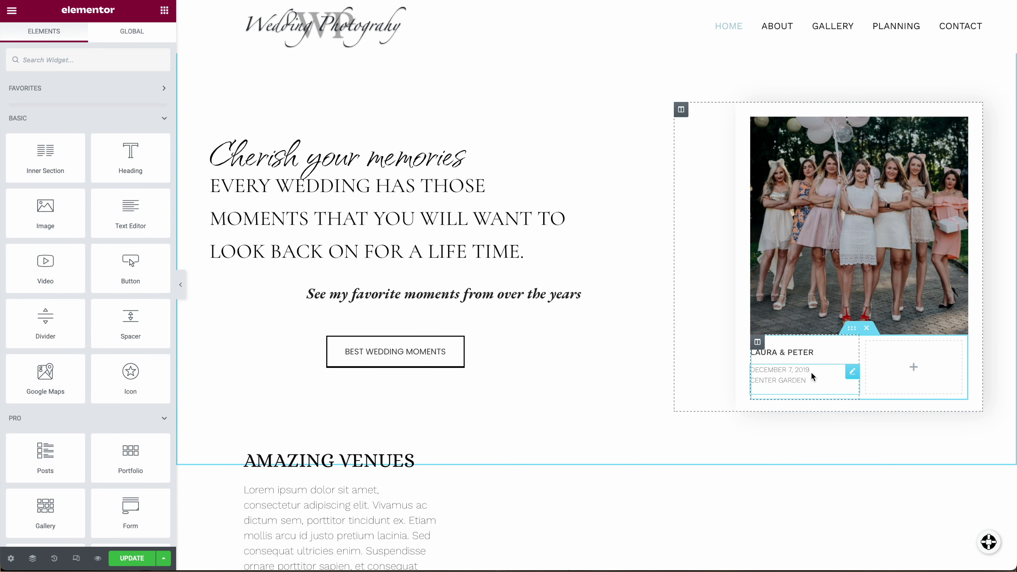
Delete the December 7, 2019 line from the caption below the bridesmaids photo
{"action": "left_click", "coordinate": [815, 379]}
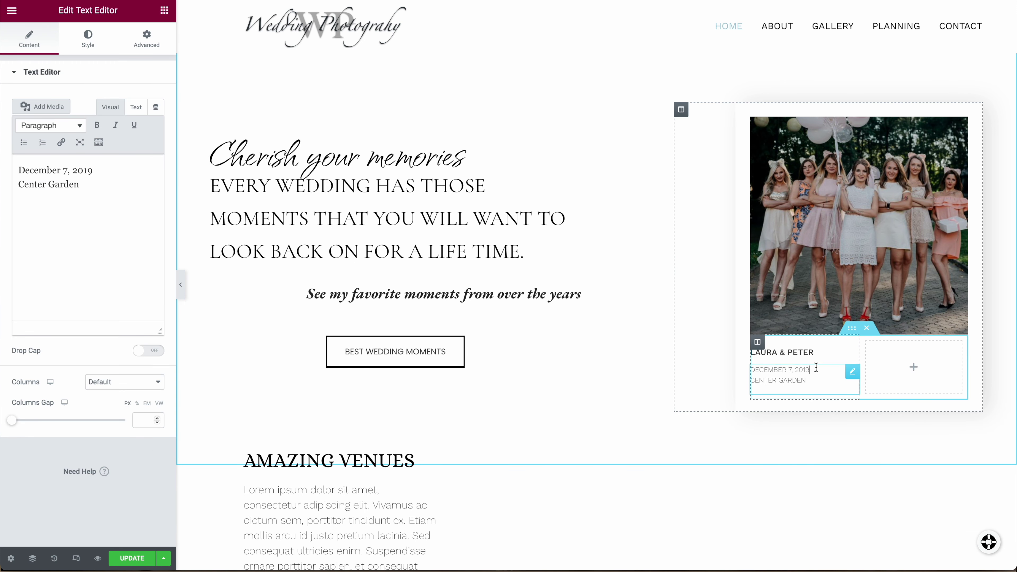
{"action": "left_click_drag", "start_coordinate": [815, 368], "coordinate": [757, 367]}
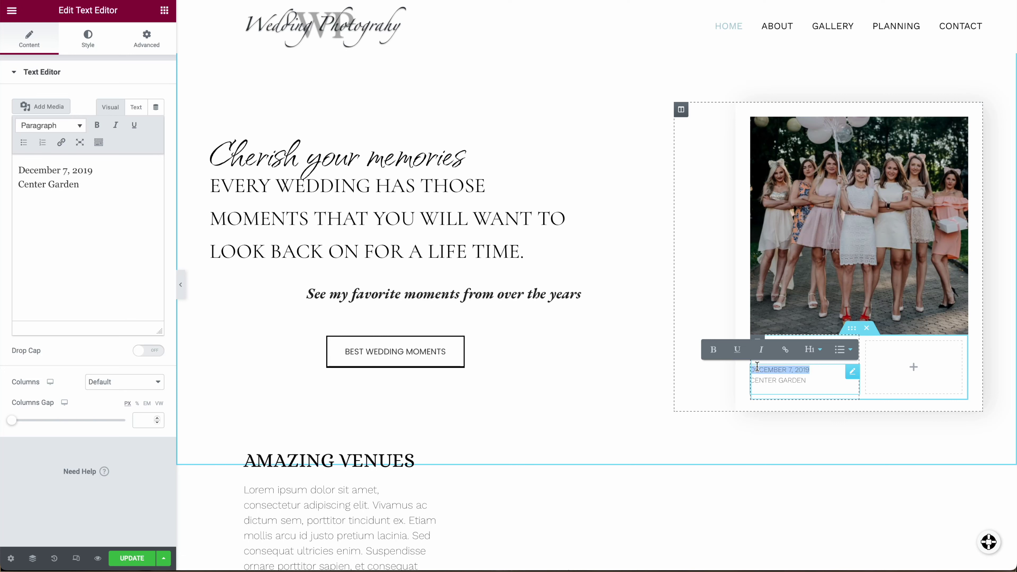
{"action": "key", "text": "BackSpace"}
{"action": "key", "text": "BackSpace"}
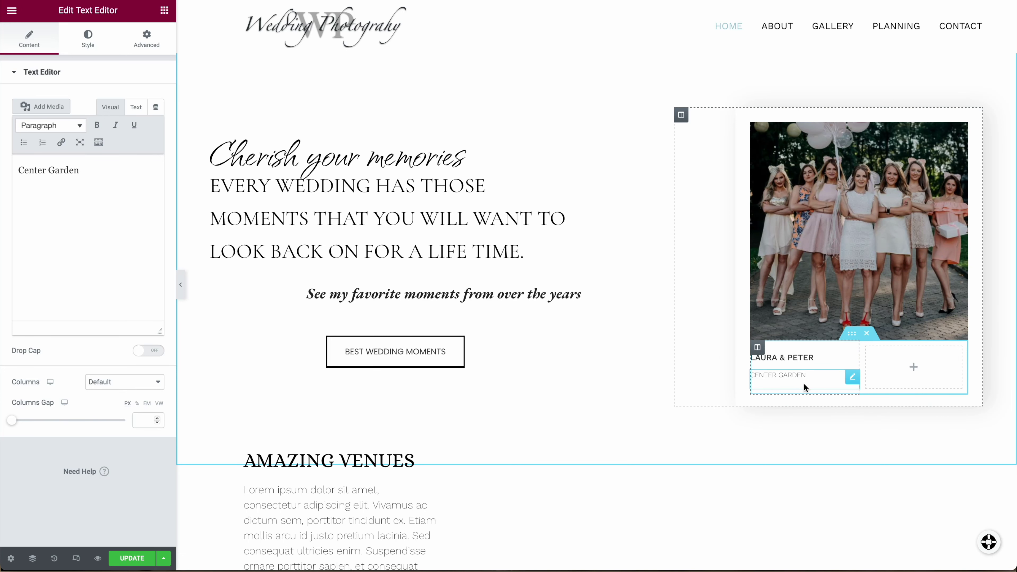
Add Bridesmaids as a second line under Center Garden in the photo caption
{"action": "left_click", "coordinate": [93, 171]}
{"action": "key", "text": "Return"}
{"action": "type", "text": "B"}
{"action": "key", "text": "BackSpace"}
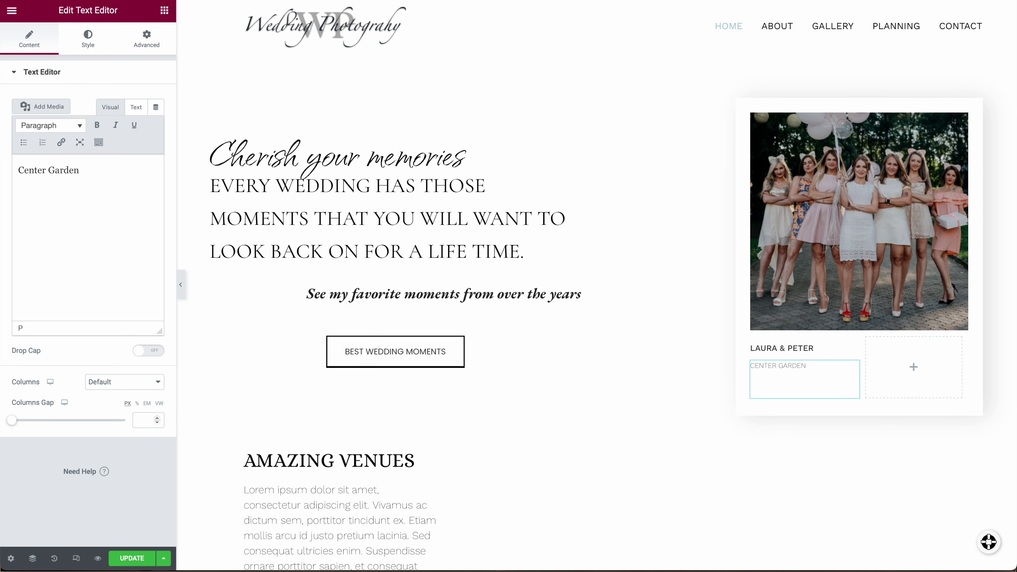
{"action": "key", "text": "BackSpace"}
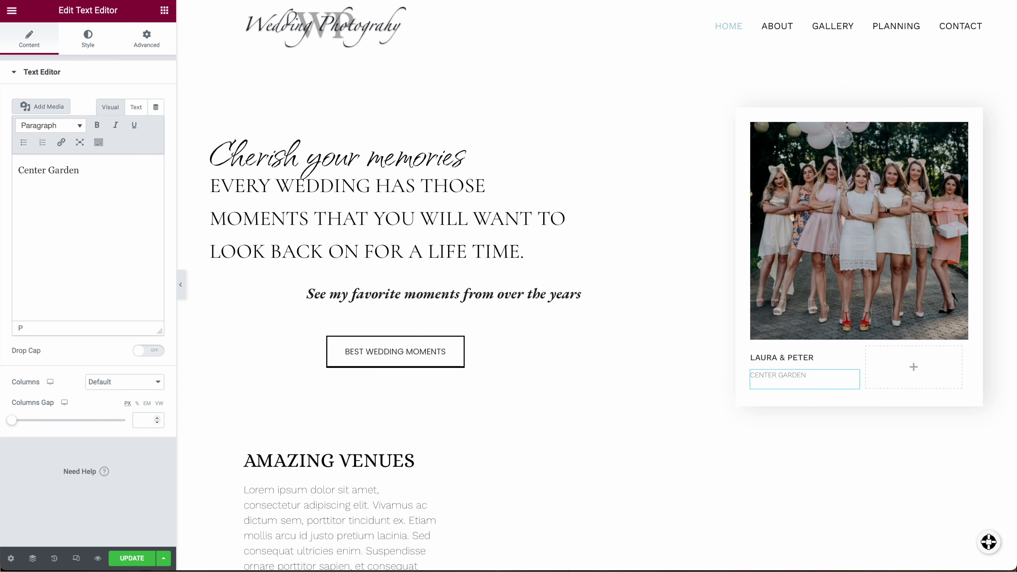
{"action": "key", "text": "Return"}
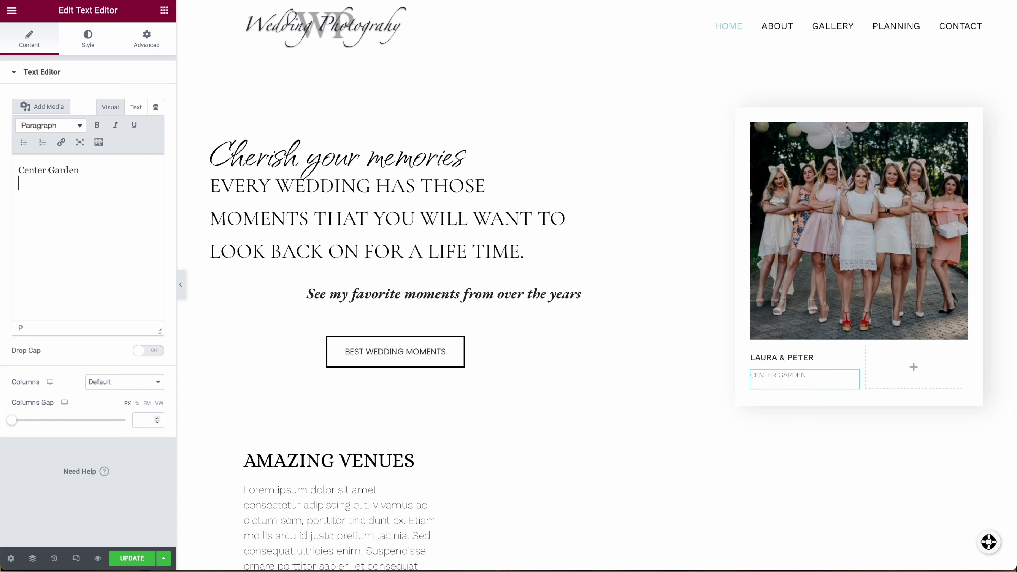
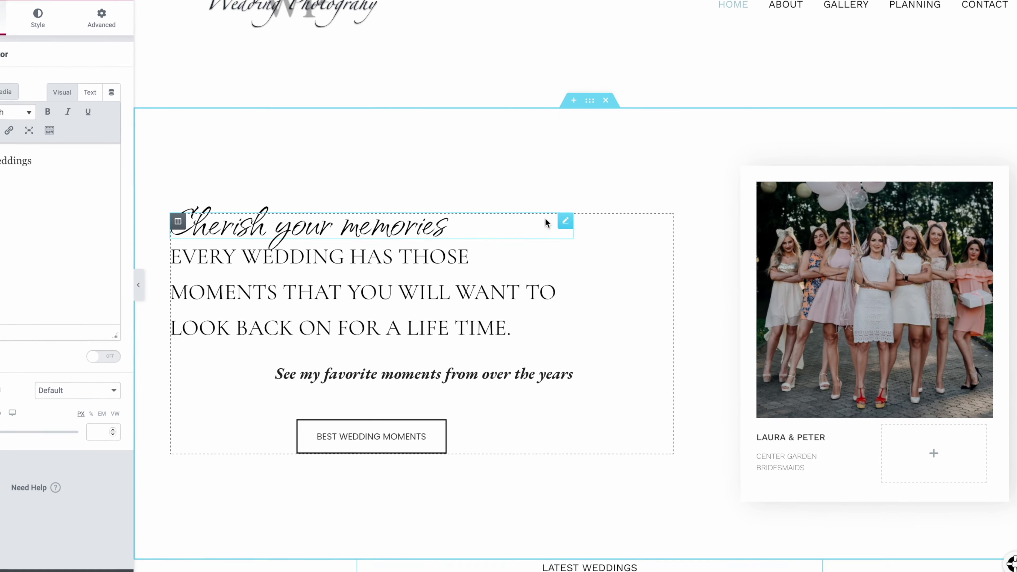
Copy the style of the Cherish your memories text onto the Latest weddings text in the section below
{"action": "right_click", "coordinate": [556, 224]}
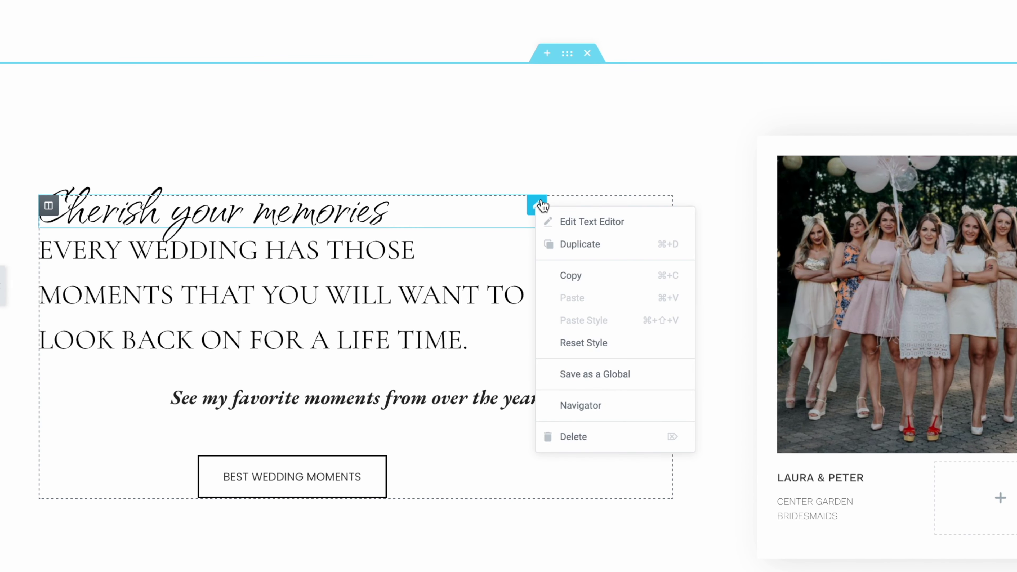
{"action": "left_click", "coordinate": [597, 276]}
{"action": "scroll", "coordinate": [626, 293], "scroll_direction": "down", "scroll_amount": 5}
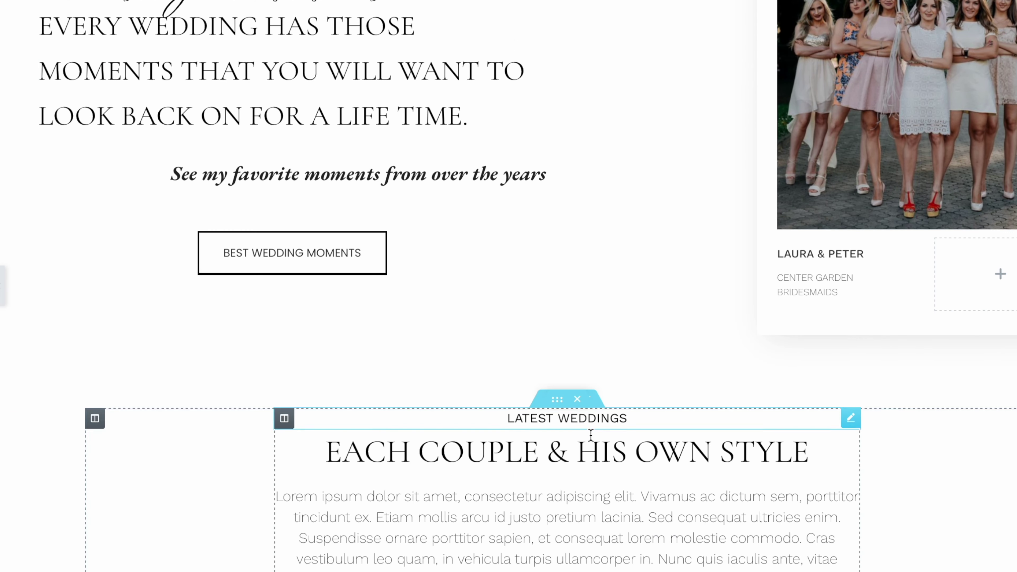
{"action": "right_click", "coordinate": [851, 422]}
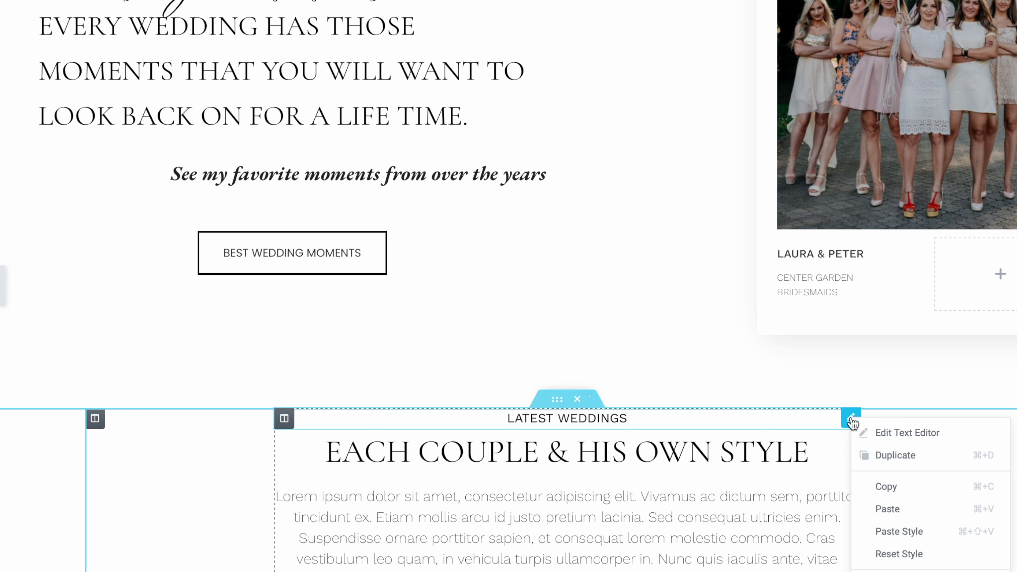
{"action": "left_click", "coordinate": [932, 533]}
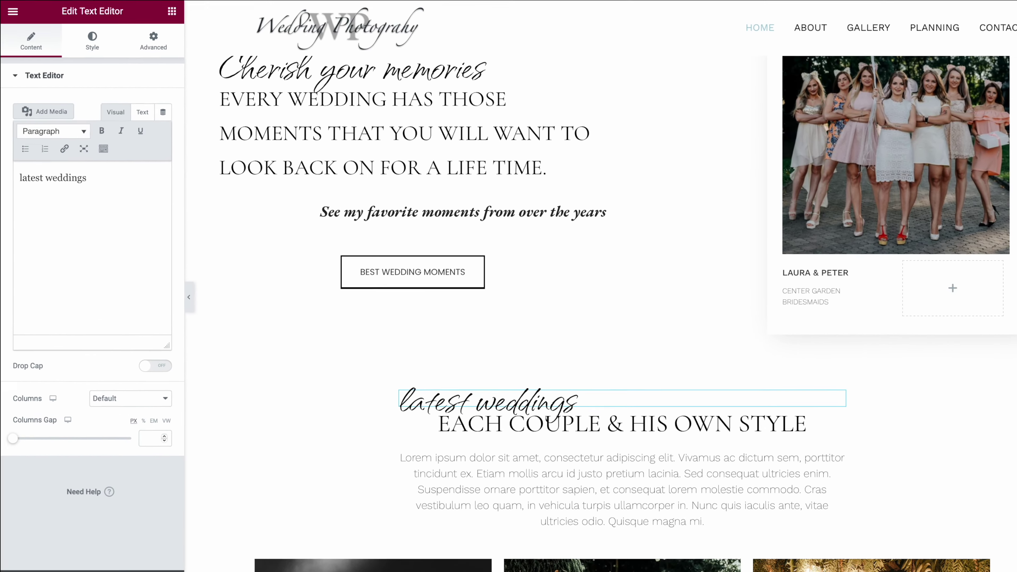
Center the latest weddings text and set its bottom padding to 20 px
{"action": "left_click", "coordinate": [92, 42]}
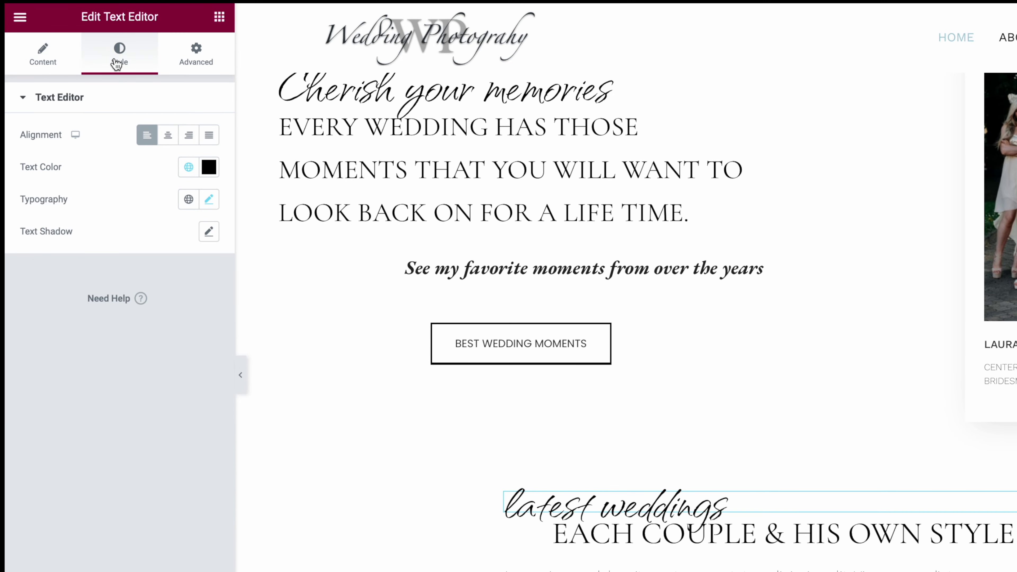
{"action": "left_click", "coordinate": [166, 136]}
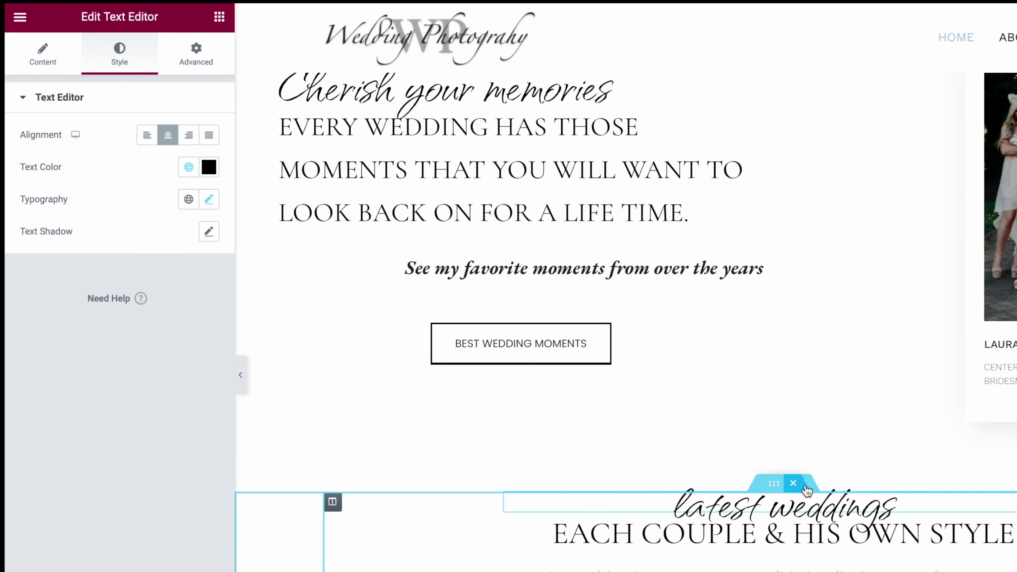
{"action": "left_click", "coordinate": [194, 60]}
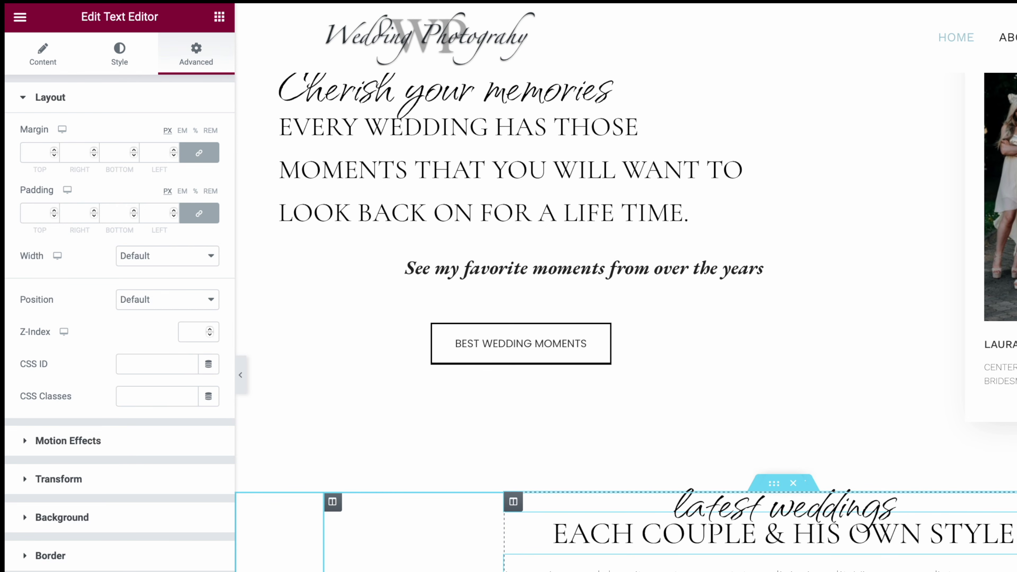
{"action": "left_click", "coordinate": [199, 214]}
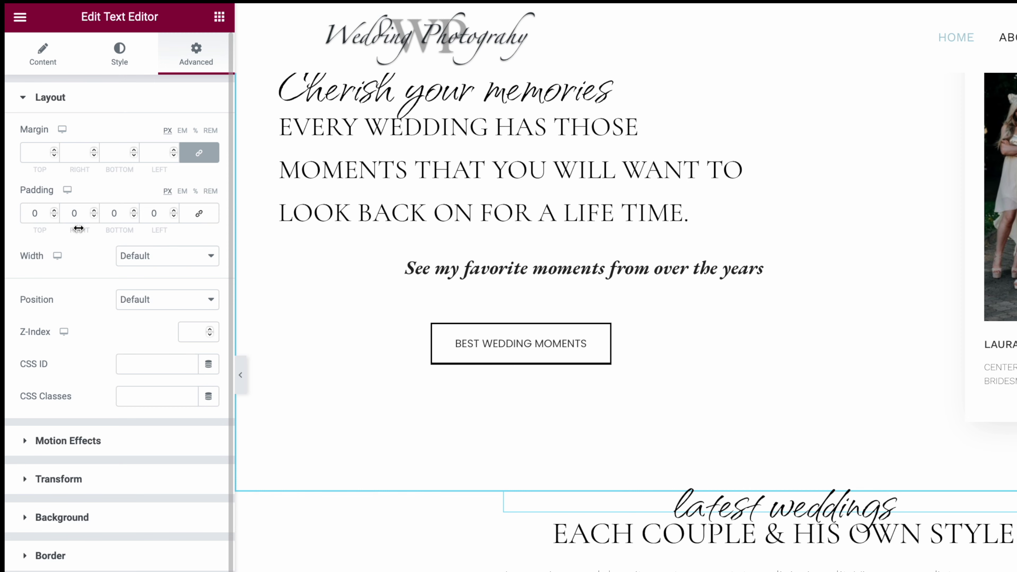
{"action": "double_click", "coordinate": [115, 213]}
{"action": "type", "text": "20"}
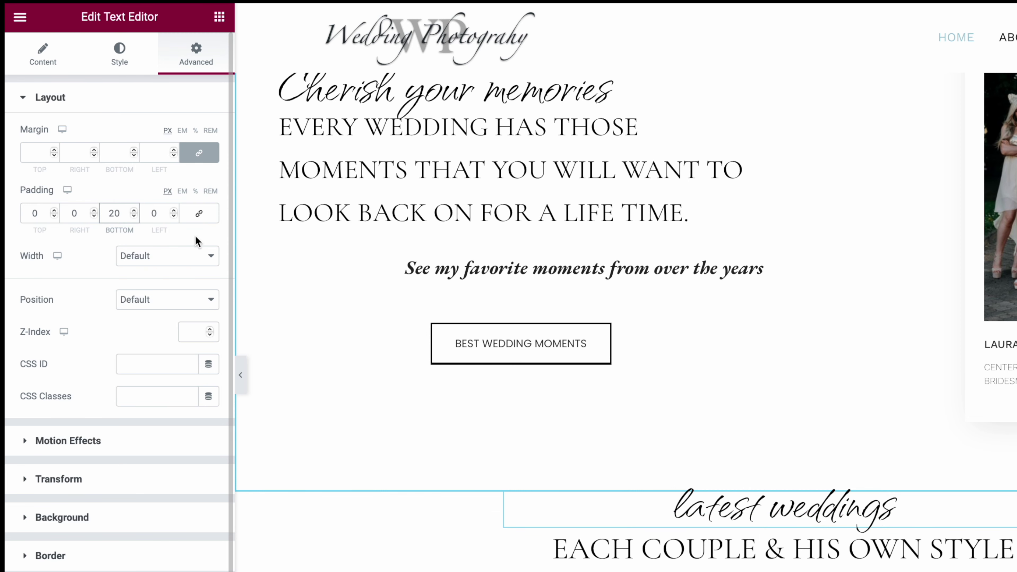
Open the three-post grid below the Each couple & his own style text and examine its query settings
{"action": "left_click", "coordinate": [977, 567]}
{"action": "scroll", "coordinate": [970, 557], "scroll_direction": "down", "scroll_amount": 1}
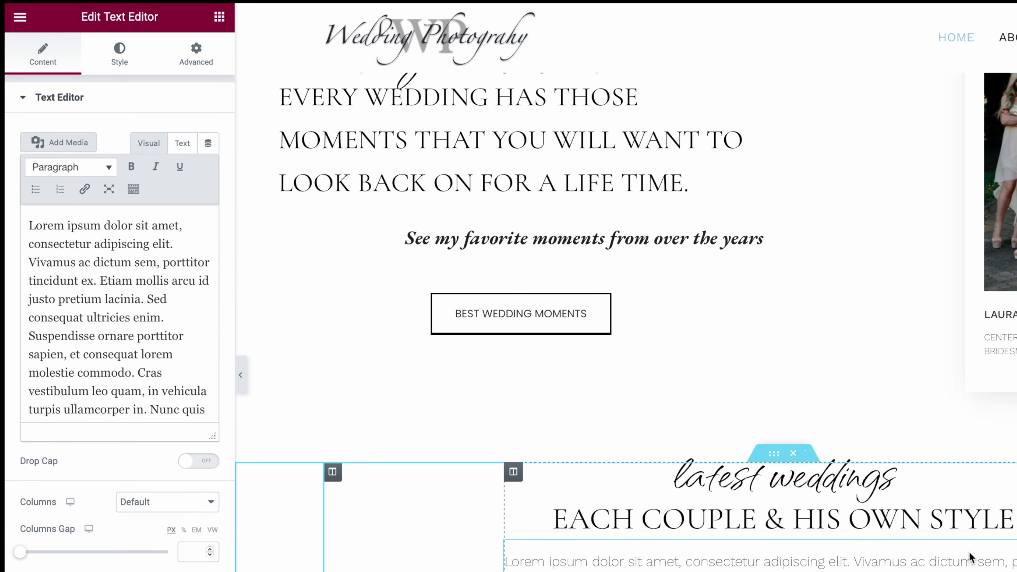
{"action": "scroll", "coordinate": [970, 557], "scroll_direction": "down", "scroll_amount": 2}
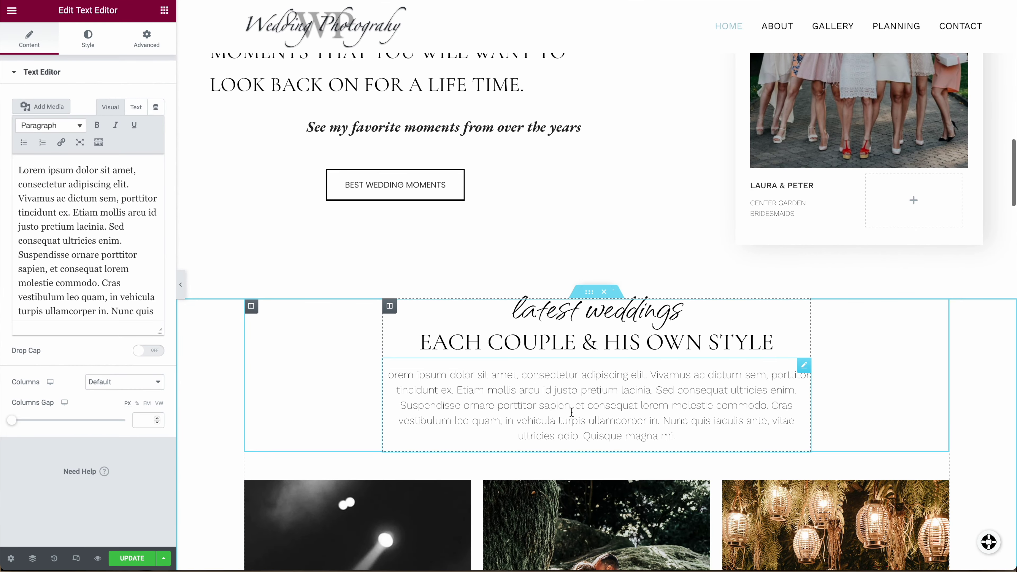
{"action": "scroll", "coordinate": [566, 420], "scroll_direction": "down", "scroll_amount": 1}
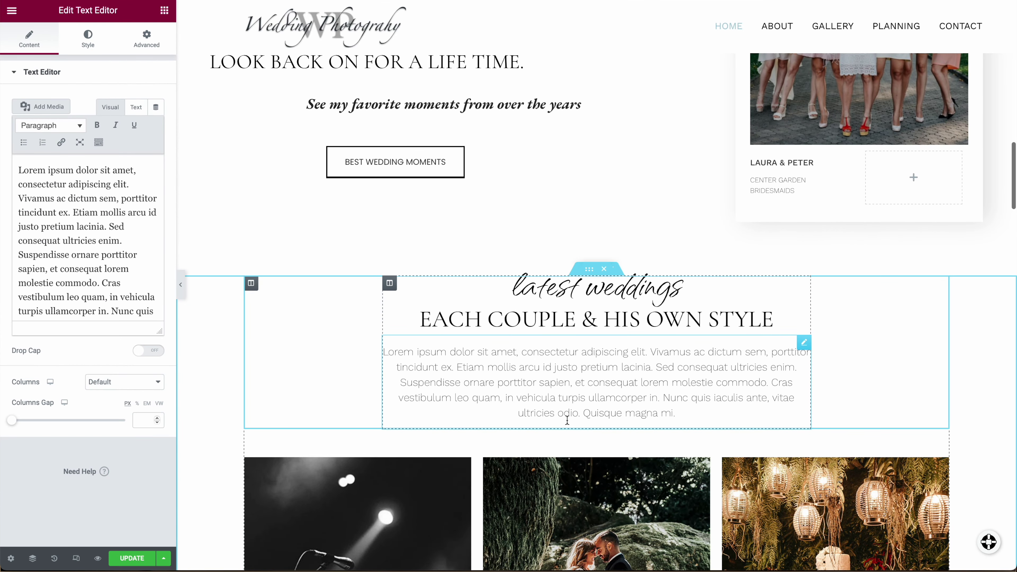
{"action": "scroll", "coordinate": [568, 420], "scroll_direction": "down", "scroll_amount": 6}
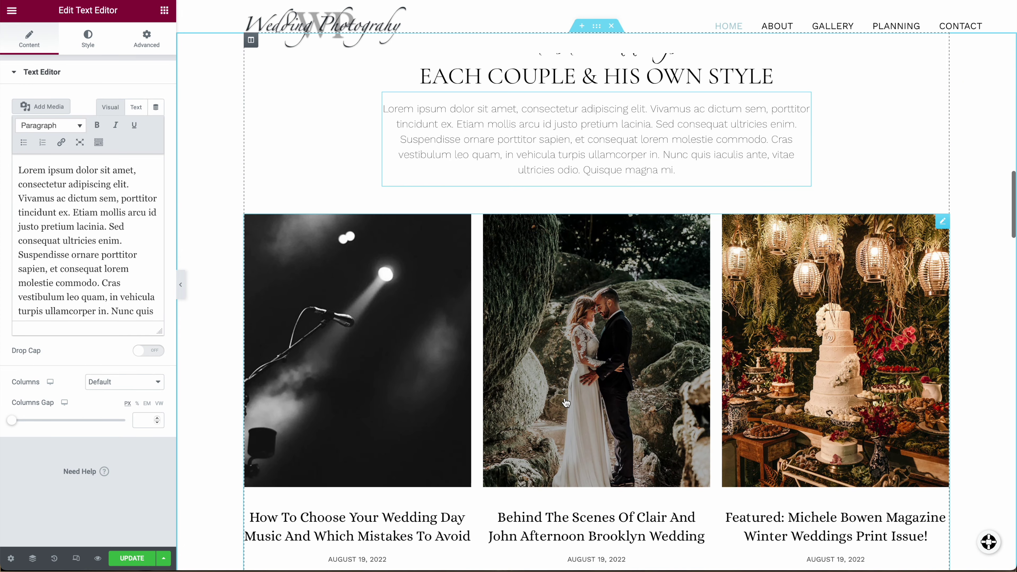
{"action": "scroll", "coordinate": [566, 403], "scroll_direction": "down", "scroll_amount": 2}
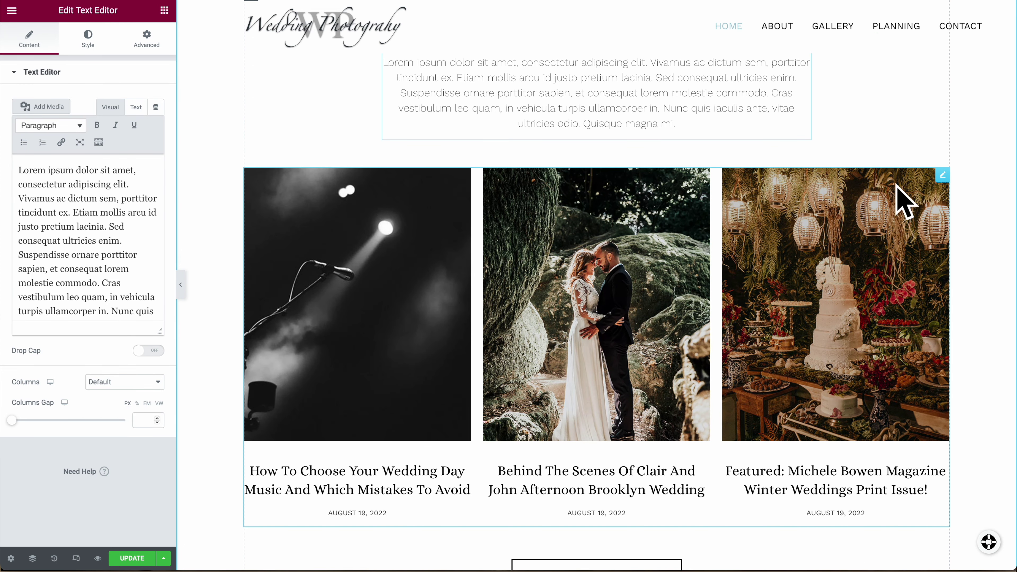
{"action": "left_click", "coordinate": [352, 280]}
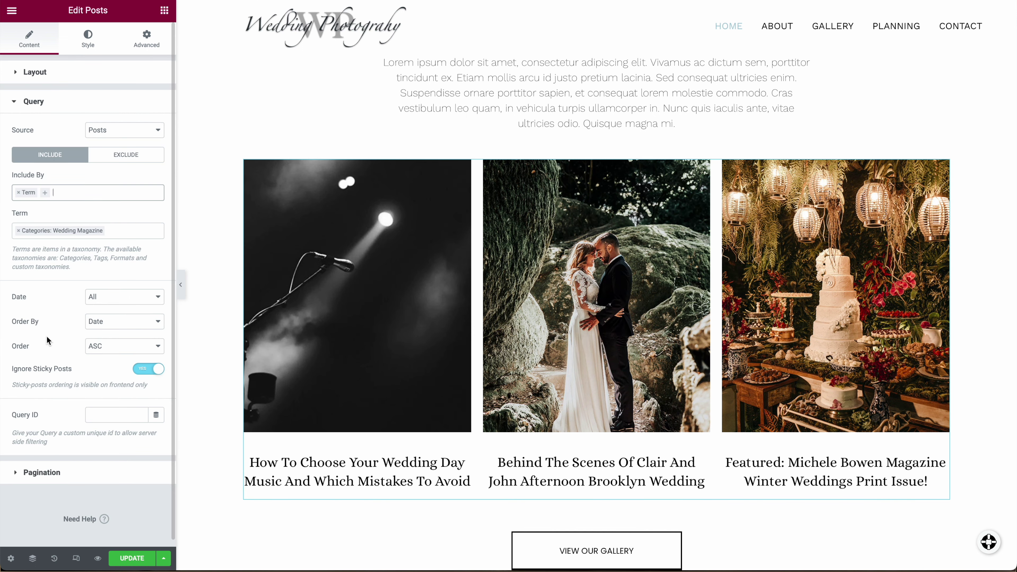
Move the entire latest weddings section above the Cherish your memories section
{"action": "scroll", "coordinate": [503, 301], "scroll_direction": "down", "scroll_amount": 10}
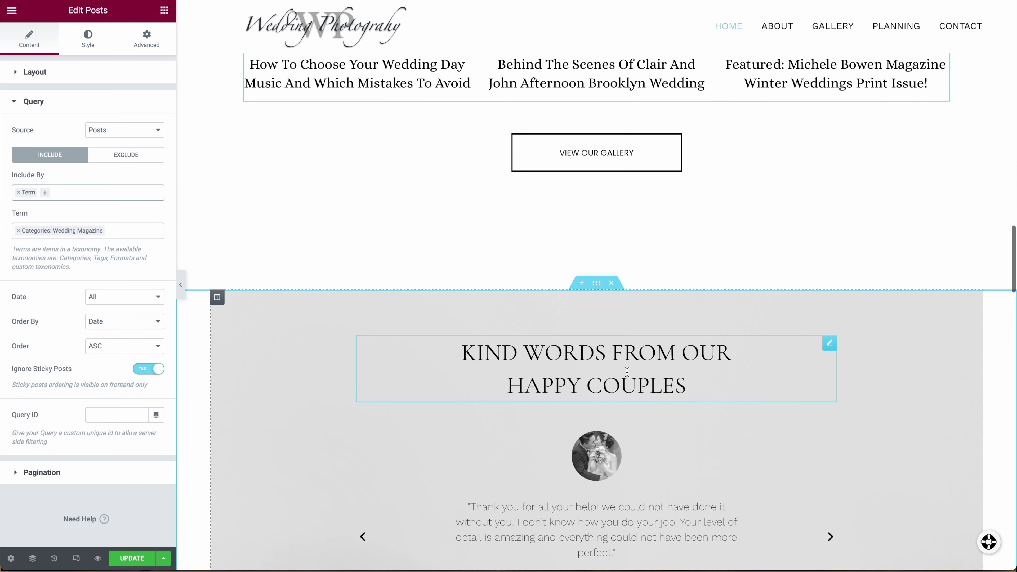
{"action": "scroll", "coordinate": [628, 369], "scroll_direction": "up", "scroll_amount": 13}
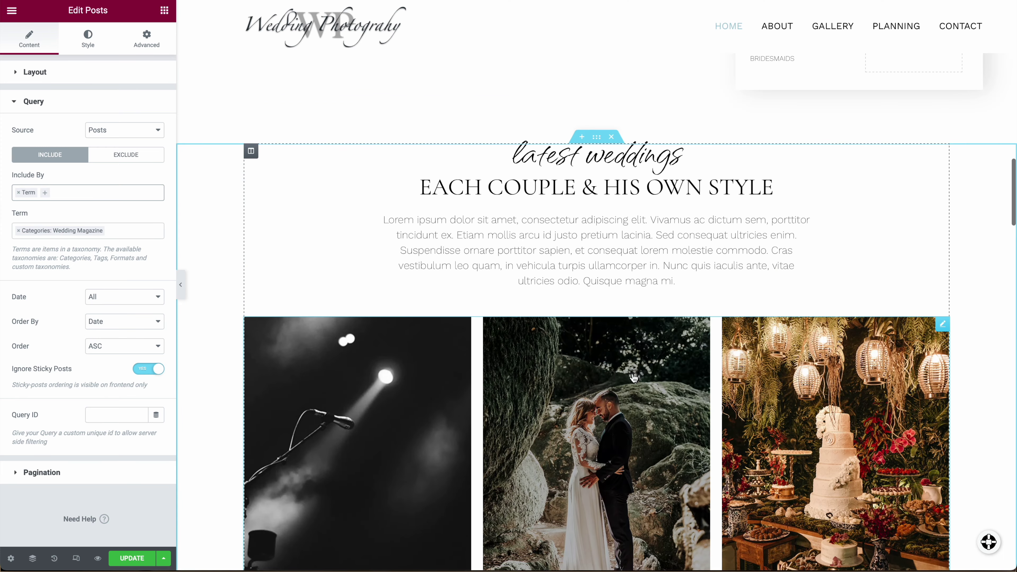
{"action": "scroll", "coordinate": [632, 378], "scroll_direction": "up", "scroll_amount": 12}
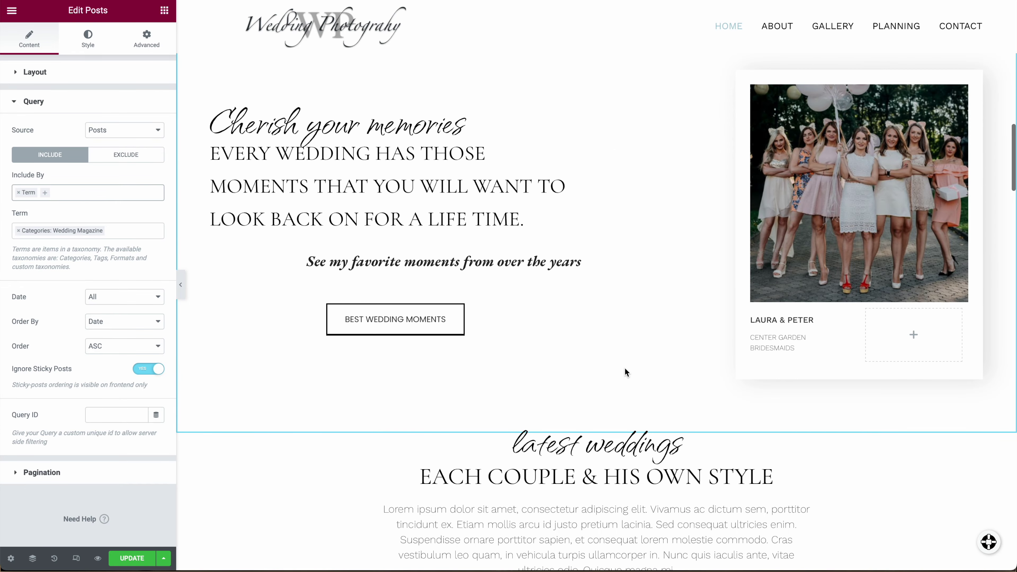
{"action": "scroll", "coordinate": [621, 362], "scroll_direction": "up", "scroll_amount": 8}
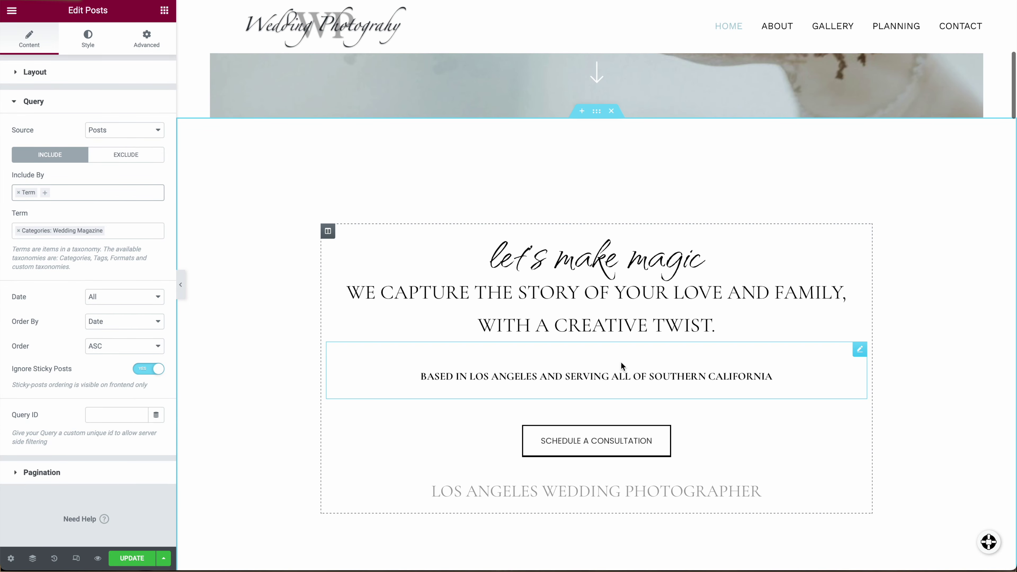
{"action": "scroll", "coordinate": [620, 363], "scroll_direction": "down", "scroll_amount": 8}
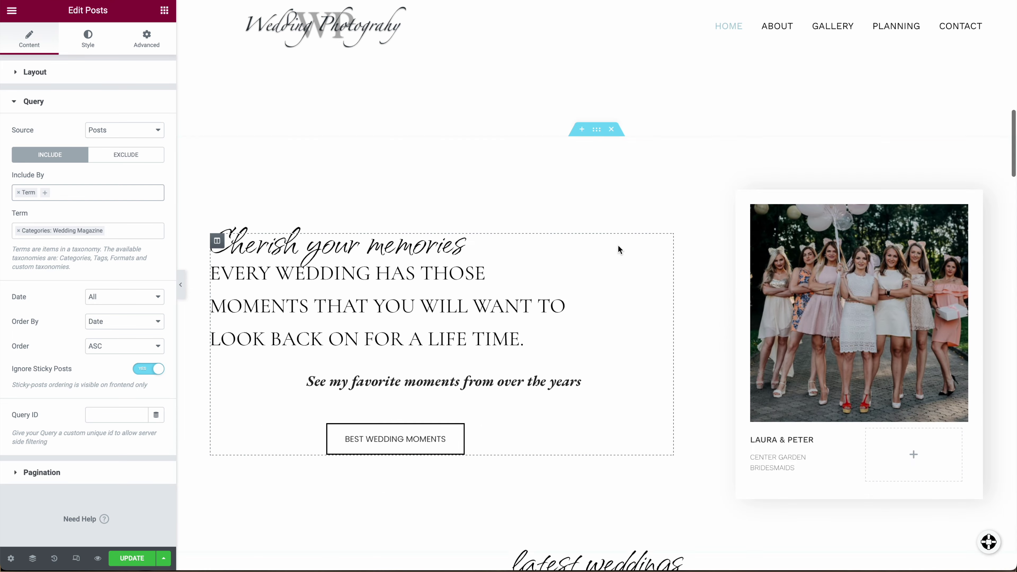
{"action": "scroll", "coordinate": [603, 240], "scroll_direction": "down", "scroll_amount": 7}
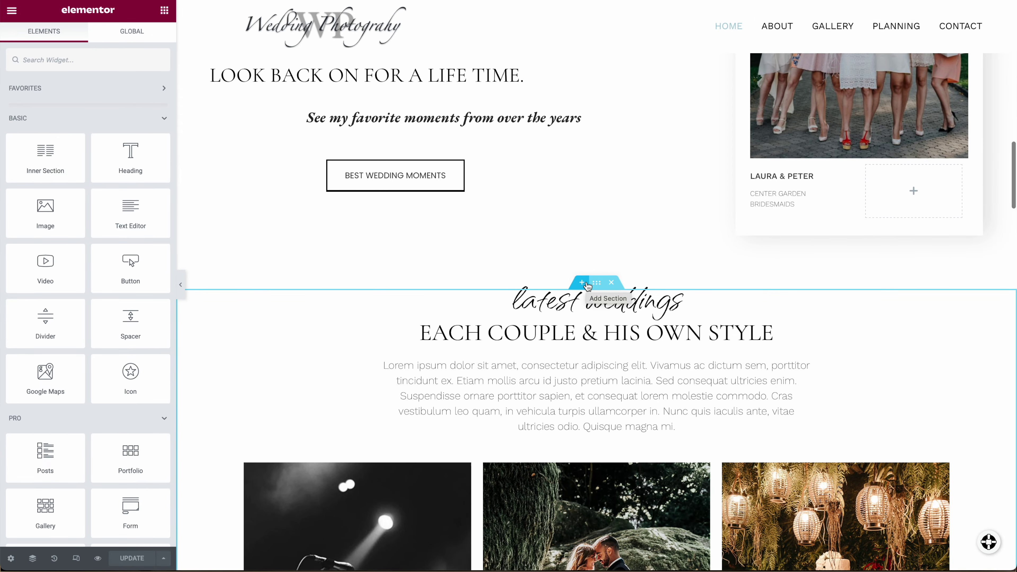
{"action": "left_click_drag", "start_coordinate": [596, 284], "coordinate": [561, 124]}
{"action": "scroll", "coordinate": [594, 284], "scroll_direction": "up", "scroll_amount": 4}
{"action": "scroll", "coordinate": [594, 284], "scroll_direction": "up", "scroll_amount": 6}
{"action": "scroll", "coordinate": [595, 284], "scroll_direction": "down", "scroll_amount": 12}
Delete the first slide from the testimonial carousel in the Kind words from our happy couples section
{"action": "scroll", "coordinate": [597, 290], "scroll_direction": "down", "scroll_amount": 10}
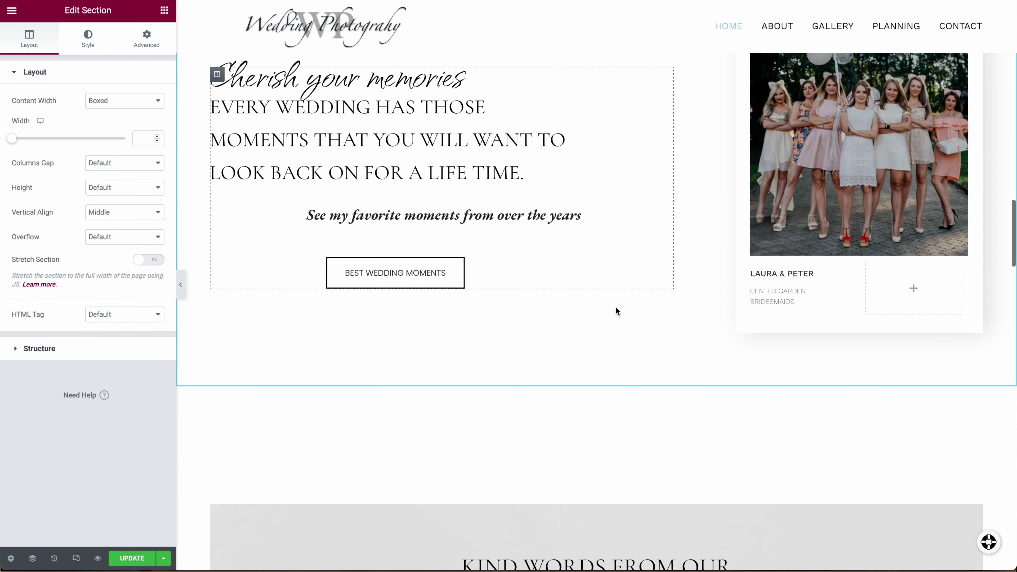
{"action": "scroll", "coordinate": [616, 307], "scroll_direction": "down", "scroll_amount": 5}
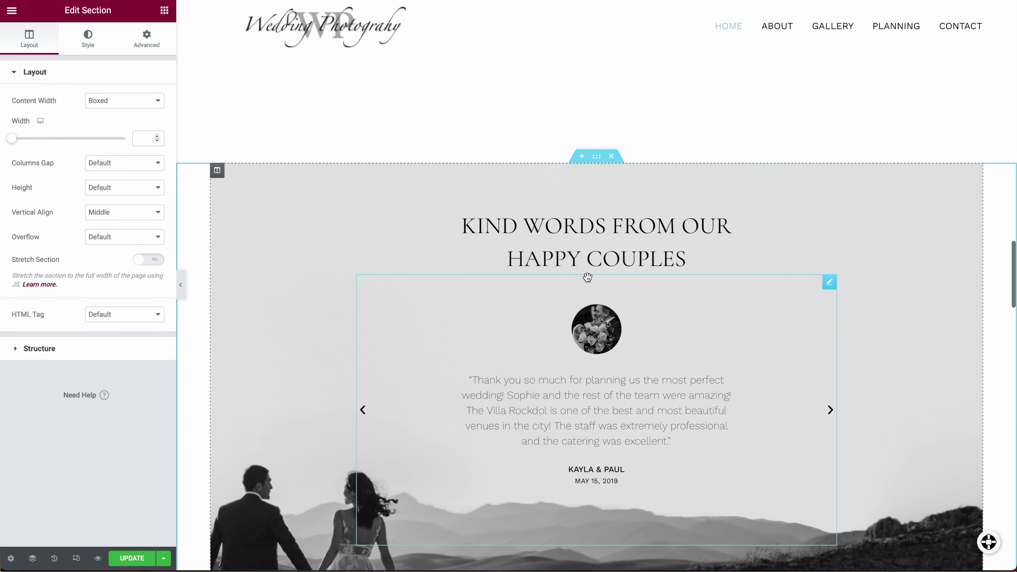
{"action": "scroll", "coordinate": [587, 277], "scroll_direction": "down", "scroll_amount": 1}
{"action": "scroll", "coordinate": [697, 305], "scroll_direction": "down", "scroll_amount": 1}
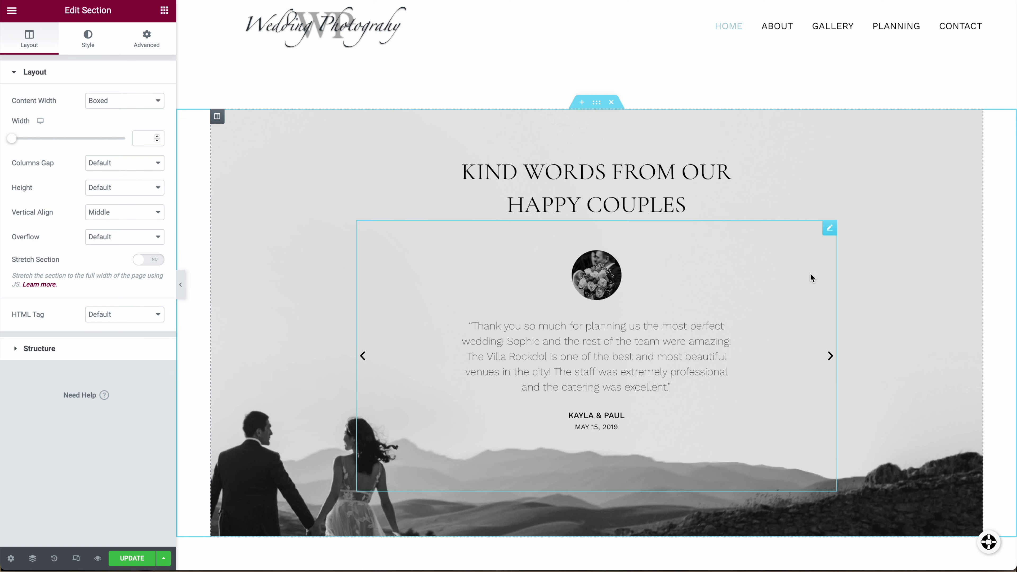
{"action": "left_click", "coordinate": [830, 229]}
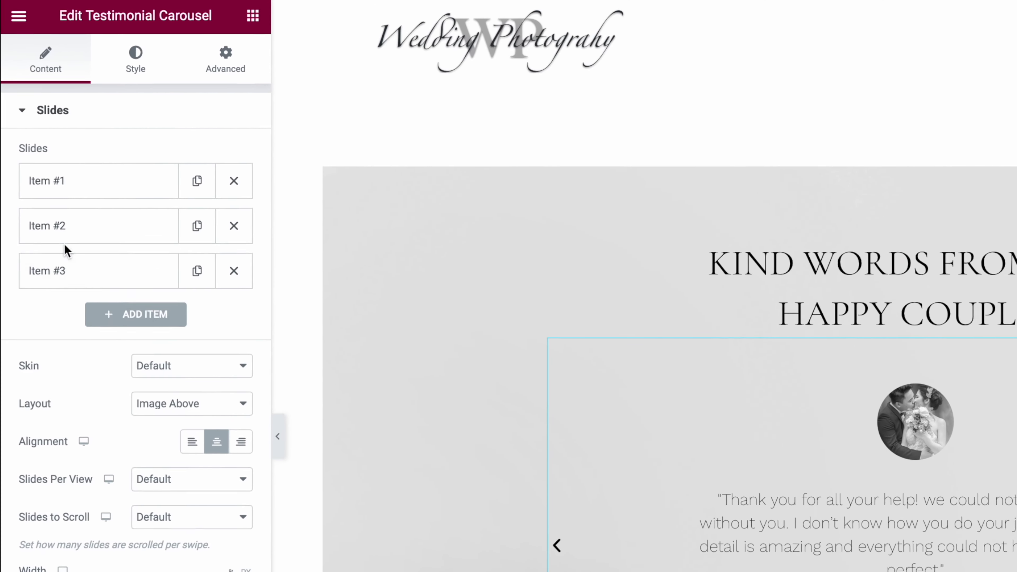
{"action": "left_click", "coordinate": [124, 185]}
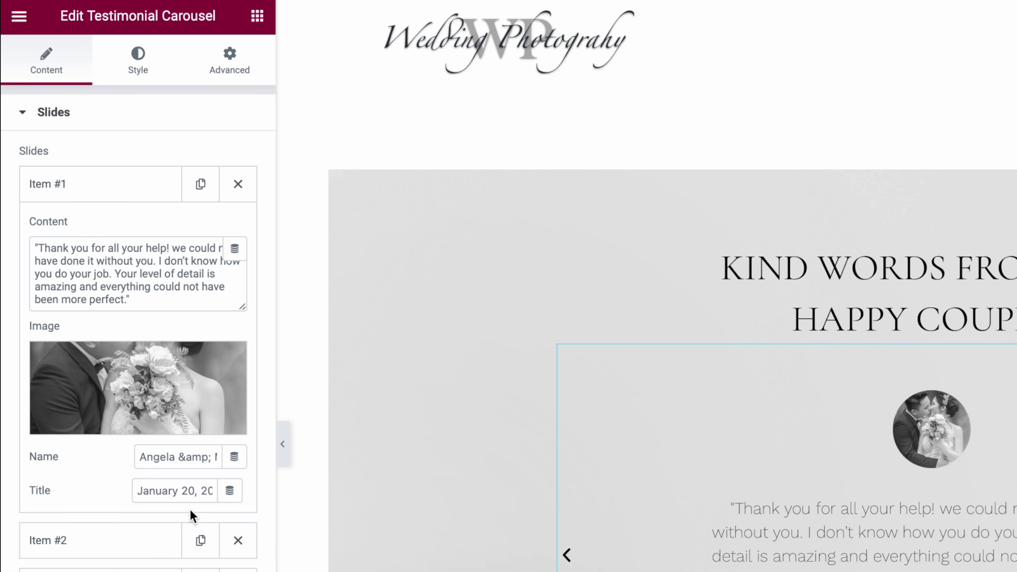
{"action": "left_click", "coordinate": [238, 186]}
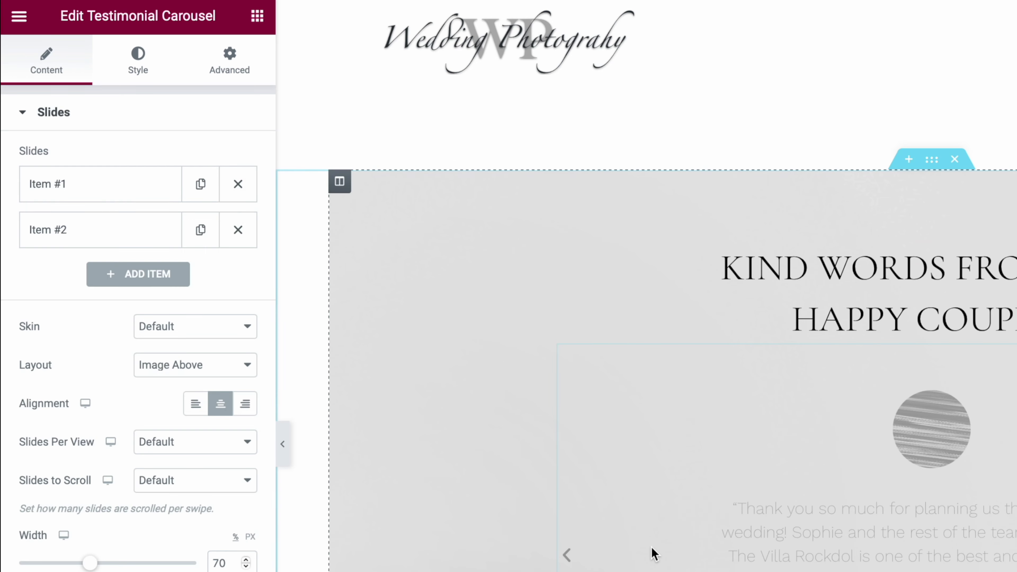
{"action": "scroll", "coordinate": [651, 547], "scroll_direction": "up", "scroll_amount": 1}
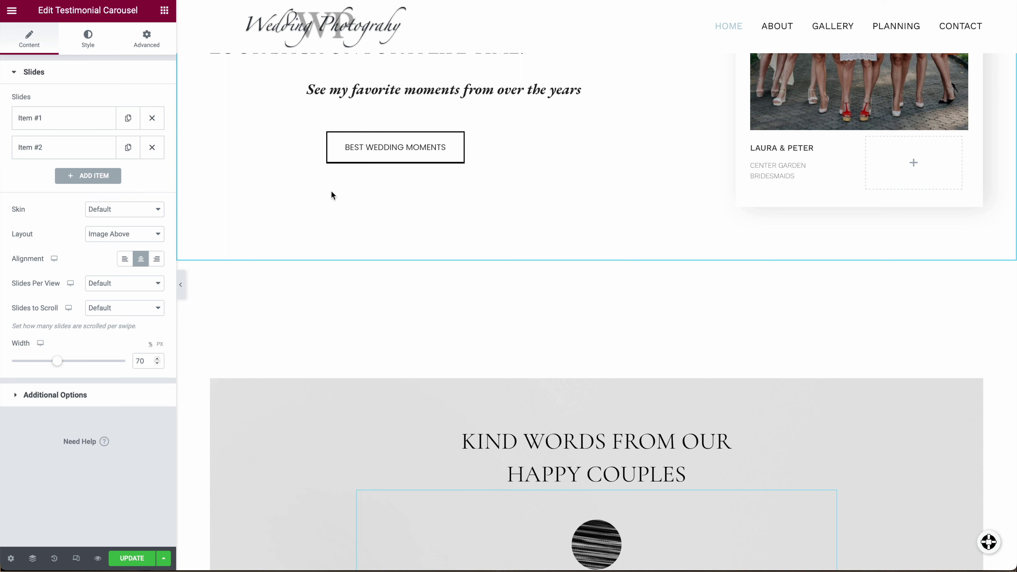
Save the home page changes and exit the editor to the WordPress dashboard
{"action": "left_click", "coordinate": [136, 559]}
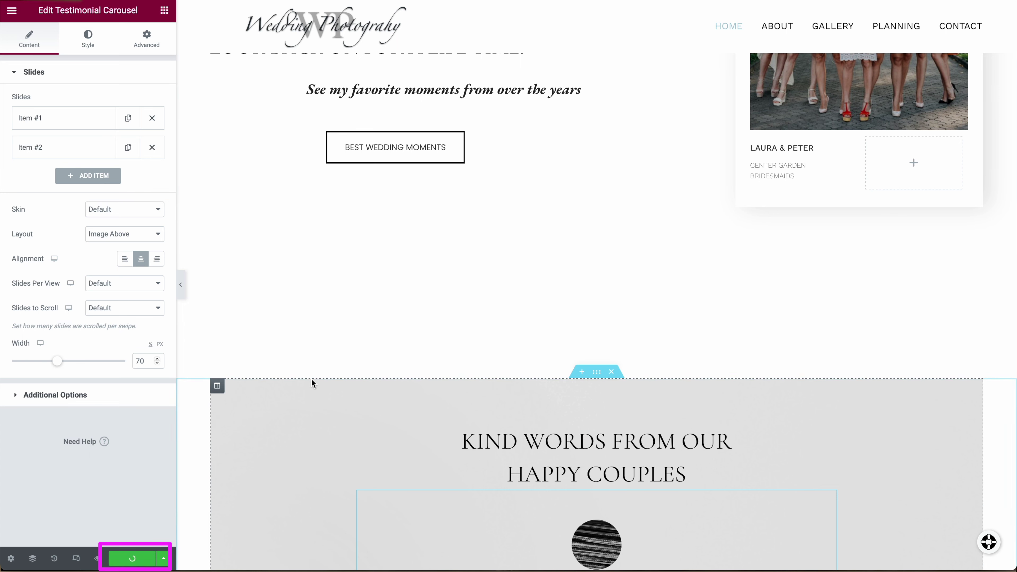
{"action": "left_click", "coordinate": [12, 15]}
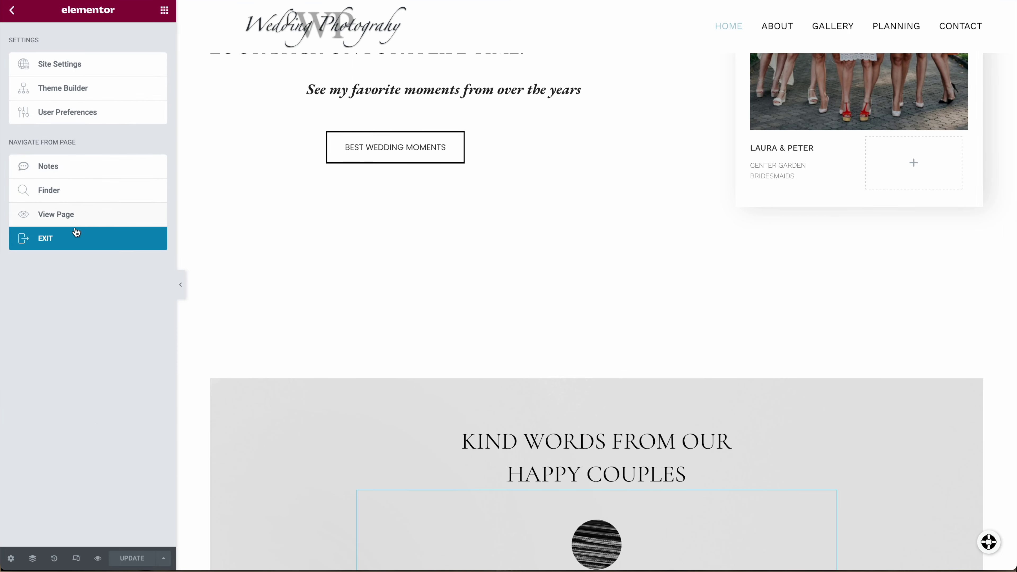
{"action": "left_click", "coordinate": [54, 240]}
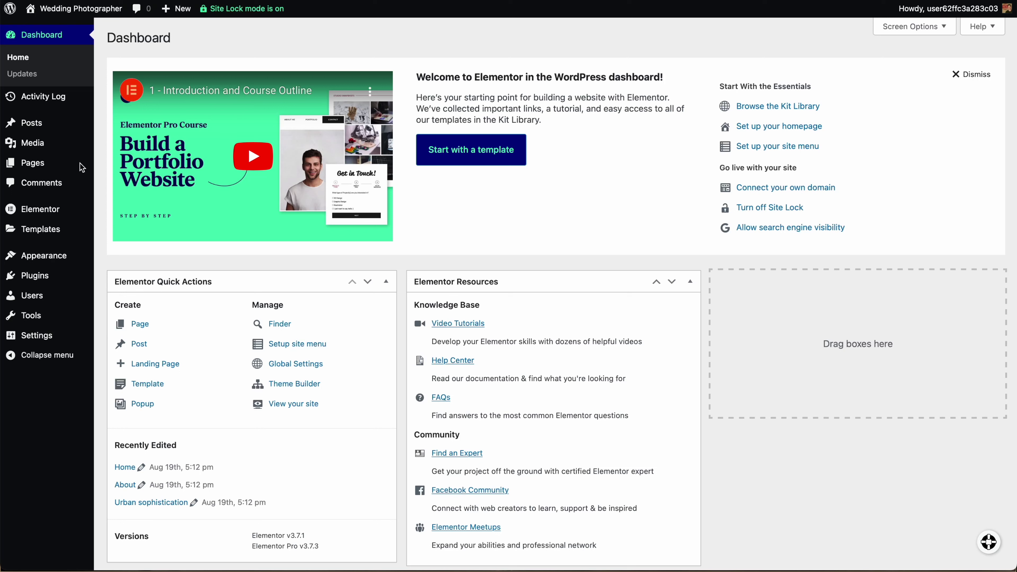
Search the new plugins for stratum, then install and activate Stratum – Elementor Widgets
{"action": "mouse_move", "coordinate": [55, 276]}
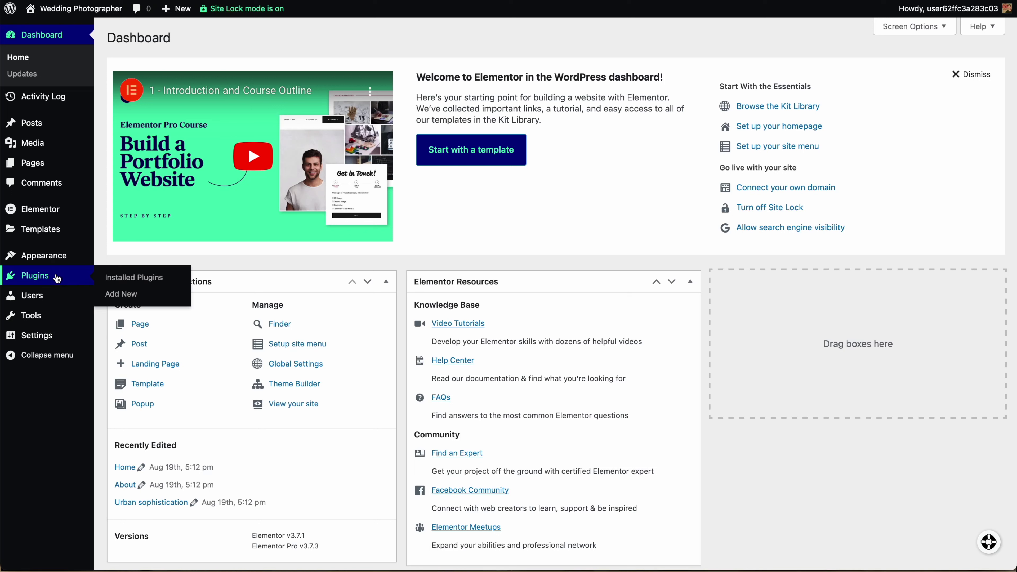
{"action": "left_click", "coordinate": [117, 294]}
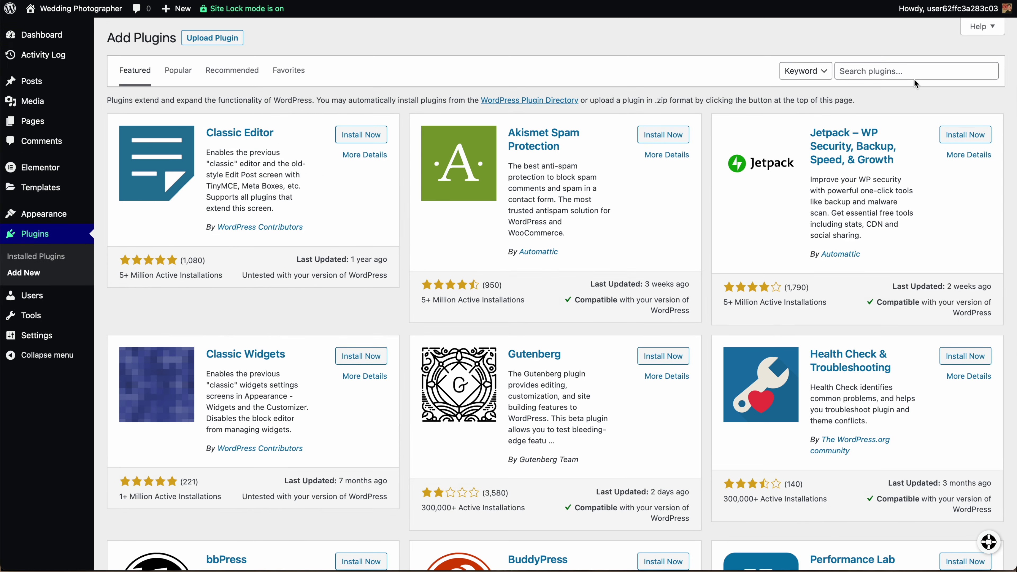
{"action": "left_click", "coordinate": [893, 71]}
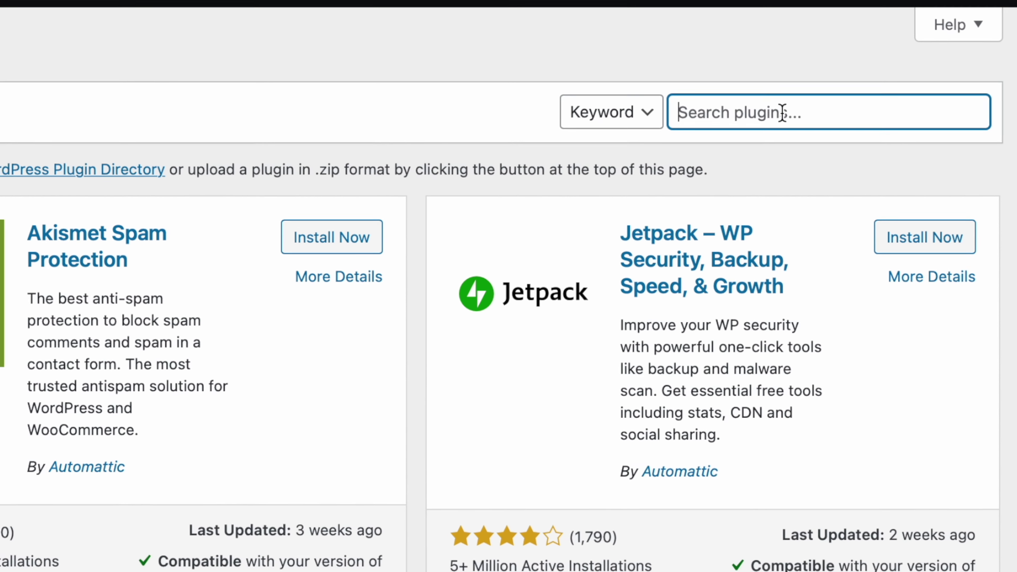
{"action": "type", "text": "stratu"}
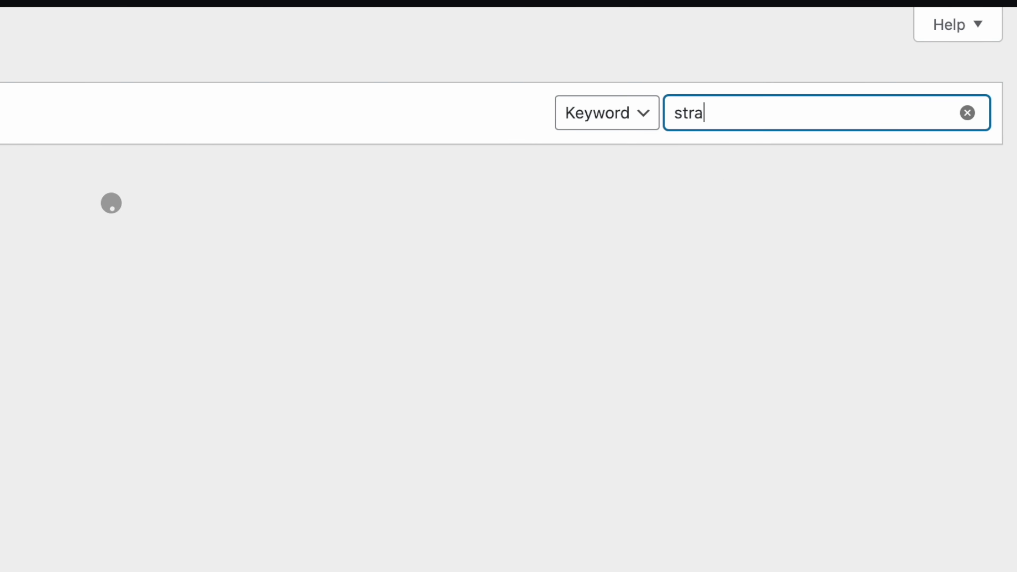
{"action": "type", "text": "m"}
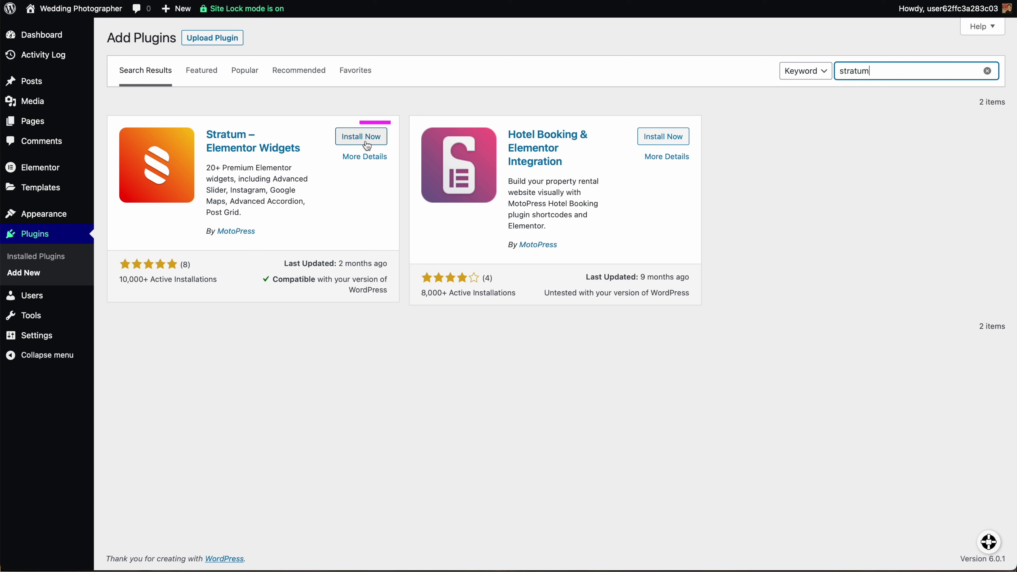
{"action": "left_click", "coordinate": [374, 140]}
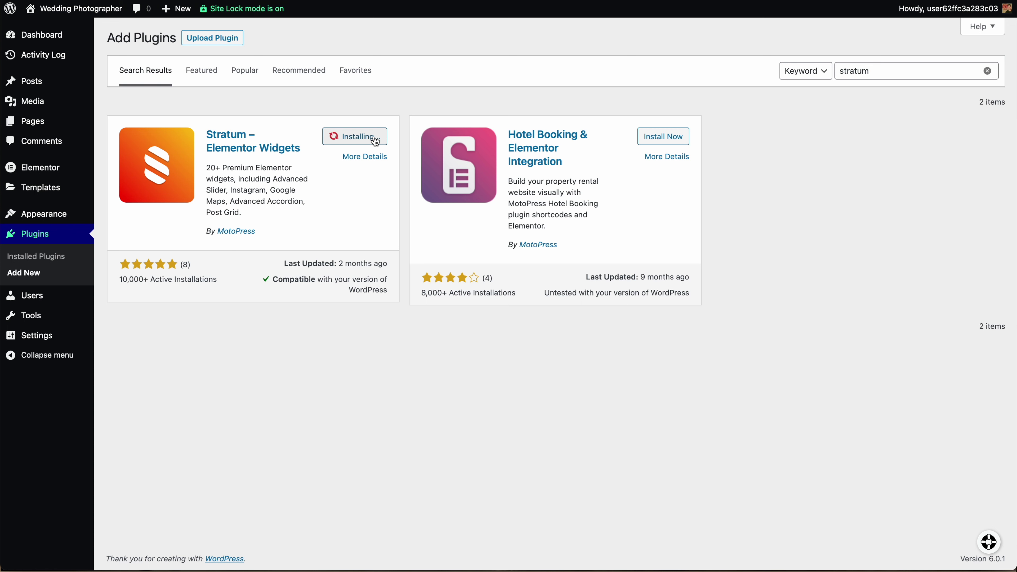
{"action": "left_click", "coordinate": [372, 137]}
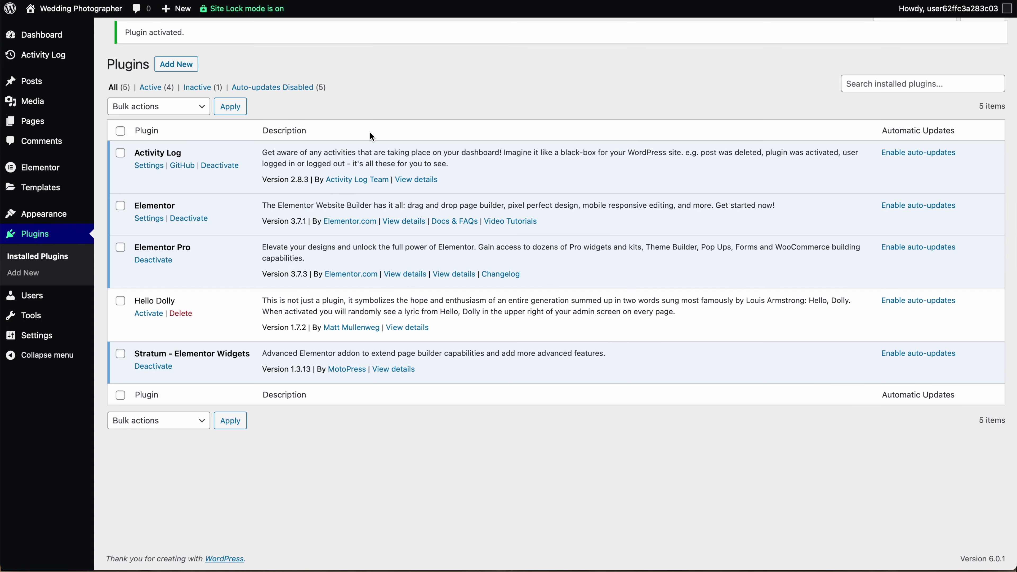
Visit the live site and reopen its home page for editing with Elementor
{"action": "left_click", "coordinate": [83, 11]}
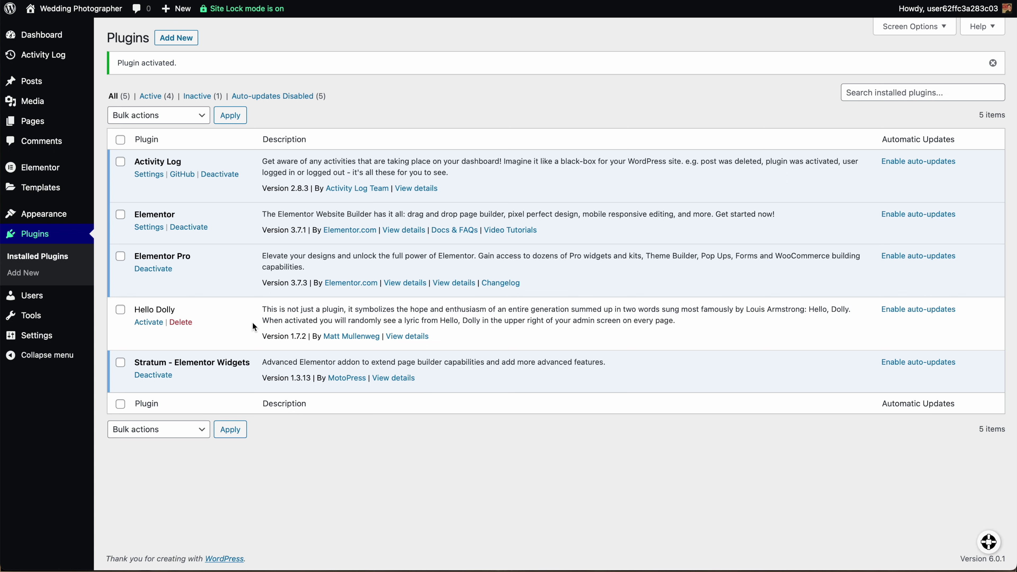
{"action": "mouse_move", "coordinate": [78, 13]}
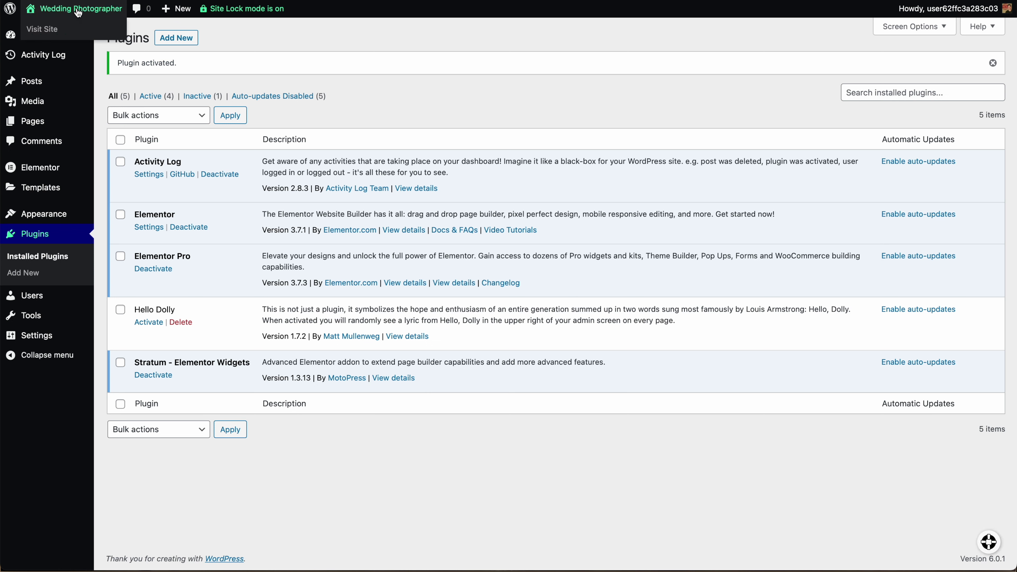
{"action": "left_click", "coordinate": [40, 30]}
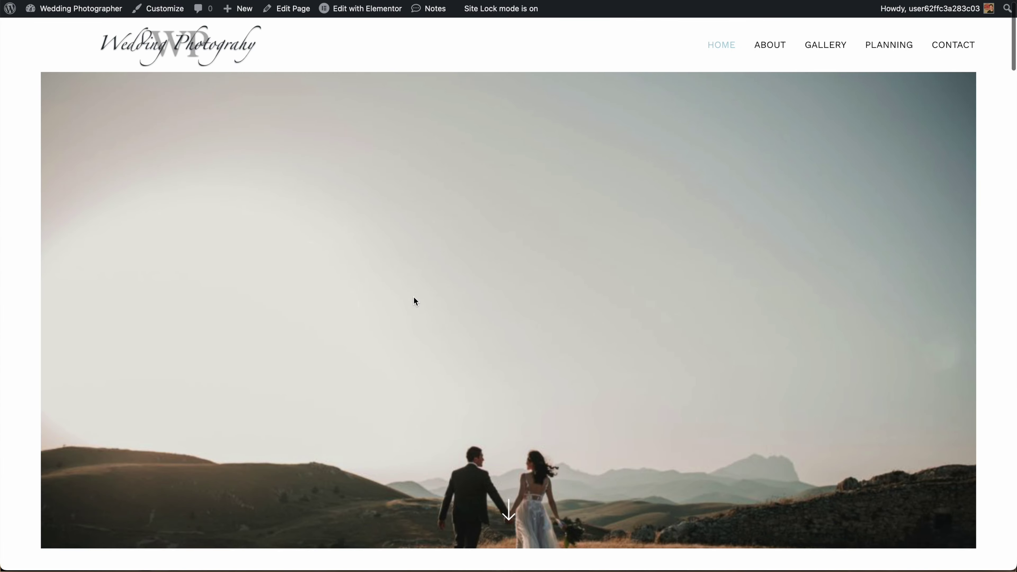
{"action": "scroll", "coordinate": [413, 297], "scroll_direction": "down", "scroll_amount": 15}
{"action": "scroll", "coordinate": [414, 301], "scroll_direction": "down", "scroll_amount": 12}
{"action": "scroll", "coordinate": [413, 298], "scroll_direction": "up", "scroll_amount": 4}
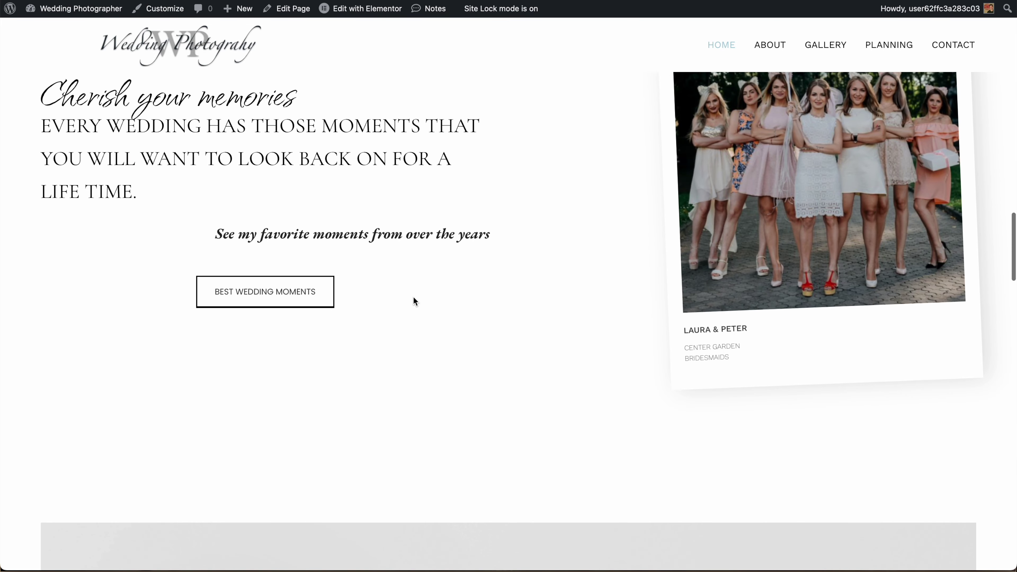
{"action": "scroll", "coordinate": [401, 286], "scroll_direction": "down", "scroll_amount": 4}
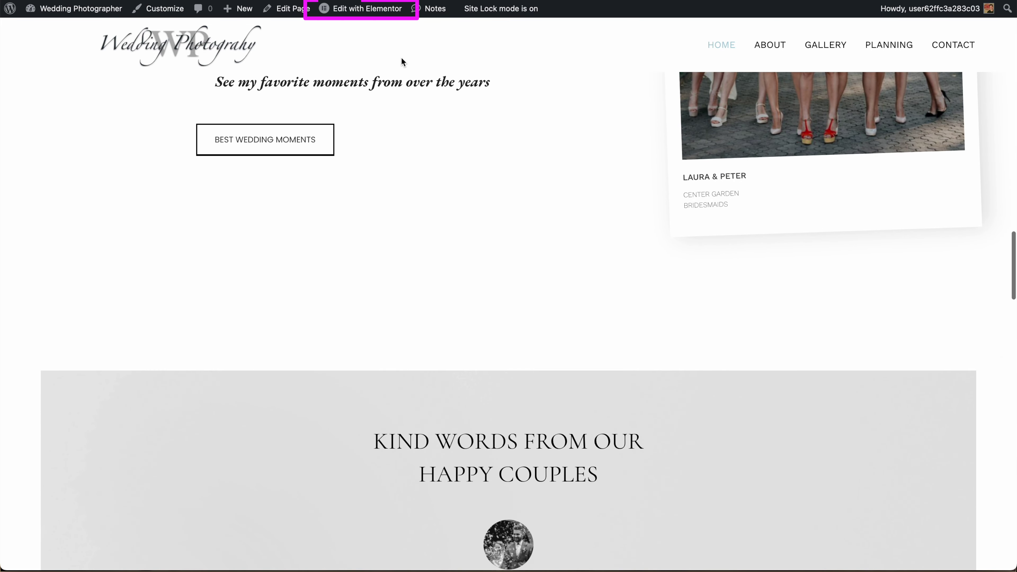
{"action": "mouse_move", "coordinate": [369, 14]}
{"action": "left_click", "coordinate": [369, 11]}
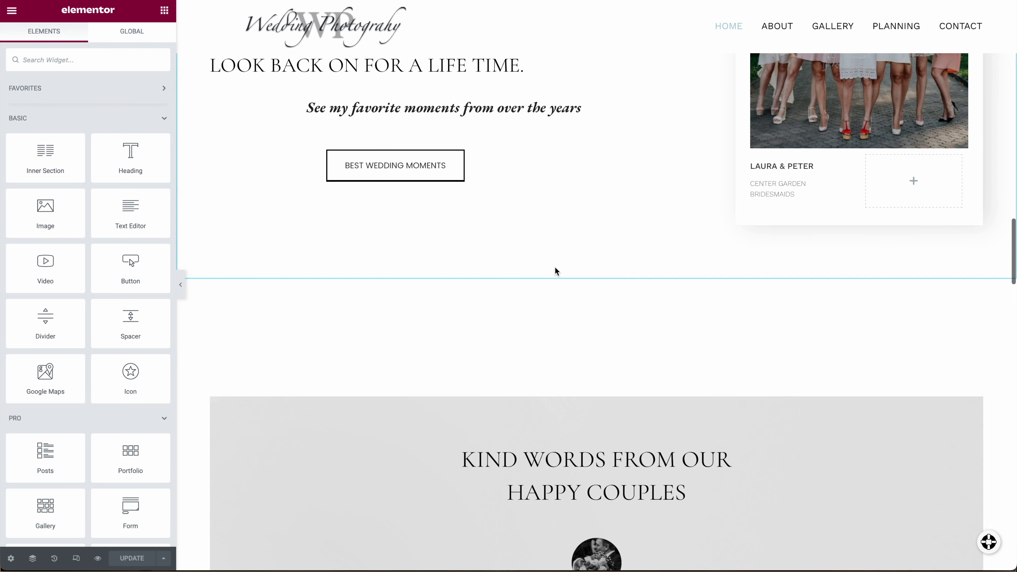
Add a new single-column section directly above the Kind words from our happy couples section
{"action": "scroll", "coordinate": [562, 477], "scroll_direction": "up", "scroll_amount": 1}
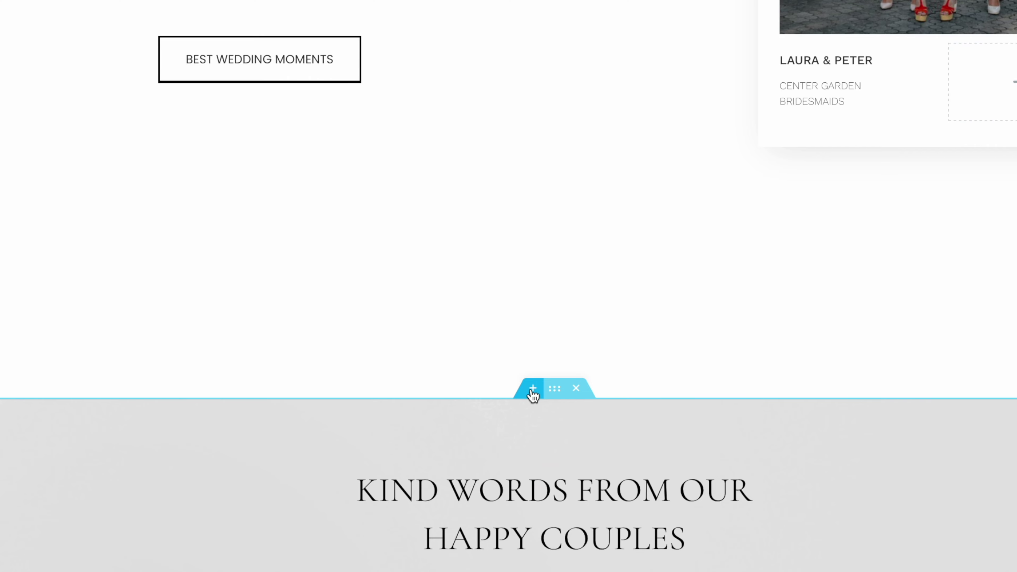
{"action": "left_click", "coordinate": [533, 389]}
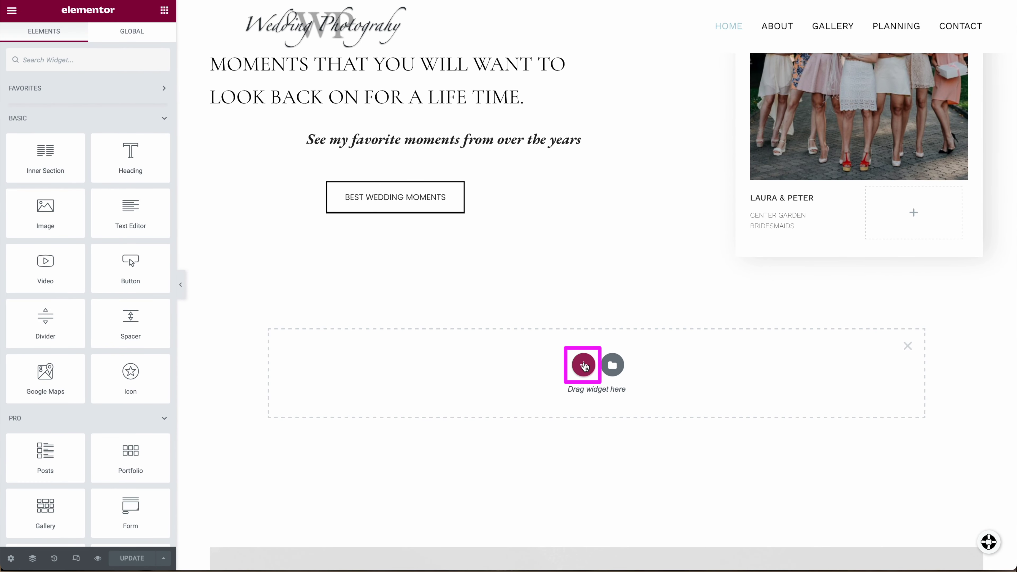
{"action": "left_click", "coordinate": [584, 366]}
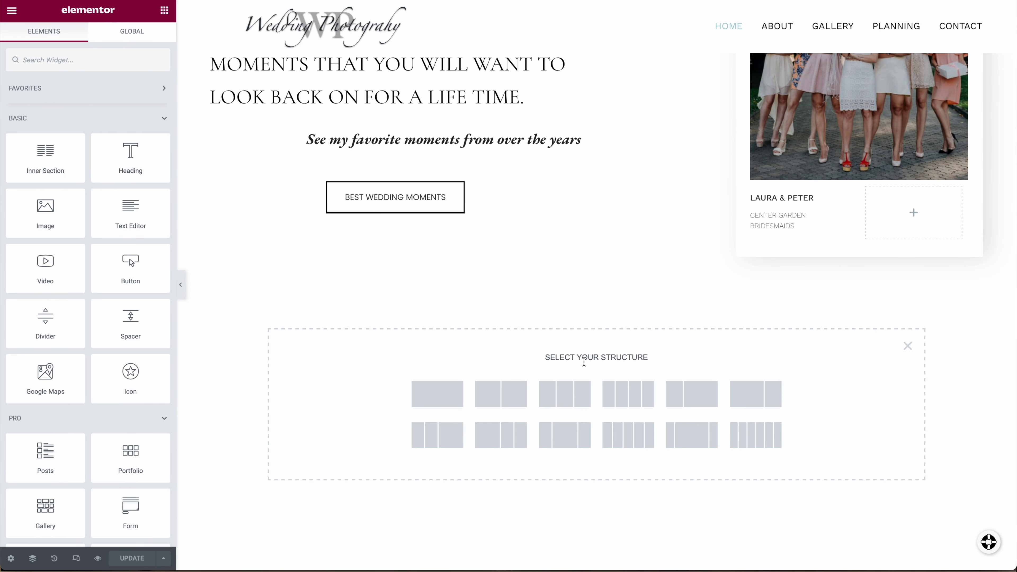
{"action": "left_click", "coordinate": [447, 395]}
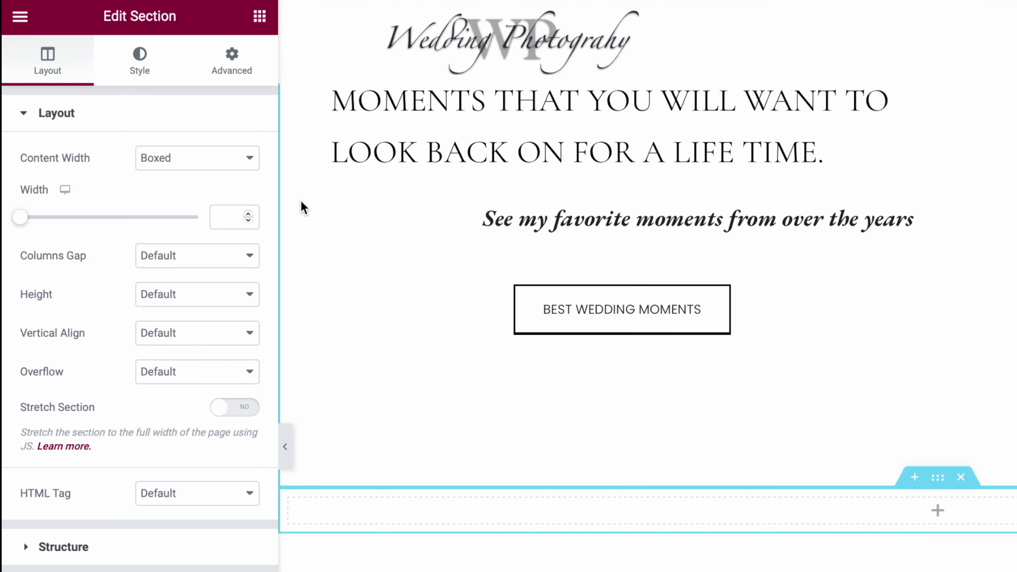
Unlink the new section's padding values and set its right and left padding to 4%
{"action": "left_click", "coordinate": [179, 49]}
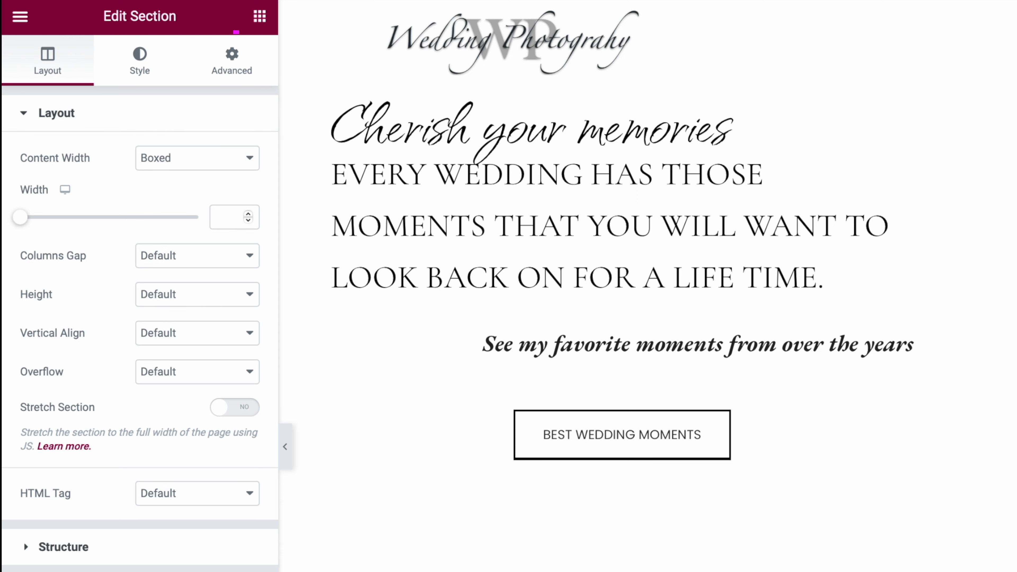
{"action": "left_click", "coordinate": [228, 67]}
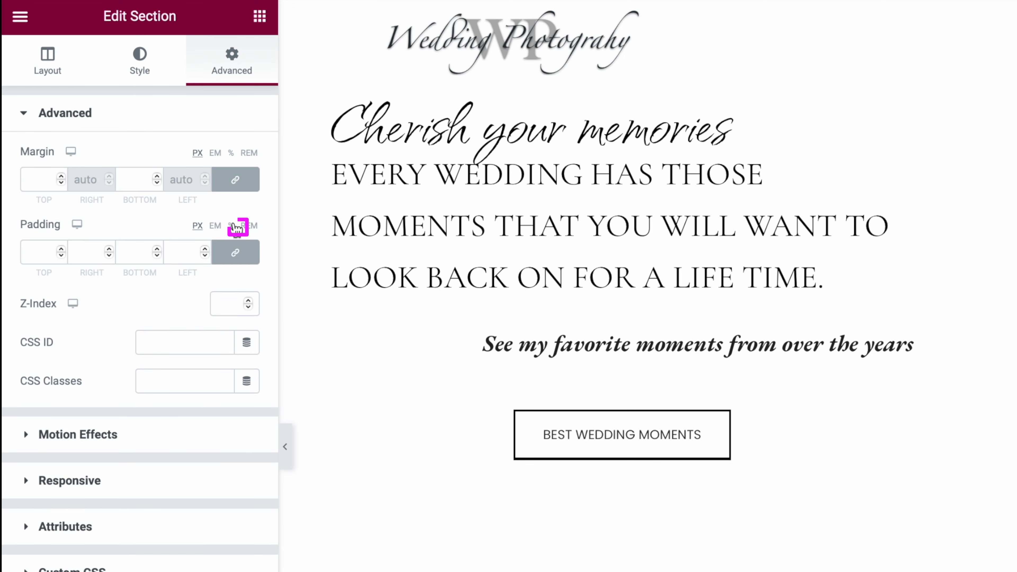
{"action": "left_click", "coordinate": [242, 264]}
{"action": "left_click", "coordinate": [98, 253]}
{"action": "type", "text": "4"}
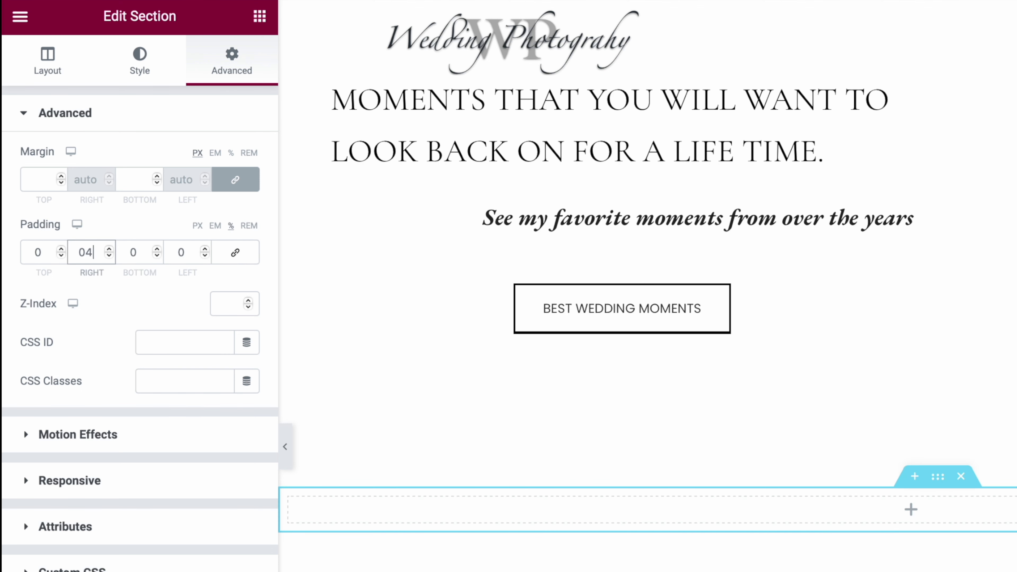
{"action": "left_click", "coordinate": [180, 252]}
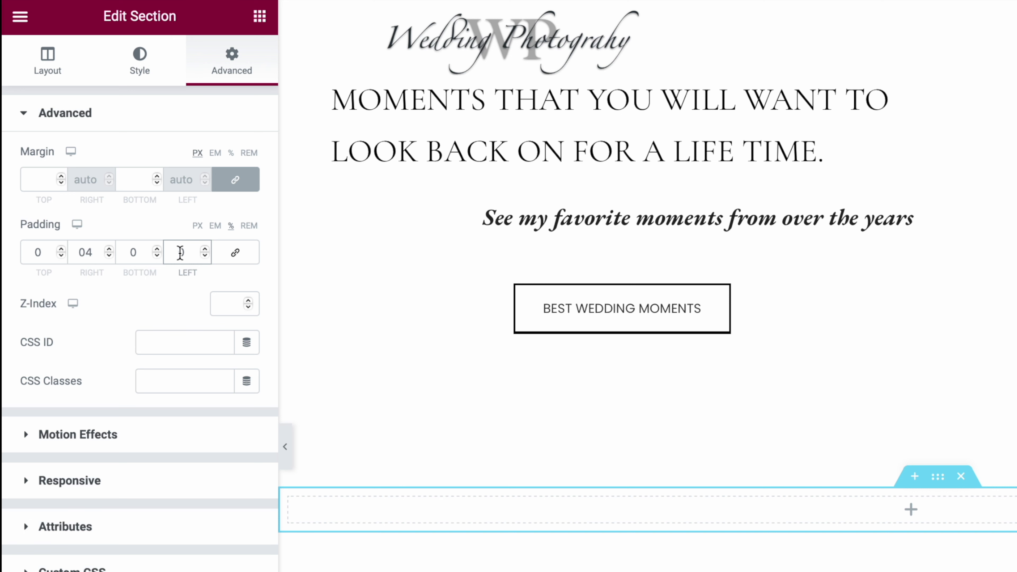
{"action": "type", "text": "4"}
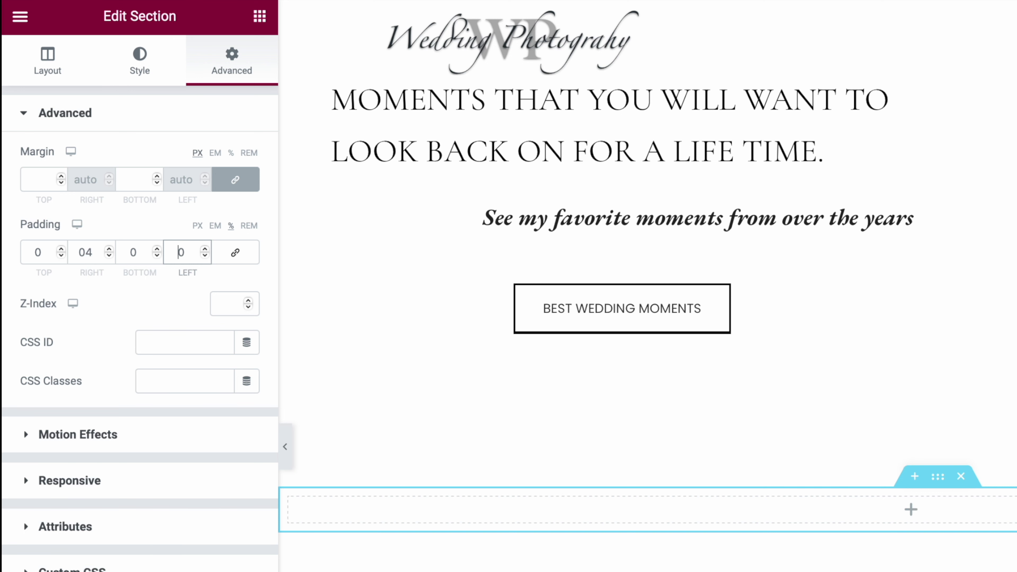
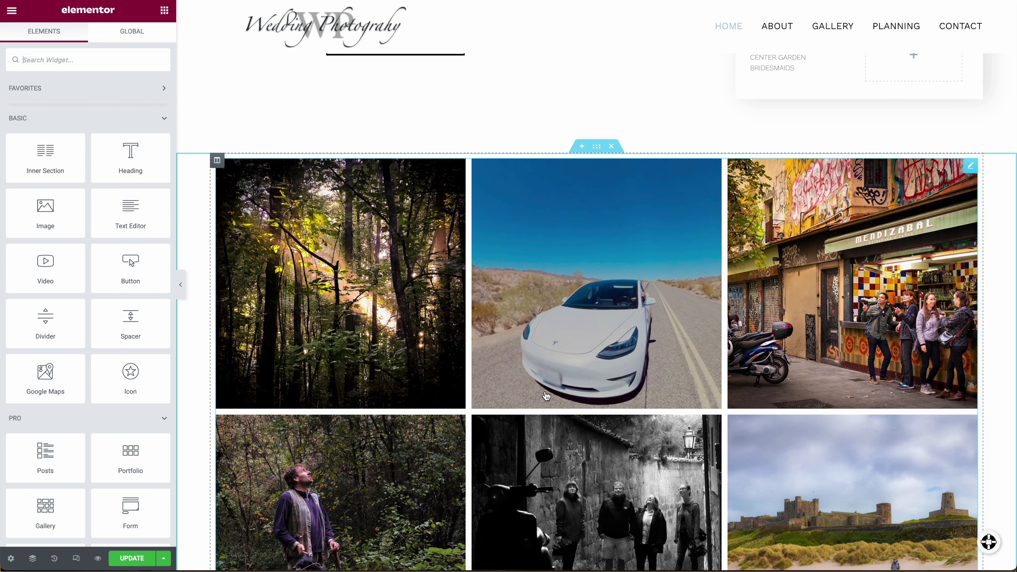
Open the content settings of the Instagram photo grid and save the page
{"action": "left_click", "coordinate": [971, 171]}
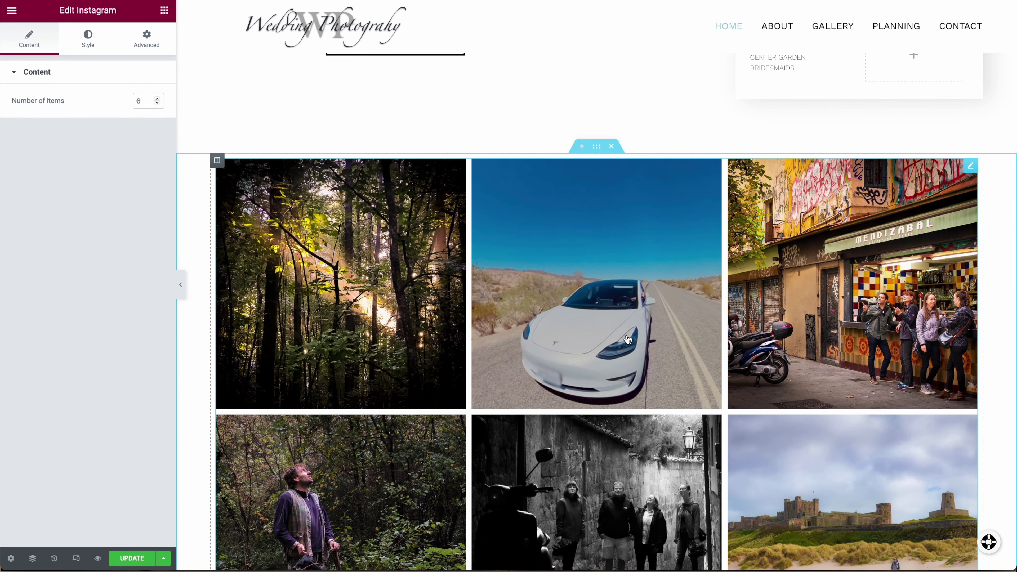
{"action": "scroll", "coordinate": [345, 417], "scroll_direction": "down", "scroll_amount": 1}
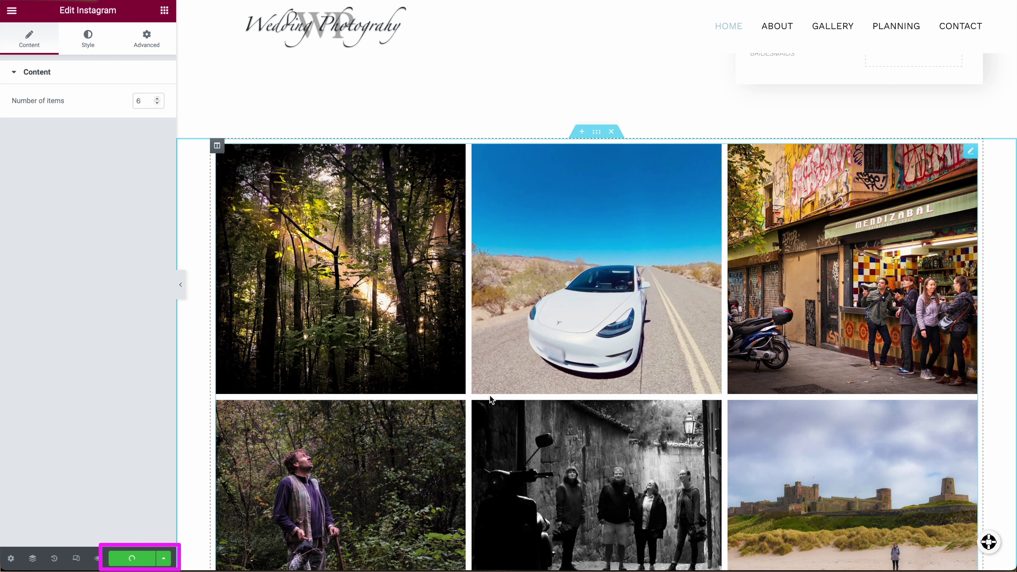
{"action": "scroll", "coordinate": [521, 384], "scroll_direction": "up", "scroll_amount": 1}
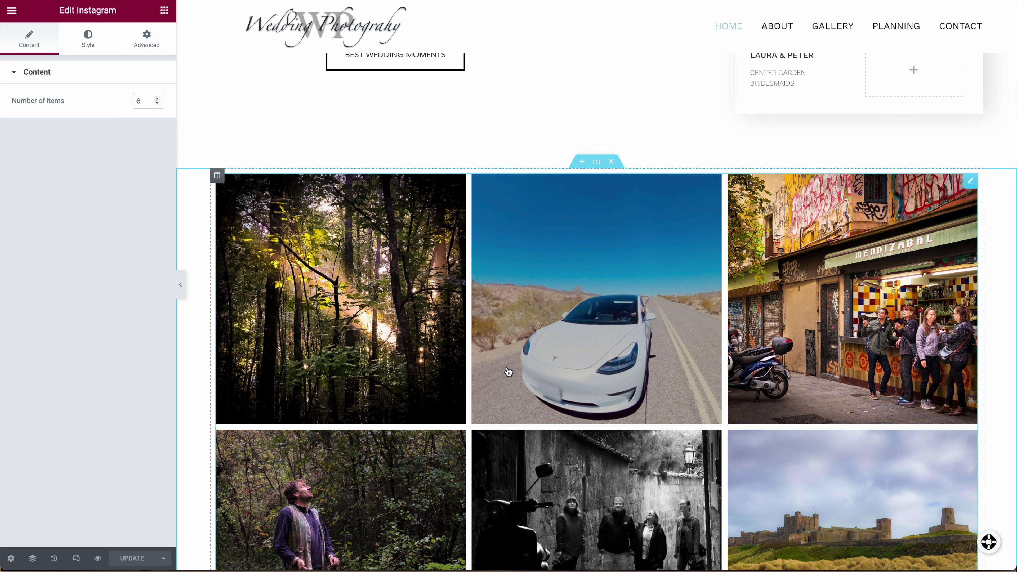
Add a single-column inner section above the Instagram photo grid and place a Heading widget inside it
{"action": "left_click", "coordinate": [165, 13]}
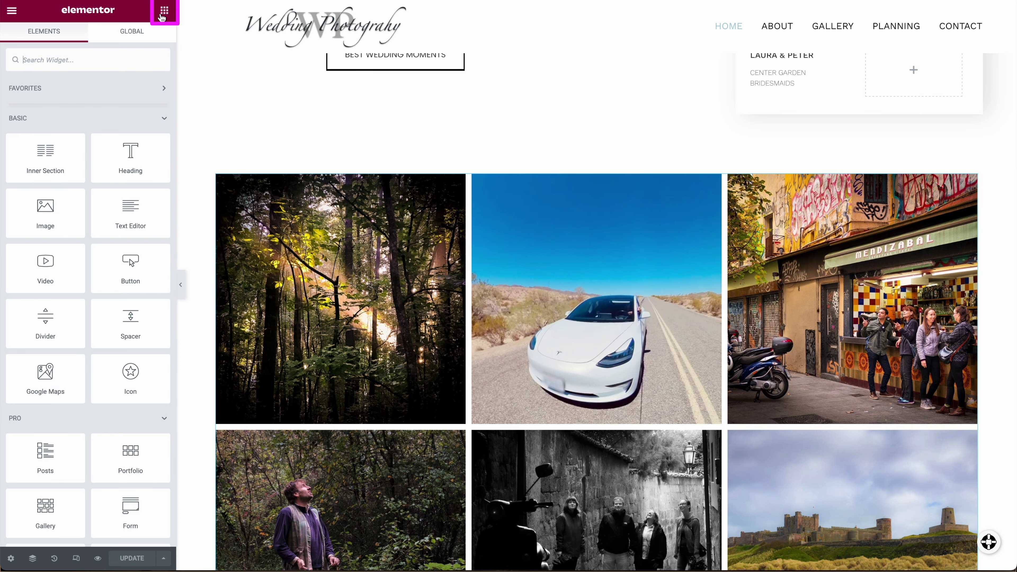
{"action": "left_click_drag", "start_coordinate": [42, 161], "coordinate": [588, 182]}
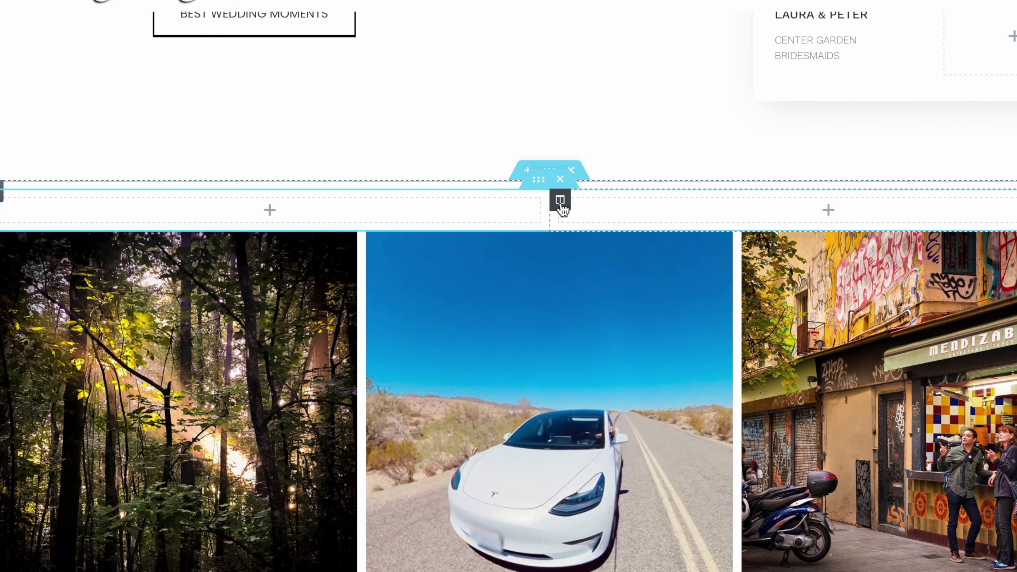
{"action": "right_click", "coordinate": [556, 207]}
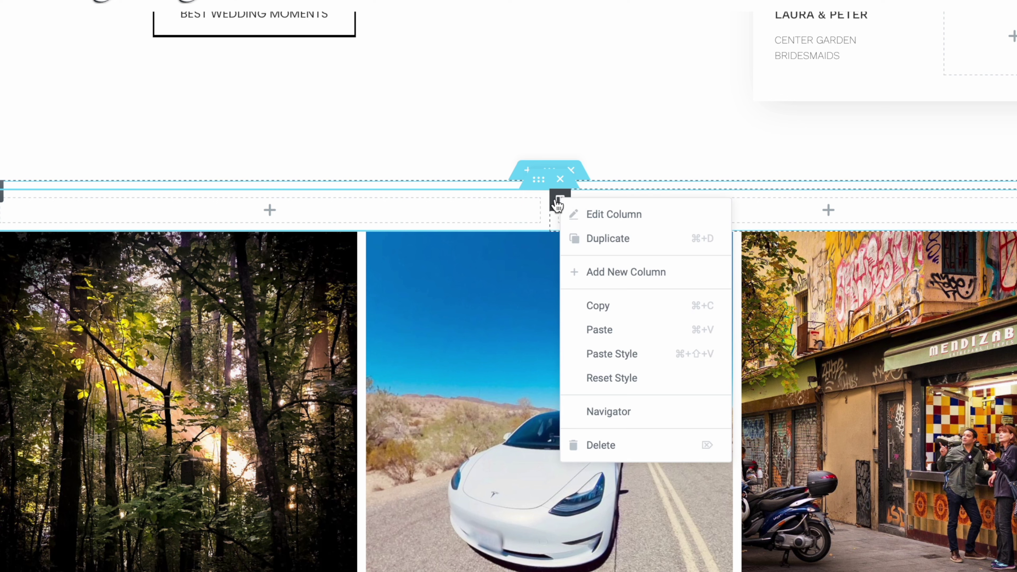
{"action": "left_click", "coordinate": [620, 443]}
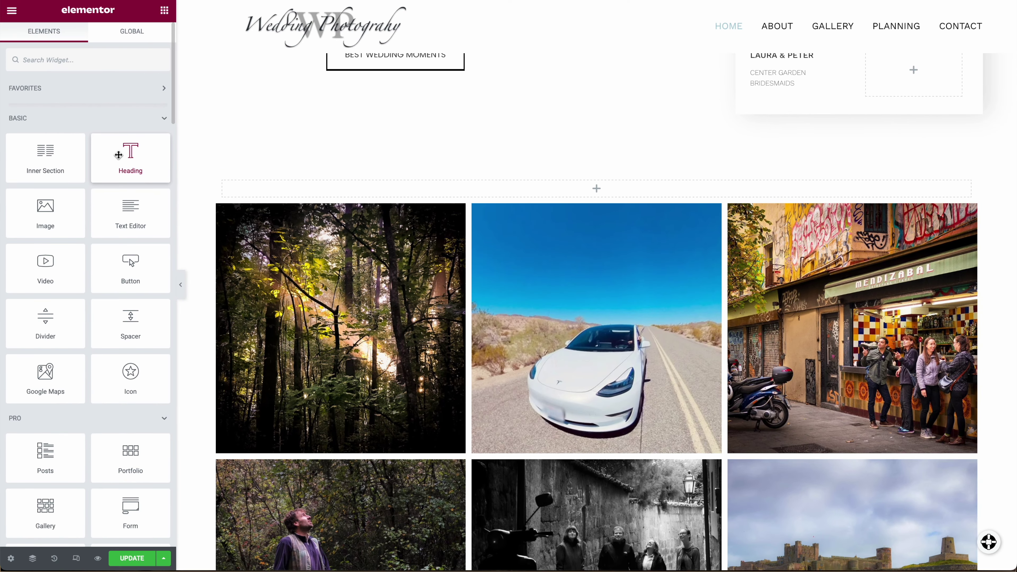
{"action": "left_click_drag", "start_coordinate": [130, 158], "coordinate": [513, 184]}
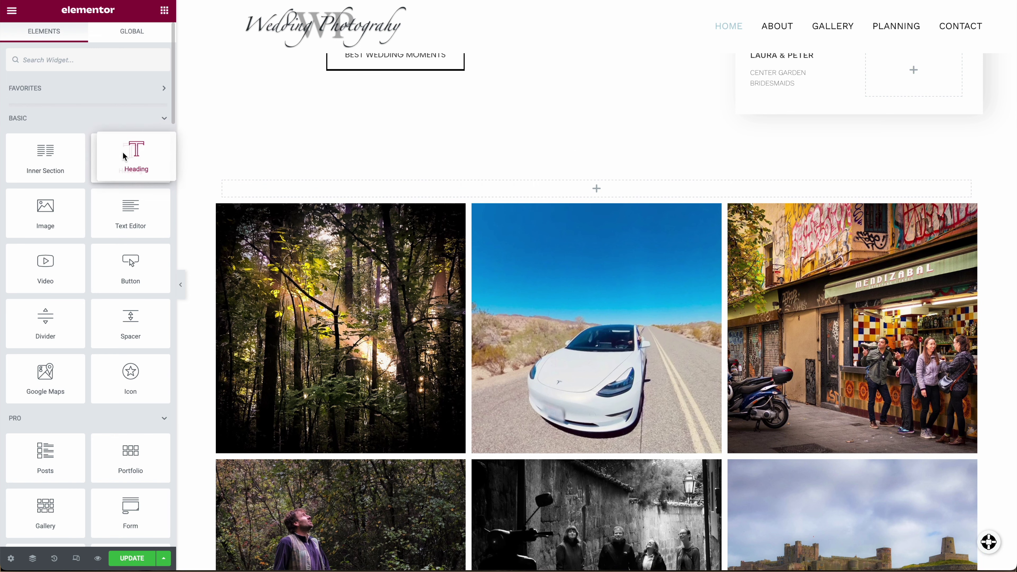
{"action": "left_click_drag", "start_coordinate": [126, 155], "coordinate": [594, 189]}
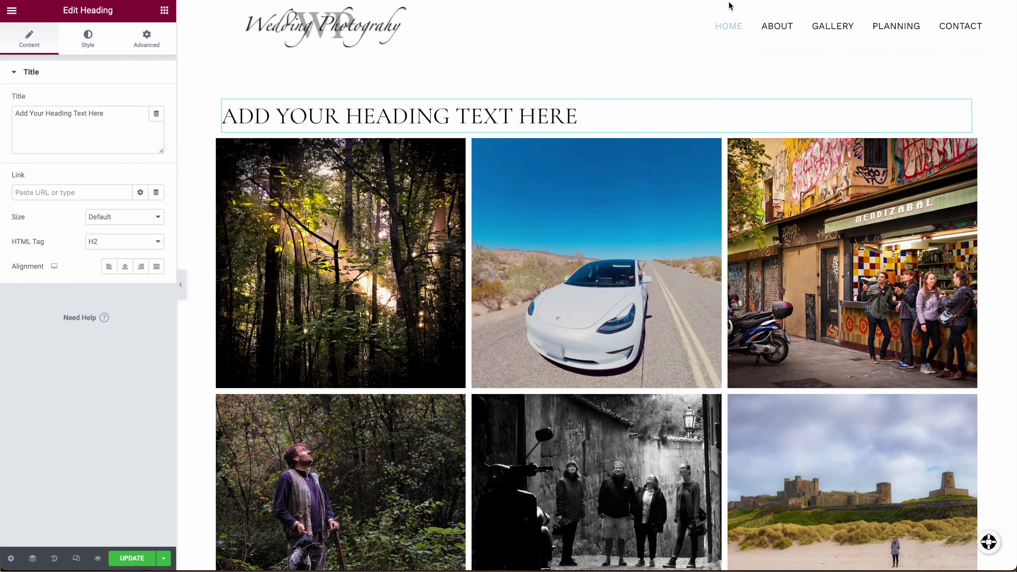
Change the new heading above the Instagram photo grid to "Stories Captured" and center it
{"action": "triple_click", "coordinate": [456, 116]}
{"action": "type", "text": "Stories Captured"}
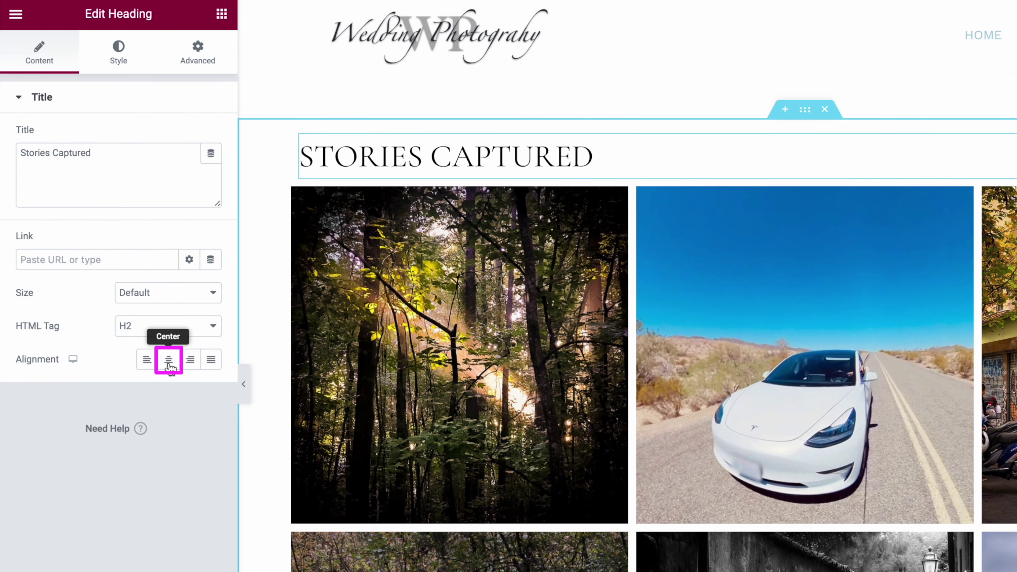
{"action": "left_click", "coordinate": [169, 360]}
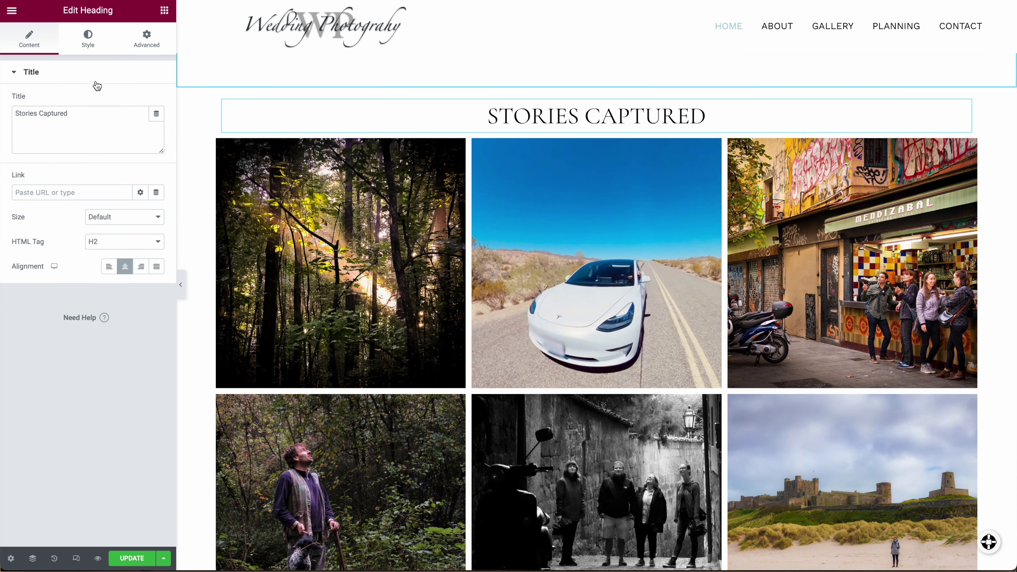
Duplicate the "Cherish your memories" script text, move the copy above the Stories Captured heading and change its text to "latest"
{"action": "scroll", "coordinate": [435, 177], "scroll_direction": "up", "scroll_amount": 8}
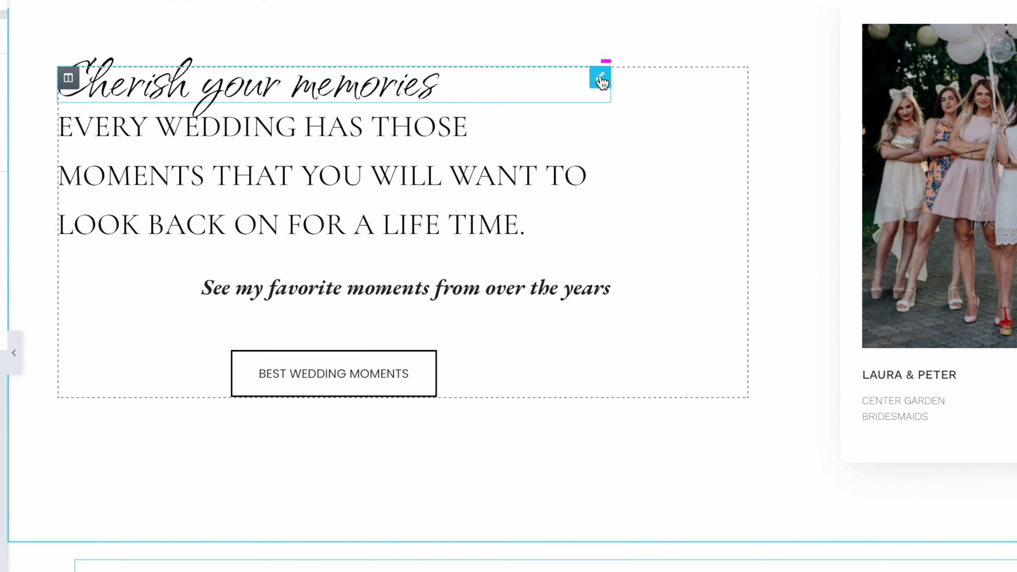
{"action": "right_click", "coordinate": [578, 96]}
{"action": "left_click", "coordinate": [668, 116]}
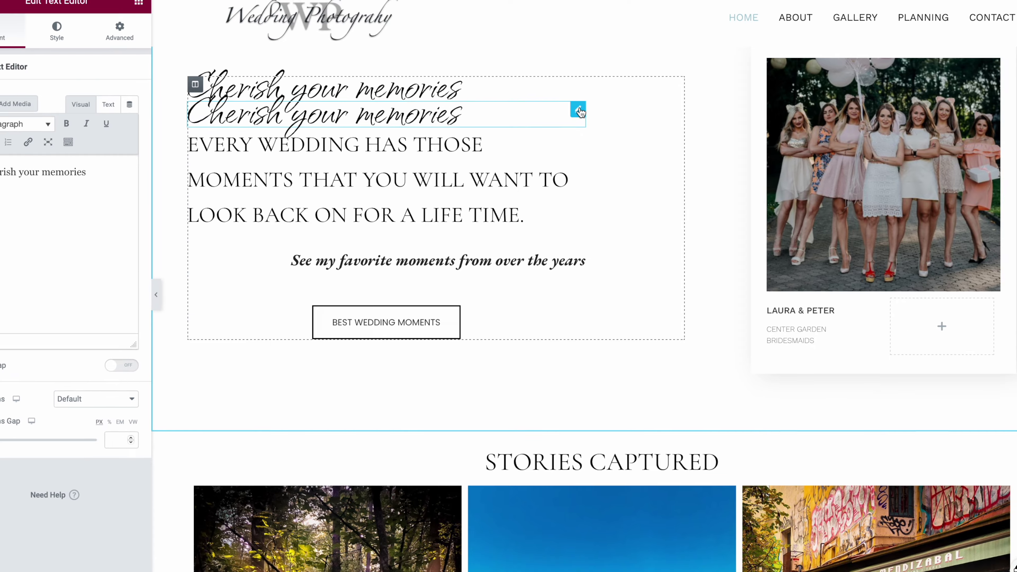
{"action": "left_click_drag", "start_coordinate": [400, 108], "coordinate": [602, 531]}
{"action": "left_click_drag", "start_coordinate": [583, 428], "coordinate": [583, 428]}
{"action": "triple_click", "coordinate": [301, 440]}
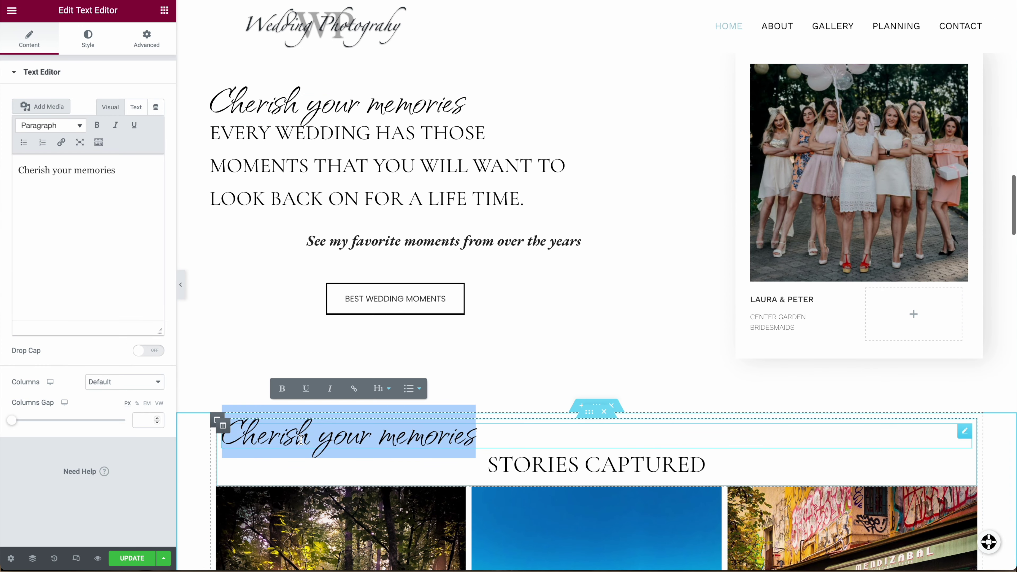
{"action": "type", "text": "latest"}
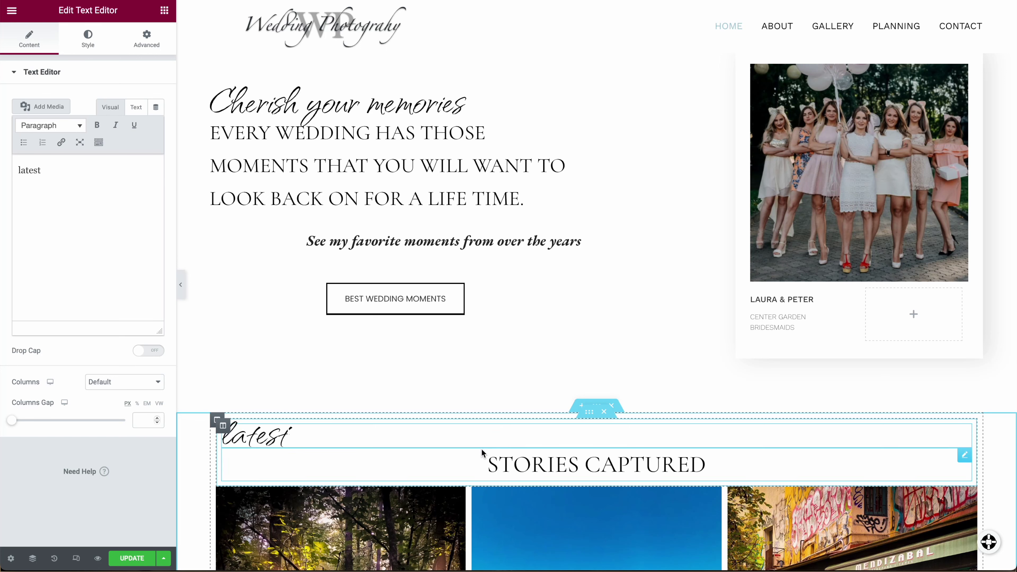
Set the boxed content width of the inner section holding "latest" and Stories Captured to 500
{"action": "scroll", "coordinate": [385, 453], "scroll_direction": "down", "scroll_amount": 1}
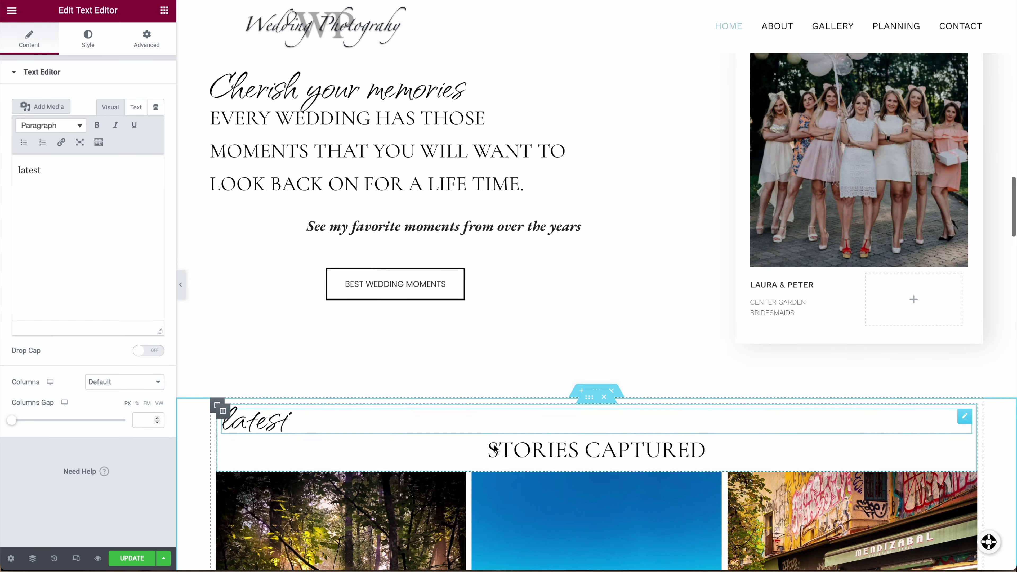
{"action": "scroll", "coordinate": [558, 446], "scroll_direction": "down", "scroll_amount": 1}
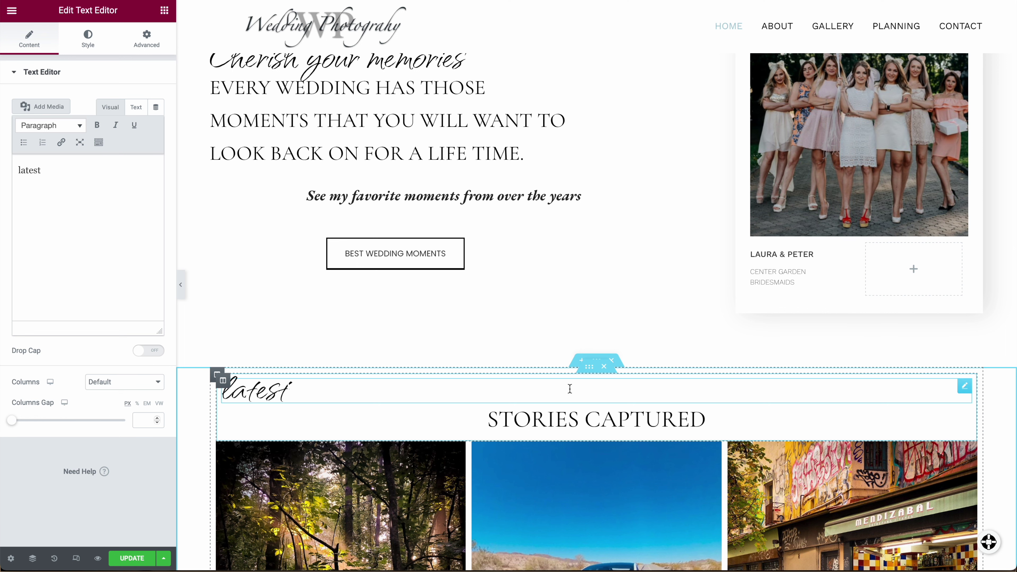
{"action": "left_click", "coordinate": [587, 372]}
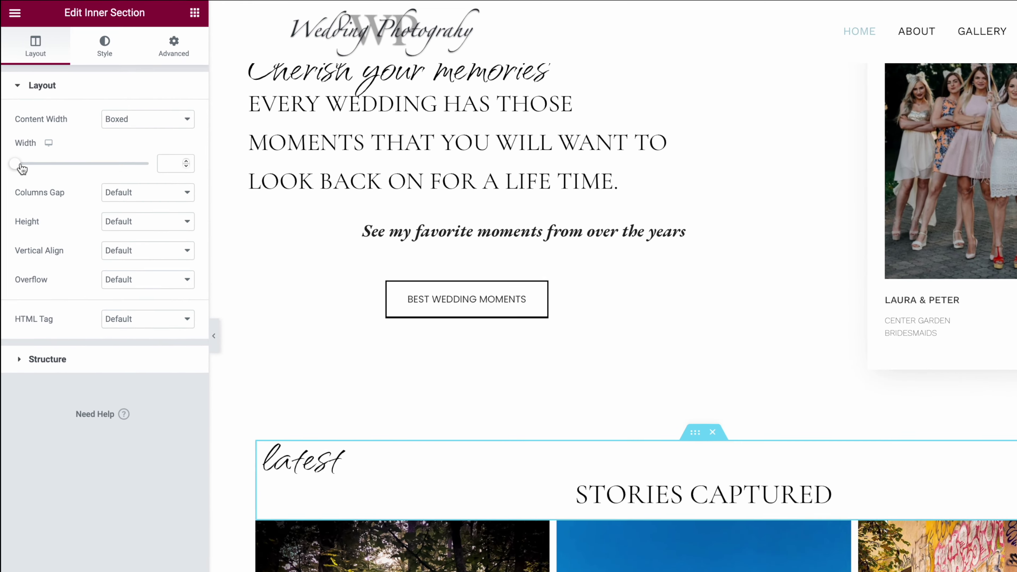
{"action": "left_click_drag", "start_coordinate": [12, 139], "coordinate": [41, 141]}
{"action": "left_click_drag", "start_coordinate": [55, 183], "coordinate": [22, 183]}
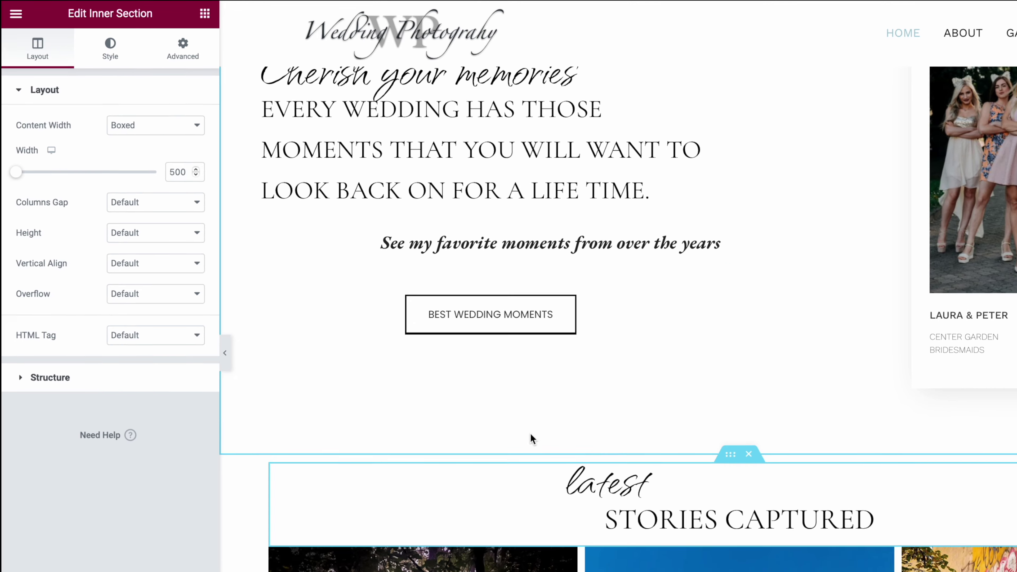
Add a new section area directly above the latest Stories Captured section and open the template library's blocks for it
{"action": "scroll", "coordinate": [883, 479], "scroll_direction": "down", "scroll_amount": 3}
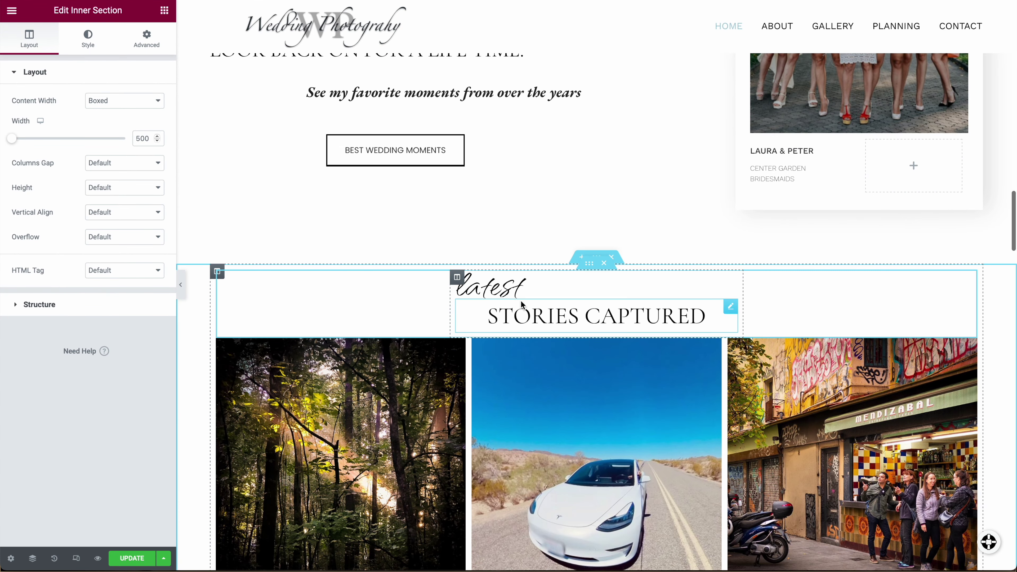
{"action": "scroll", "coordinate": [603, 323], "scroll_direction": "down", "scroll_amount": 6}
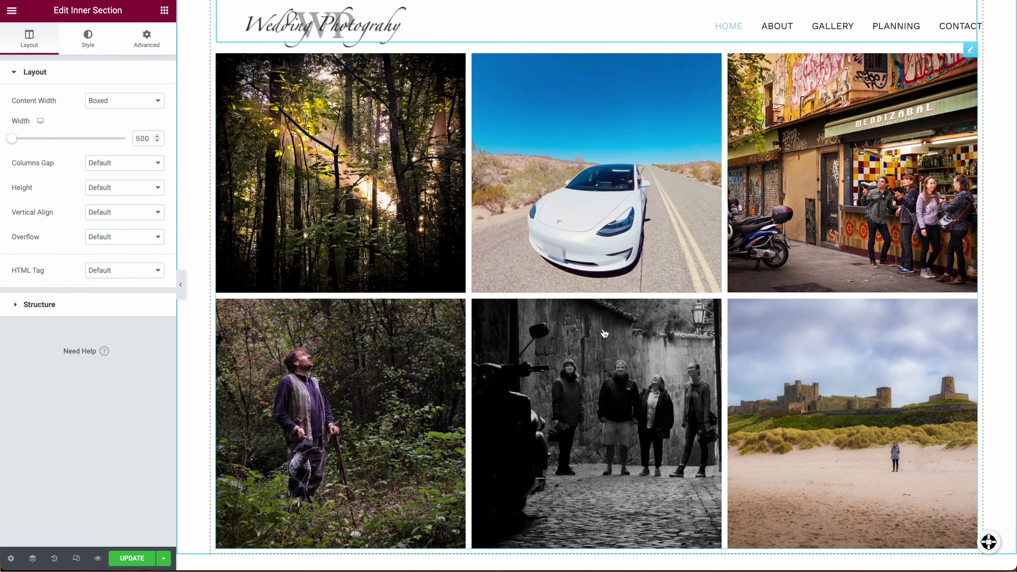
{"action": "scroll", "coordinate": [606, 356], "scroll_direction": "up", "scroll_amount": 3}
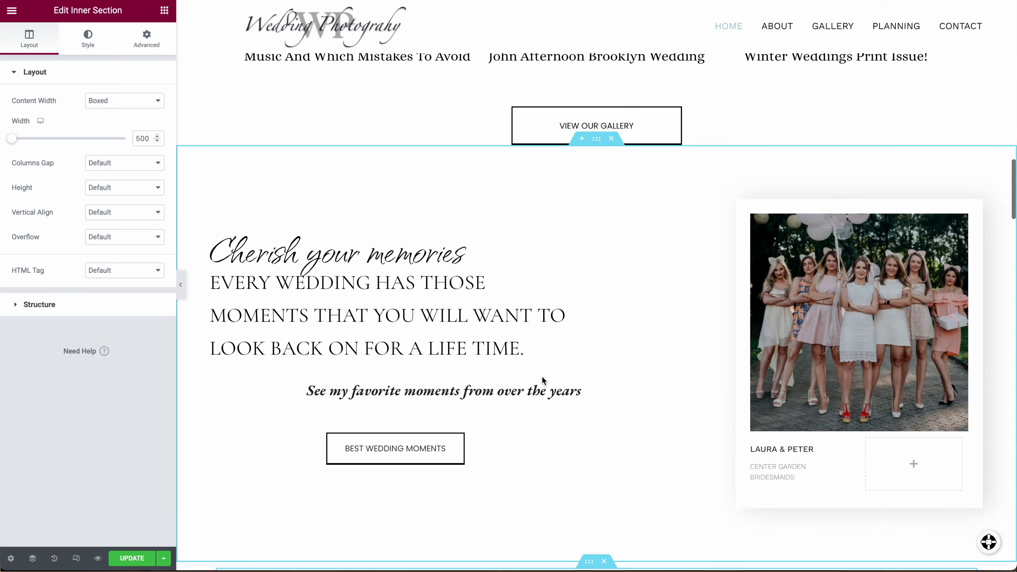
{"action": "scroll", "coordinate": [542, 377], "scroll_direction": "down", "scroll_amount": 4}
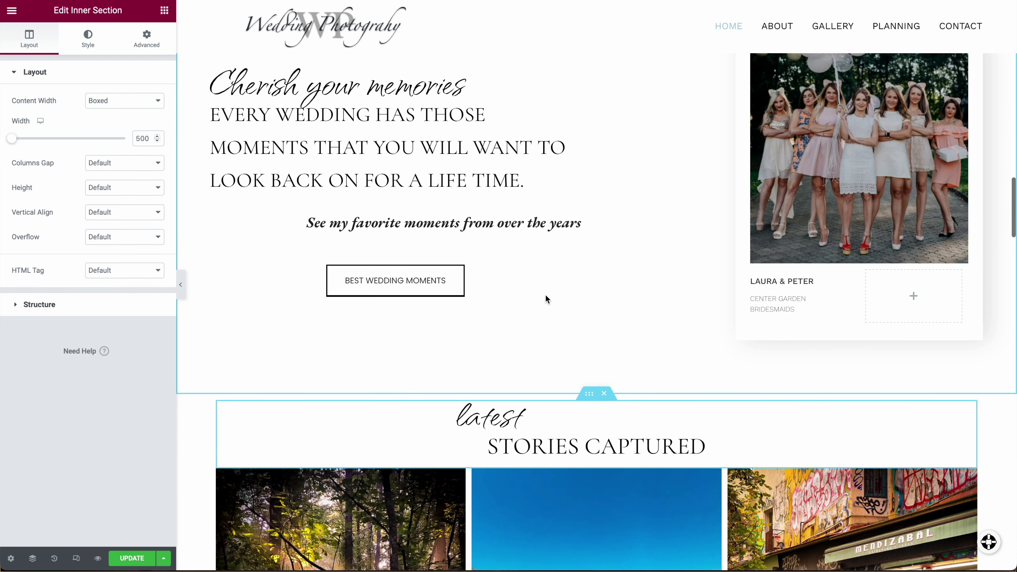
{"action": "scroll", "coordinate": [663, 294], "scroll_direction": "down", "scroll_amount": 3}
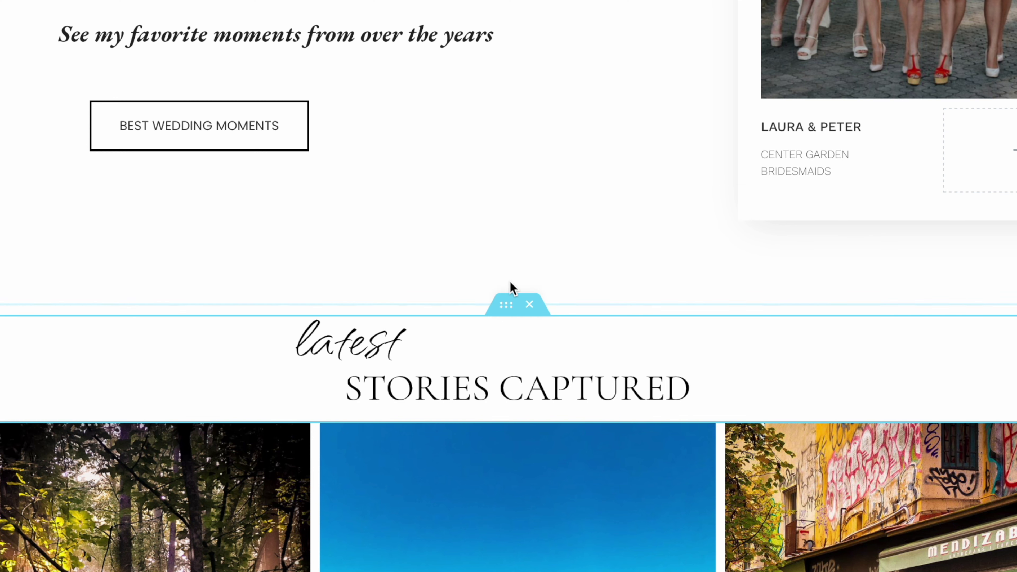
{"action": "left_click", "coordinate": [496, 298]}
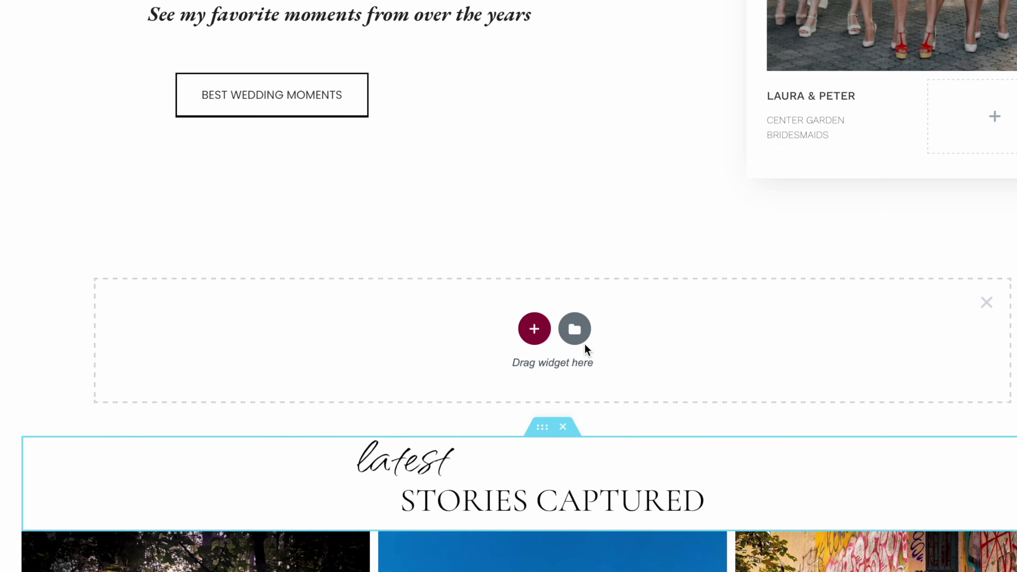
{"action": "left_click", "coordinate": [576, 337]}
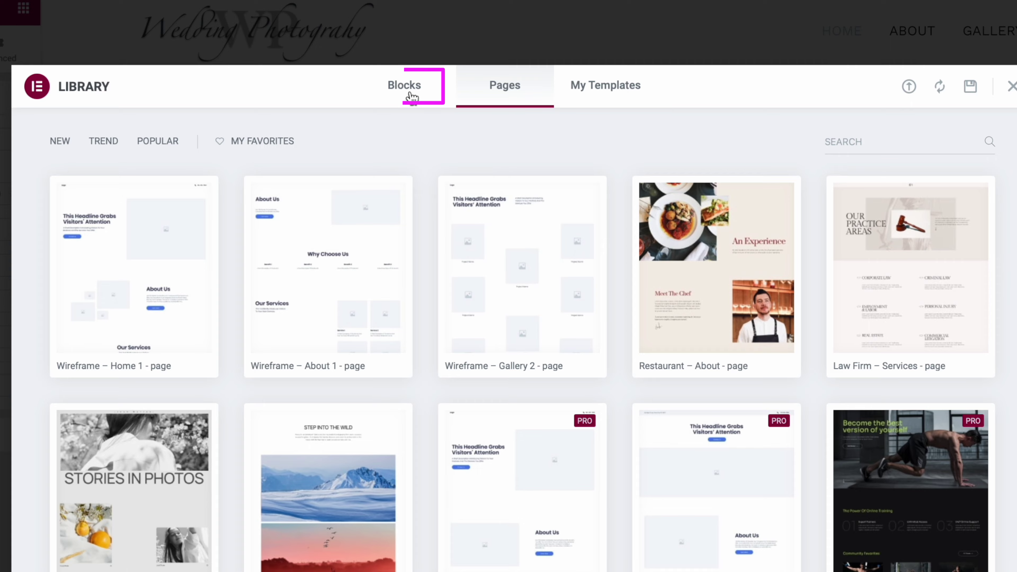
{"action": "left_click", "coordinate": [411, 97]}
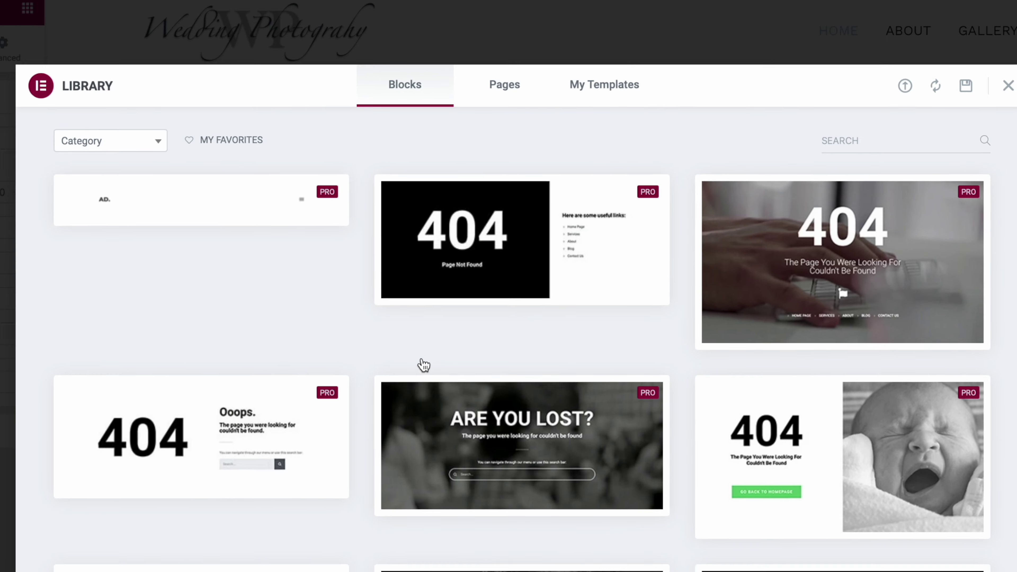
Insert the white About Company block with text, a button and the bicycle photo
{"action": "scroll", "coordinate": [420, 363], "scroll_direction": "down", "scroll_amount": 1}
{"action": "scroll", "coordinate": [431, 315], "scroll_direction": "down", "scroll_amount": 12}
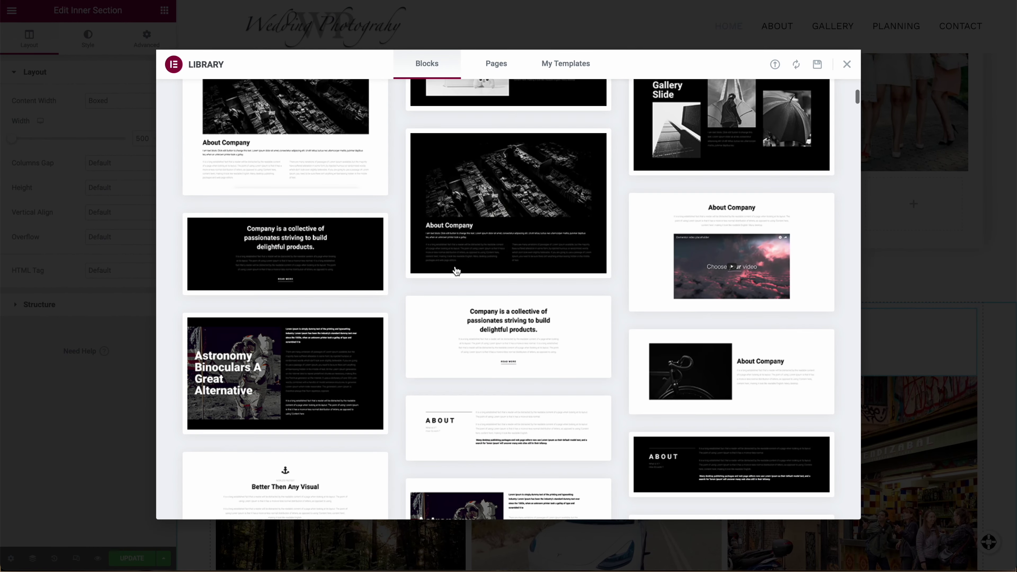
{"action": "scroll", "coordinate": [455, 265], "scroll_direction": "down", "scroll_amount": 5}
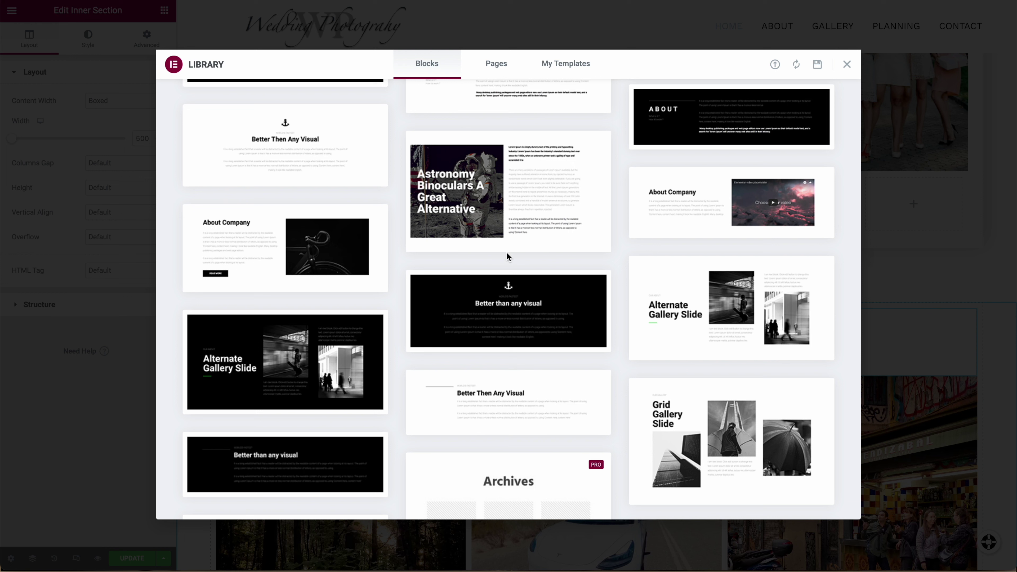
{"action": "mouse_move", "coordinate": [270, 232]}
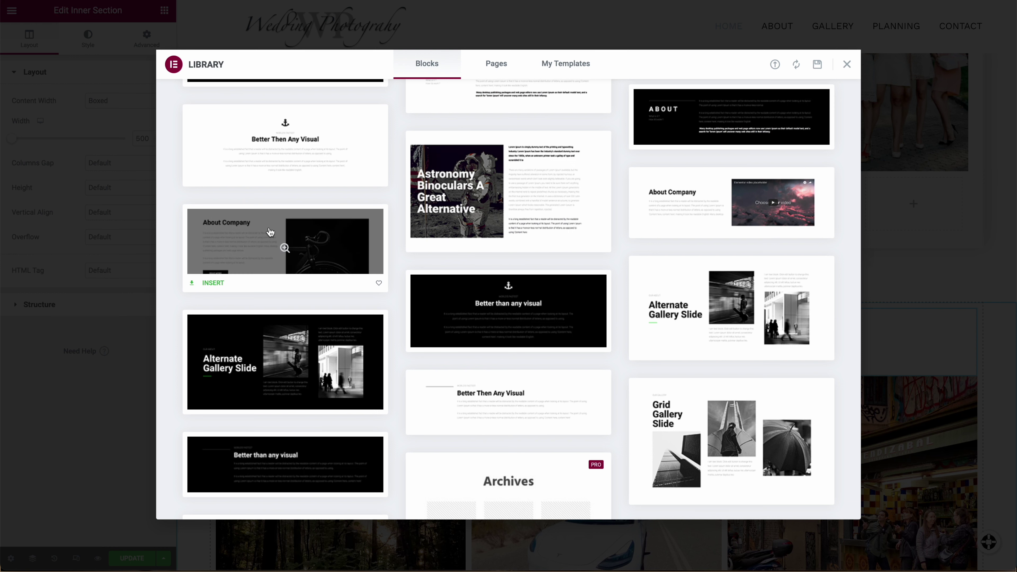
{"action": "left_click", "coordinate": [214, 283]}
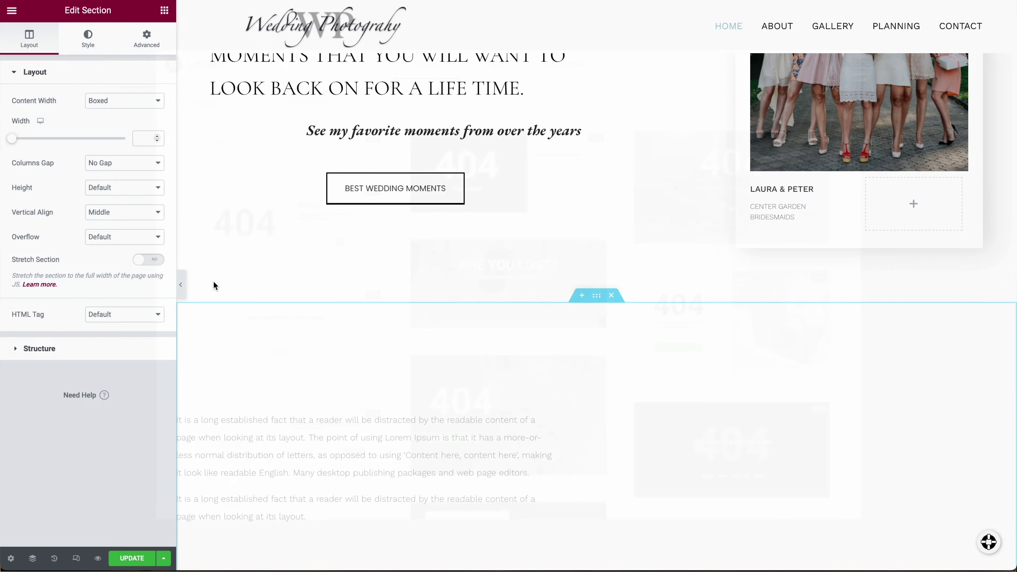
{"action": "scroll", "coordinate": [494, 328], "scroll_direction": "down", "scroll_amount": 2}
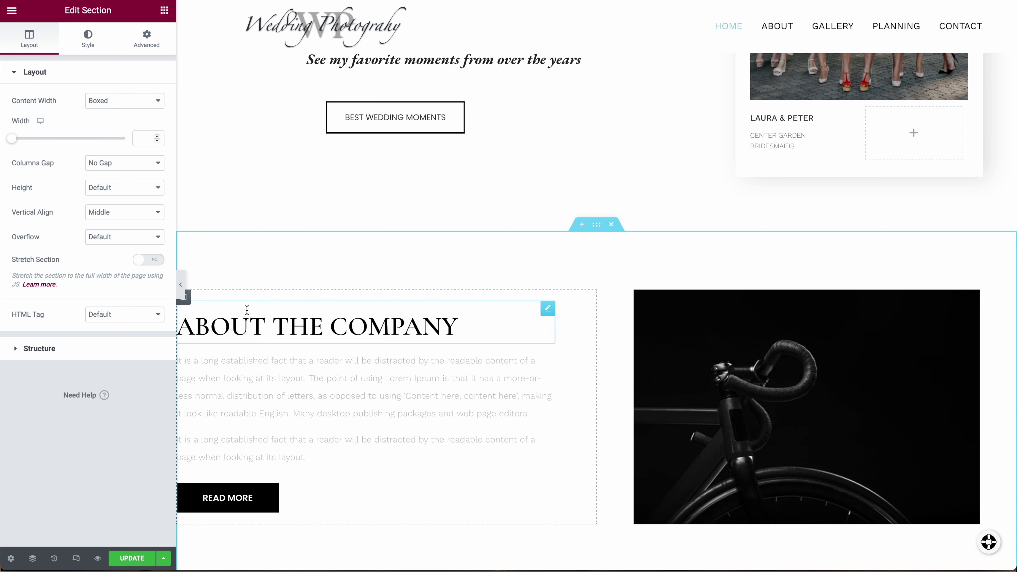
Change the inserted block's heading to "Capturing the Moment" and open its style settings
{"action": "triple_click", "coordinate": [265, 323]}
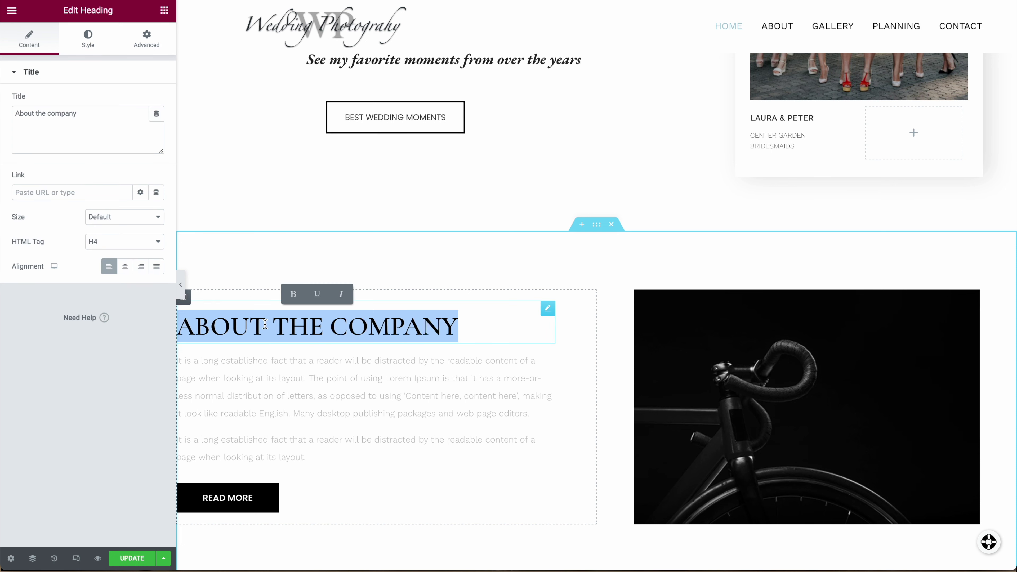
{"action": "type", "text": "Captur"}
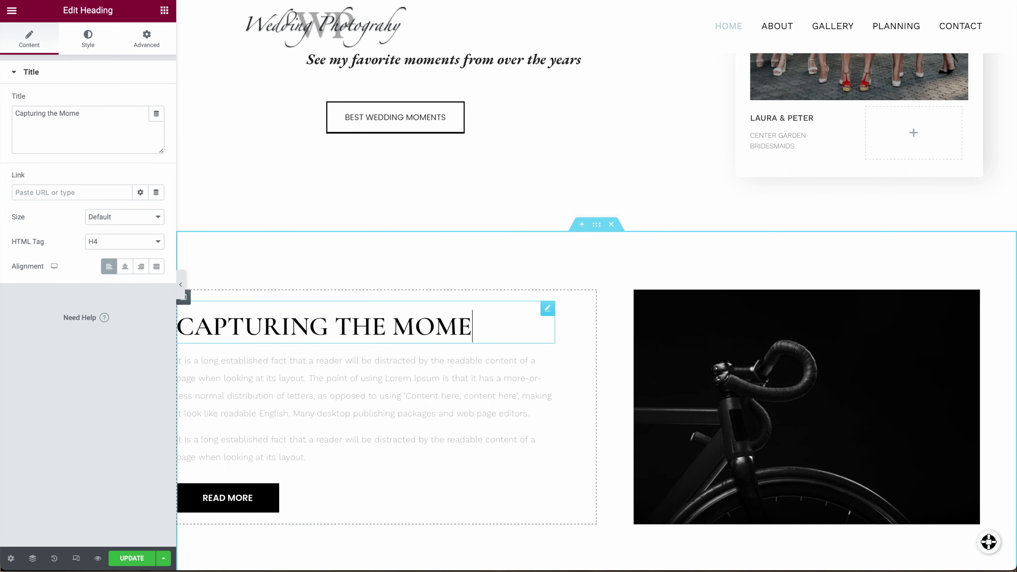
{"action": "left_click", "coordinate": [87, 38]}
{"action": "scroll", "coordinate": [378, 247], "scroll_direction": "down", "scroll_amount": 3}
Duplicate the "Cherish your memories" script text, move the copy above the Capturing the Moment heading and reword it as "I'm all about"
{"action": "scroll", "coordinate": [379, 247], "scroll_direction": "up", "scroll_amount": 7}
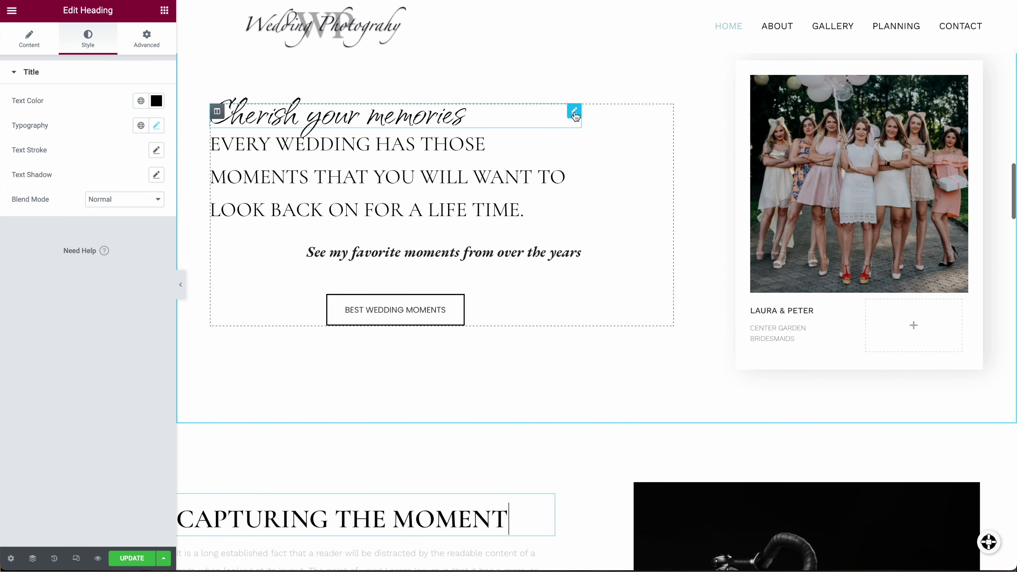
{"action": "right_click", "coordinate": [575, 117]}
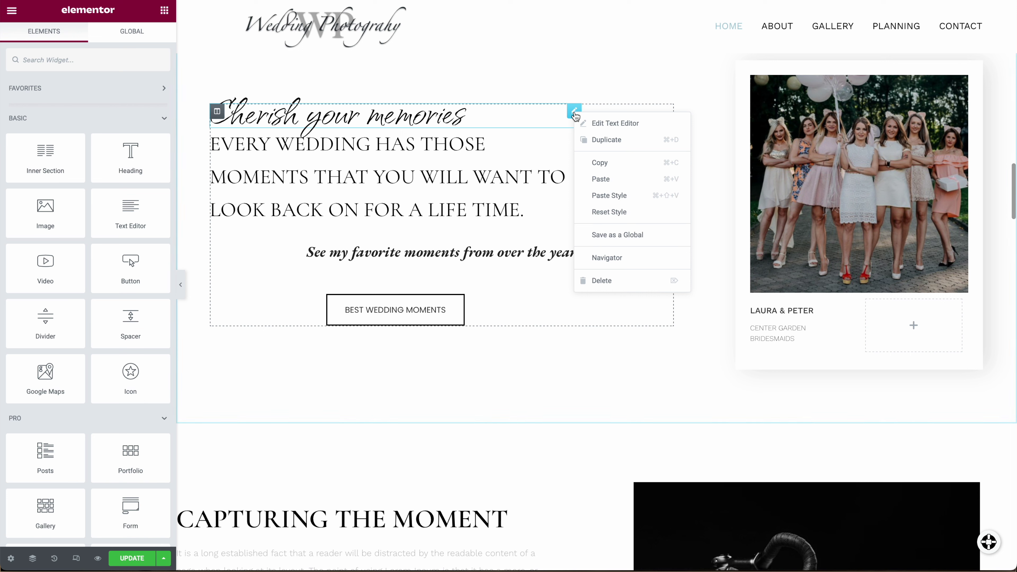
{"action": "left_click", "coordinate": [623, 148]}
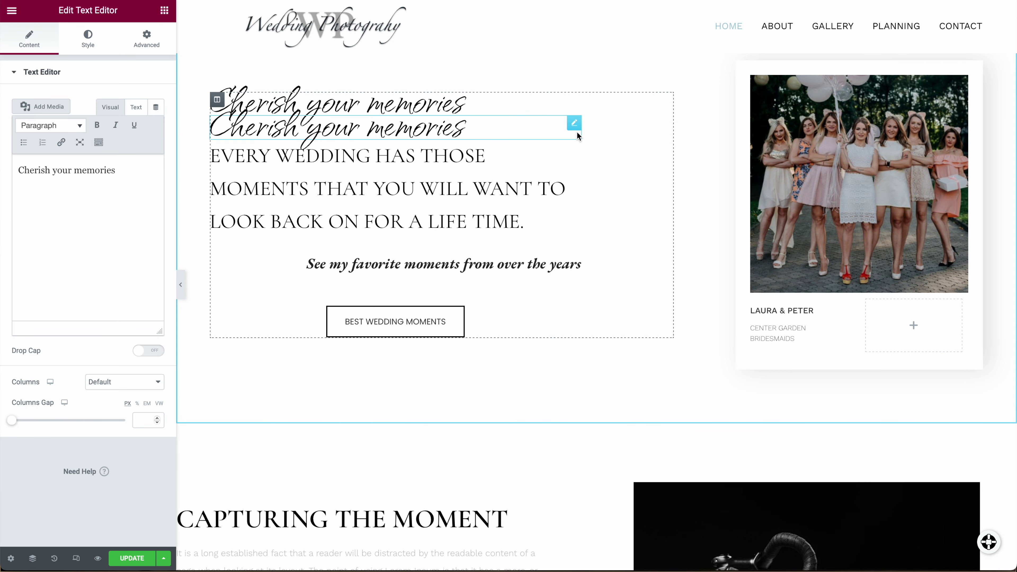
{"action": "left_click_drag", "start_coordinate": [576, 129], "coordinate": [323, 499]}
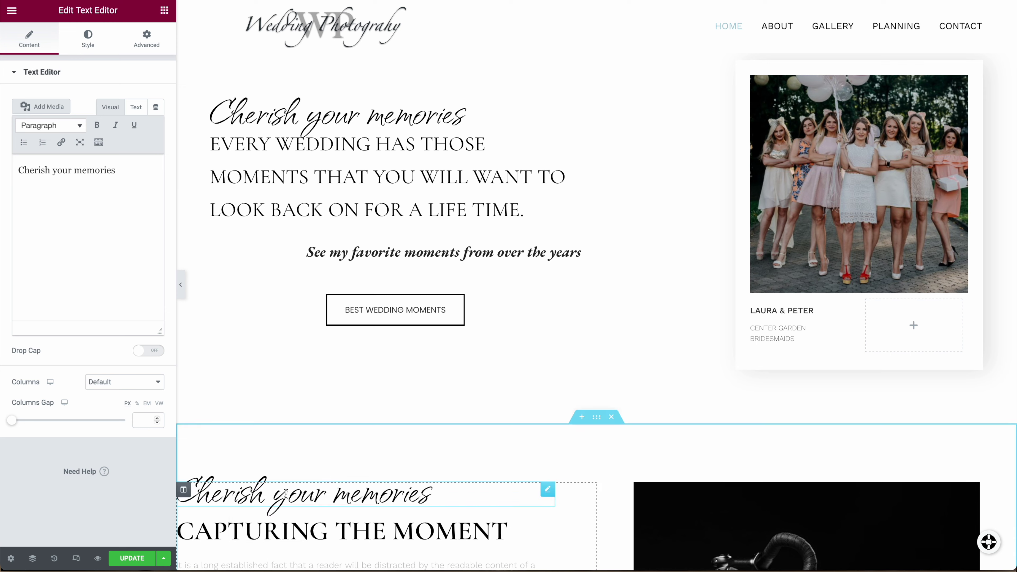
{"action": "triple_click", "coordinate": [285, 480]}
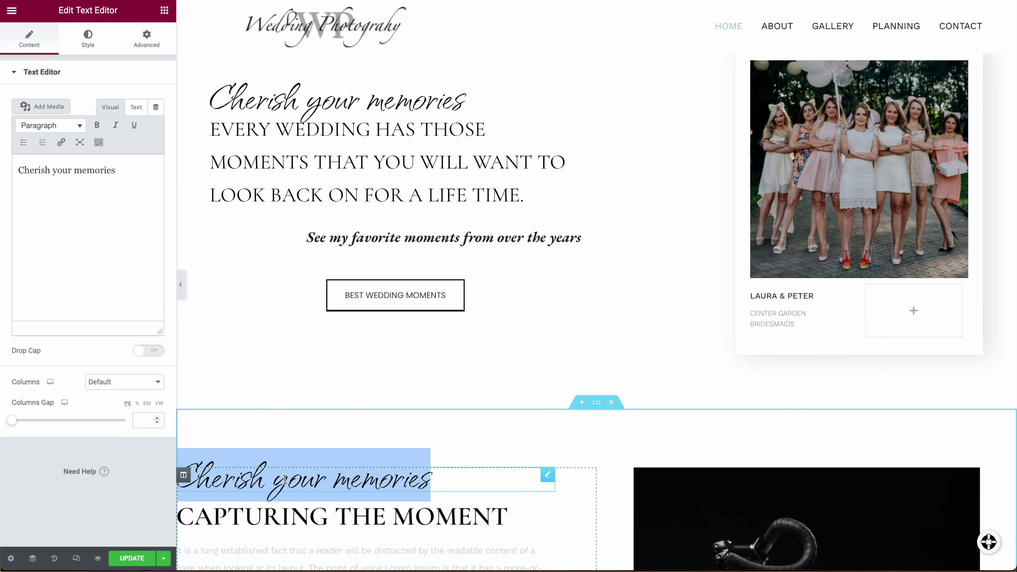
{"action": "type", "text": "I'm all about"}
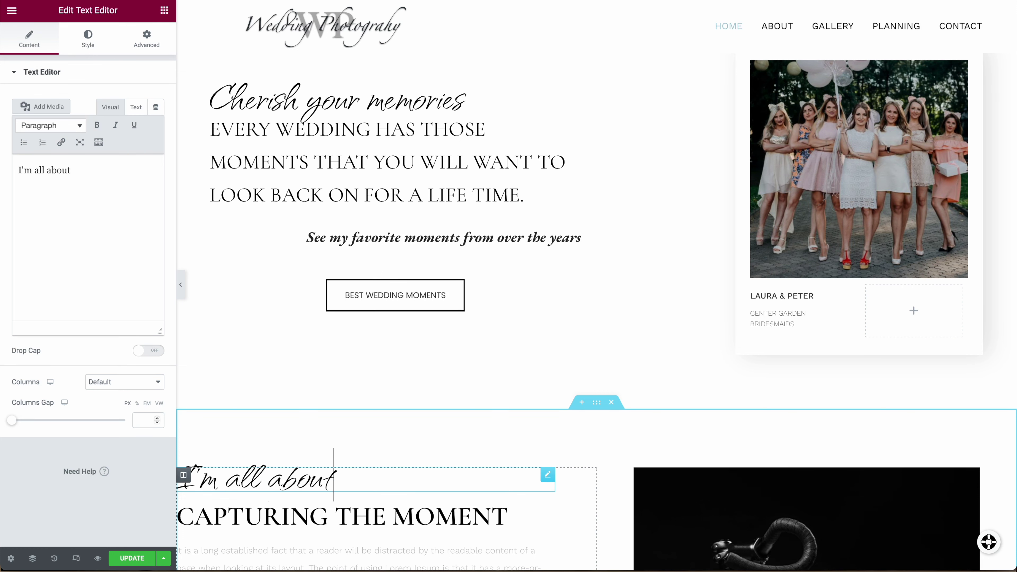
Delete the black Read More button below the Capturing the Moment paragraphs
{"action": "scroll", "coordinate": [382, 465], "scroll_direction": "down", "scroll_amount": 2}
{"action": "scroll", "coordinate": [385, 469], "scroll_direction": "down", "scroll_amount": 1}
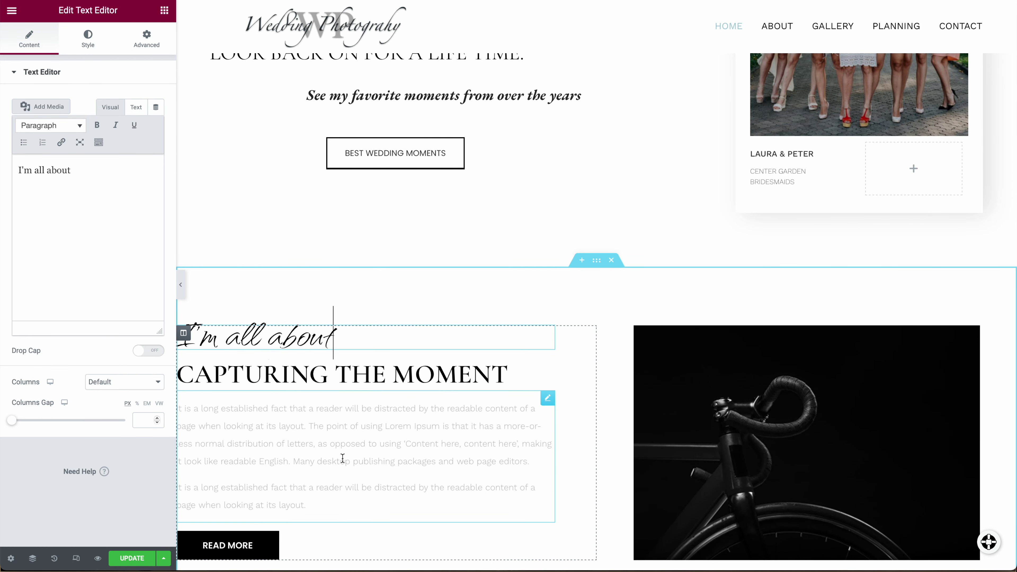
{"action": "scroll", "coordinate": [319, 462], "scroll_direction": "down", "scroll_amount": 2}
{"action": "scroll", "coordinate": [313, 425], "scroll_direction": "down", "scroll_amount": 3}
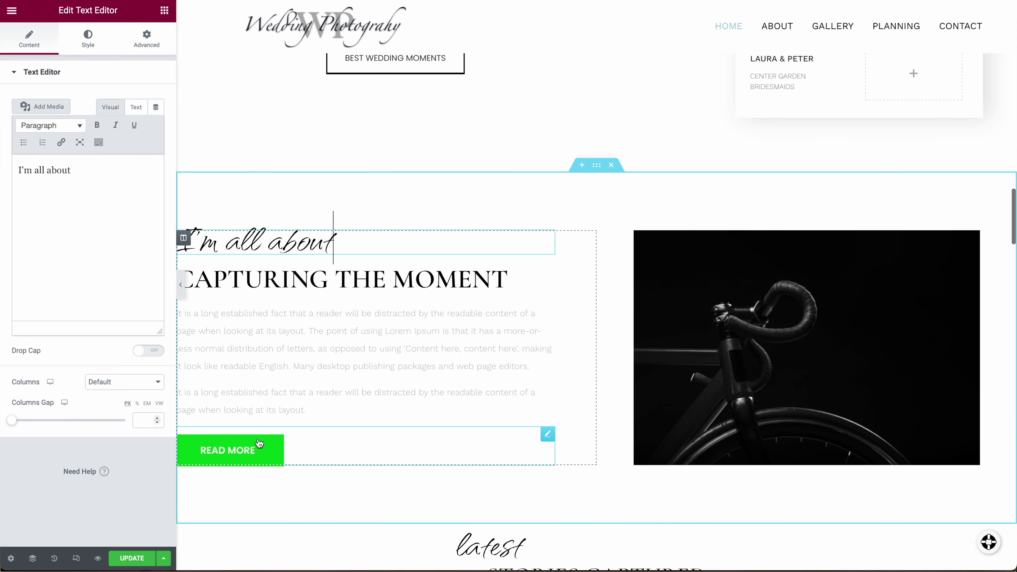
{"action": "right_click", "coordinate": [546, 437]}
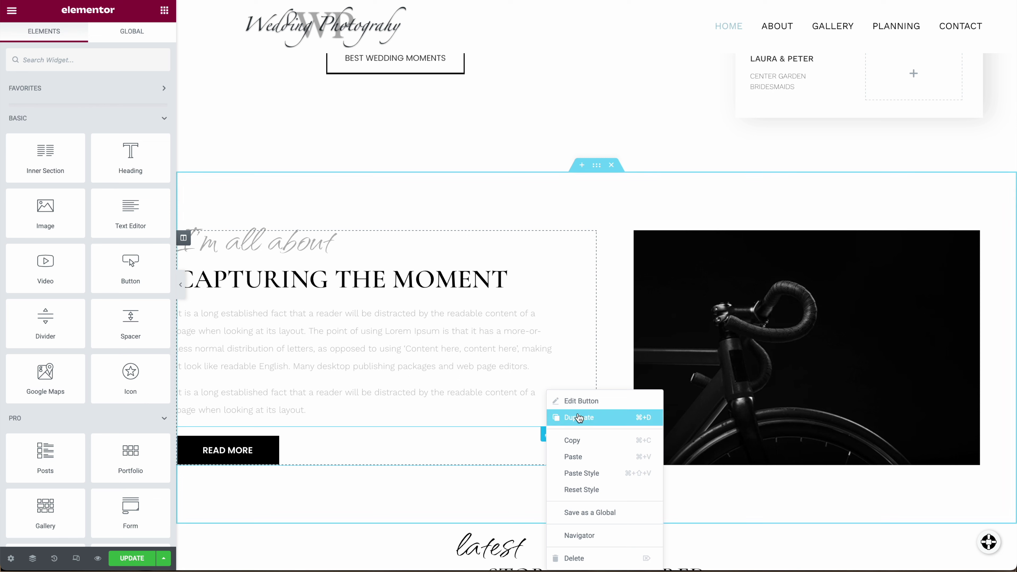
{"action": "left_click", "coordinate": [592, 559]}
{"action": "scroll", "coordinate": [484, 397], "scroll_direction": "up", "scroll_amount": 5}
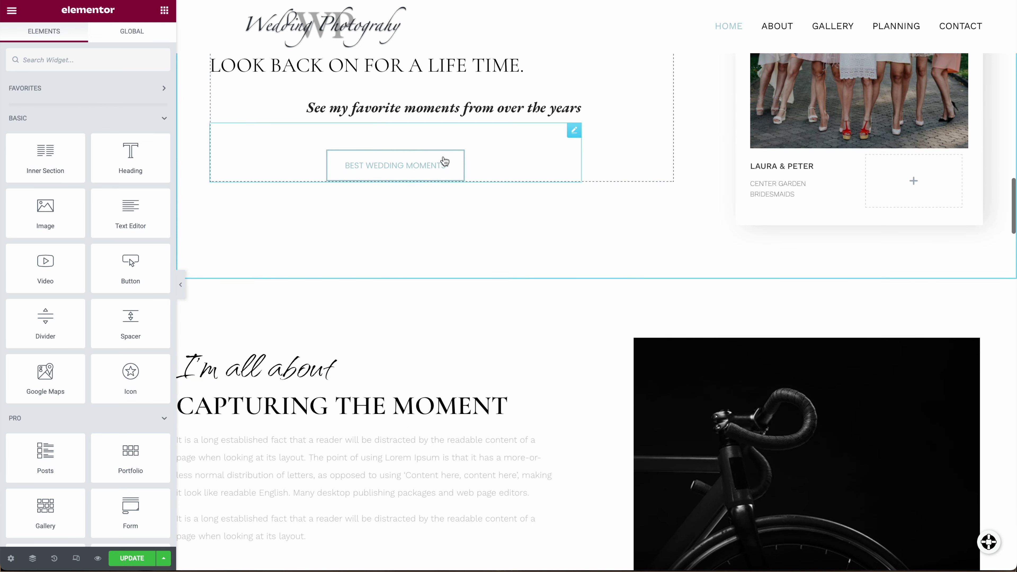
Duplicate the Best Wedding Moments button and move the copy below the Capturing the Moment paragraphs
{"action": "right_click", "coordinate": [574, 131]}
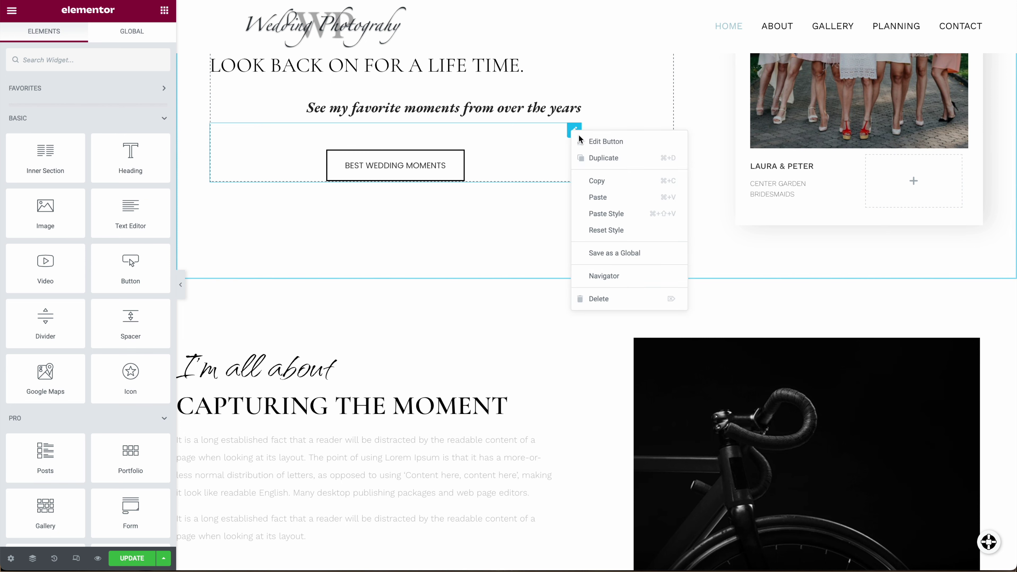
{"action": "left_click", "coordinate": [593, 158]}
{"action": "left_click_drag", "start_coordinate": [575, 162], "coordinate": [283, 486]}
{"action": "scroll", "coordinate": [434, 414], "scroll_direction": "down", "scroll_amount": 3}
{"action": "scroll", "coordinate": [437, 412], "scroll_direction": "up", "scroll_amount": 2}
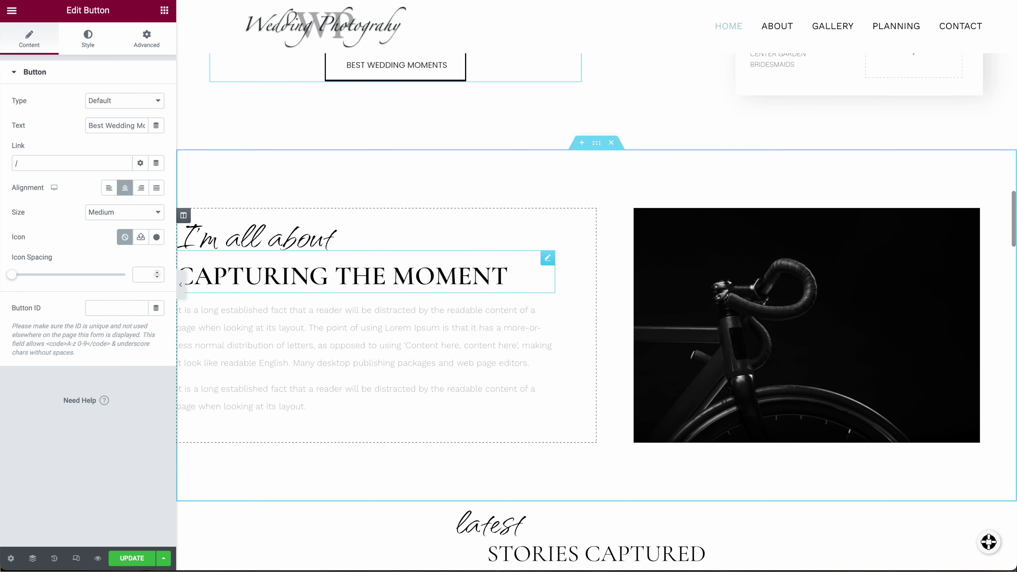
{"action": "left_click", "coordinate": [33, 560]}
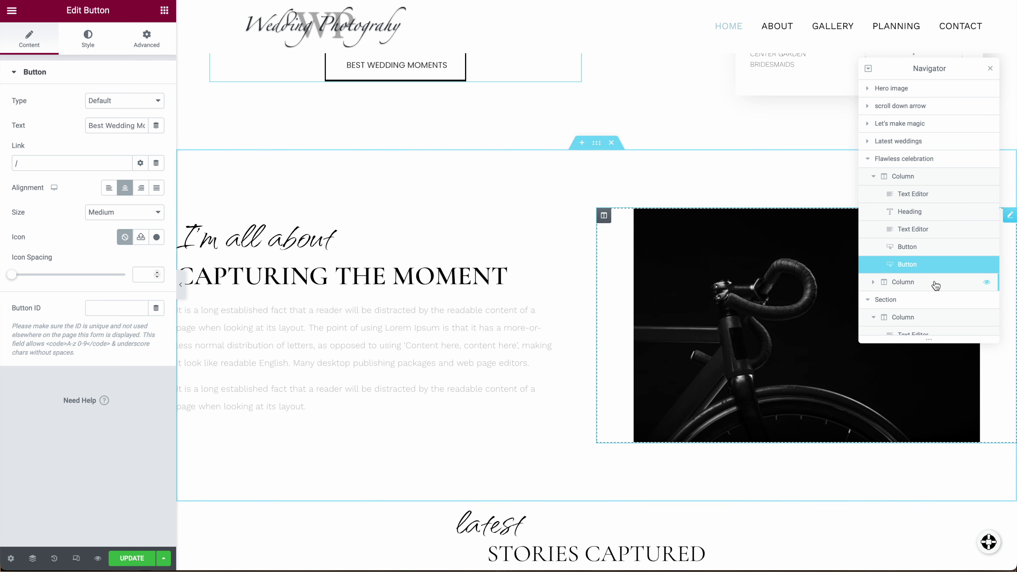
{"action": "scroll", "coordinate": [934, 286], "scroll_direction": "down", "scroll_amount": 3}
{"action": "scroll", "coordinate": [935, 285], "scroll_direction": "down", "scroll_amount": 1}
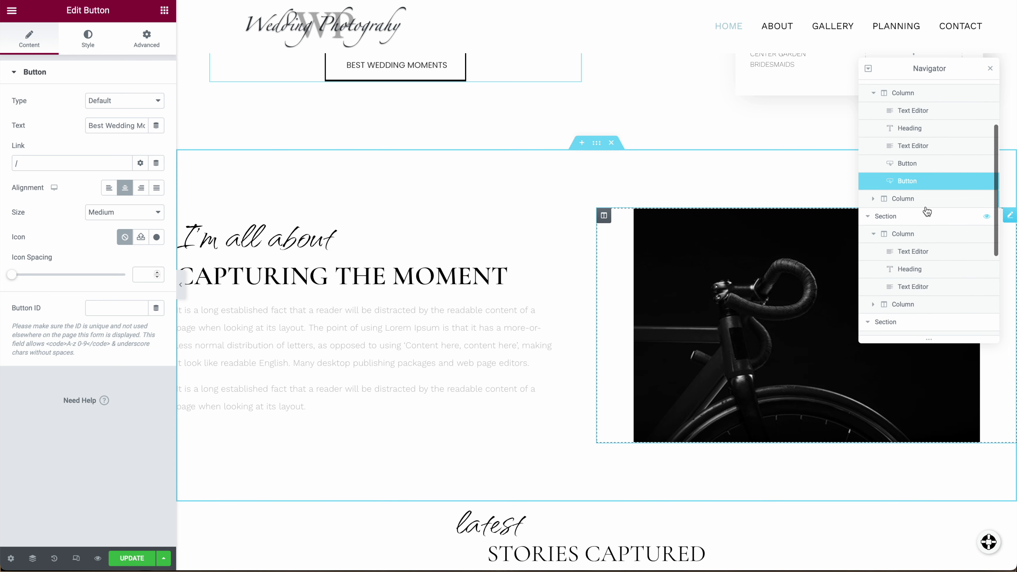
{"action": "left_click_drag", "start_coordinate": [907, 182], "coordinate": [915, 289]}
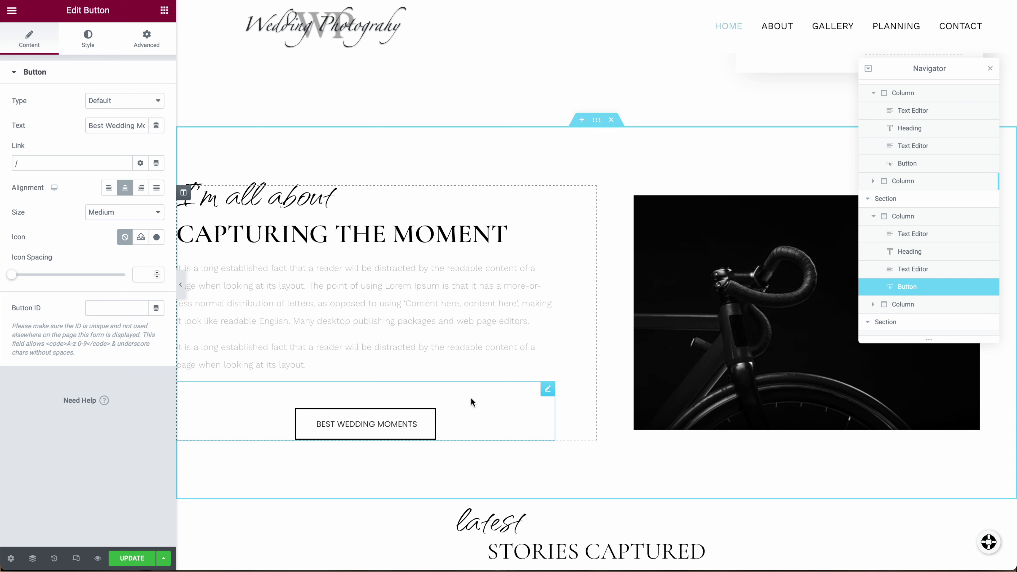
Relabel the copied button "About Me" with the link /about/, and update the page
{"action": "triple_click", "coordinate": [112, 130]}
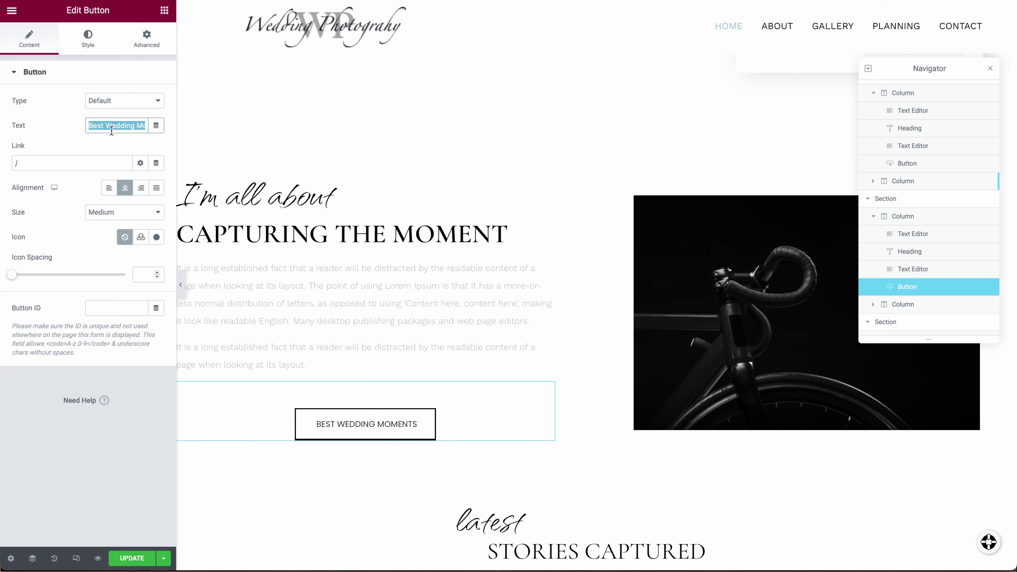
{"action": "type", "text": "About Me"}
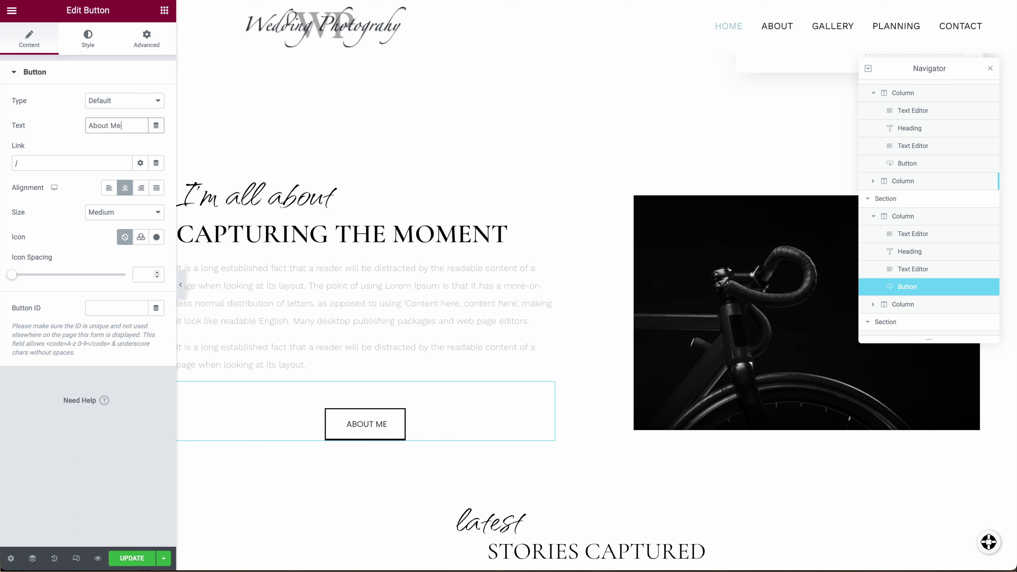
{"action": "left_click", "coordinate": [48, 165]}
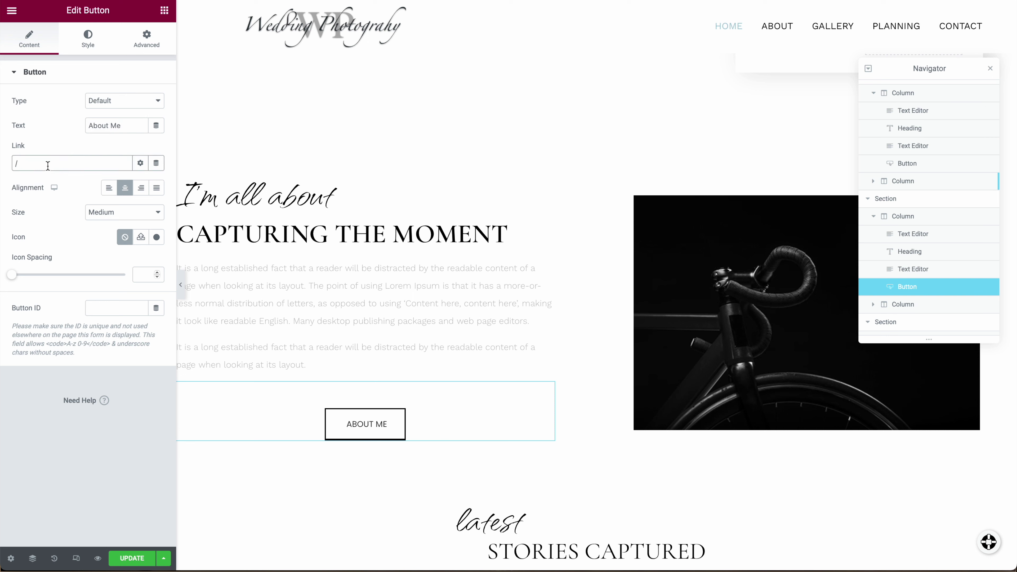
{"action": "type", "text": "a"}
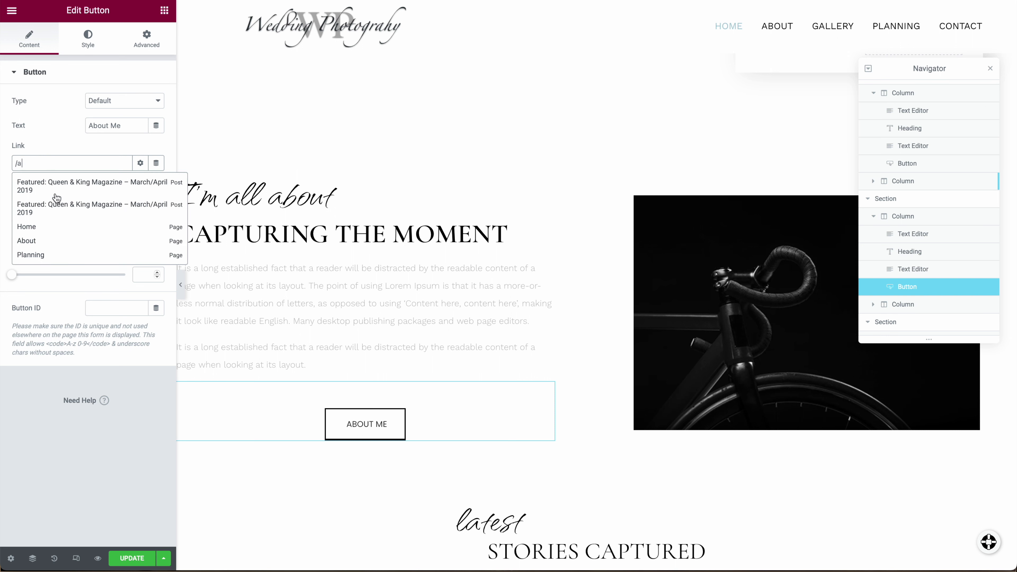
{"action": "left_click", "coordinate": [27, 242]}
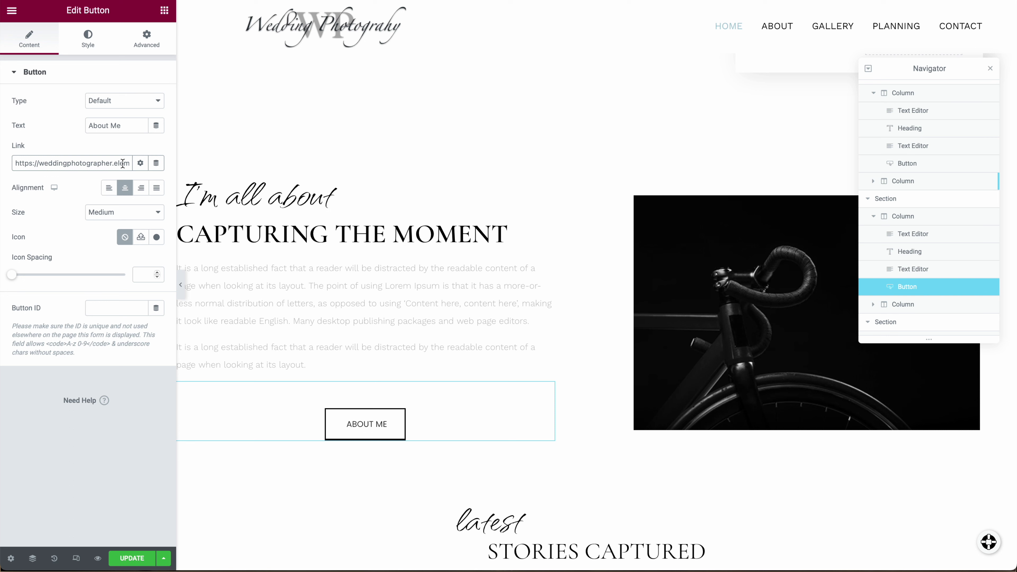
{"action": "left_click_drag", "start_coordinate": [123, 163], "coordinate": [10, 162]}
{"action": "key", "text": "BackSpace"}
{"action": "left_click_drag", "start_coordinate": [63, 161], "coordinate": [15, 163]}
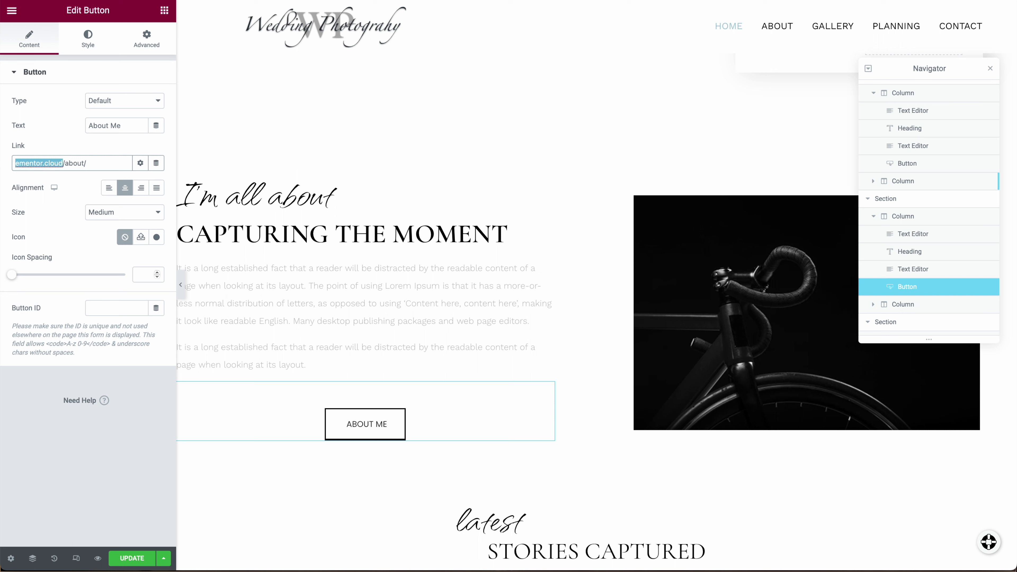
{"action": "key", "text": "BackSpace"}
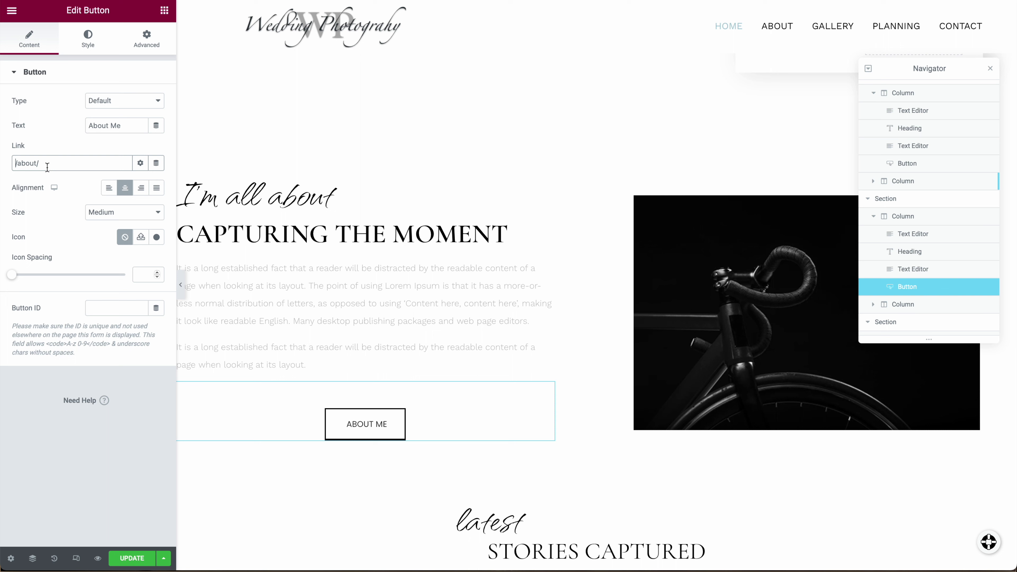
{"action": "left_click", "coordinate": [133, 558]}
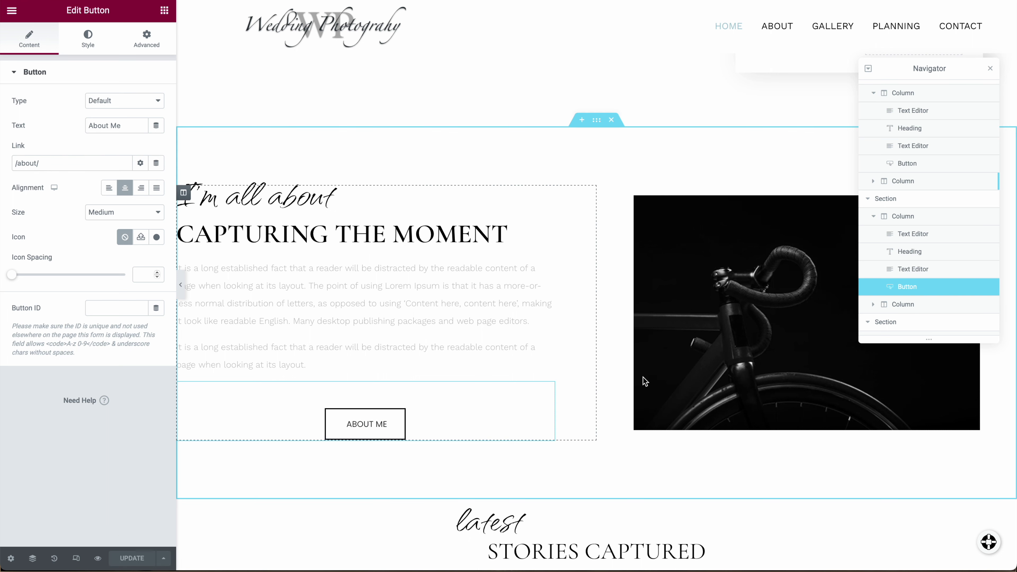
{"action": "left_click", "coordinate": [990, 68]}
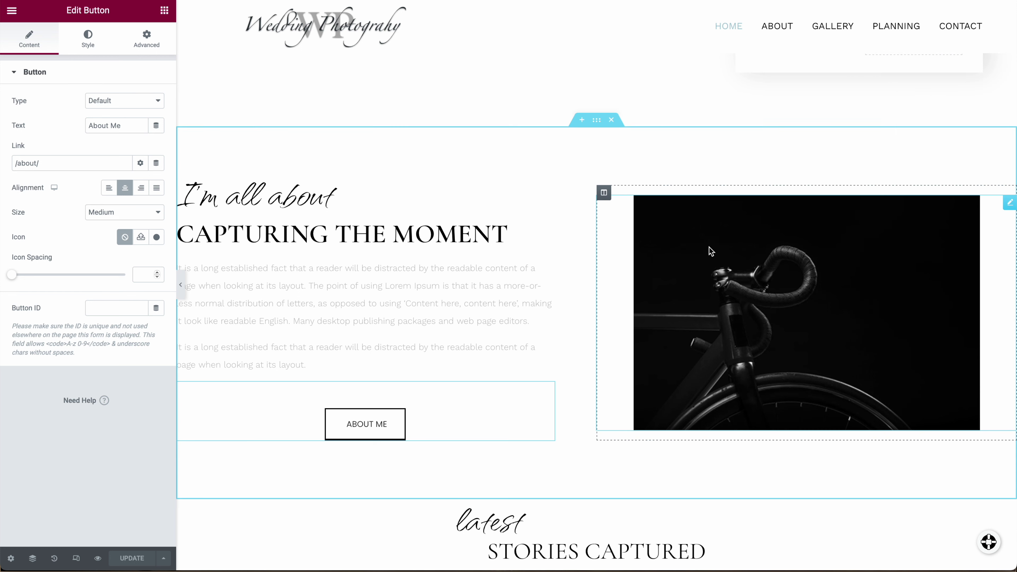
Replace the bicycle photo with the media library portrait of the smiling blonde woman against a black background
{"action": "left_click", "coordinate": [1009, 204]}
{"action": "mouse_move", "coordinate": [76, 134]}
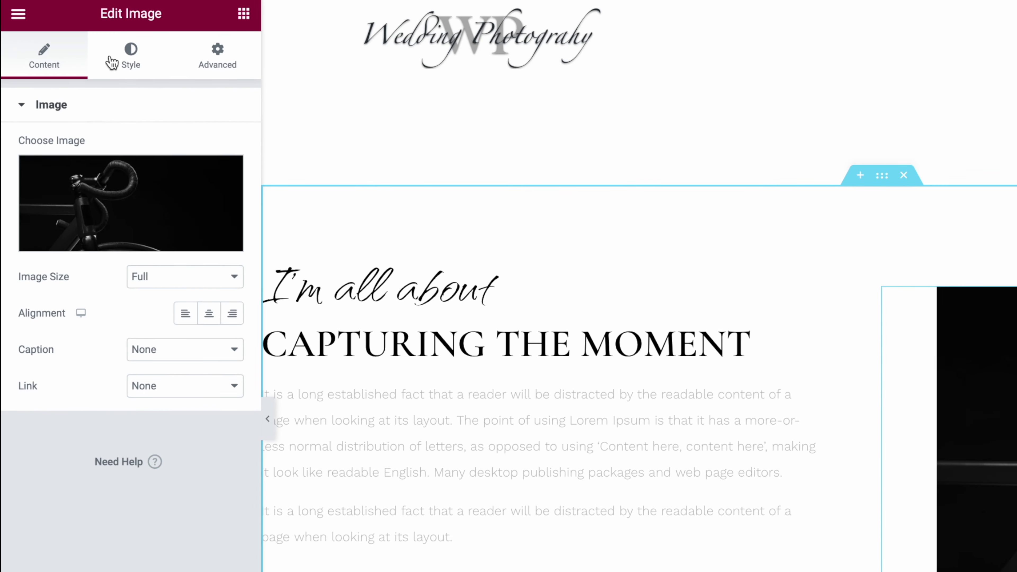
{"action": "left_click", "coordinate": [154, 241]}
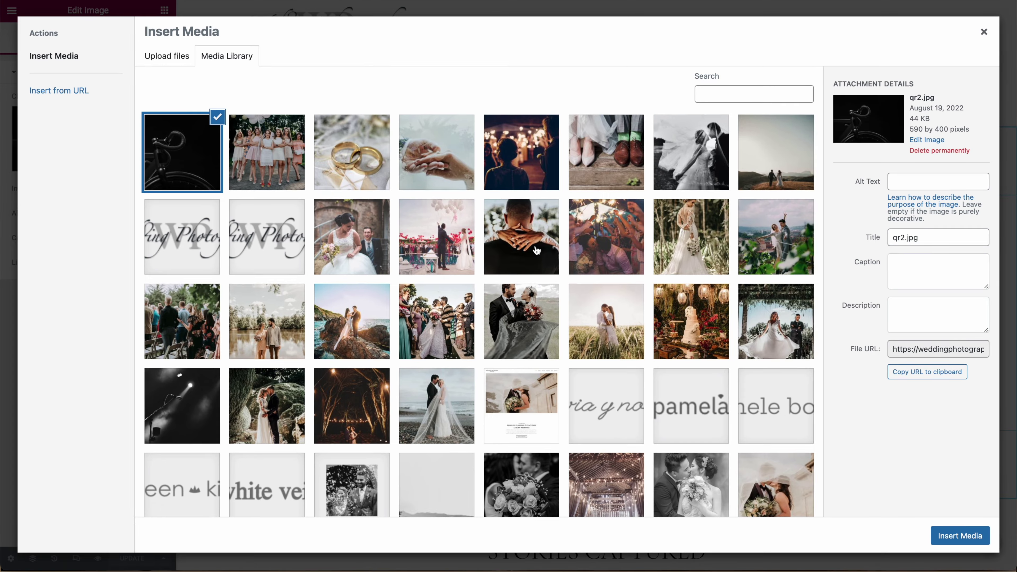
{"action": "scroll", "coordinate": [535, 267], "scroll_direction": "down", "scroll_amount": 8}
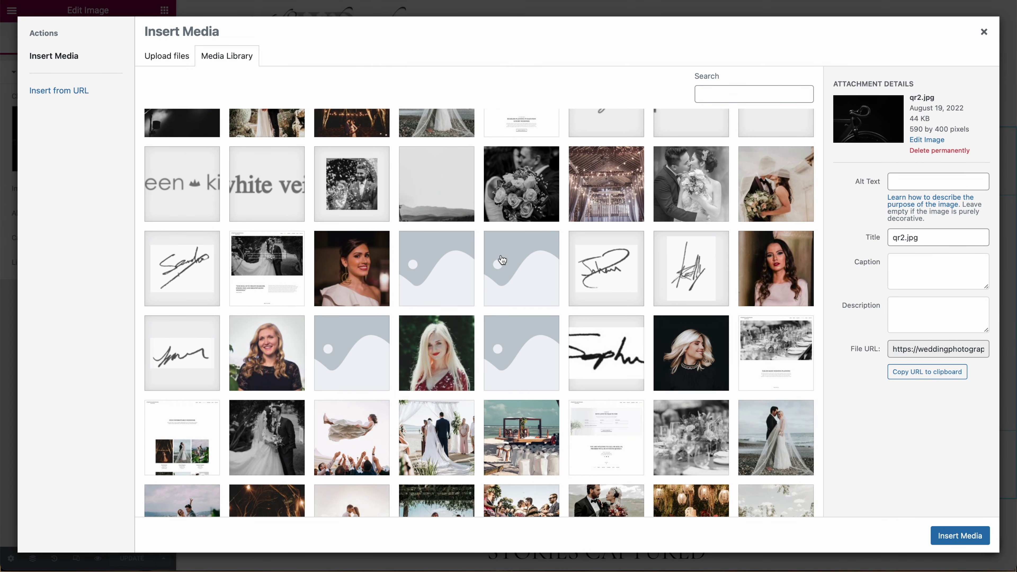
{"action": "left_click", "coordinate": [713, 356]}
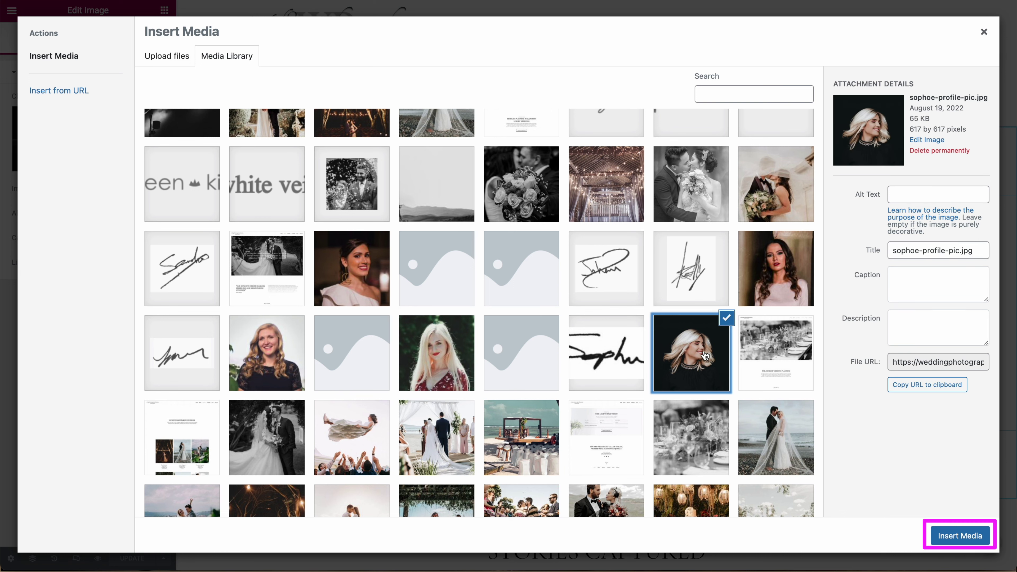
{"action": "left_click", "coordinate": [950, 531]}
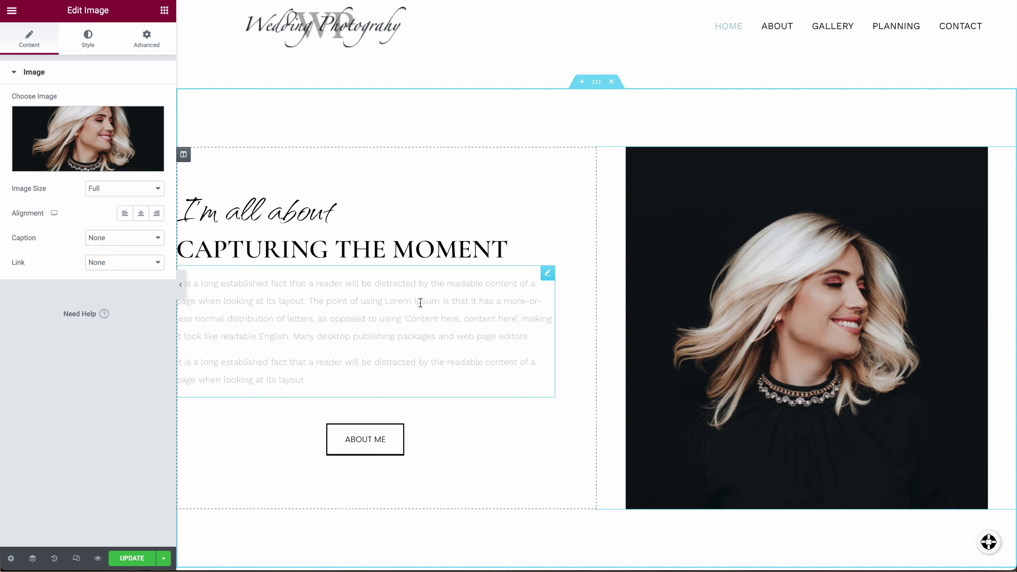
Review the home page layout at full width, from the hero image through the wedding sections
{"action": "scroll", "coordinate": [443, 279], "scroll_direction": "up", "scroll_amount": 2}
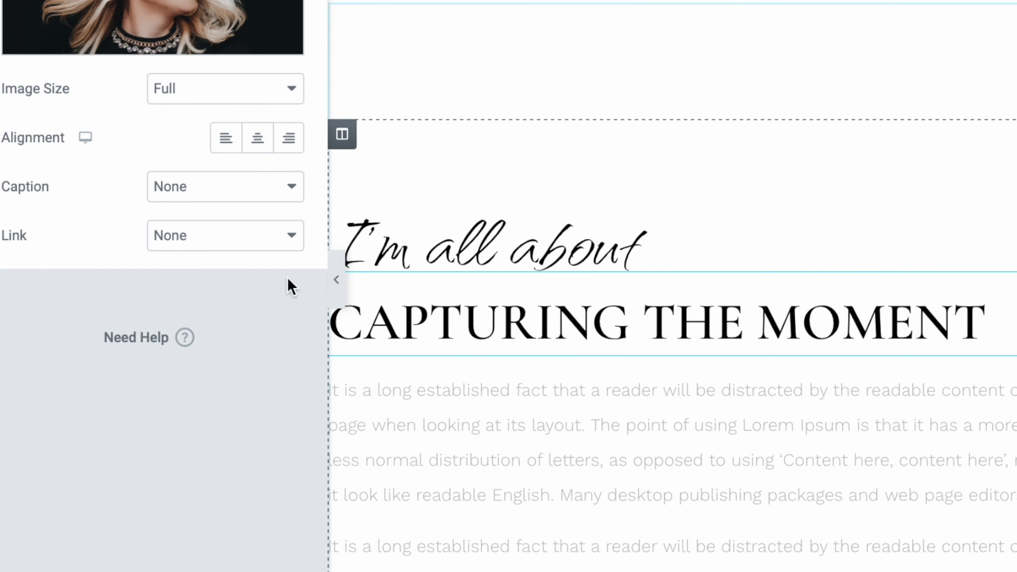
{"action": "scroll", "coordinate": [739, 189], "scroll_direction": "up", "scroll_amount": 5}
{"action": "scroll", "coordinate": [723, 229], "scroll_direction": "down", "scroll_amount": 2}
{"action": "scroll", "coordinate": [721, 227], "scroll_direction": "down", "scroll_amount": 1}
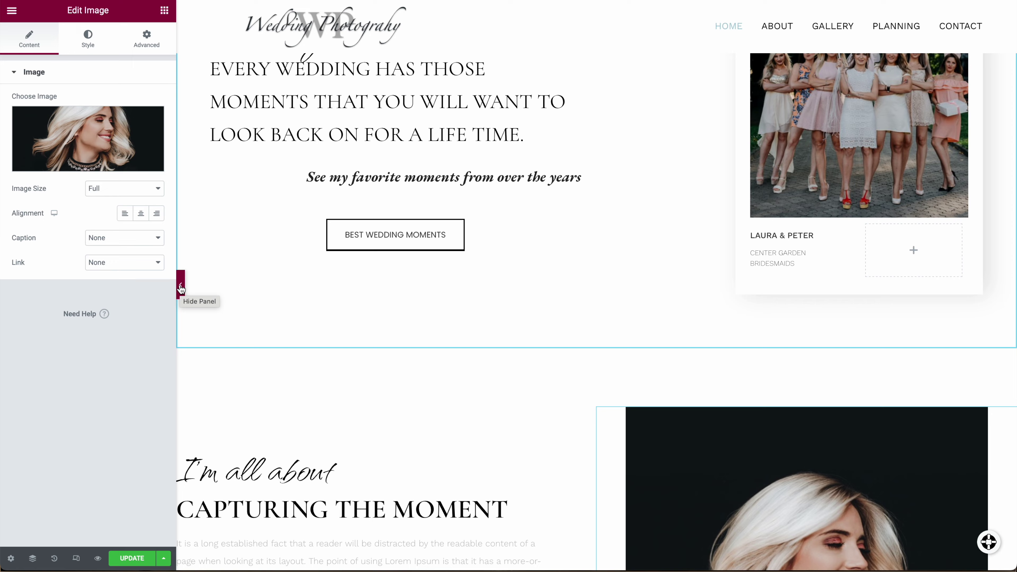
{"action": "left_click", "coordinate": [181, 288]}
{"action": "scroll", "coordinate": [531, 352], "scroll_direction": "up", "scroll_amount": 5}
{"action": "scroll", "coordinate": [531, 356], "scroll_direction": "up", "scroll_amount": 10}
{"action": "scroll", "coordinate": [532, 352], "scroll_direction": "down", "scroll_amount": 15}
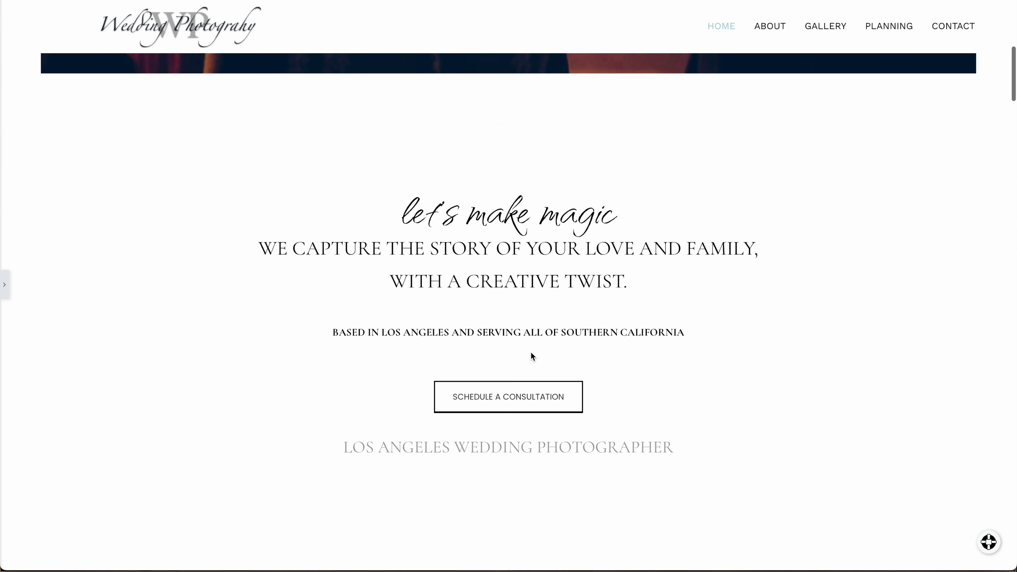
{"action": "scroll", "coordinate": [531, 356], "scroll_direction": "up", "scroll_amount": 15}
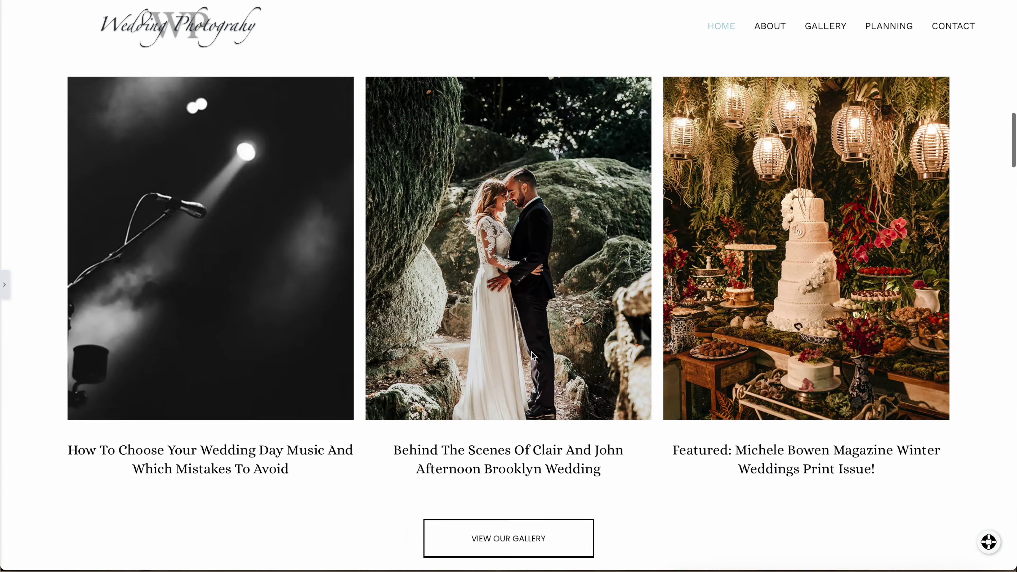
{"action": "scroll", "coordinate": [539, 367], "scroll_direction": "down", "scroll_amount": 8}
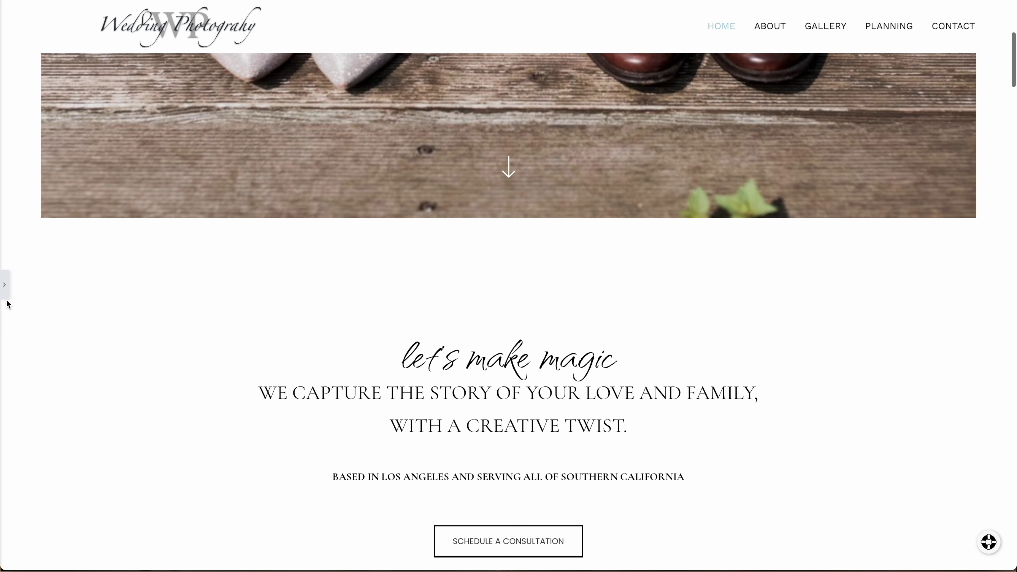
{"action": "left_click", "coordinate": [5, 285]}
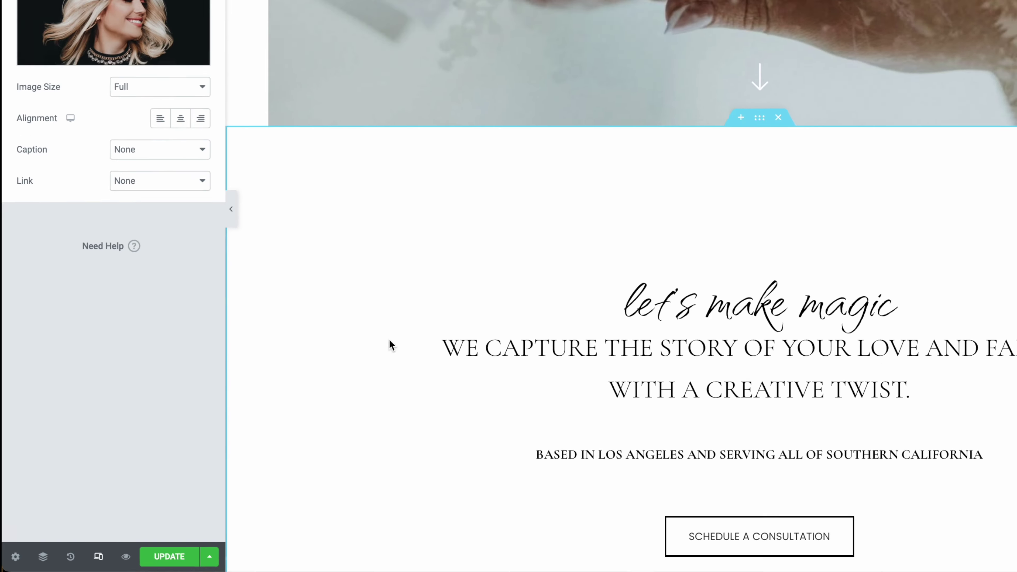
Switch the page to the mobile responsive view and check its layout, ending at the "let's make magic" section
{"action": "left_click", "coordinate": [98, 556]}
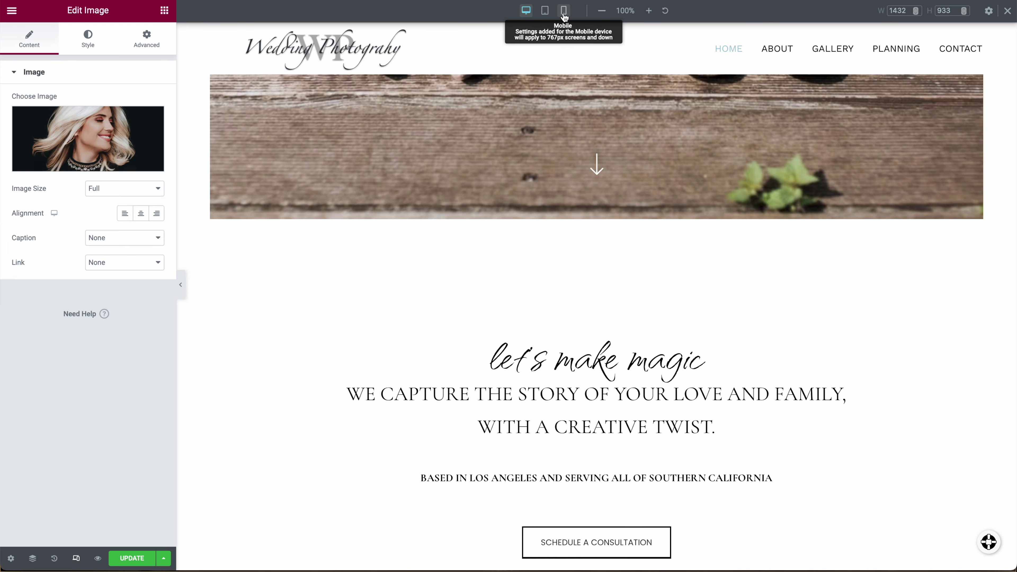
{"action": "left_click", "coordinate": [564, 13]}
{"action": "scroll", "coordinate": [596, 160], "scroll_direction": "down", "scroll_amount": 15}
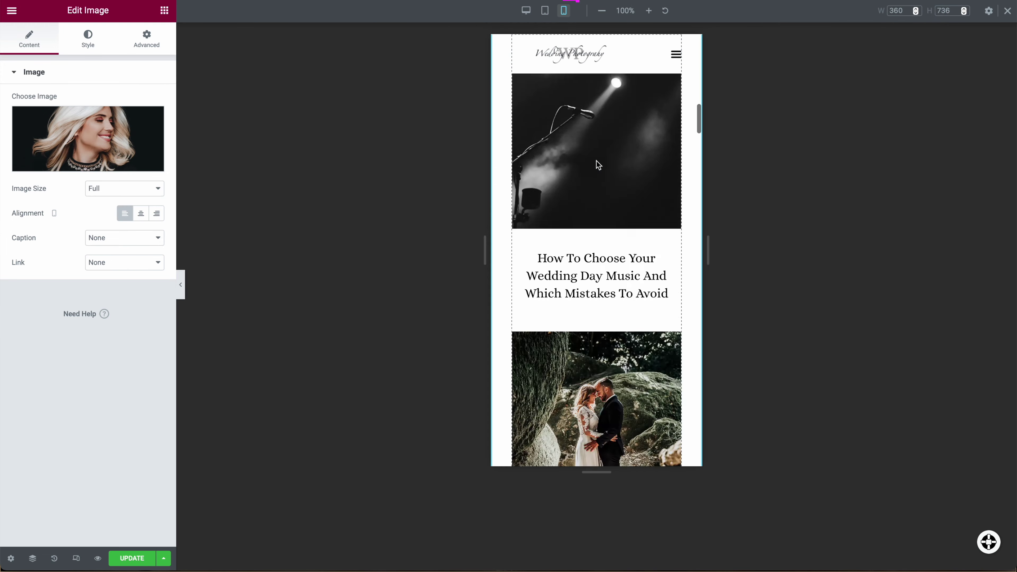
{"action": "scroll", "coordinate": [617, 212], "scroll_direction": "down", "scroll_amount": 10}
{"action": "scroll", "coordinate": [617, 212], "scroll_direction": "up", "scroll_amount": 15}
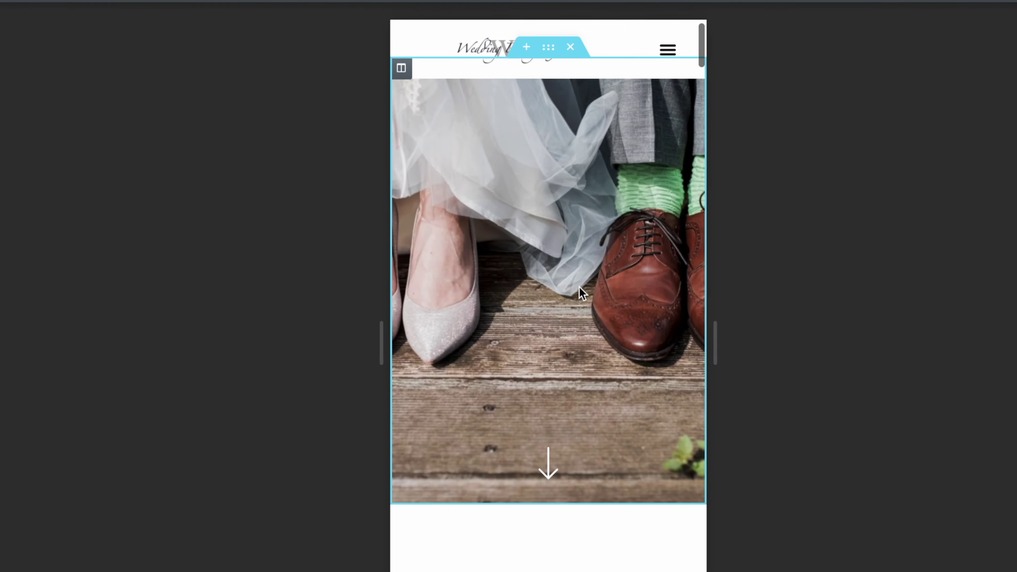
{"action": "scroll", "coordinate": [579, 286], "scroll_direction": "down", "scroll_amount": 3}
{"action": "scroll", "coordinate": [571, 303], "scroll_direction": "down", "scroll_amount": 2}
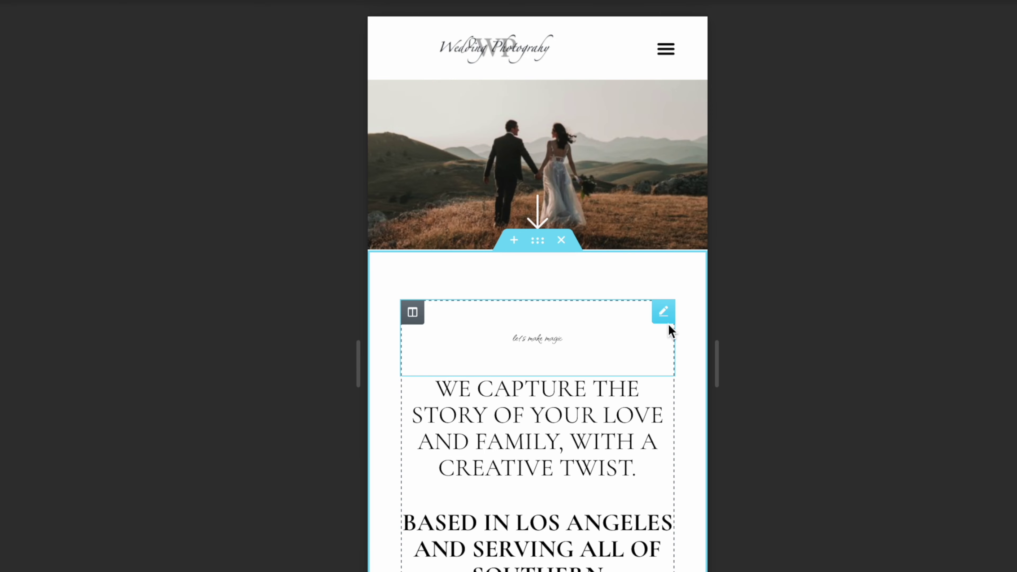
Set the mobile font size of the "let's make magic" script text to 50 px
{"action": "left_click", "coordinate": [664, 312]}
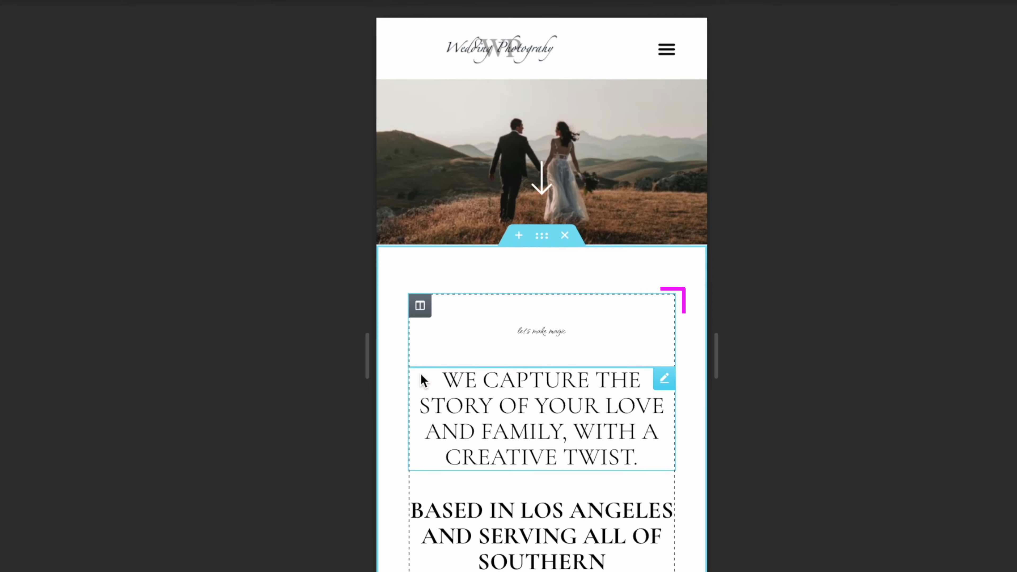
{"action": "left_click", "coordinate": [62, 34]}
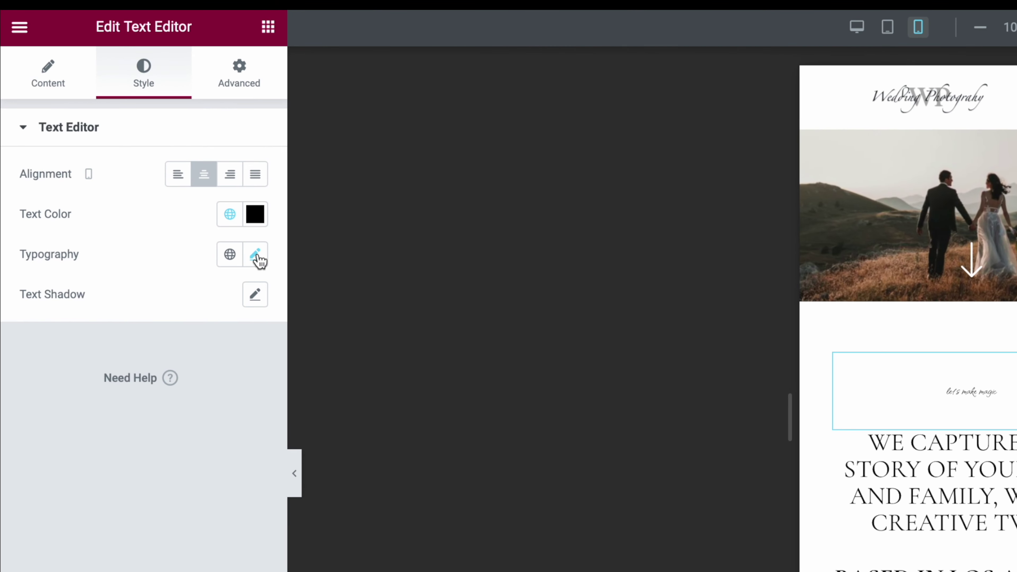
{"action": "left_click", "coordinate": [256, 255]}
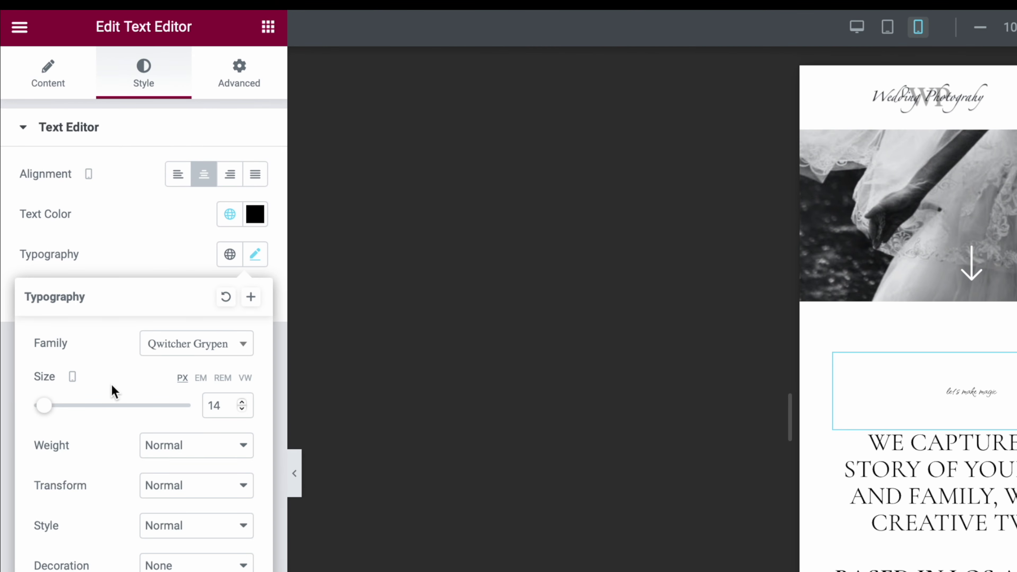
{"action": "left_click_drag", "start_coordinate": [57, 406], "coordinate": [78, 409]}
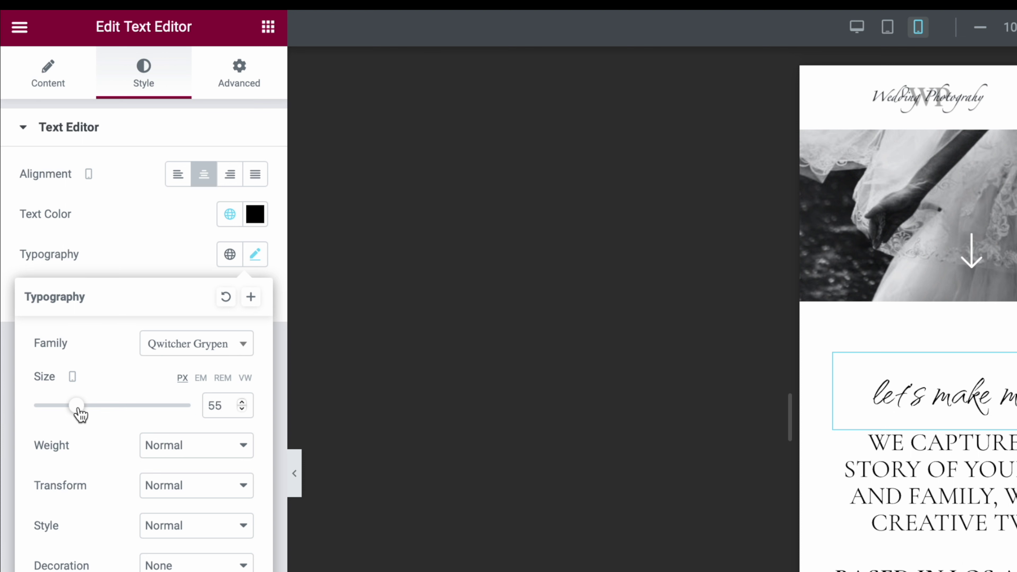
{"action": "double_click", "coordinate": [216, 404]}
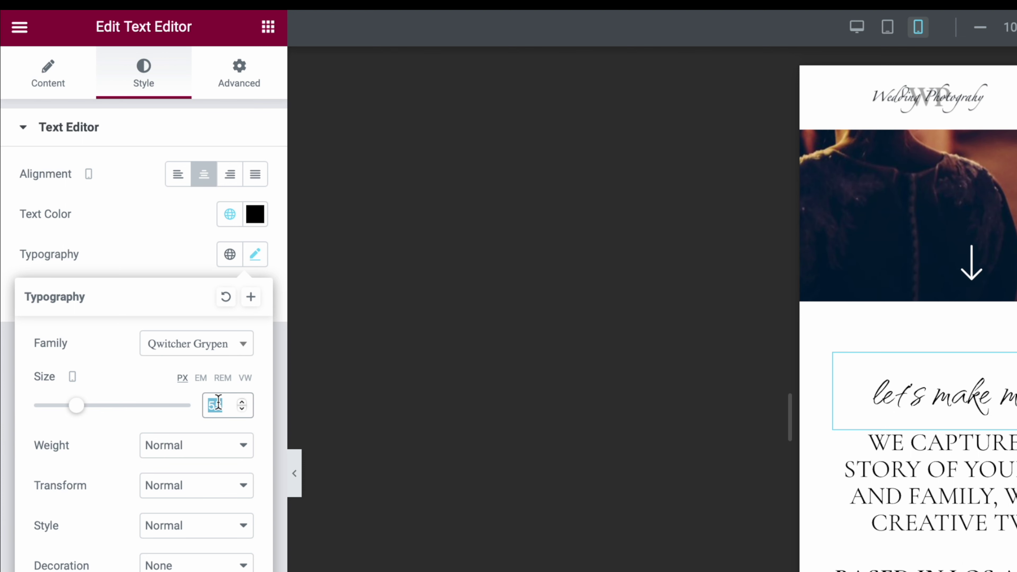
{"action": "type", "text": "50"}
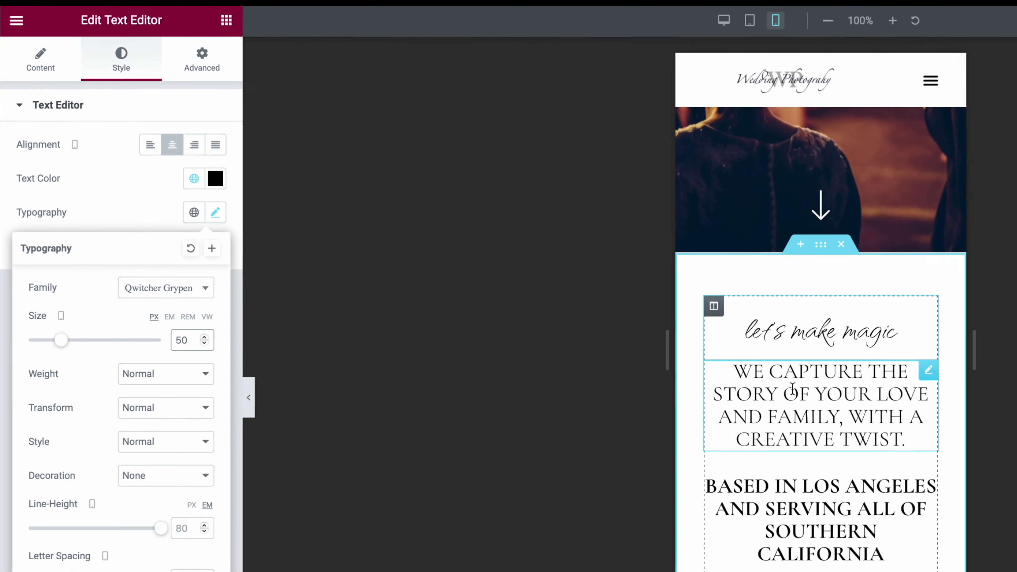
Set the mobile font size of the "Based in Los Angeles and serving all of Southern California" heading to 18 px
{"action": "scroll", "coordinate": [940, 466], "scroll_direction": "down", "scroll_amount": 2}
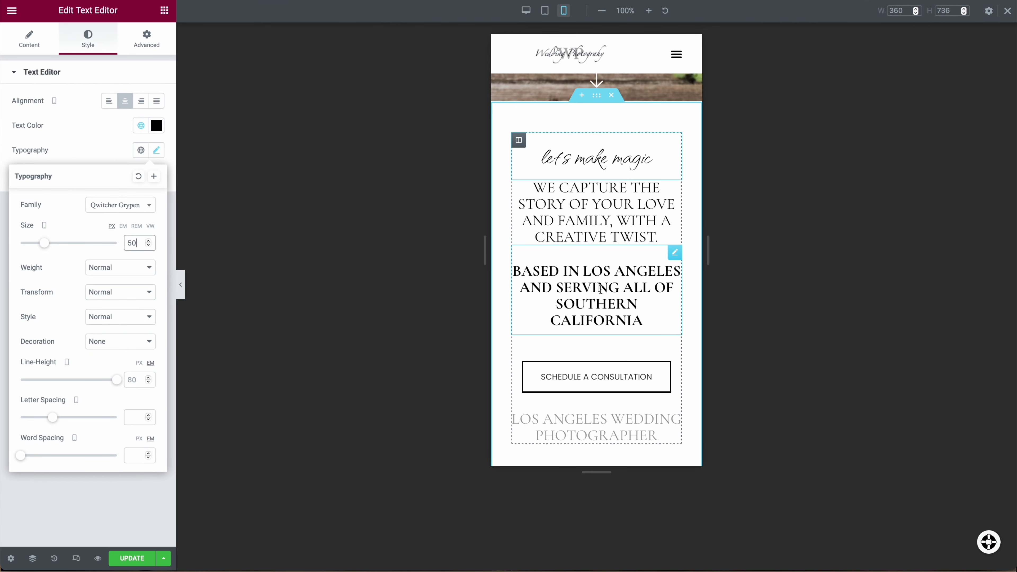
{"action": "left_click", "coordinate": [675, 253]}
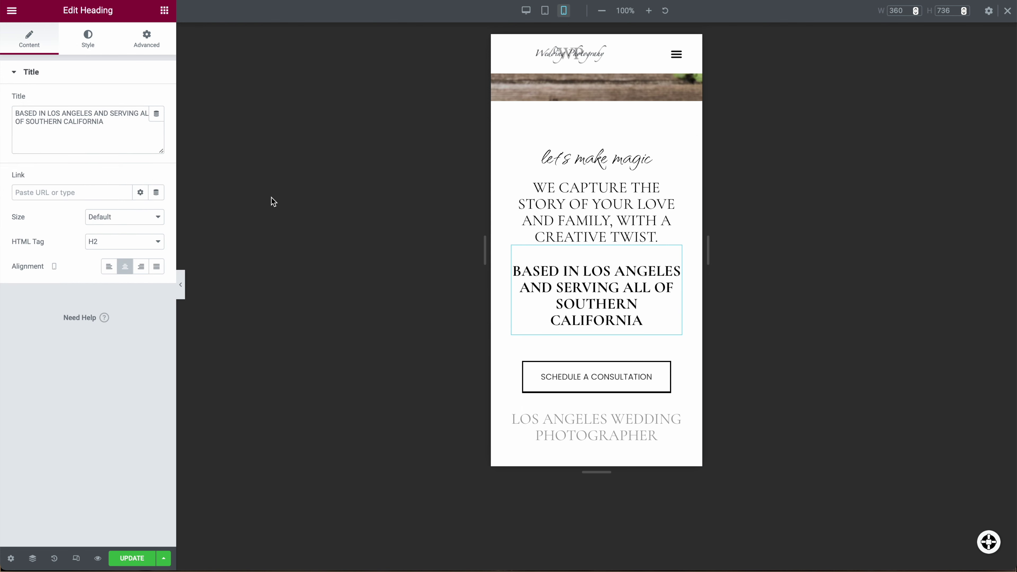
{"action": "left_click", "coordinate": [102, 47]}
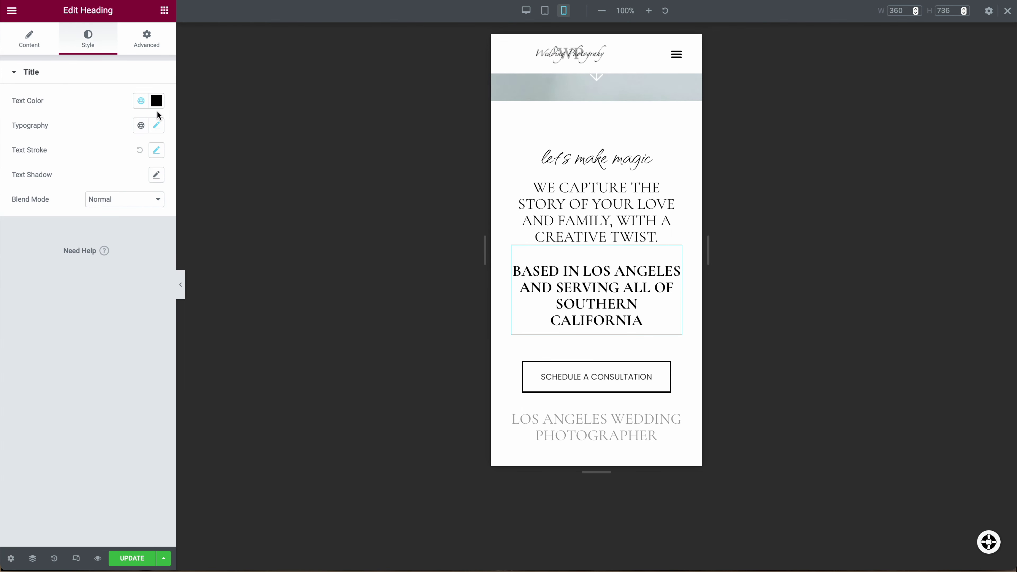
{"action": "left_click", "coordinate": [154, 128]}
Set the mobile font size of the script text above "Each couple & his own style" to 50 px
{"action": "scroll", "coordinate": [579, 330], "scroll_direction": "down", "scroll_amount": 6}
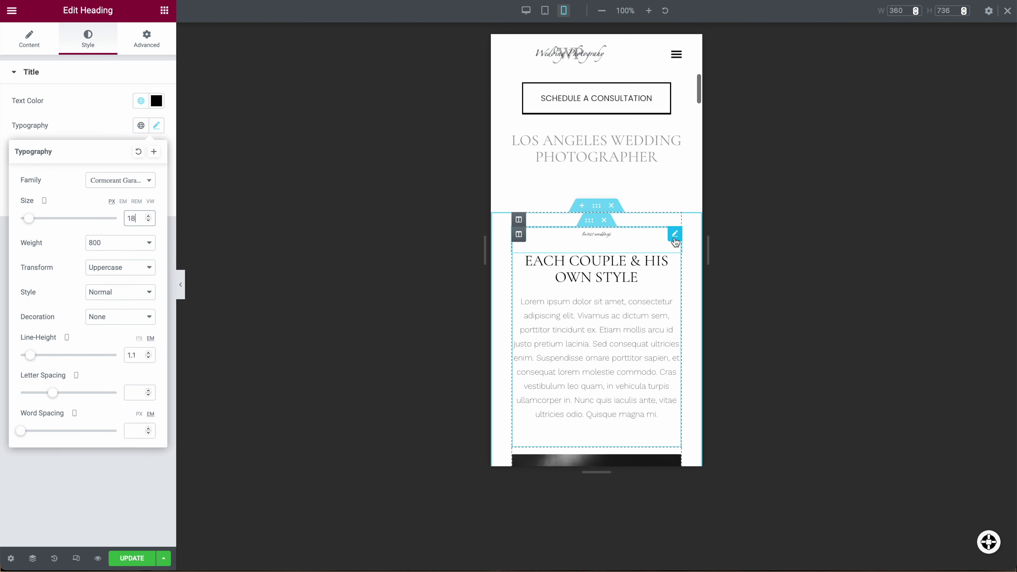
{"action": "left_click", "coordinate": [675, 234]}
{"action": "left_click", "coordinate": [157, 150]}
Set the mobile font size of the "Cherish your memories" script text to 50 px
{"action": "scroll", "coordinate": [586, 308], "scroll_direction": "down", "scroll_amount": 15}
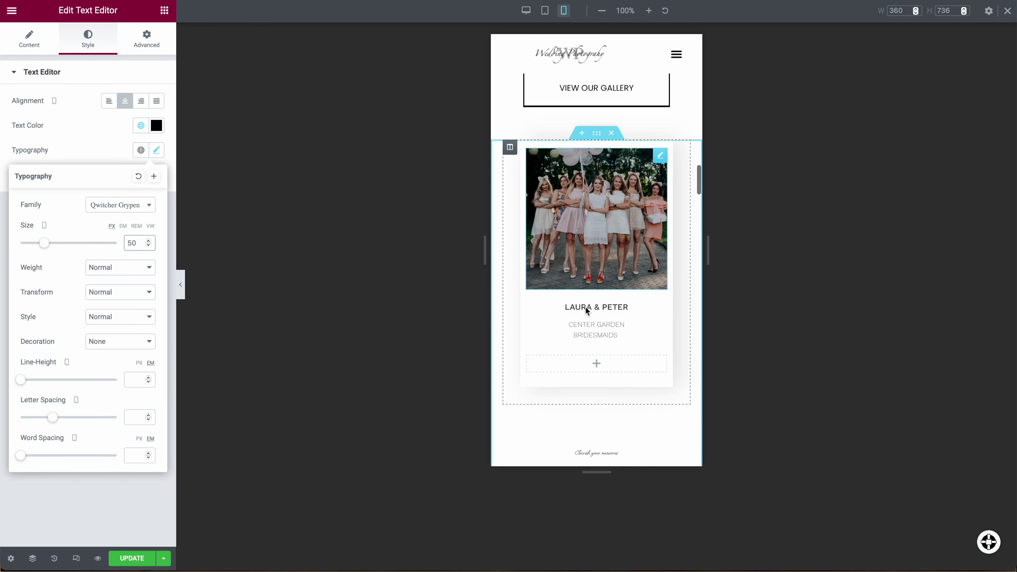
{"action": "left_click", "coordinate": [675, 204]}
{"action": "left_click", "coordinate": [95, 47]}
{"action": "left_click", "coordinate": [156, 151]}
{"action": "double_click", "coordinate": [133, 243]}
{"action": "type", "text": "50"}
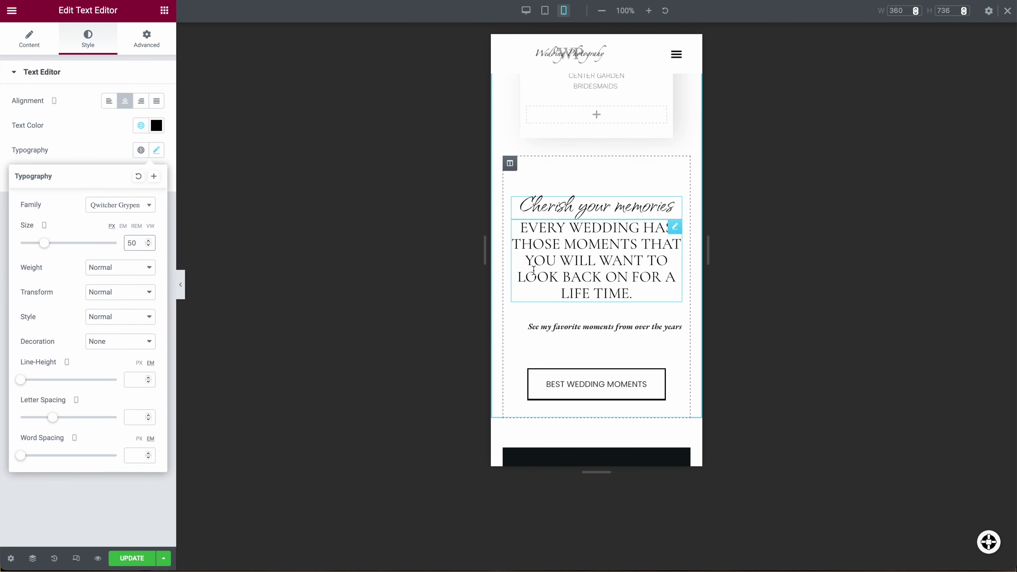
Set the mobile font size of the "latest" script text above "Stories Captured" to 50 px
{"action": "scroll", "coordinate": [676, 245], "scroll_direction": "down", "scroll_amount": 10}
{"action": "left_click", "coordinate": [682, 269]}
{"action": "scroll", "coordinate": [586, 322], "scroll_direction": "down", "scroll_amount": 10}
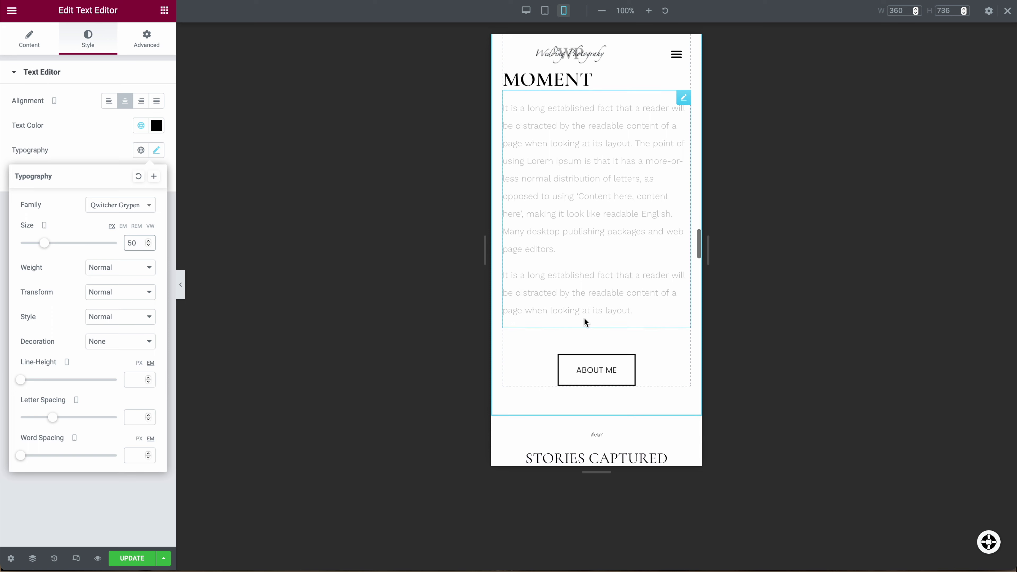
{"action": "left_click", "coordinate": [597, 294]}
{"action": "left_click", "coordinate": [146, 38]}
{"action": "left_click", "coordinate": [89, 38]}
{"action": "left_click", "coordinate": [156, 150]}
{"action": "left_click", "coordinate": [132, 243]}
{"action": "type", "text": "50"}
Check the remaining sections in the mobile layout and switch the page back to the desktop view
{"action": "scroll", "coordinate": [613, 304], "scroll_direction": "down", "scroll_amount": 5}
{"action": "scroll", "coordinate": [609, 300], "scroll_direction": "down", "scroll_amount": 3}
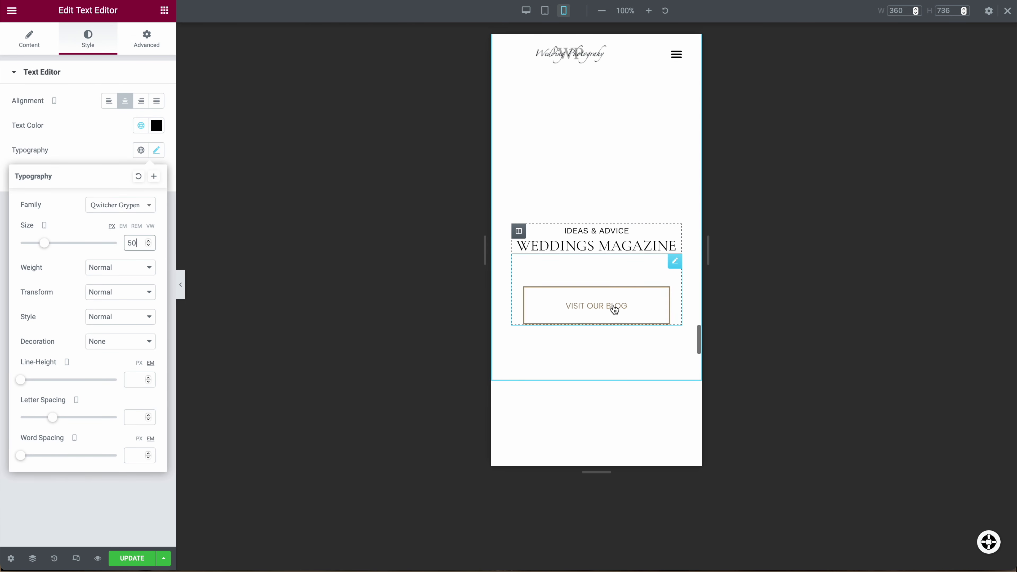
{"action": "scroll", "coordinate": [607, 303], "scroll_direction": "up", "scroll_amount": 8}
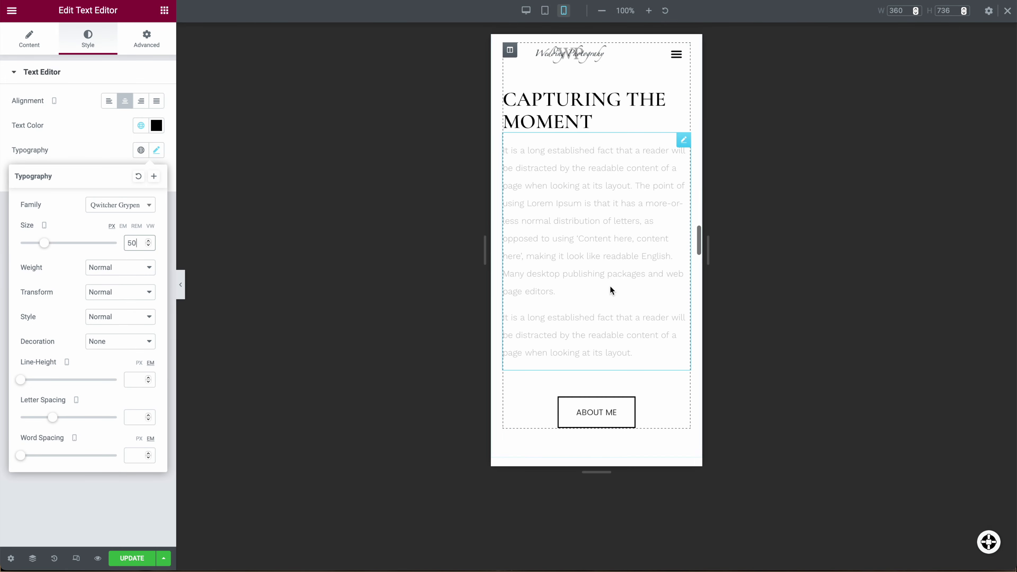
{"action": "left_click", "coordinate": [526, 11]}
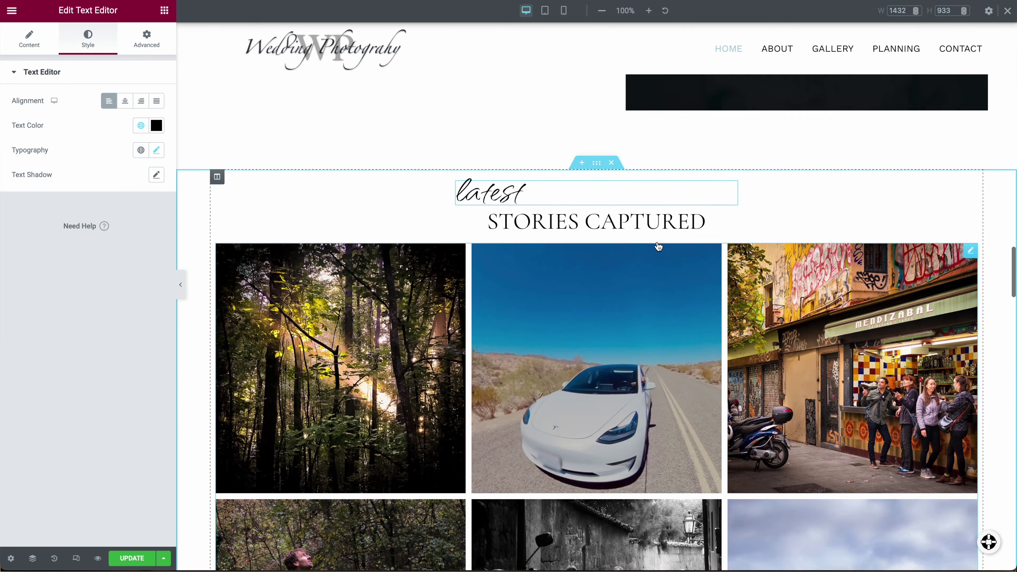
Delete the "Weddings Magazine" and "Featured On" sections between the testimonials and the contact form
{"action": "scroll", "coordinate": [652, 243], "scroll_direction": "down", "scroll_amount": 10}
{"action": "scroll", "coordinate": [641, 254], "scroll_direction": "down", "scroll_amount": 10}
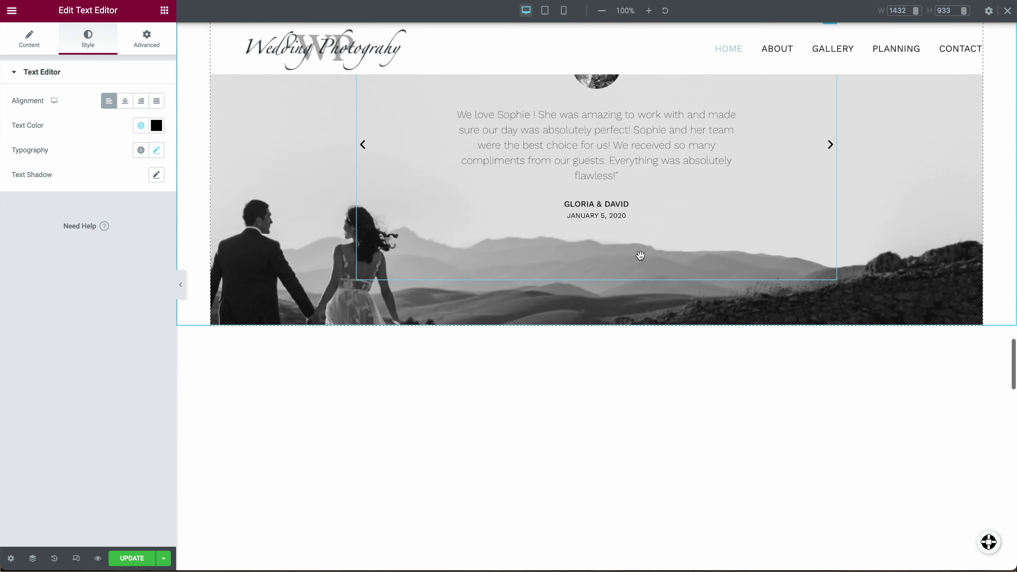
{"action": "scroll", "coordinate": [631, 273], "scroll_direction": "down", "scroll_amount": 8}
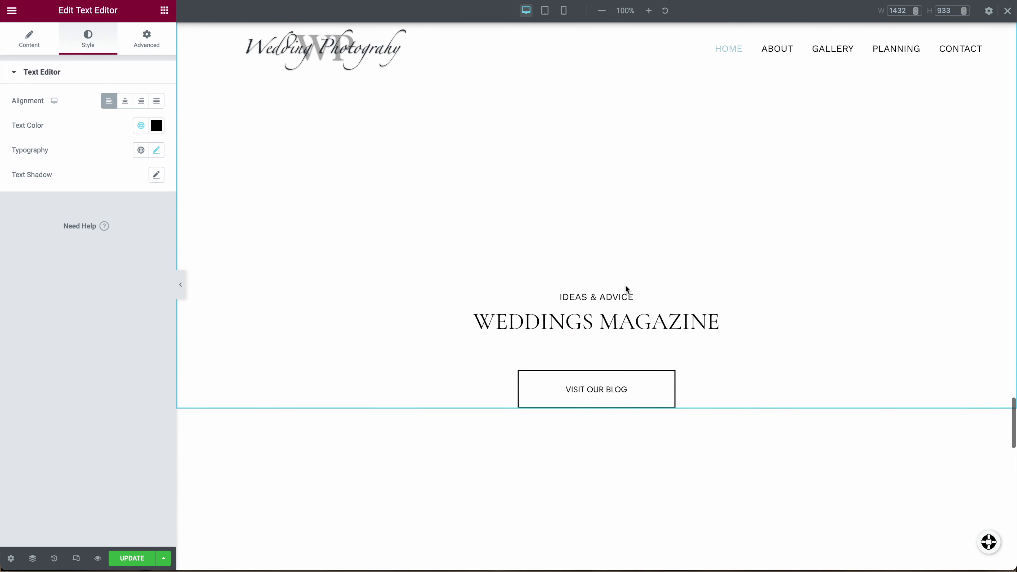
{"action": "scroll", "coordinate": [619, 281], "scroll_direction": "up", "scroll_amount": 9}
{"action": "scroll", "coordinate": [613, 276], "scroll_direction": "up", "scroll_amount": 1}
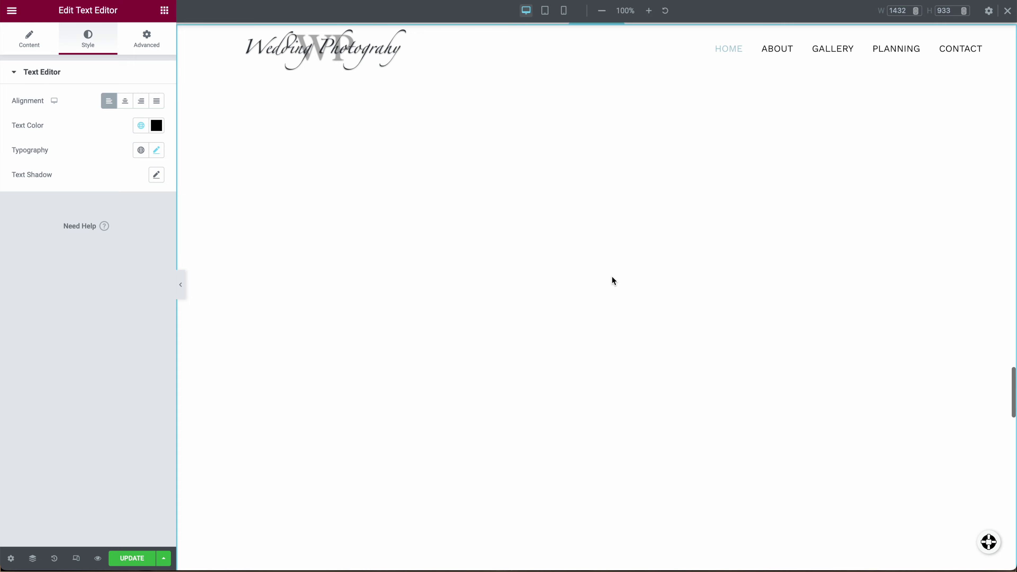
{"action": "scroll", "coordinate": [601, 267], "scroll_direction": "up", "scroll_amount": 4}
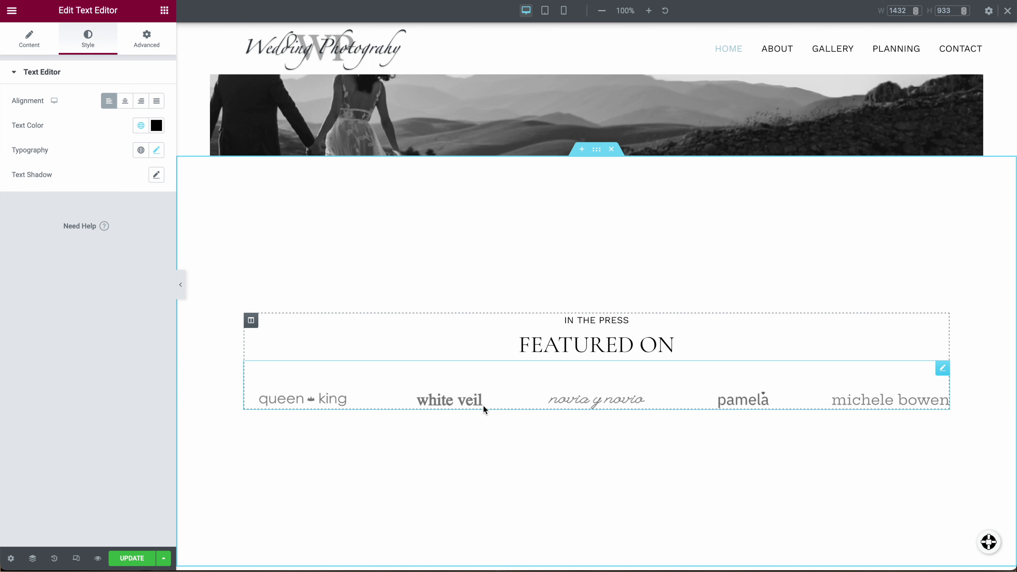
{"action": "left_click", "coordinate": [612, 149]}
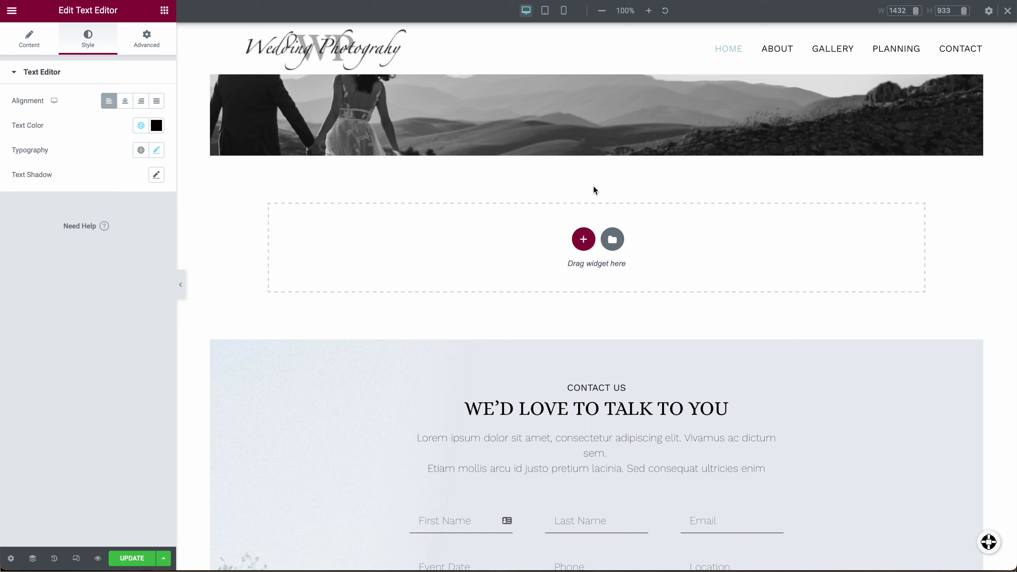
Review the desktop page from the testimonials back to the hero image, including a full-width look with the editing panel hidden
{"action": "scroll", "coordinate": [672, 252], "scroll_direction": "down", "scroll_amount": 1}
{"action": "scroll", "coordinate": [673, 252], "scroll_direction": "up", "scroll_amount": 1}
{"action": "scroll", "coordinate": [674, 312], "scroll_direction": "up", "scroll_amount": 2}
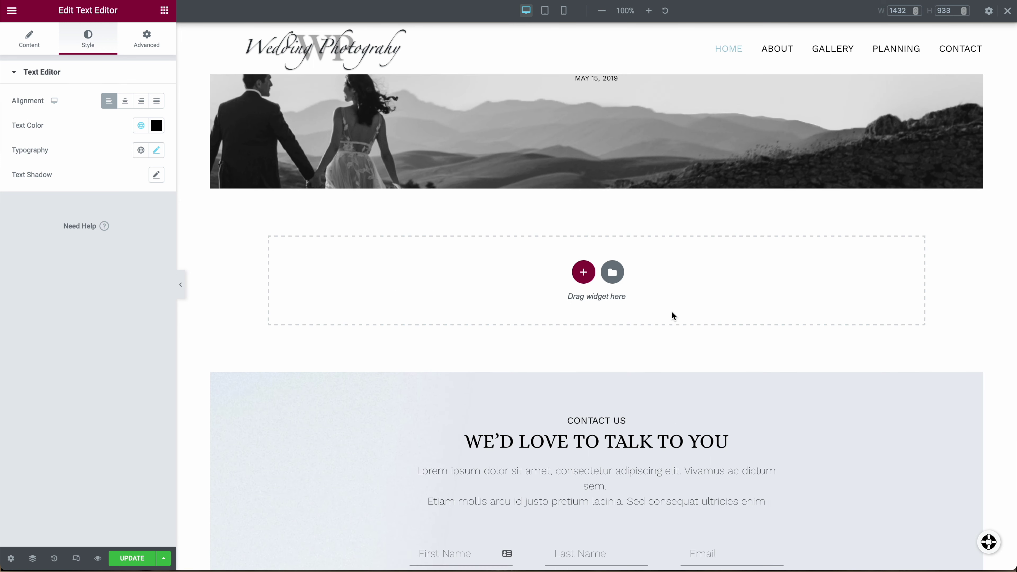
{"action": "left_click", "coordinate": [180, 284]}
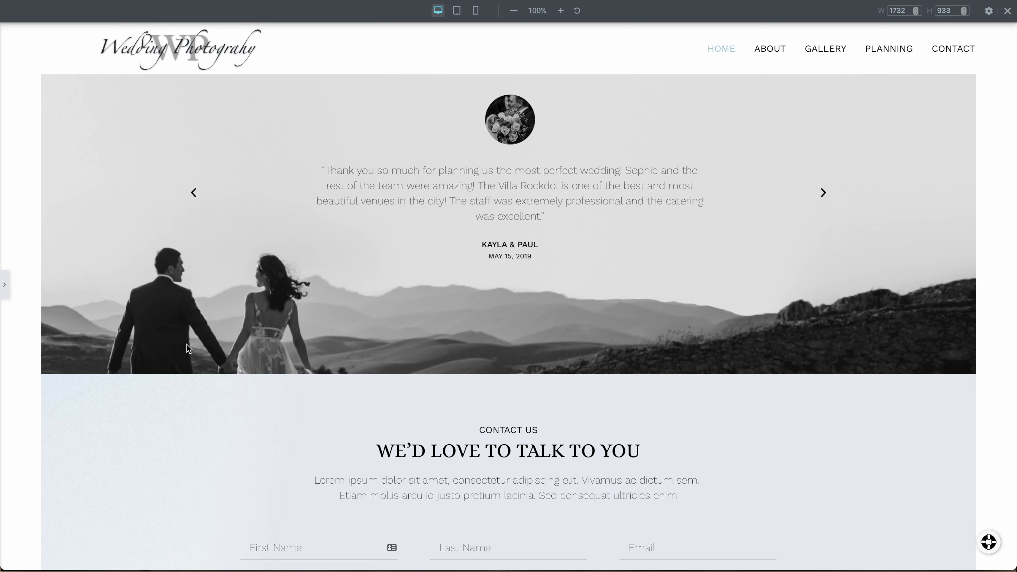
{"action": "left_click", "coordinate": [4, 280]}
{"action": "scroll", "coordinate": [560, 312], "scroll_direction": "up", "scroll_amount": 15}
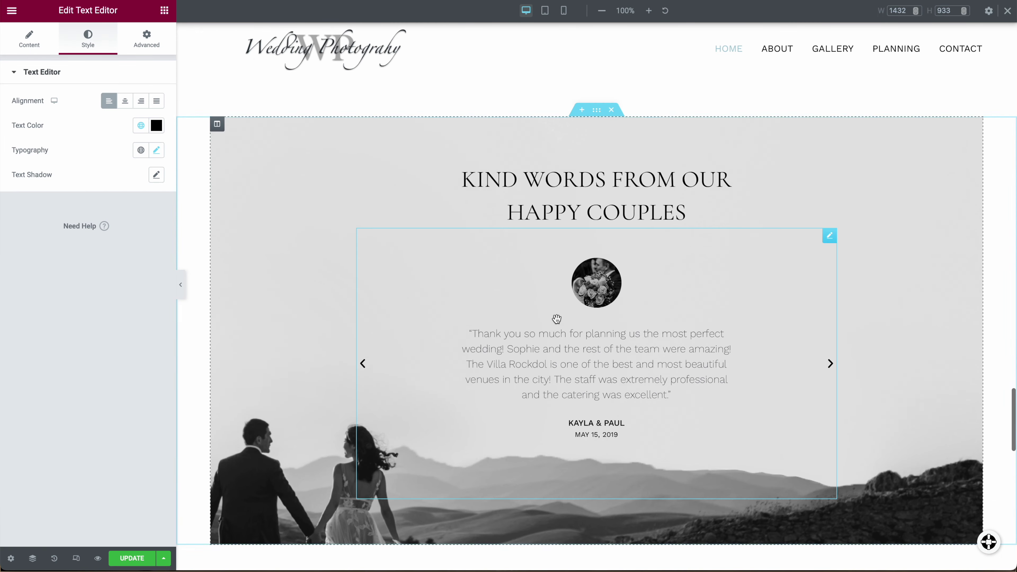
{"action": "scroll", "coordinate": [555, 317], "scroll_direction": "down", "scroll_amount": 15}
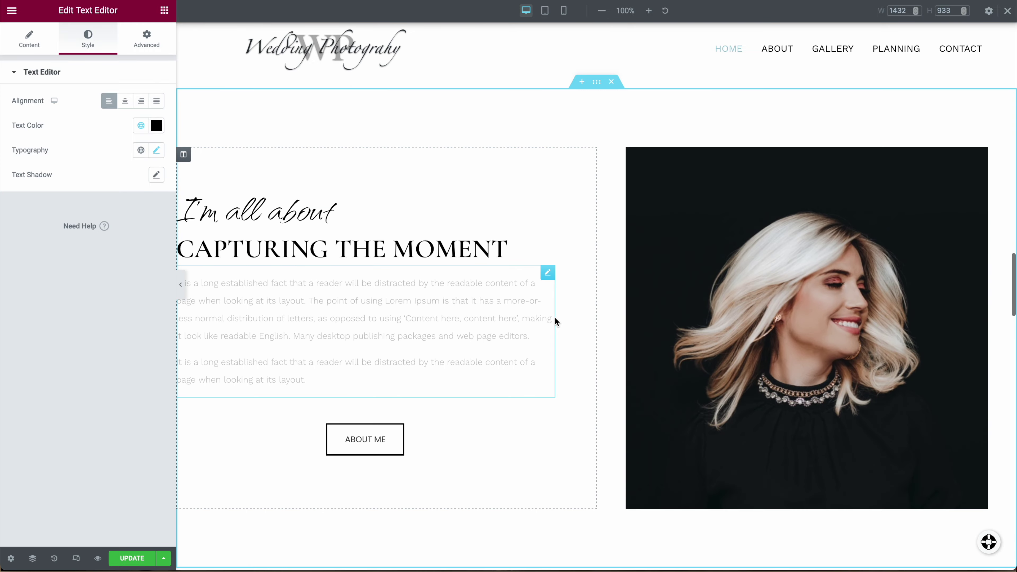
{"action": "scroll", "coordinate": [550, 329], "scroll_direction": "up", "scroll_amount": 3}
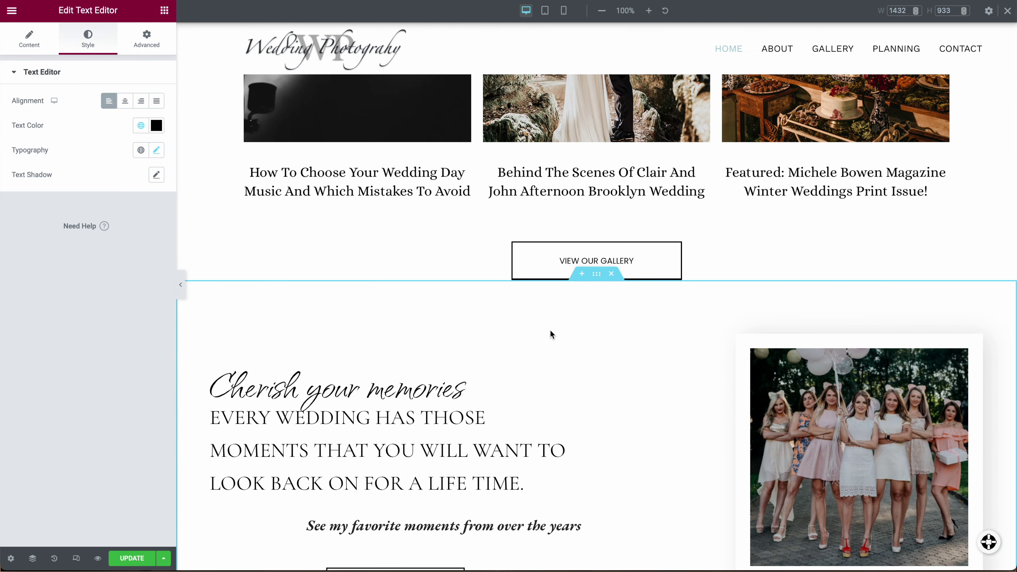
{"action": "scroll", "coordinate": [549, 334], "scroll_direction": "up", "scroll_amount": 10}
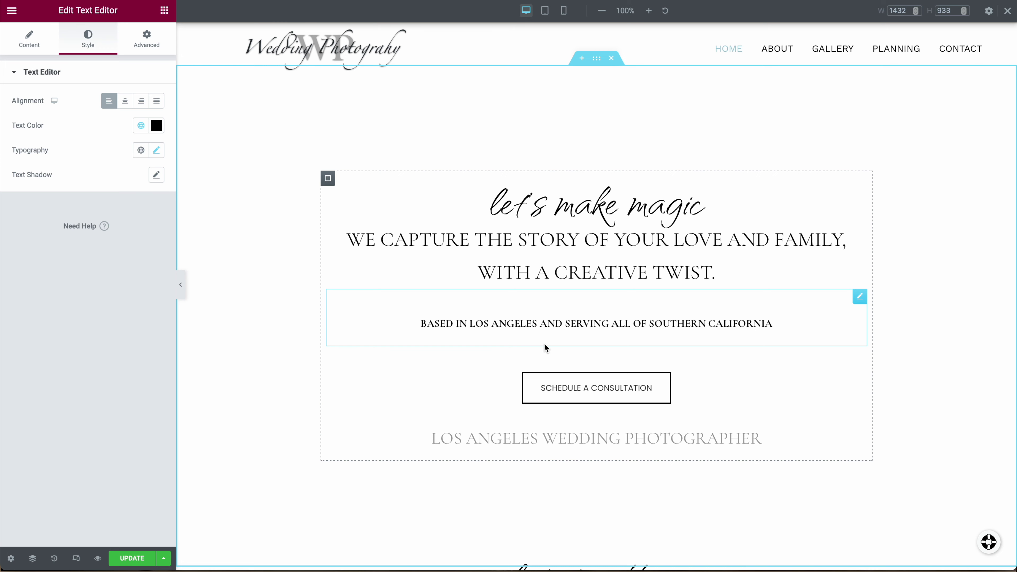
{"action": "scroll", "coordinate": [545, 343], "scroll_direction": "up", "scroll_amount": 6}
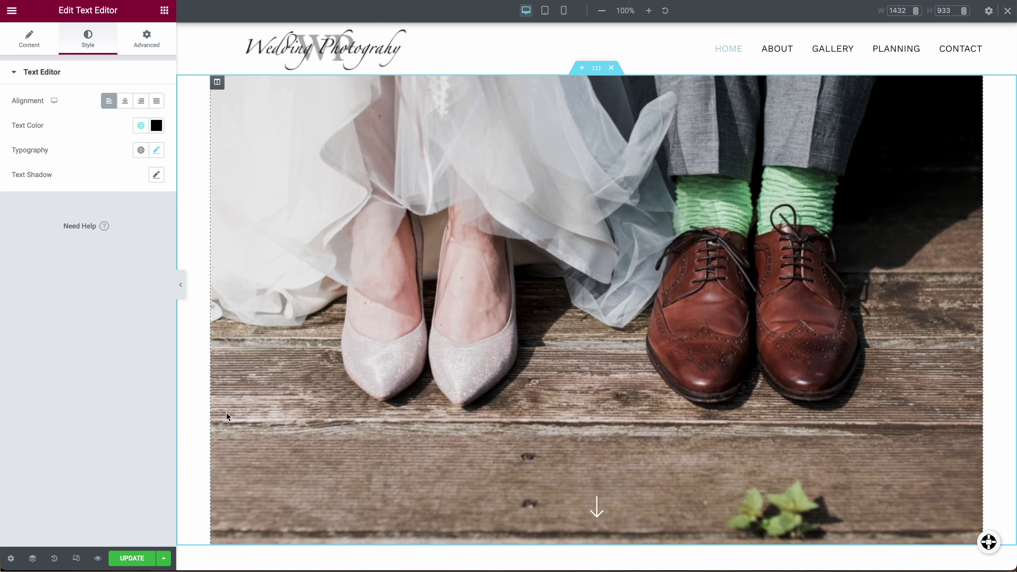
Save the home page changes and exit the page editor to WordPress
{"action": "left_click", "coordinate": [132, 558]}
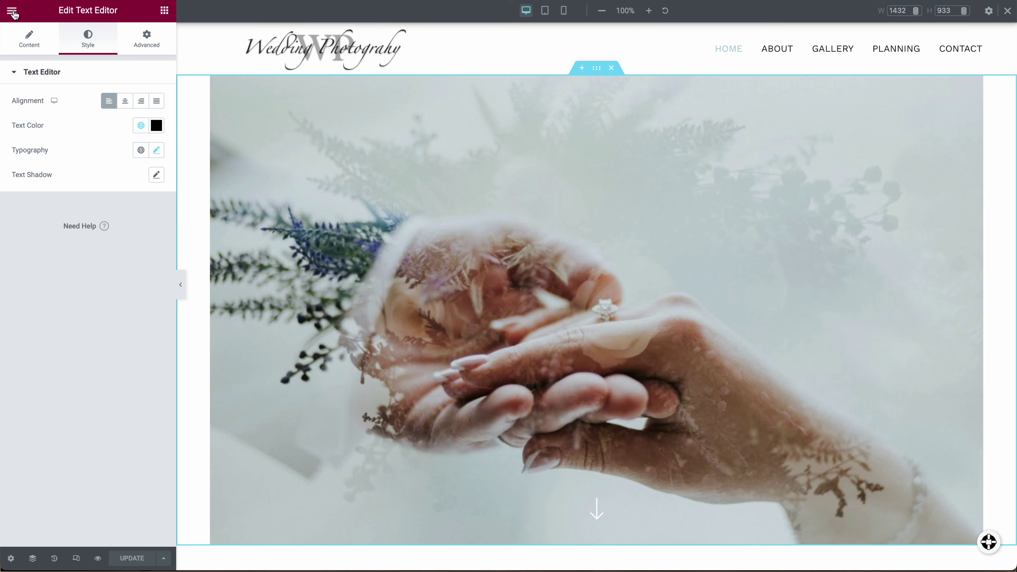
{"action": "left_click", "coordinate": [12, 11]}
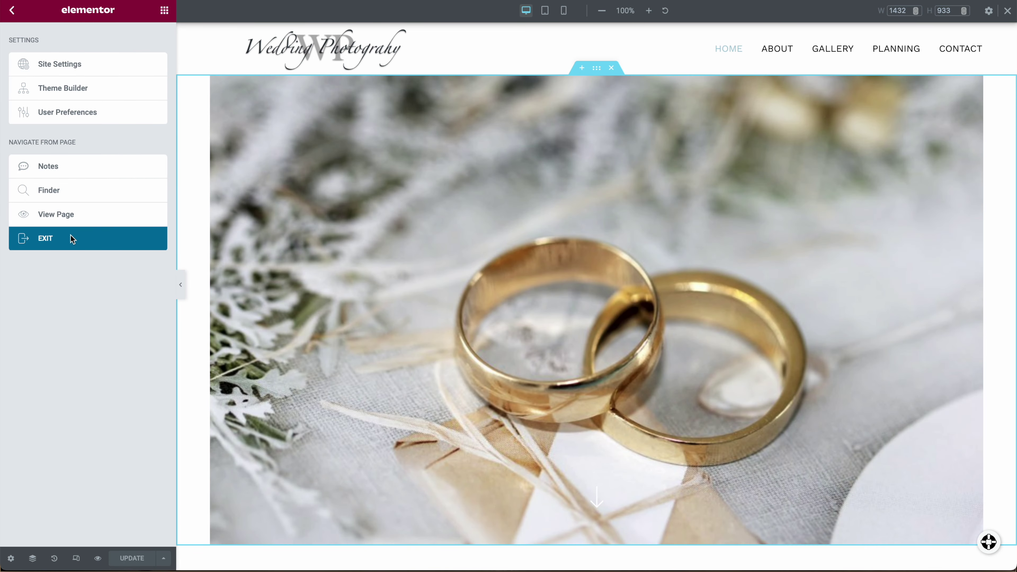
{"action": "left_click", "coordinate": [71, 239]}
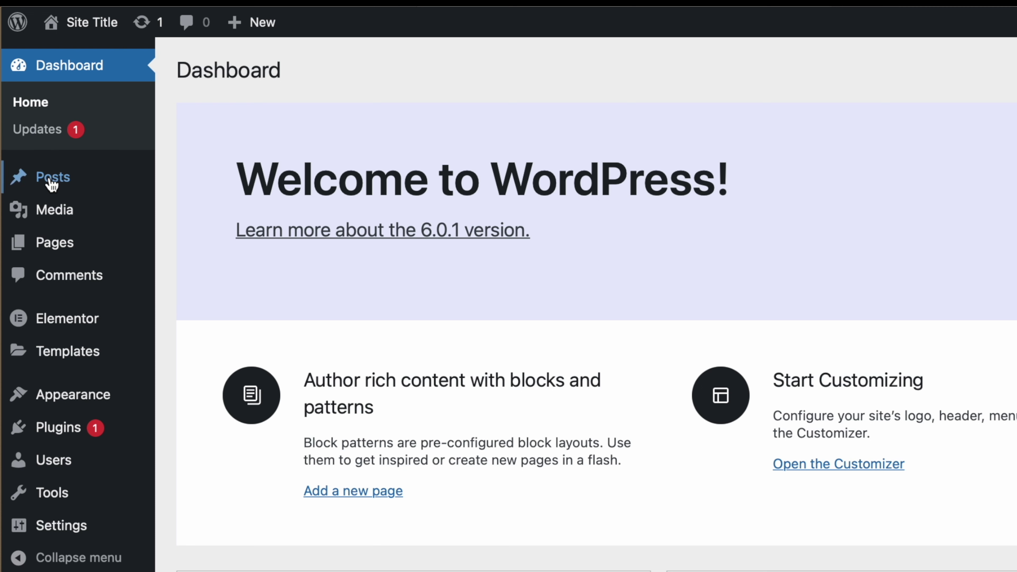
Open the post categories and enter "Weddings" as the name of a new category
{"action": "mouse_move", "coordinate": [52, 184]}
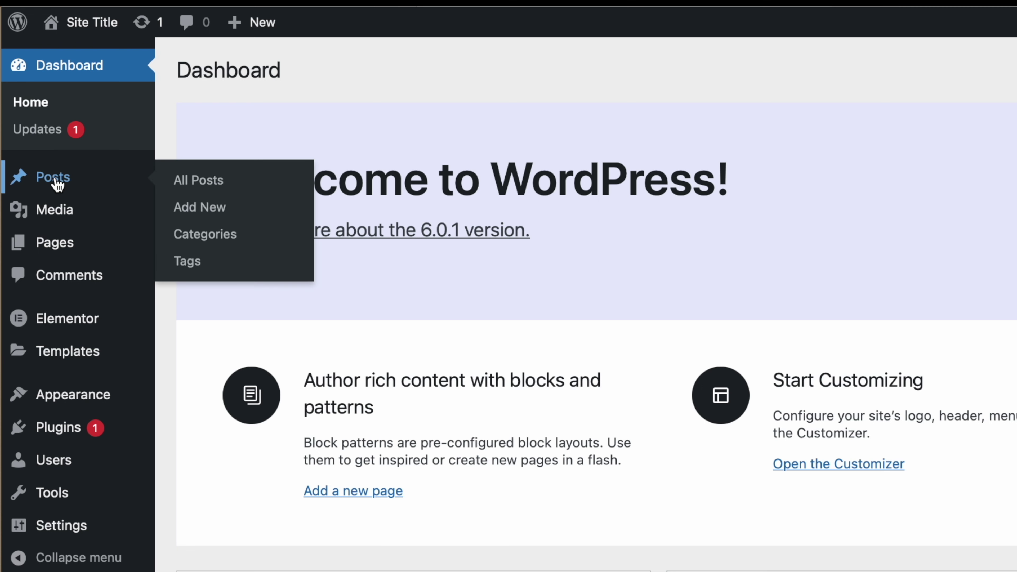
{"action": "left_click", "coordinate": [231, 236]}
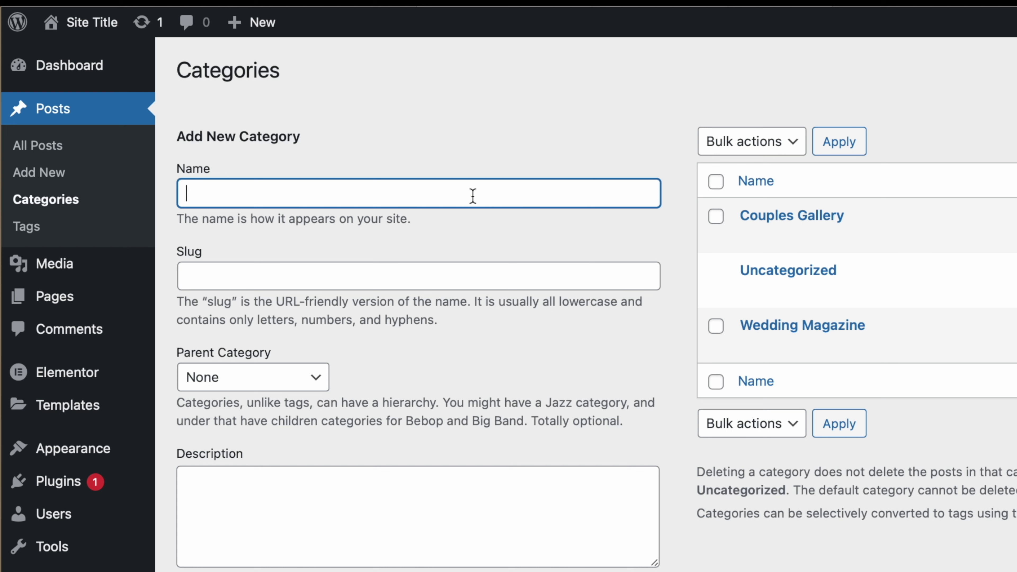
{"action": "type", "text": "w"}
{"action": "key", "text": "BackSpace"}
{"action": "type", "text": "Weddings"}
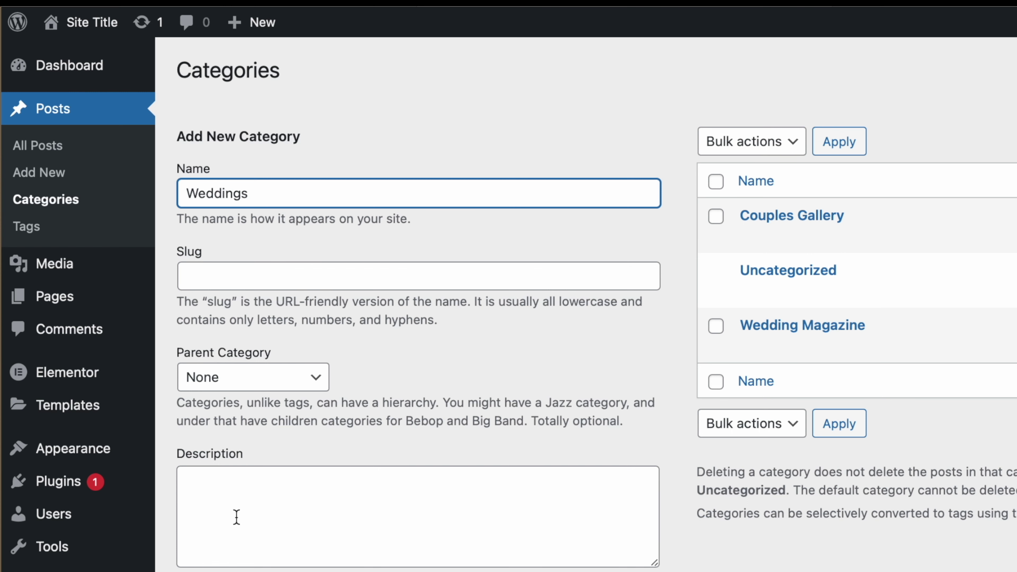
Add the new post category Weddings with no parent category and an empty description
{"action": "left_click", "coordinate": [264, 509]}
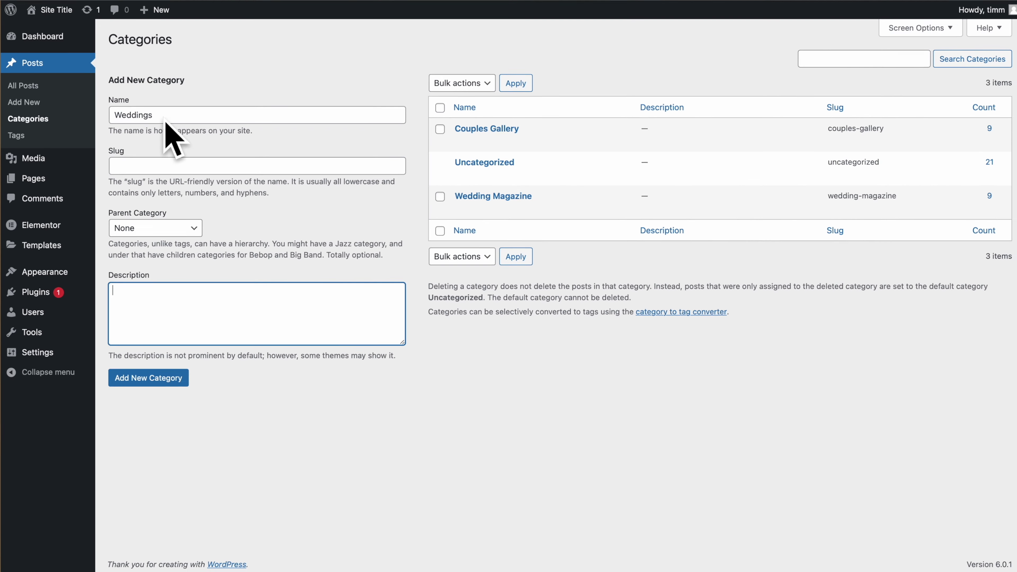
{"action": "left_click", "coordinate": [168, 383]}
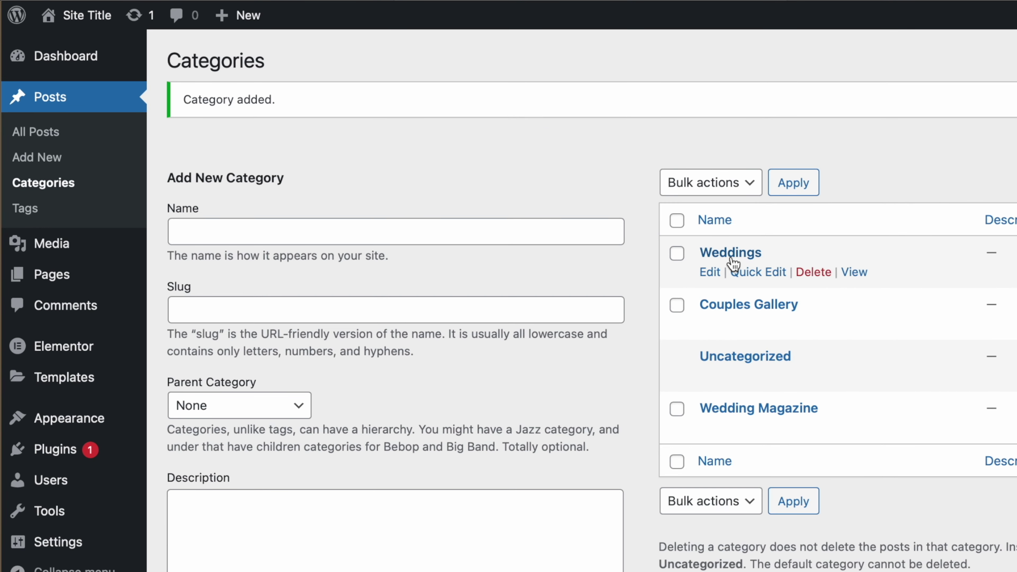
Open the Single Project template for editing from the Theme Builder's single post parts
{"action": "mouse_move", "coordinate": [70, 357]}
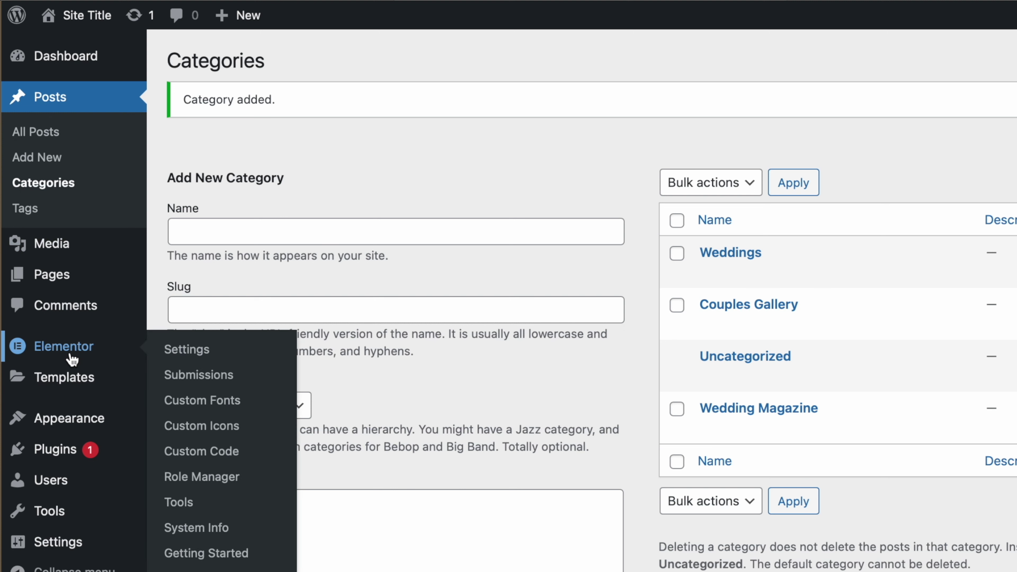
{"action": "mouse_move", "coordinate": [71, 386]}
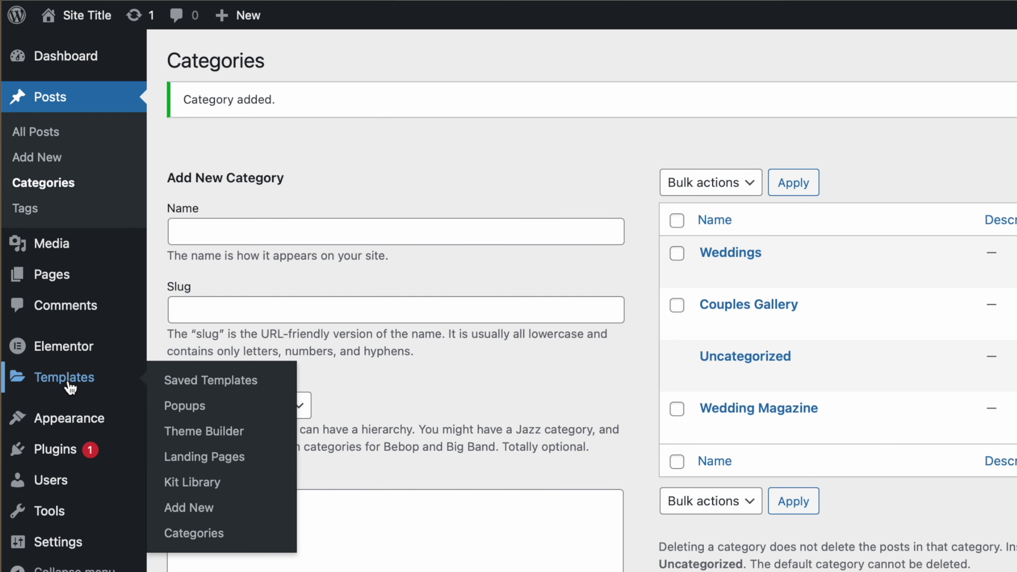
{"action": "left_click", "coordinate": [229, 431]}
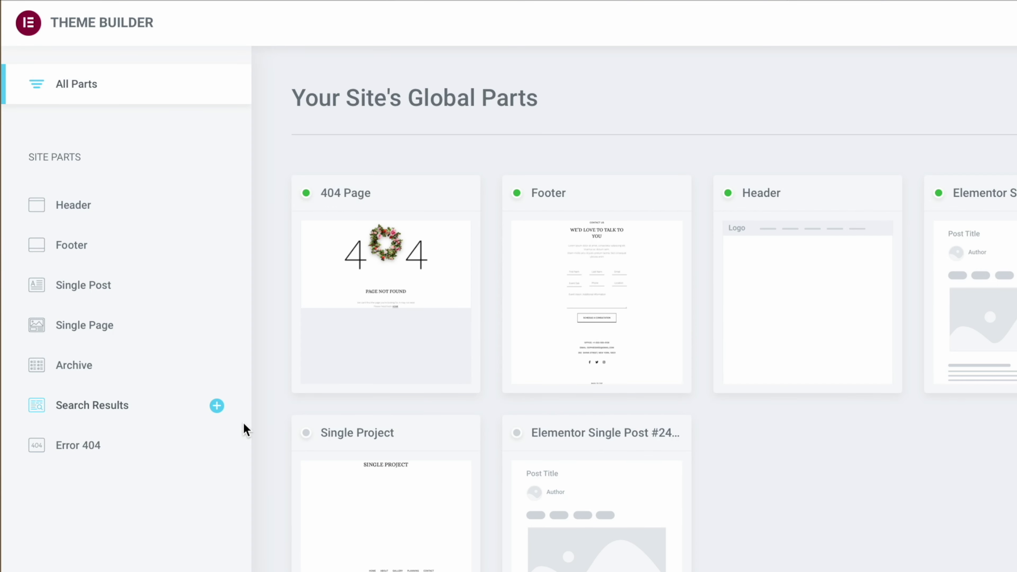
{"action": "left_click", "coordinate": [95, 293]}
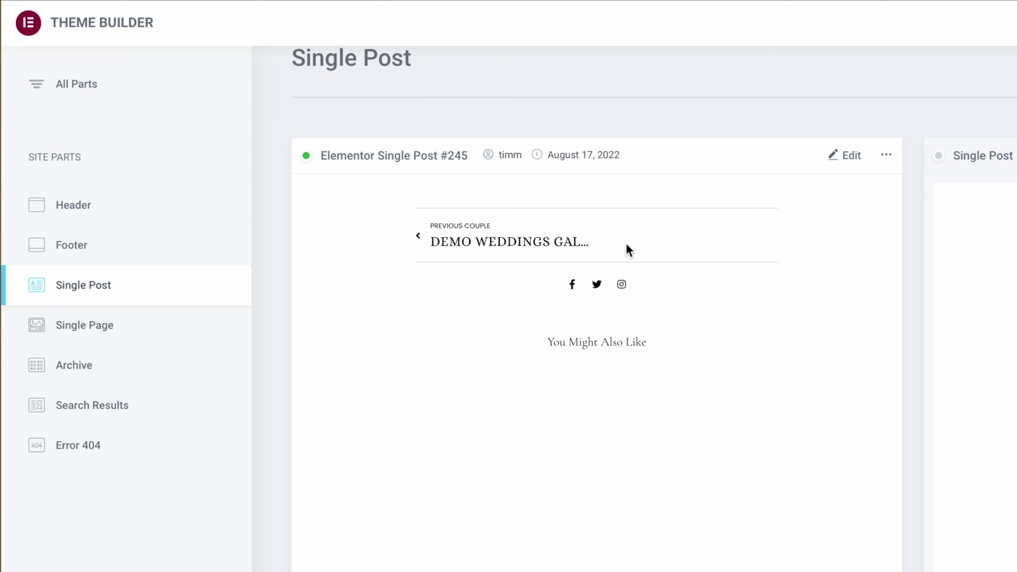
{"action": "scroll", "coordinate": [755, 405], "scroll_direction": "down", "scroll_amount": 1}
{"action": "scroll", "coordinate": [753, 401], "scroll_direction": "down", "scroll_amount": 5}
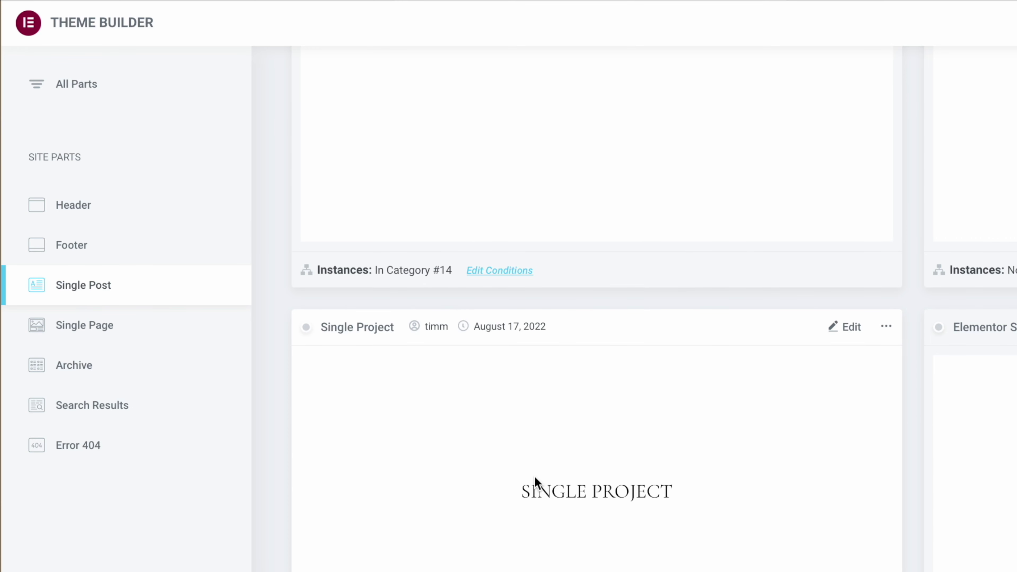
{"action": "left_click", "coordinate": [841, 328]}
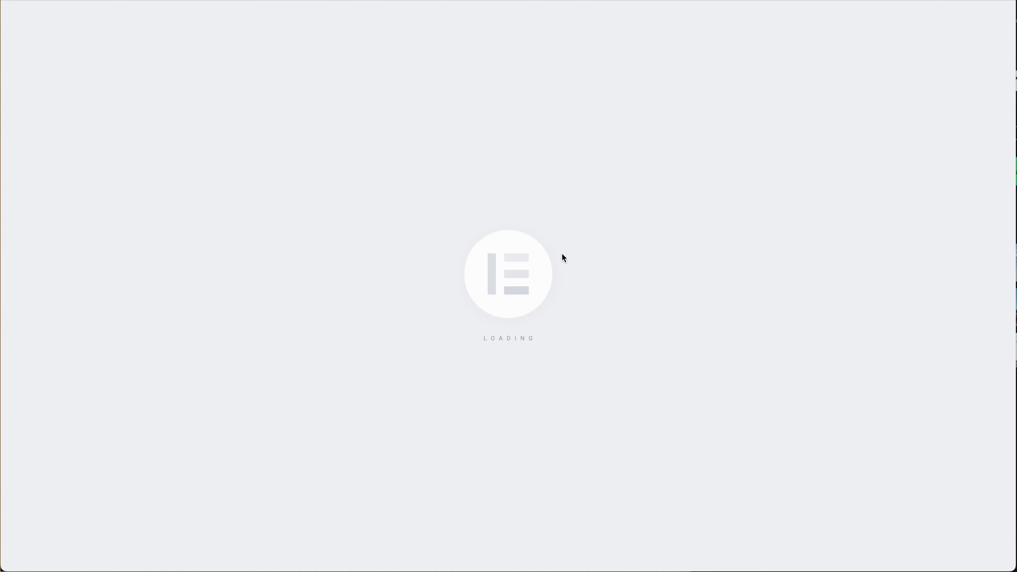
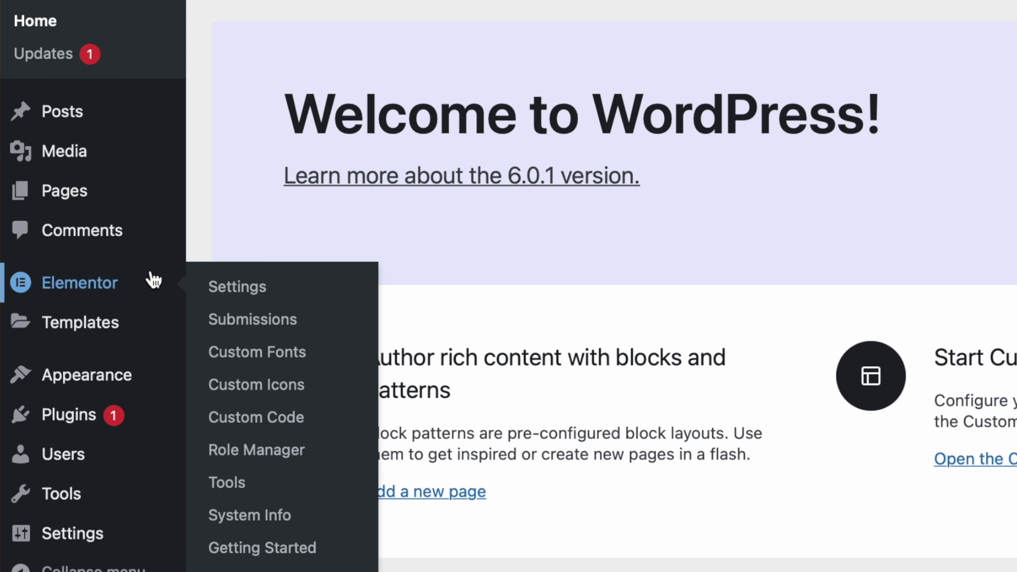
Create a new Elementor template of type Page named "Wedding Portfolio Page"
{"action": "mouse_move", "coordinate": [102, 334]}
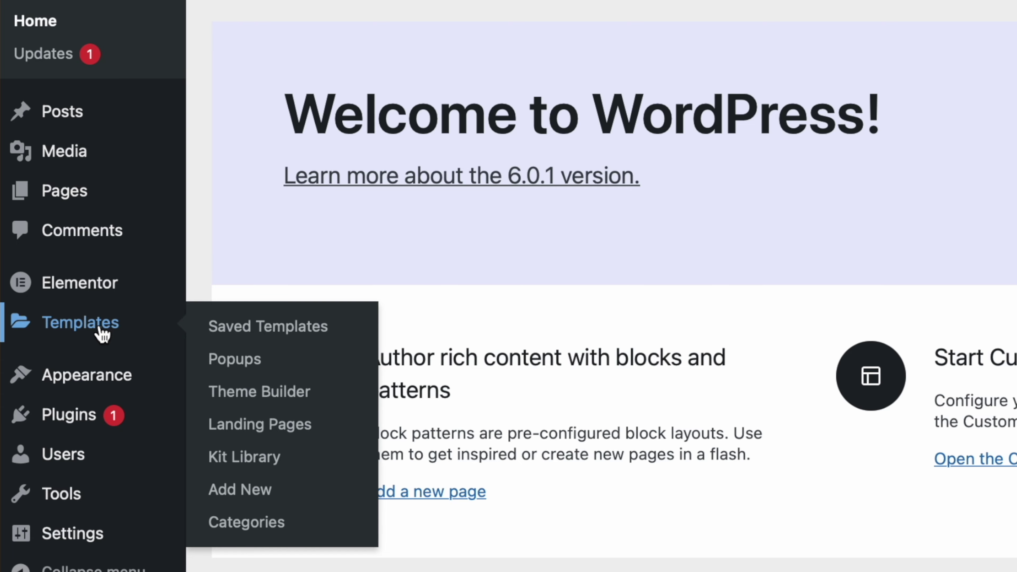
{"action": "left_click", "coordinate": [257, 489]}
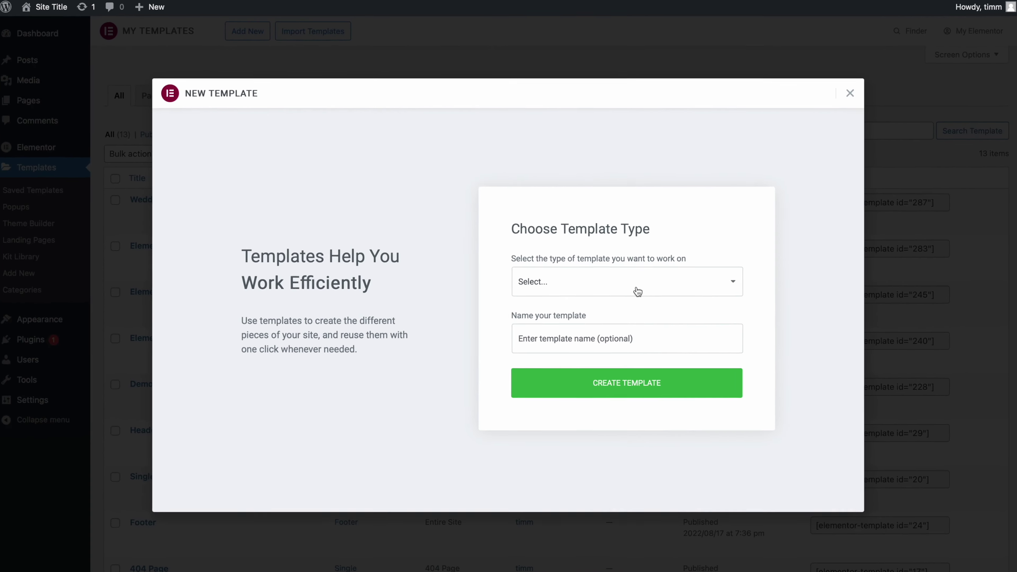
{"action": "left_click", "coordinate": [922, 362]}
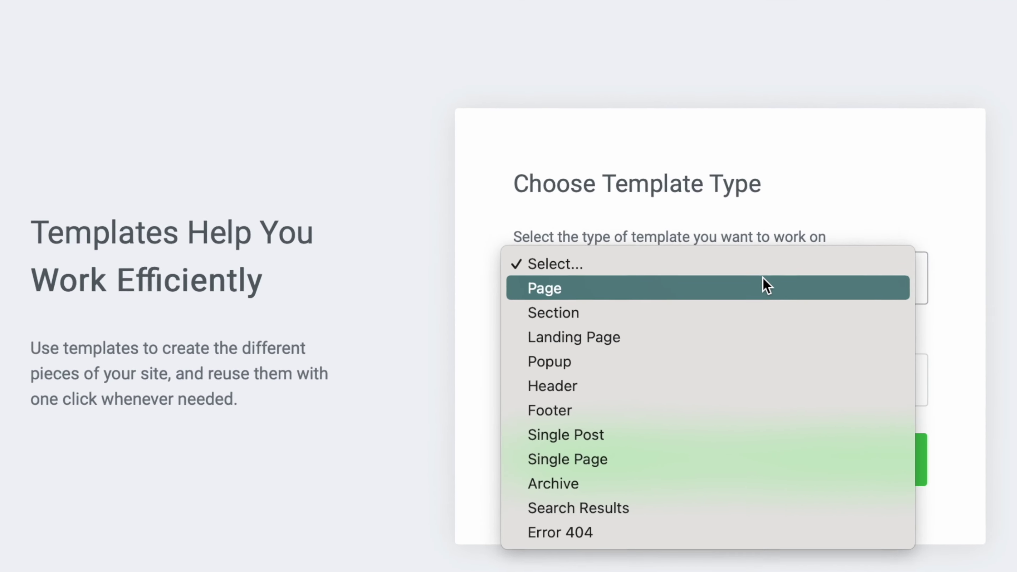
{"action": "left_click", "coordinate": [557, 291]}
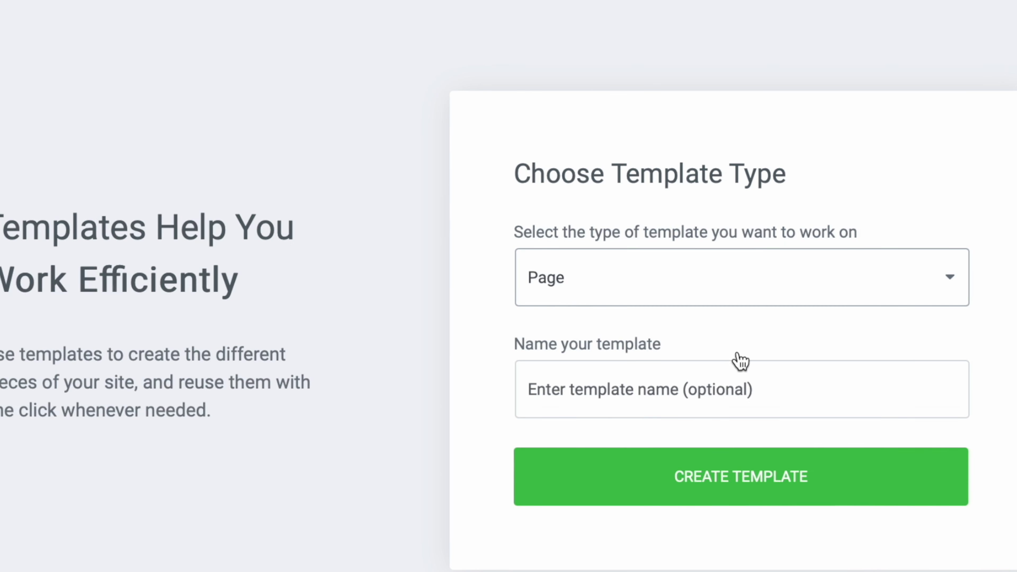
{"action": "left_click", "coordinate": [667, 407]}
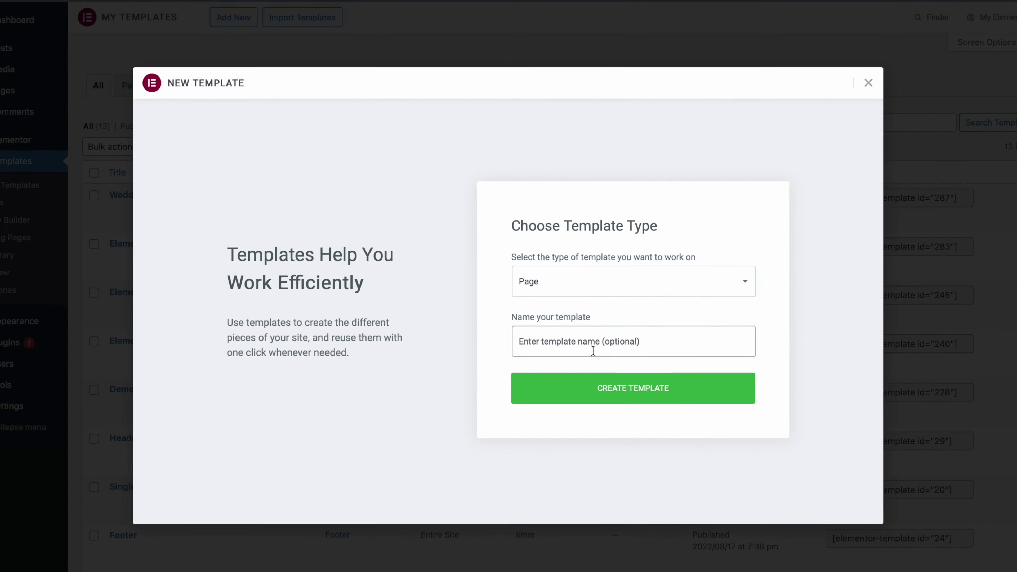
{"action": "type", "text": "Wedding Portfolio Page"}
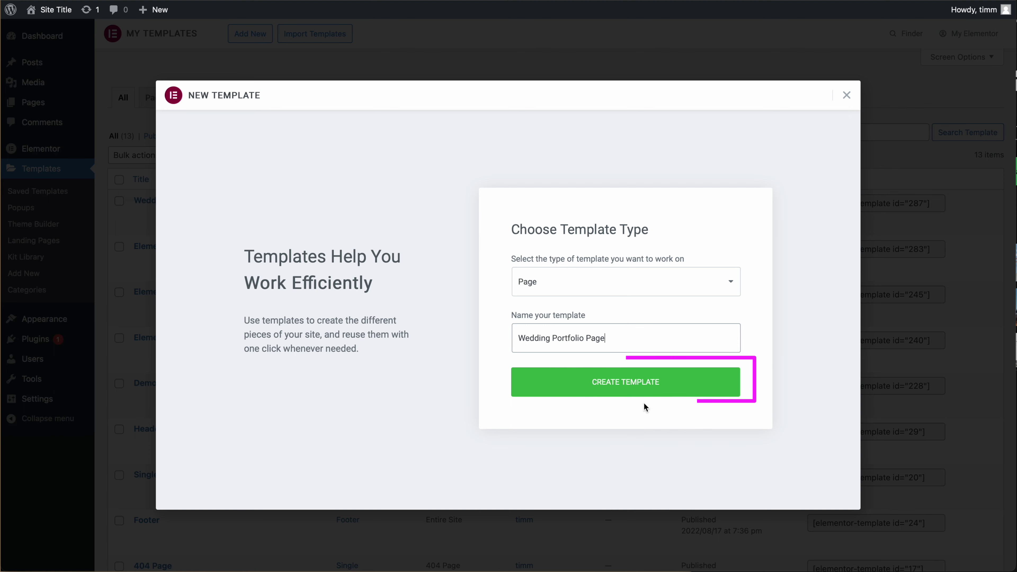
{"action": "left_click", "coordinate": [639, 383]}
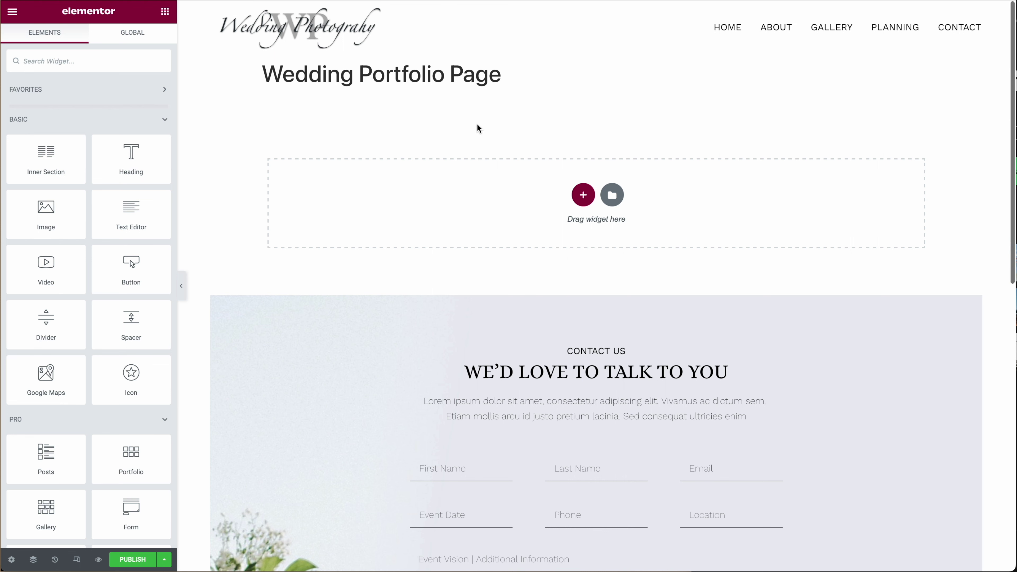
Add a single-column section to the empty page and place a Heading widget in it
{"action": "left_click", "coordinate": [583, 196]}
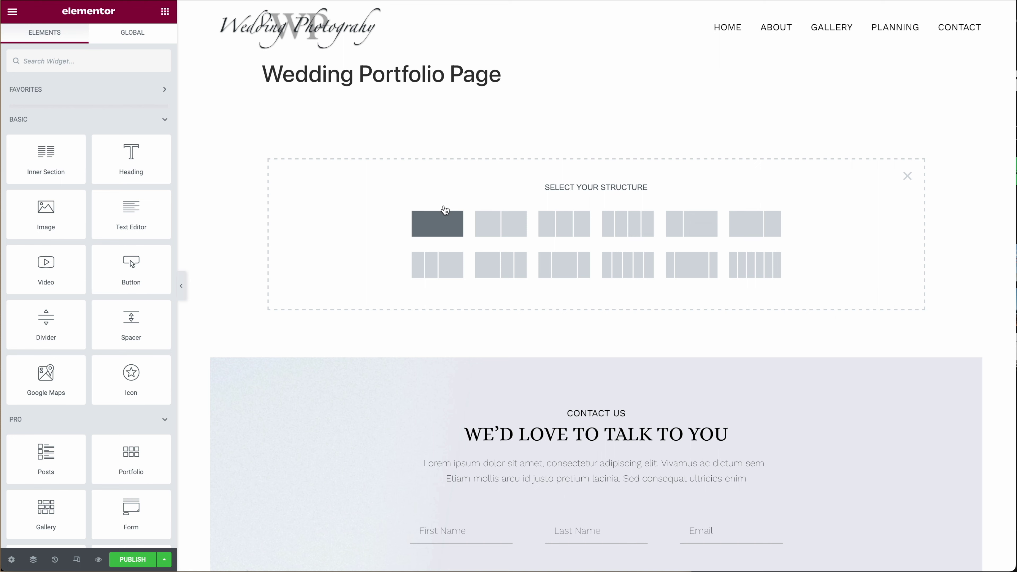
{"action": "left_click", "coordinate": [443, 227]}
{"action": "left_click", "coordinate": [165, 11]}
{"action": "left_click_drag", "start_coordinate": [131, 158], "coordinate": [595, 116]}
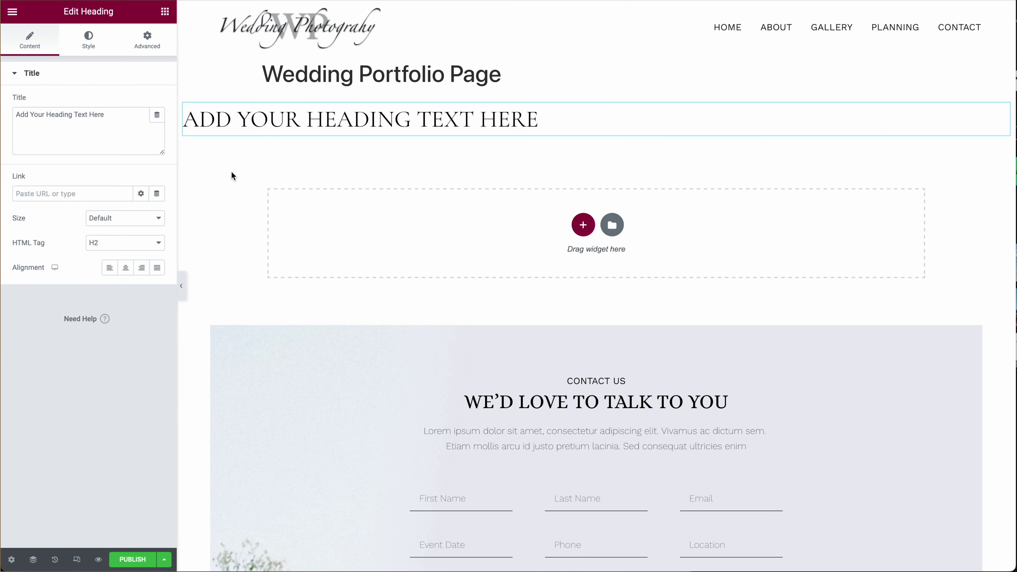
Centre the heading, set its HTML tag to H4 and change its title to "Weddings"
{"action": "left_click", "coordinate": [126, 267]}
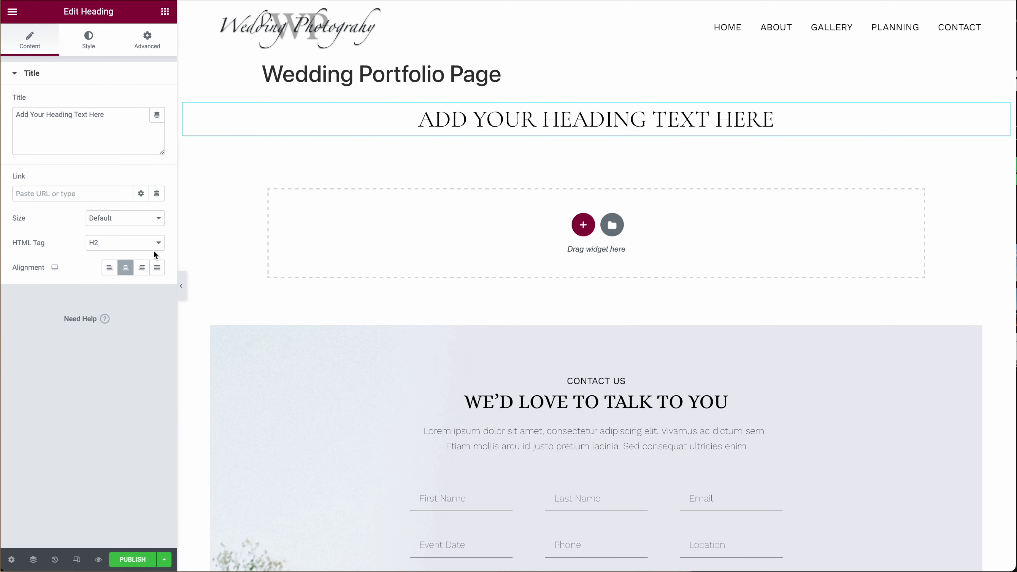
{"action": "left_click", "coordinate": [160, 244]}
{"action": "left_click", "coordinate": [124, 263]}
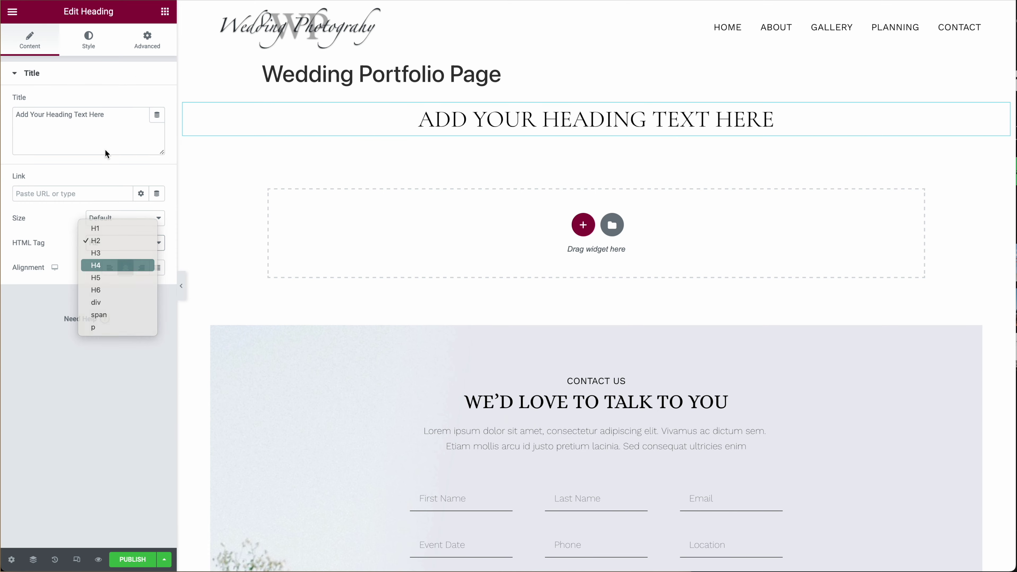
{"action": "triple_click", "coordinate": [86, 115]}
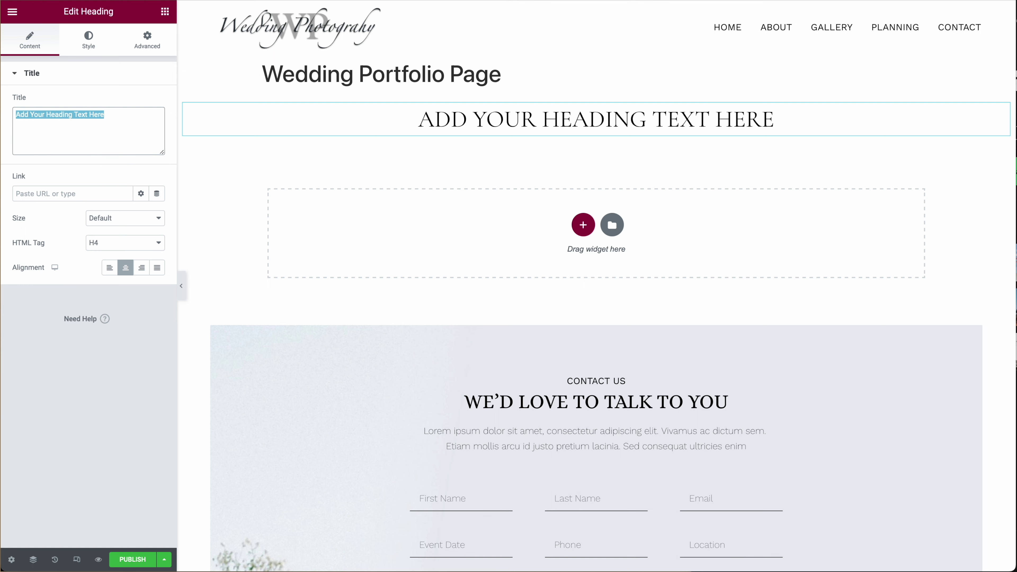
{"action": "type", "text": "Weddings"}
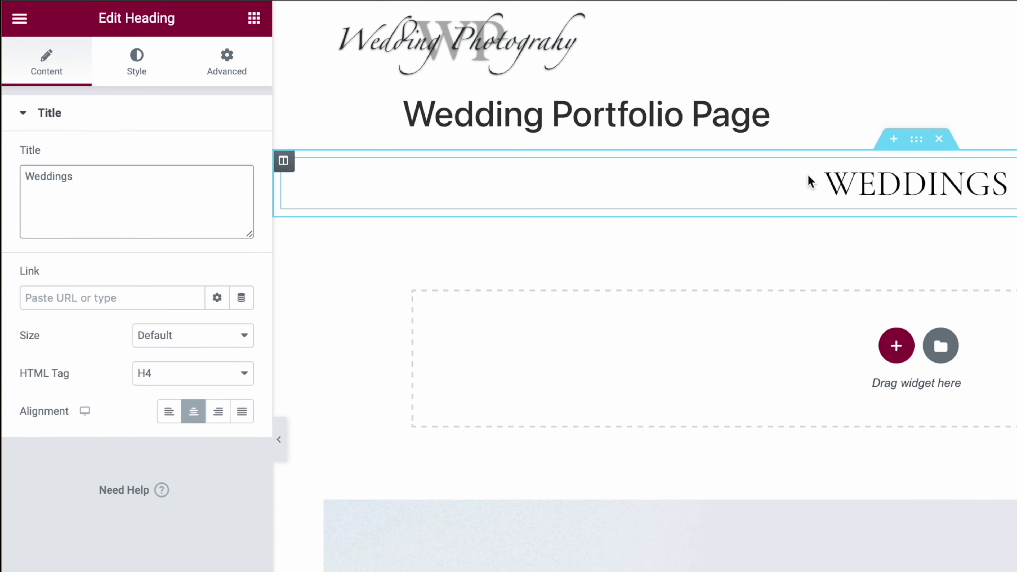
Set the Weddings heading's font family to Qwitcher Grypen
{"action": "left_click", "coordinate": [137, 67]}
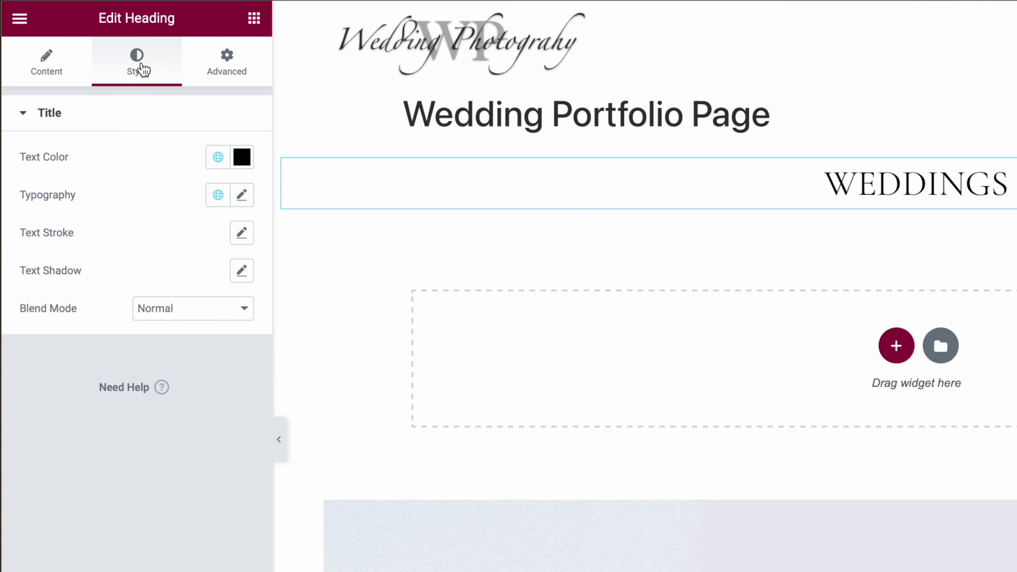
{"action": "left_click", "coordinate": [218, 203]}
{"action": "left_click", "coordinate": [242, 197]}
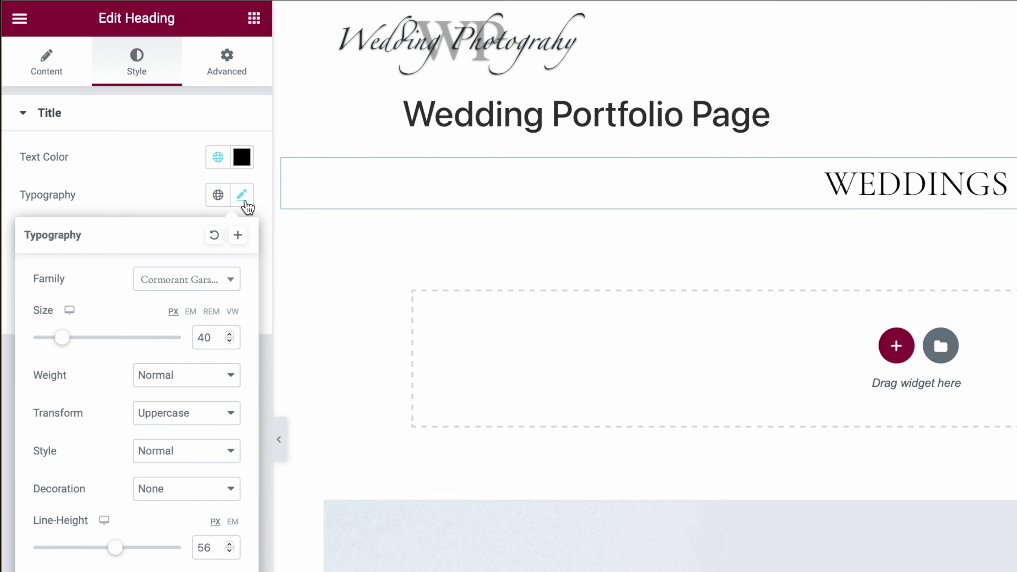
{"action": "left_click", "coordinate": [194, 283]}
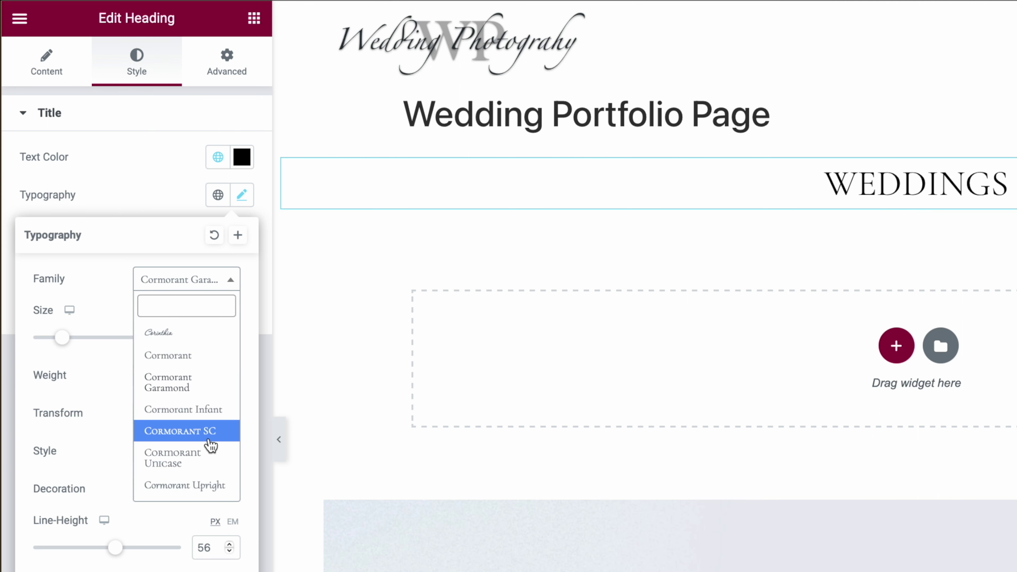
{"action": "type", "text": "qw"}
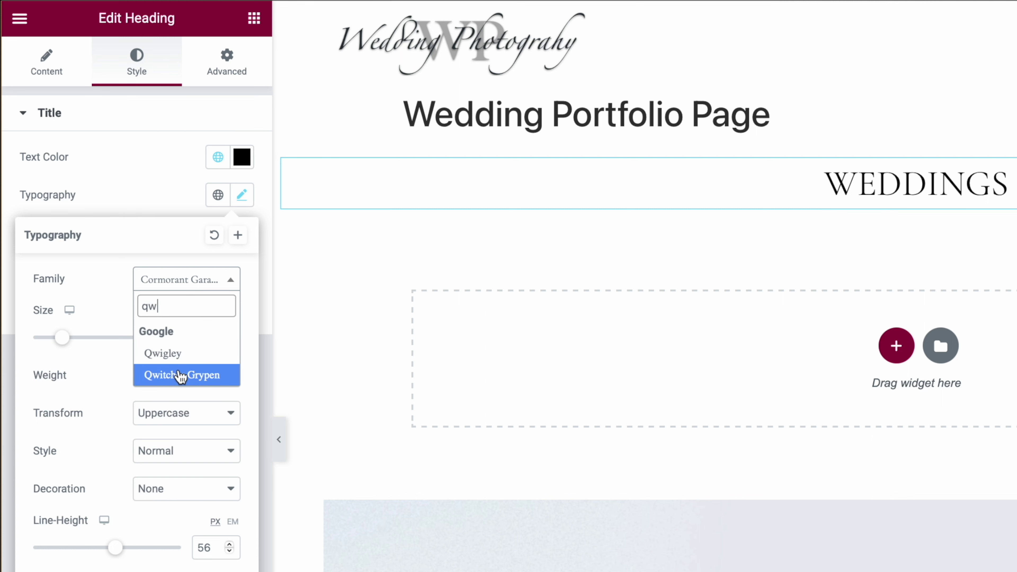
{"action": "left_click", "coordinate": [190, 376]}
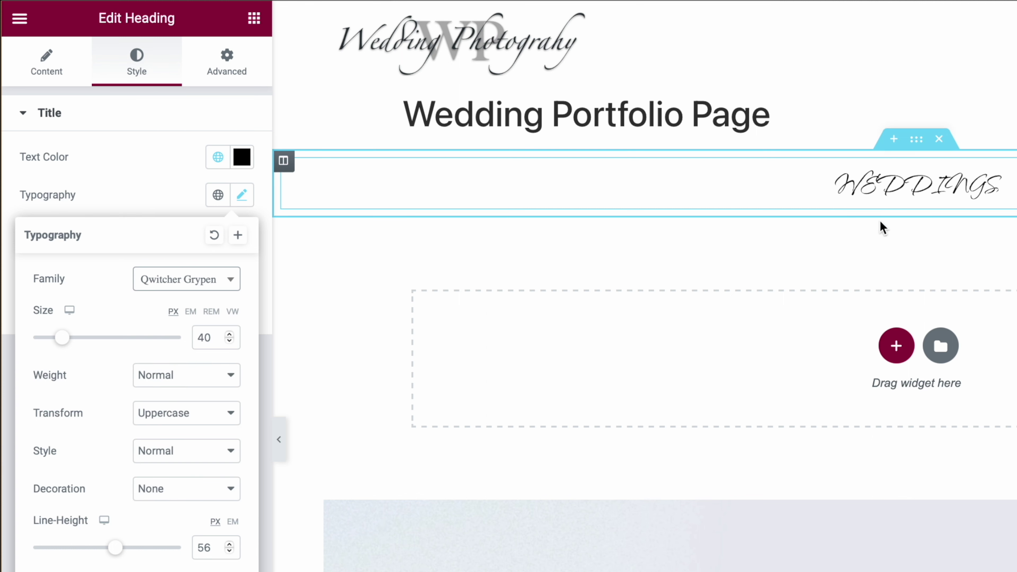
Set the Weddings heading's text transform to Normal and its font size to 112 px
{"action": "left_click", "coordinate": [213, 417]}
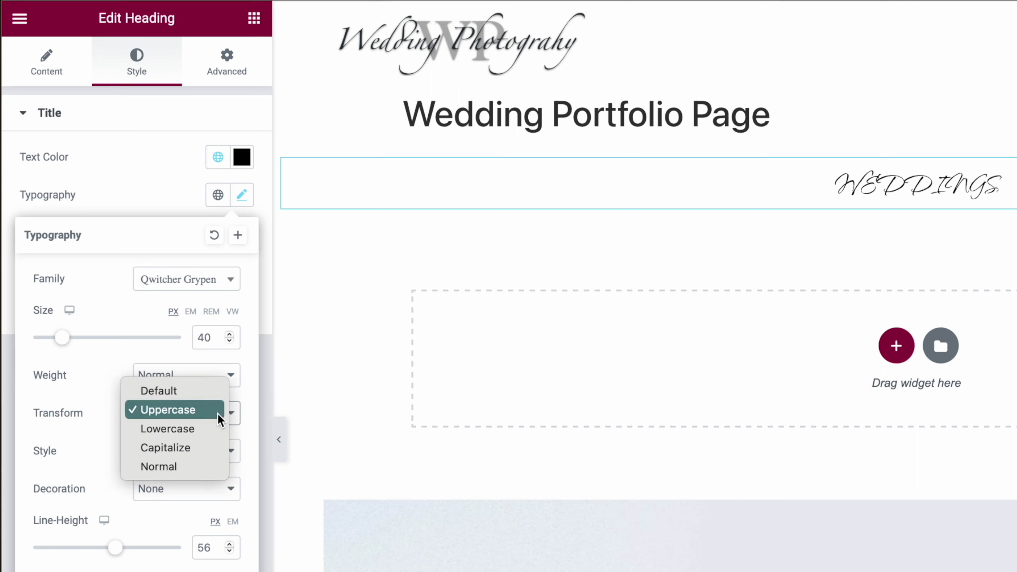
{"action": "left_click", "coordinate": [199, 468]}
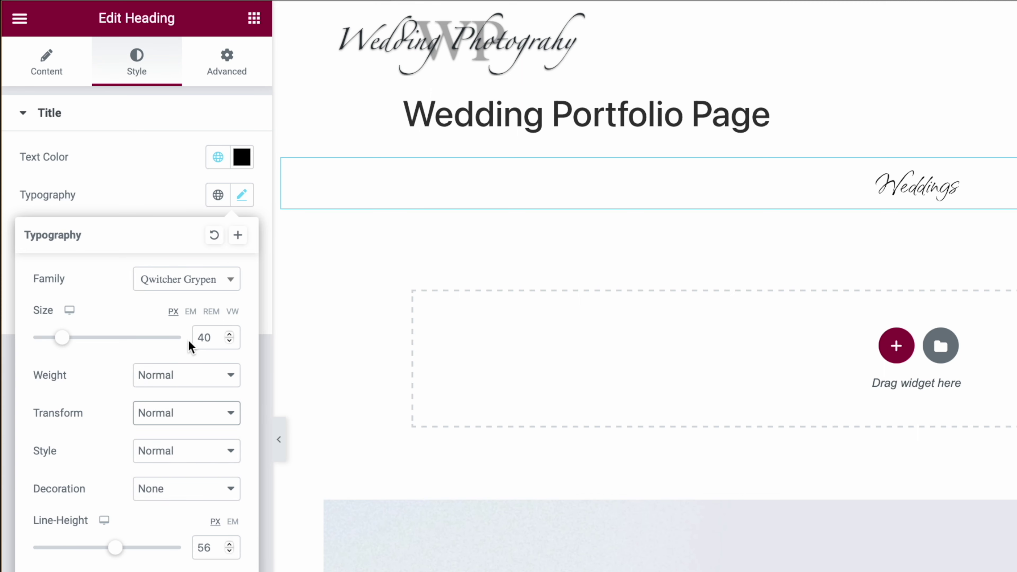
{"action": "left_click_drag", "start_coordinate": [68, 341], "coordinate": [115, 329]}
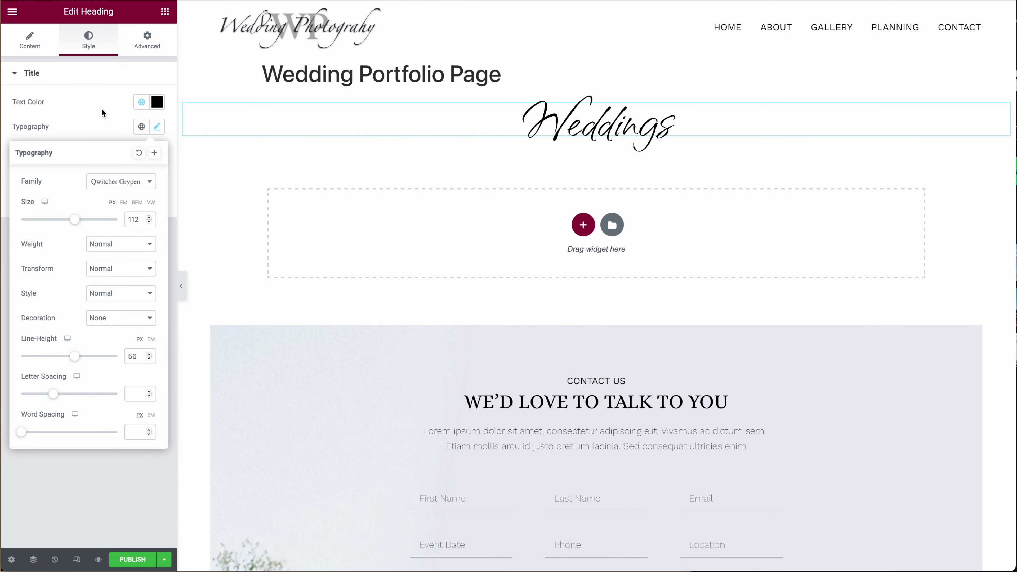
{"action": "left_click", "coordinate": [103, 96]}
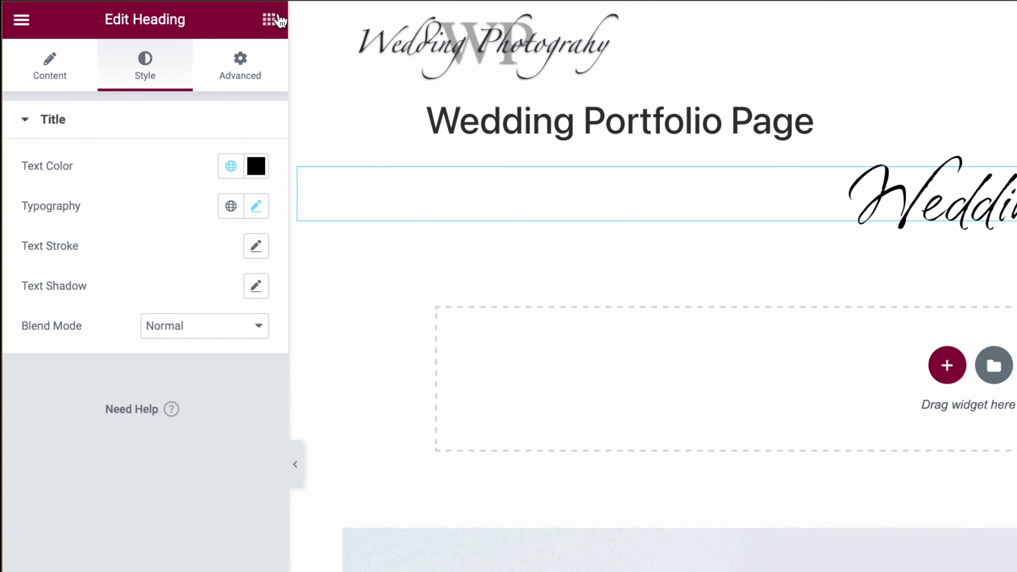
Add a second Heading widget directly beneath the Weddings heading and centre it
{"action": "left_click", "coordinate": [269, 20]}
{"action": "left_click_drag", "start_coordinate": [215, 279], "coordinate": [966, 232]}
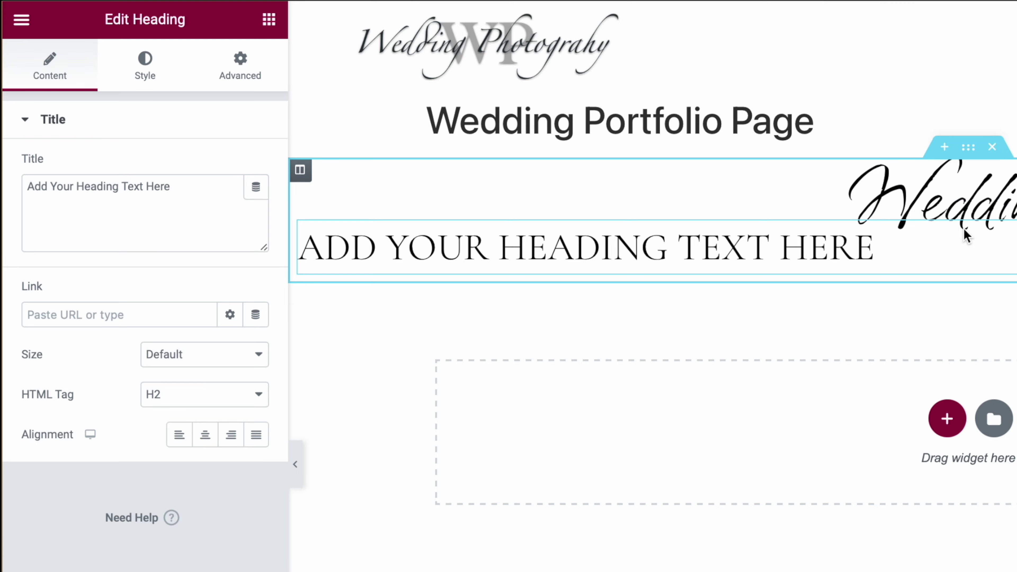
{"action": "left_click", "coordinate": [209, 438]}
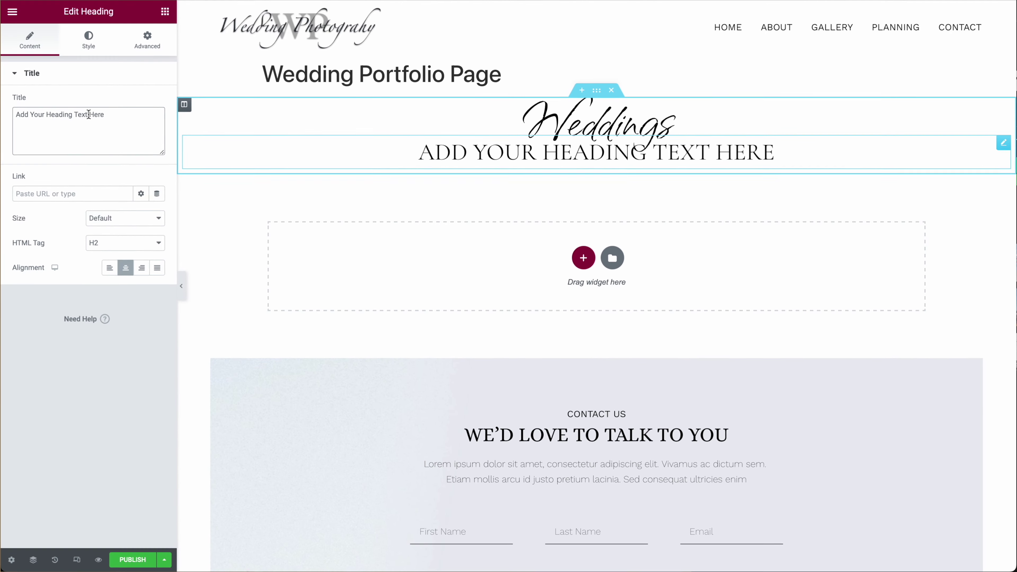
Change the new heading's title to "Name of event" and set its HTML tag to H1
{"action": "triple_click", "coordinate": [108, 116]}
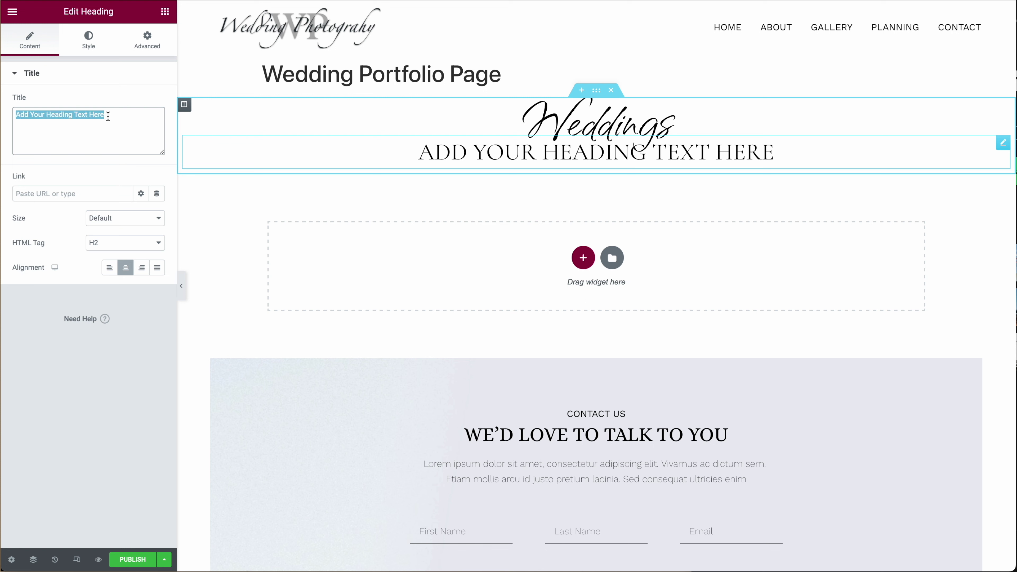
{"action": "type", "text": "N"}
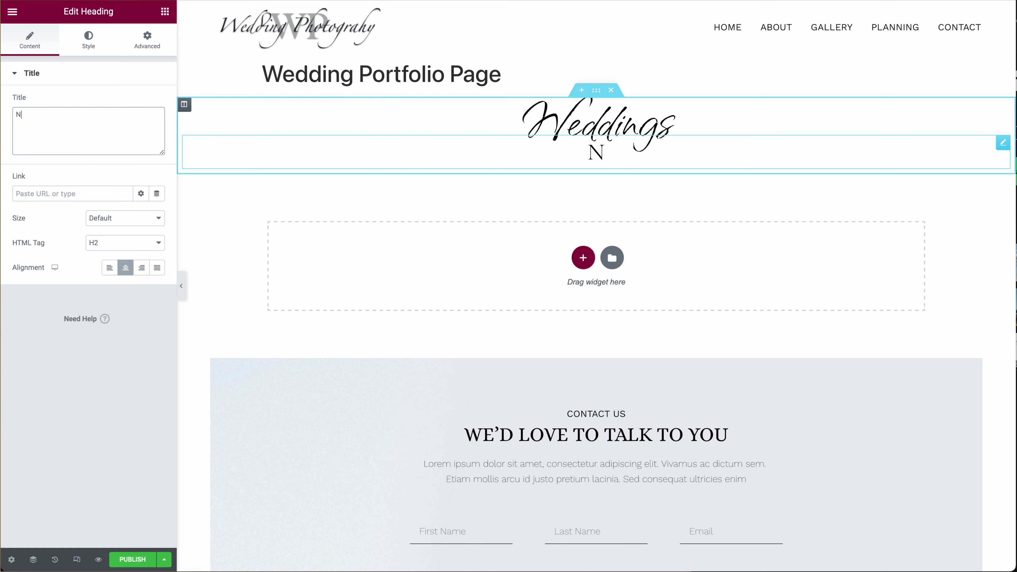
{"action": "type", "text": "ame of event"}
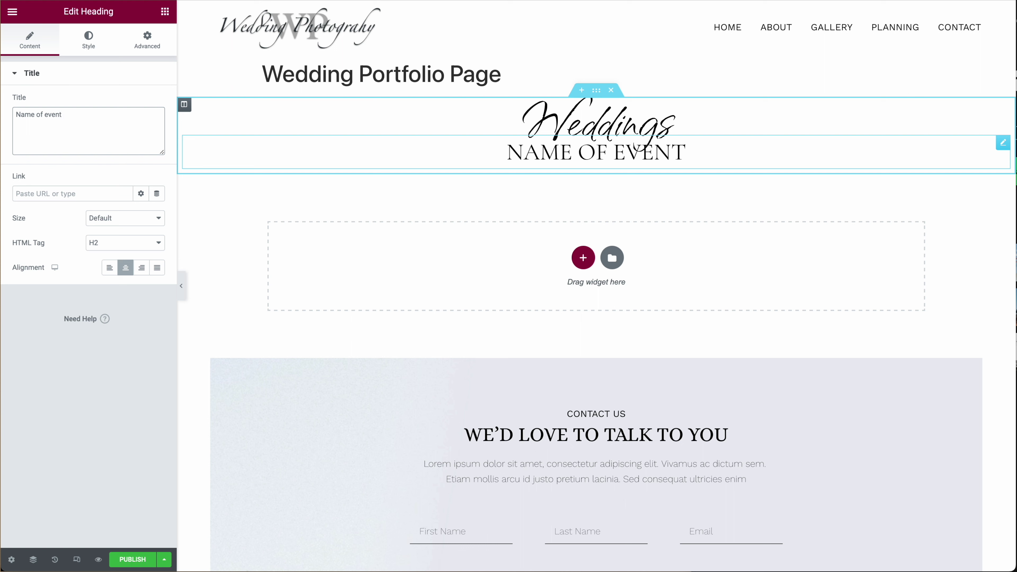
{"action": "left_click", "coordinate": [138, 247]}
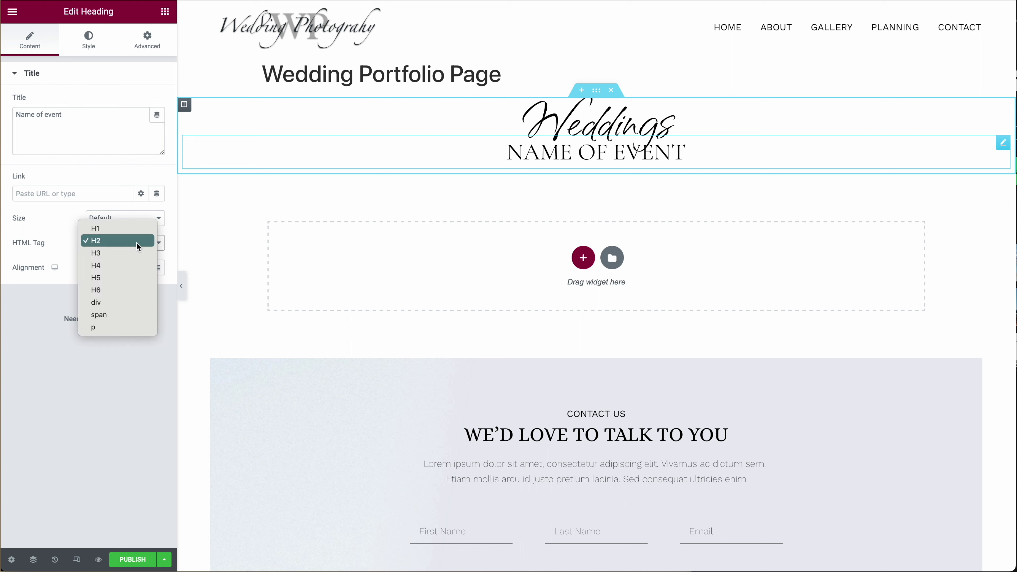
{"action": "left_click", "coordinate": [127, 231]}
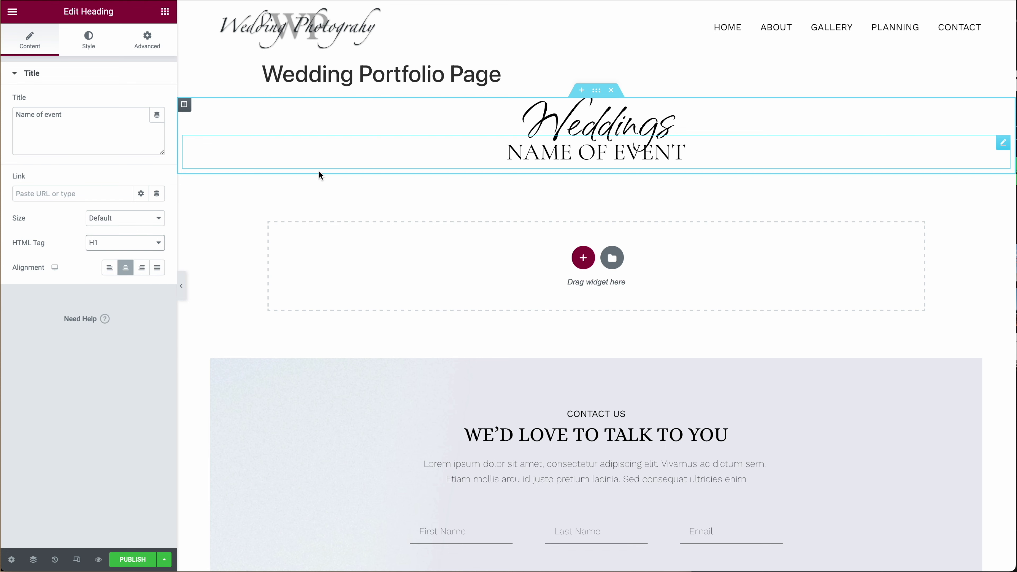
Add a third, centred Heading widget below the Name of event heading and title it "Location | City"
{"action": "left_click", "coordinate": [166, 12]}
{"action": "left_click_drag", "start_coordinate": [131, 158], "coordinate": [645, 158]}
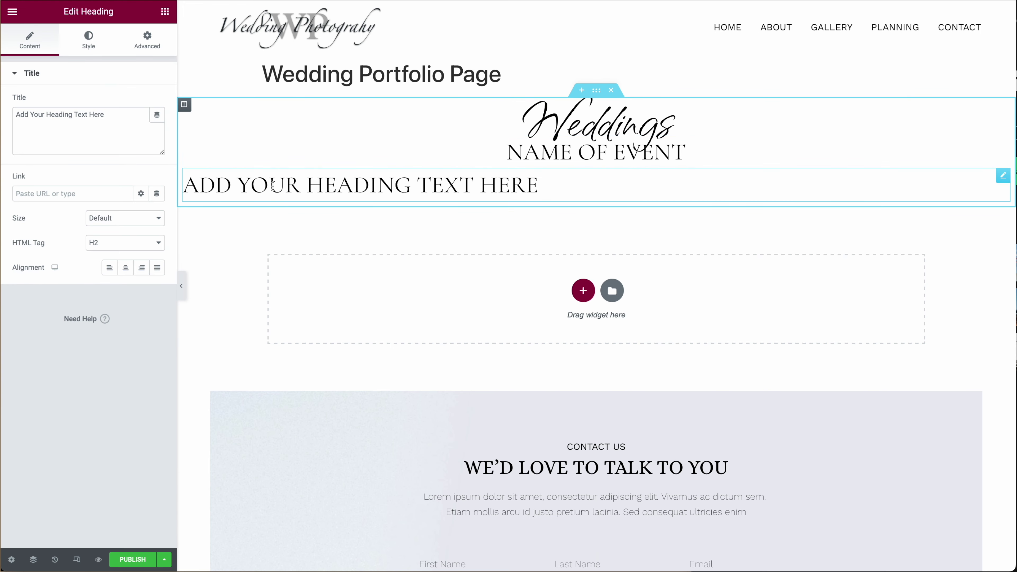
{"action": "left_click", "coordinate": [127, 272]}
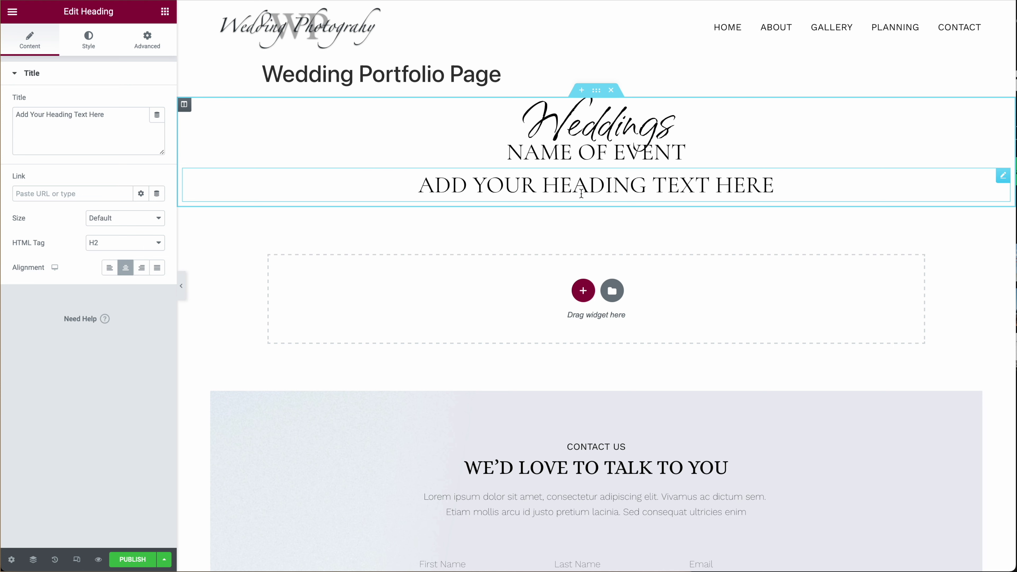
{"action": "triple_click", "coordinate": [74, 119]}
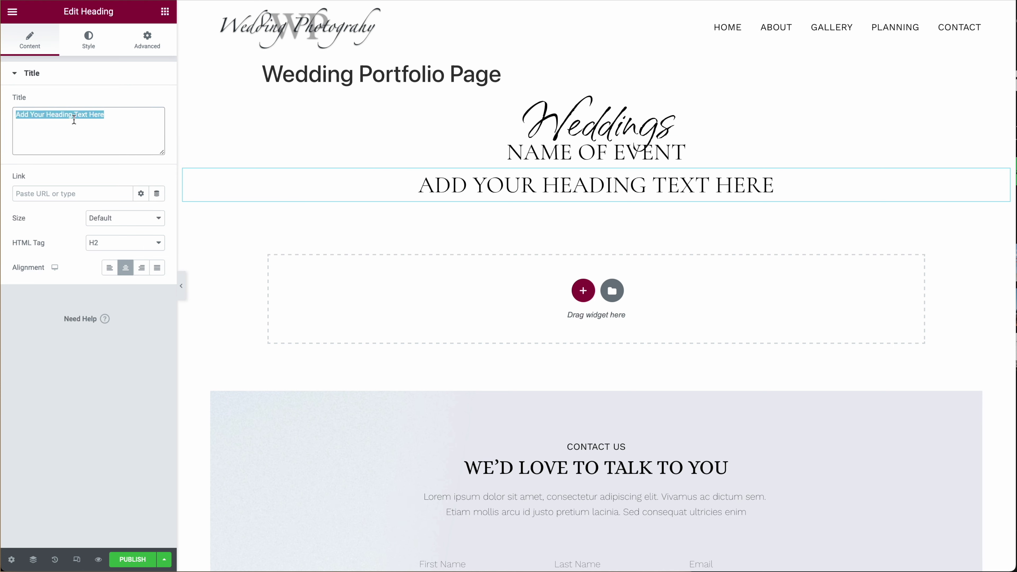
{"action": "type", "text": "Locationg"}
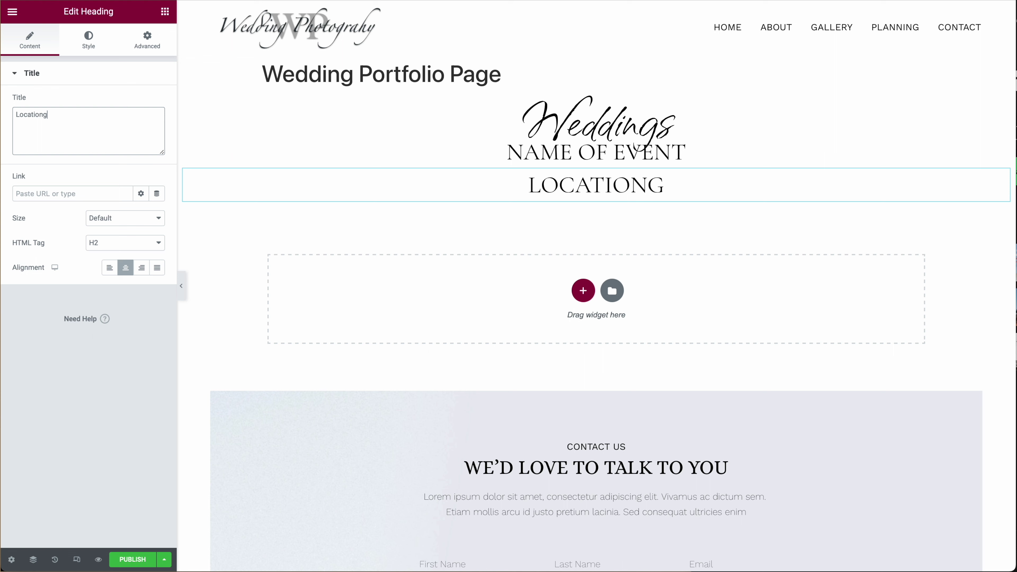
{"action": "key", "text": "BackSpace"}
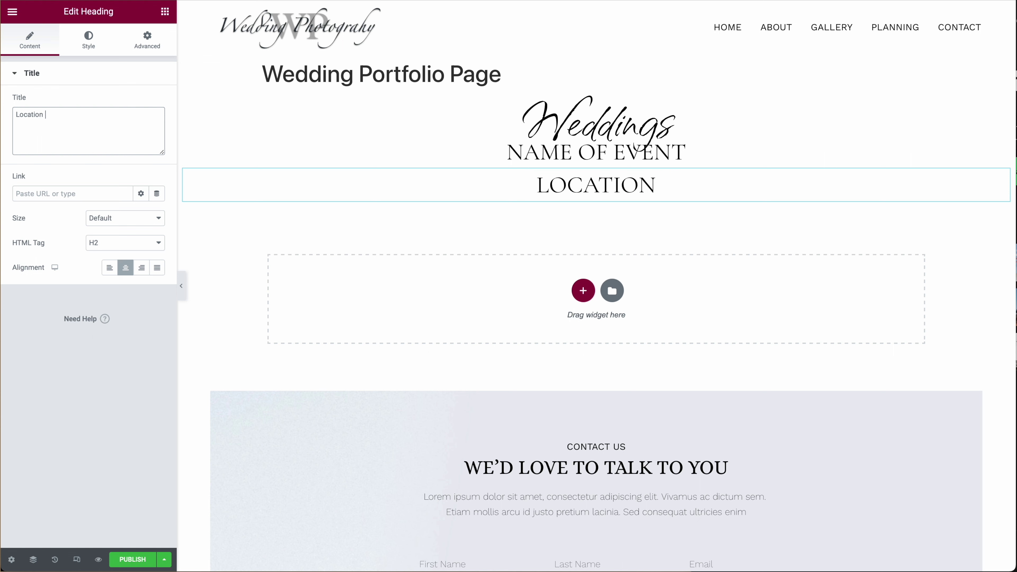
{"action": "type", "text": "| City"}
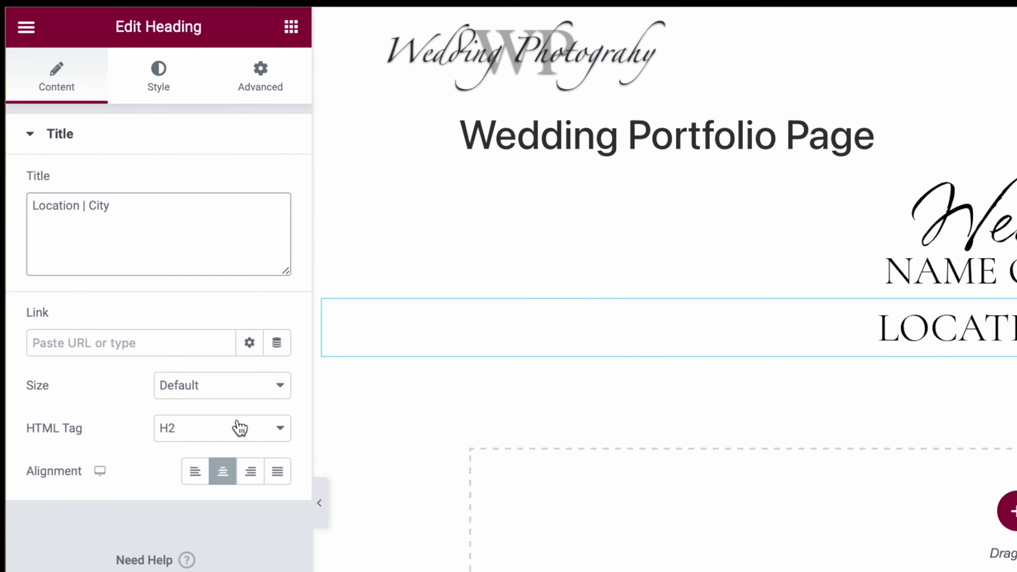
Apply the global Text font to the Location | City heading
{"action": "left_click", "coordinate": [168, 82]}
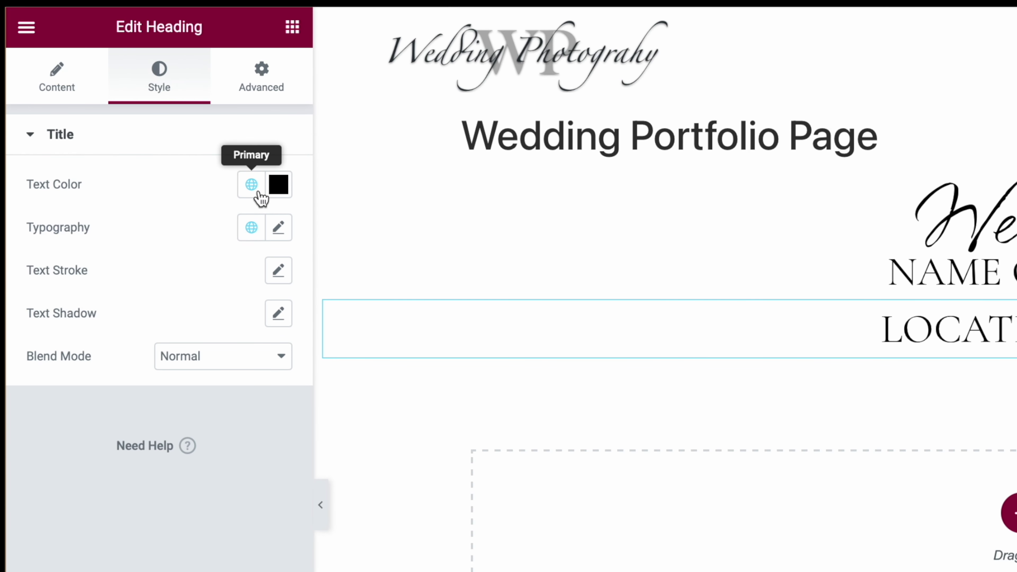
{"action": "left_click", "coordinate": [249, 235]}
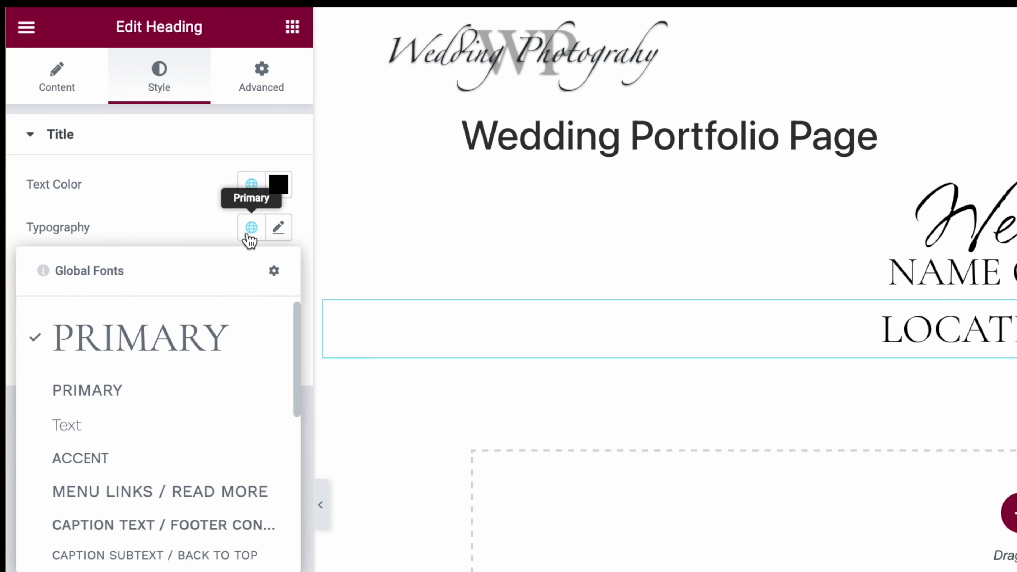
{"action": "left_click", "coordinate": [89, 430]}
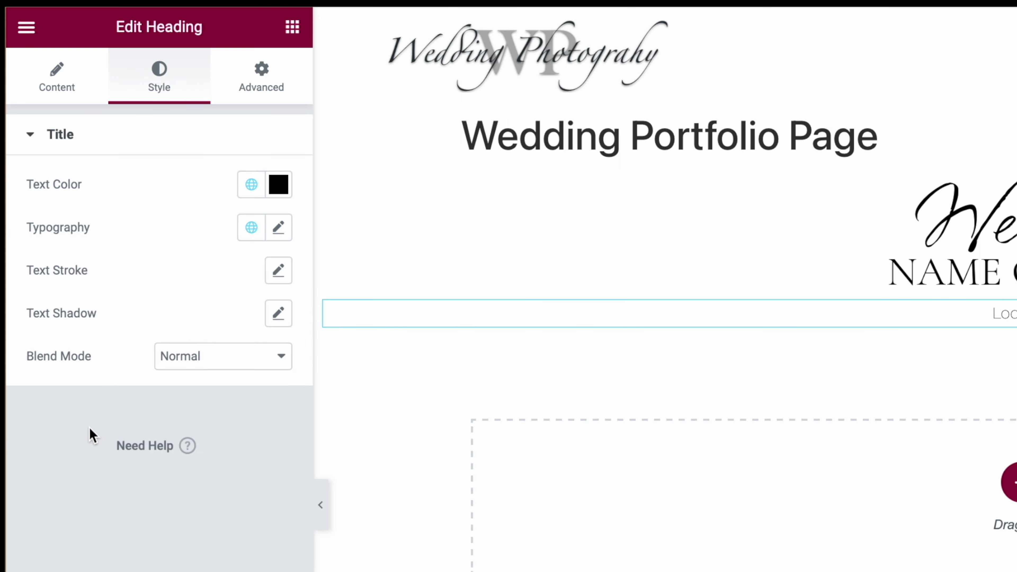
Set the Location | City heading's font size to 35 px
{"action": "left_click", "coordinate": [69, 85]}
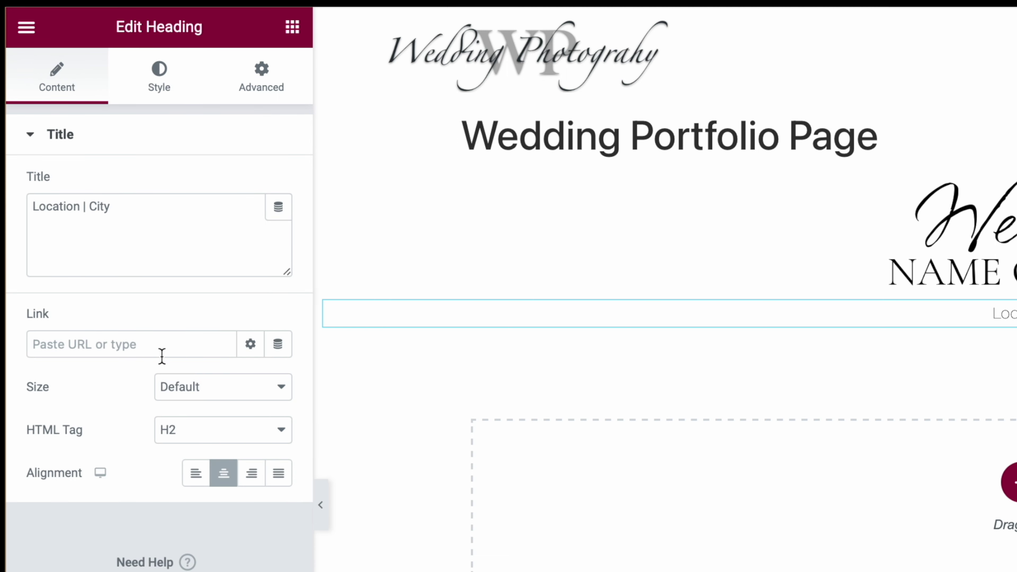
{"action": "left_click", "coordinate": [172, 102]}
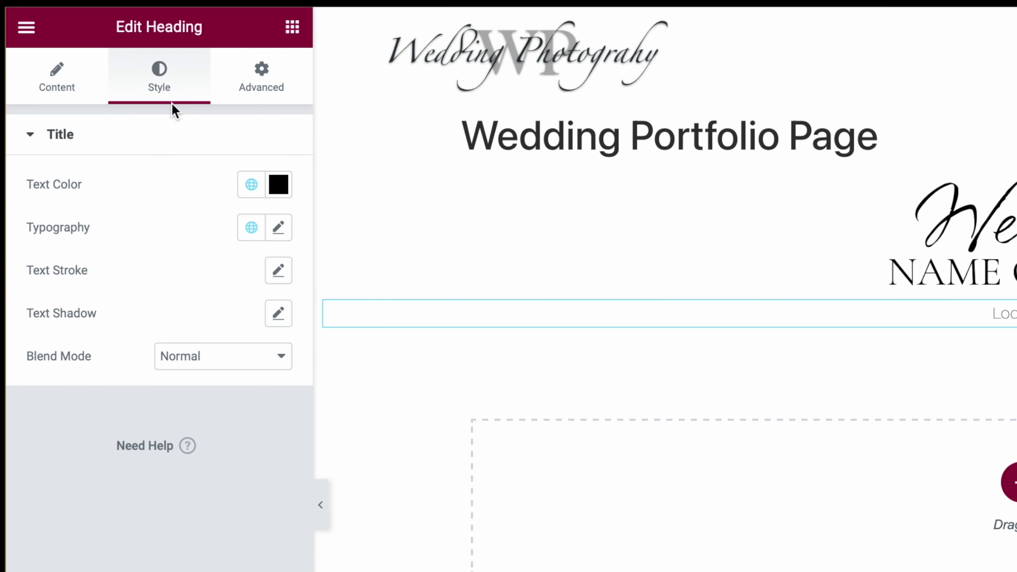
{"action": "left_click", "coordinate": [290, 227]}
{"action": "mouse_move", "coordinate": [61, 389]}
{"action": "left_mouse_down"}
{"action": "mouse_move", "coordinate": [96, 396]}
{"action": "mouse_move", "coordinate": [71, 396]}
{"action": "mouse_move", "coordinate": [79, 395]}
{"action": "left_mouse_up"}
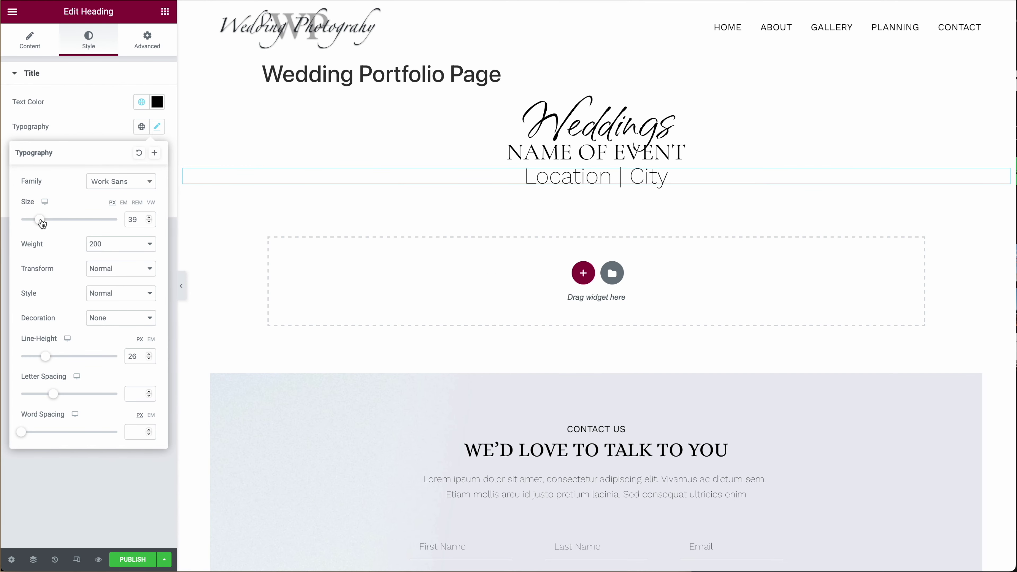
{"action": "left_click_drag", "start_coordinate": [42, 224], "coordinate": [40, 224]}
Try a font weight of 300 on the Location | City heading and set it back to 200
{"action": "left_click", "coordinate": [141, 247]}
{"action": "left_click", "coordinate": [109, 253]}
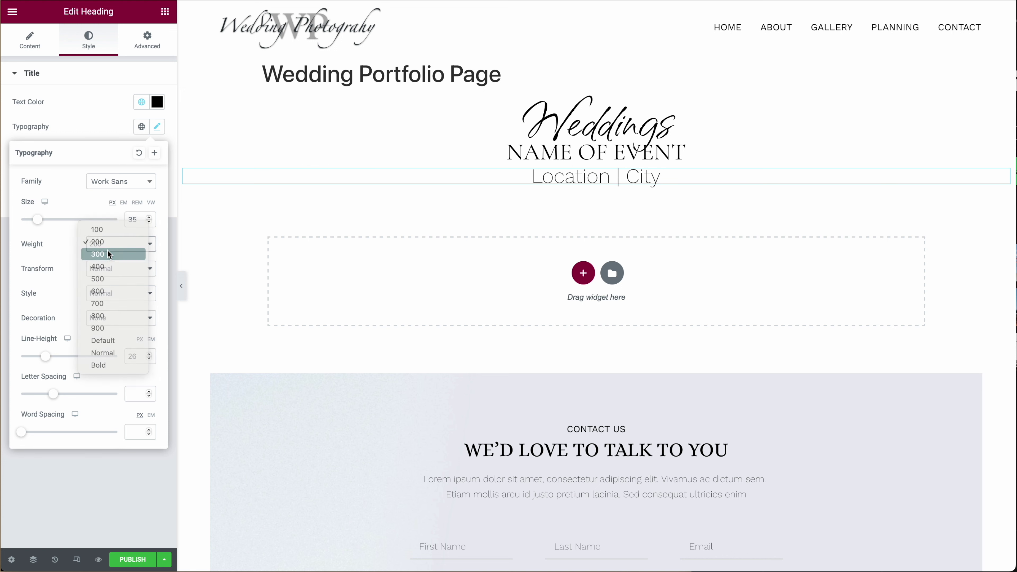
{"action": "left_click", "coordinate": [155, 243]}
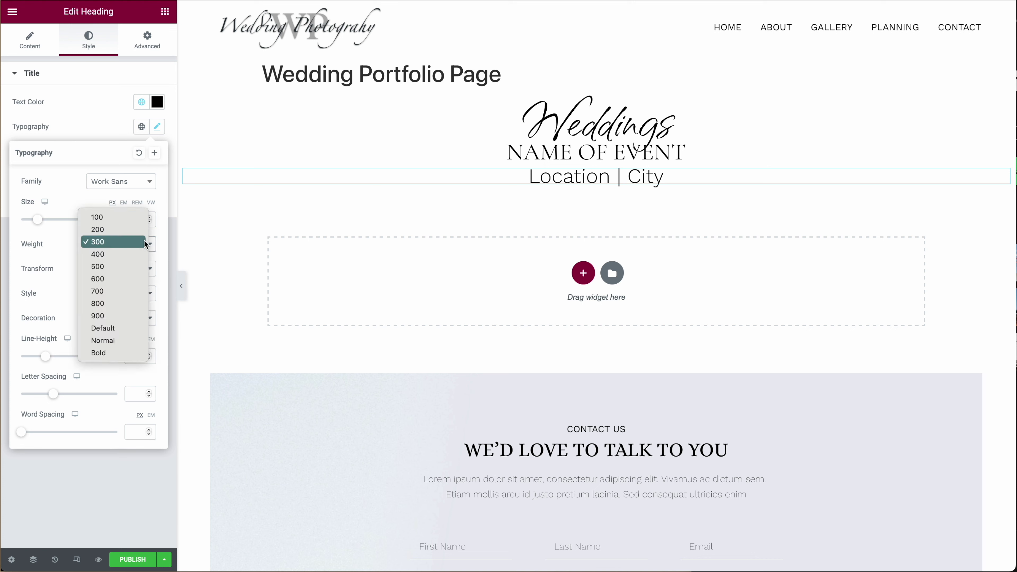
{"action": "left_click", "coordinate": [123, 238]}
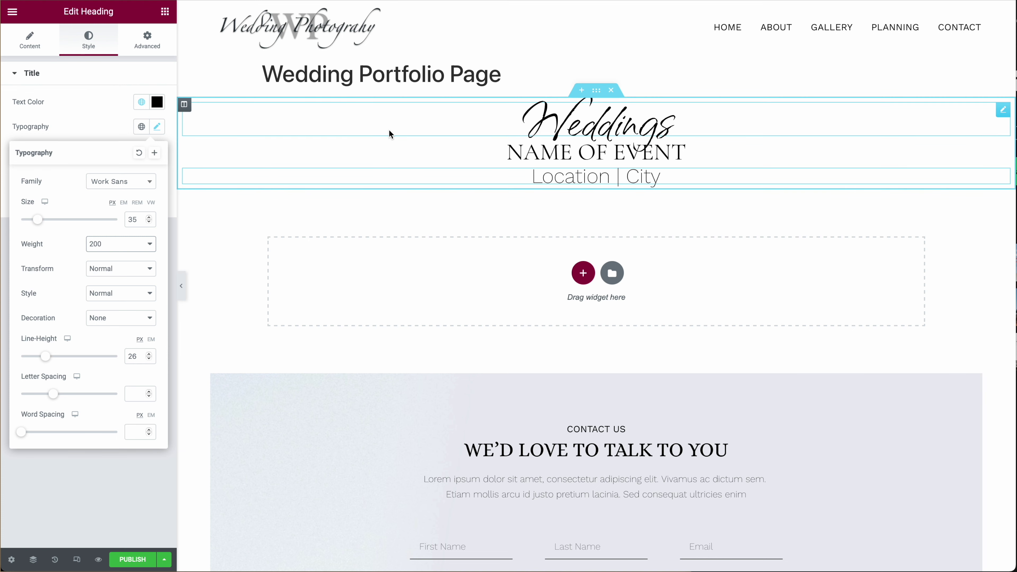
Add a Text Editor widget below the Location | City heading
{"action": "left_click", "coordinate": [99, 74]}
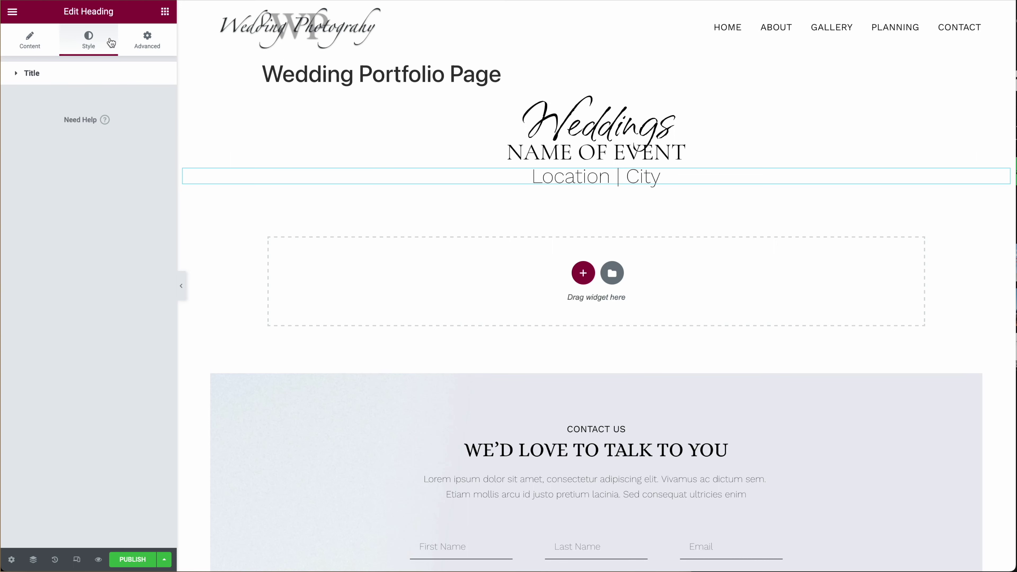
{"action": "left_click", "coordinate": [166, 13]}
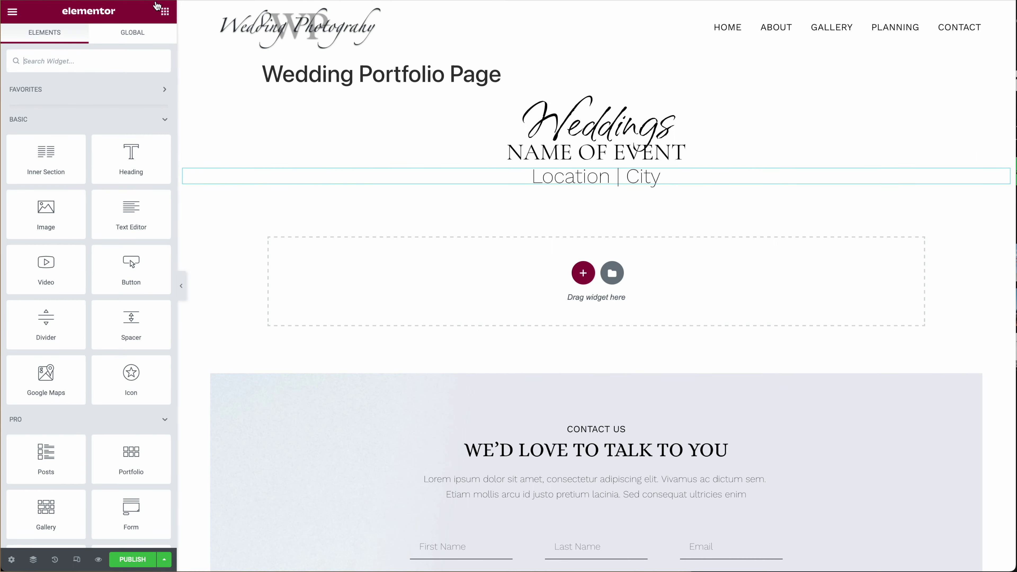
{"action": "left_click_drag", "start_coordinate": [127, 220], "coordinate": [589, 182]}
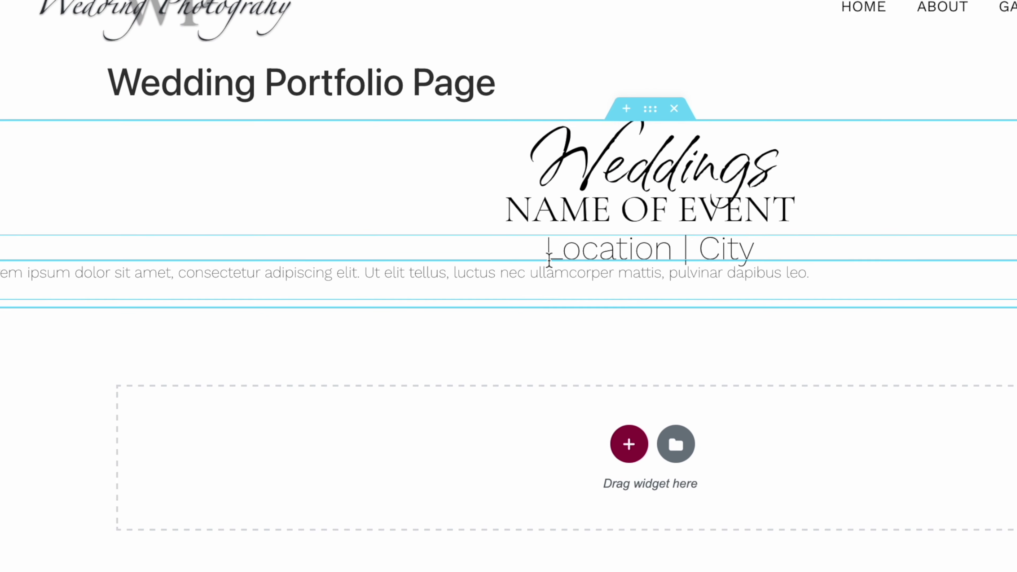
Set the boxed content width of the section holding the headings to 870
{"action": "left_click", "coordinate": [651, 110]}
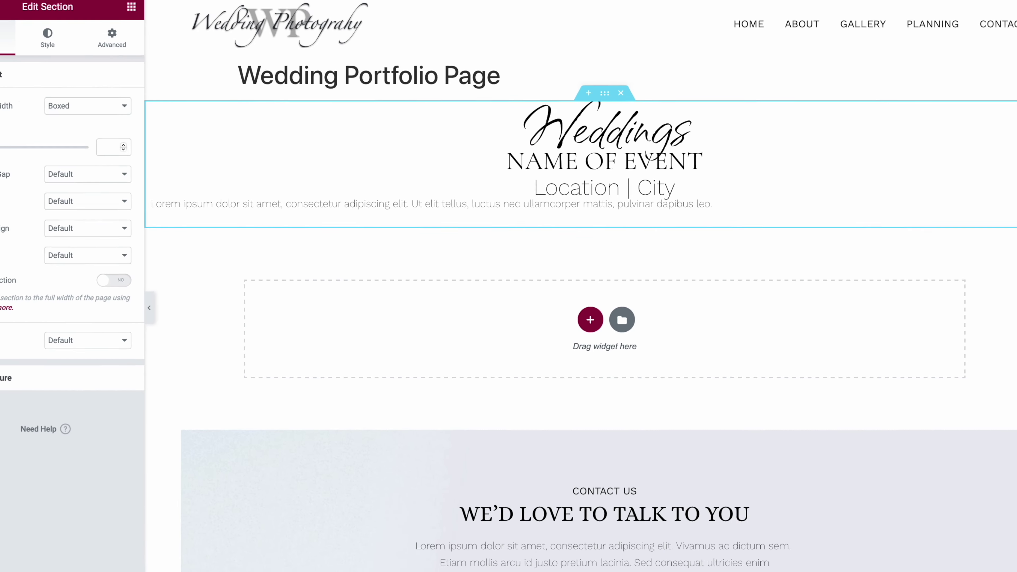
{"action": "left_click_drag", "start_coordinate": [0, 151], "coordinate": [1, 151]}
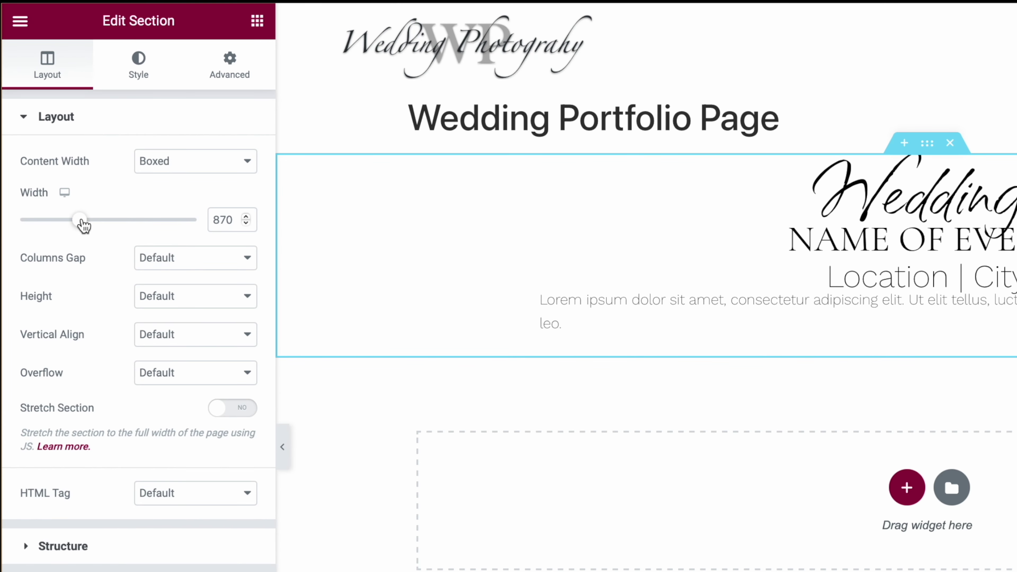
{"action": "left_click", "coordinate": [130, 76]}
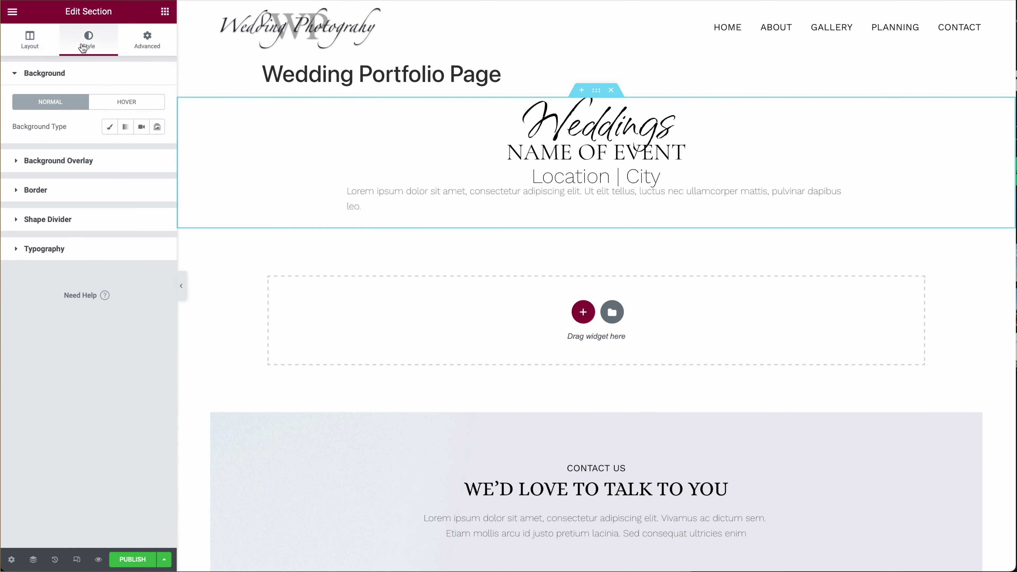
{"action": "left_click", "coordinate": [50, 44]}
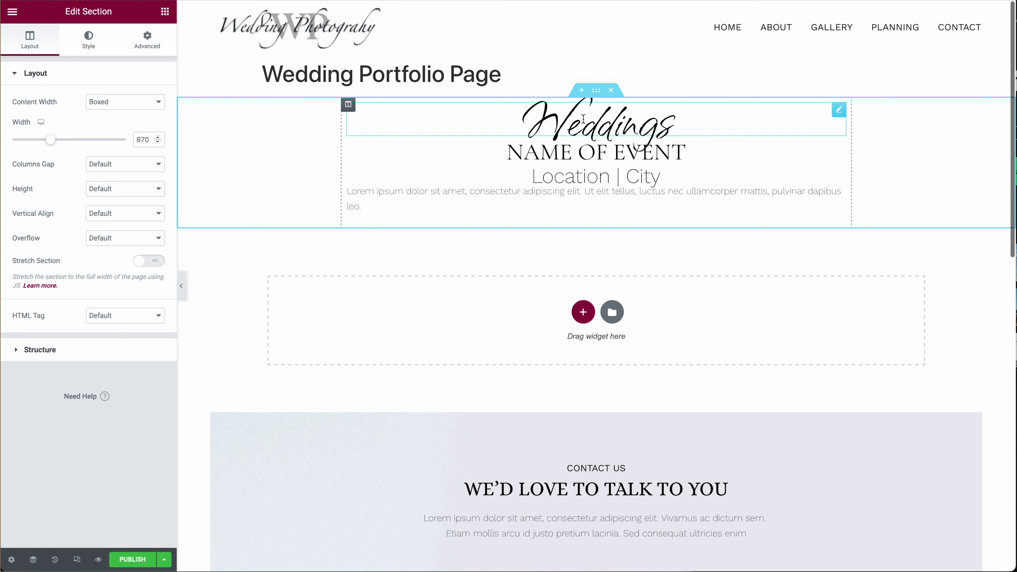
Unlink the Weddings heading's padding values and set the top padding to 20 px and the bottom padding to 200 px
{"action": "left_click", "coordinate": [840, 114]}
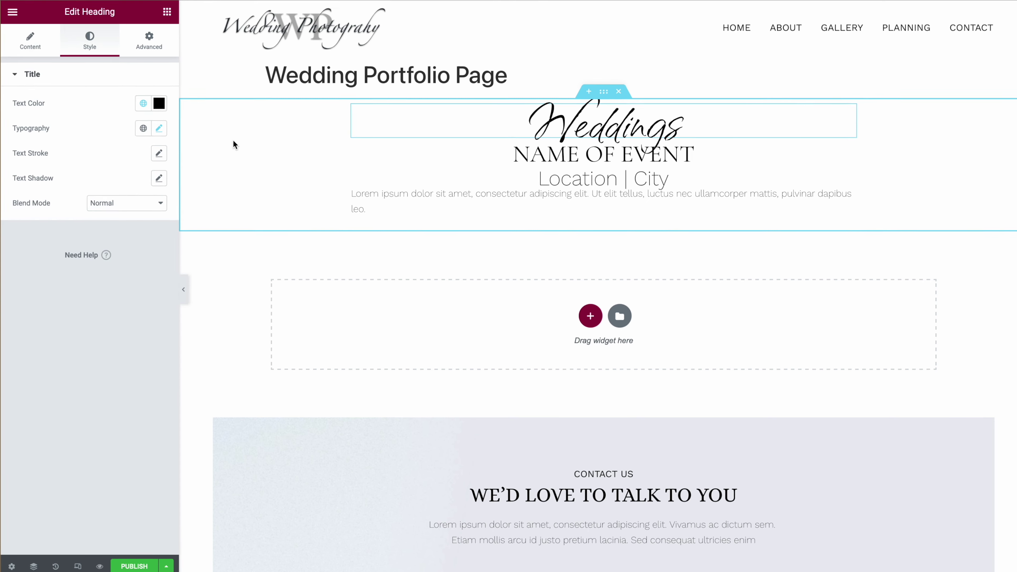
{"action": "left_click", "coordinate": [230, 65]}
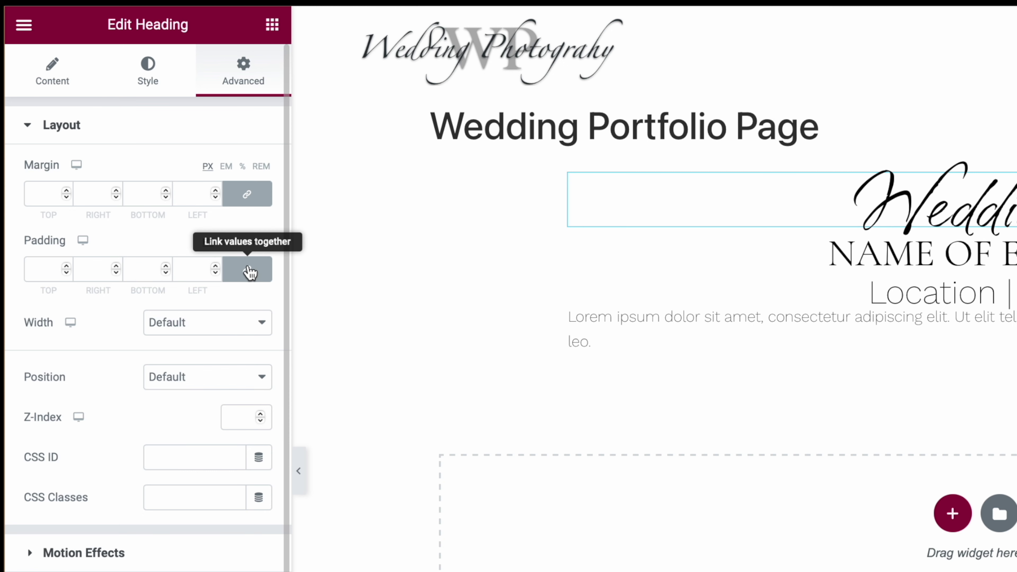
{"action": "left_click", "coordinate": [247, 270]}
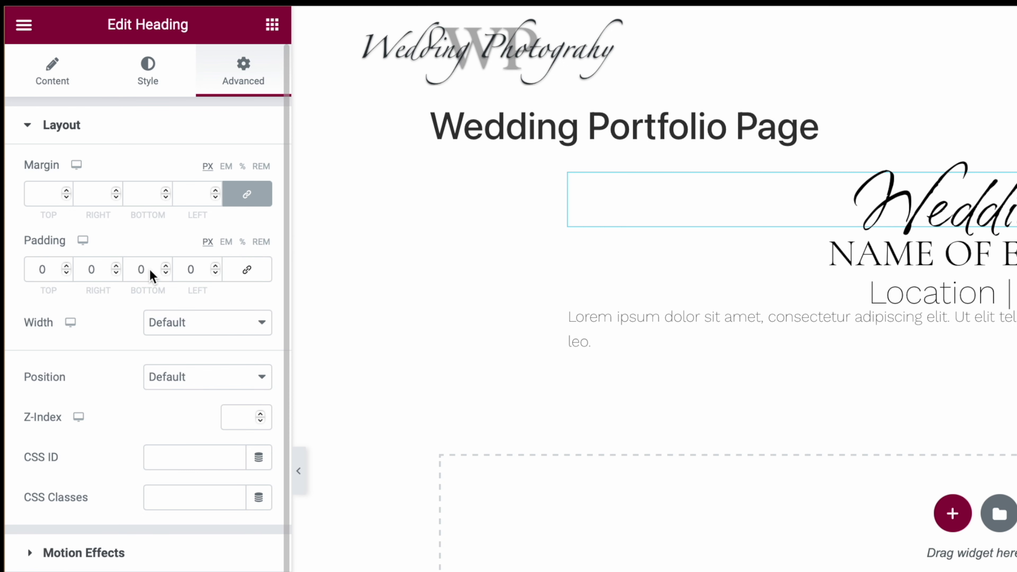
{"action": "double_click", "coordinate": [50, 269]}
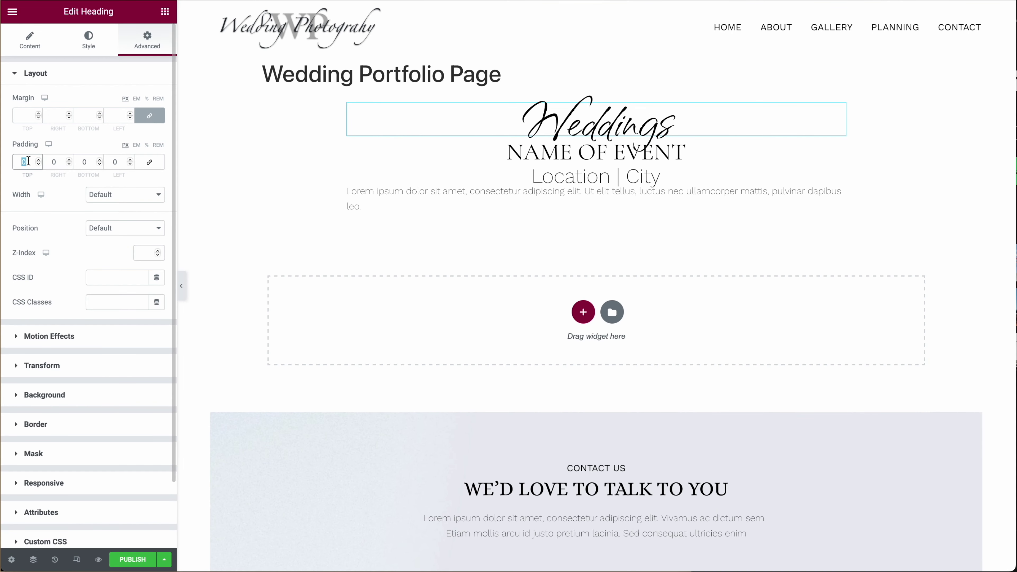
{"action": "type", "text": "20"}
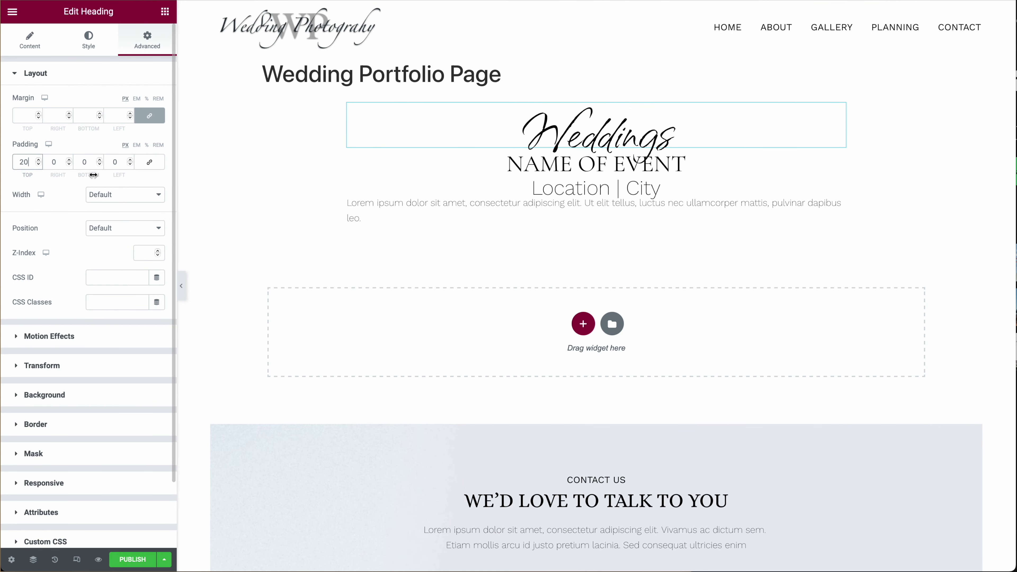
{"action": "left_click", "coordinate": [85, 162]}
{"action": "type", "text": "200"}
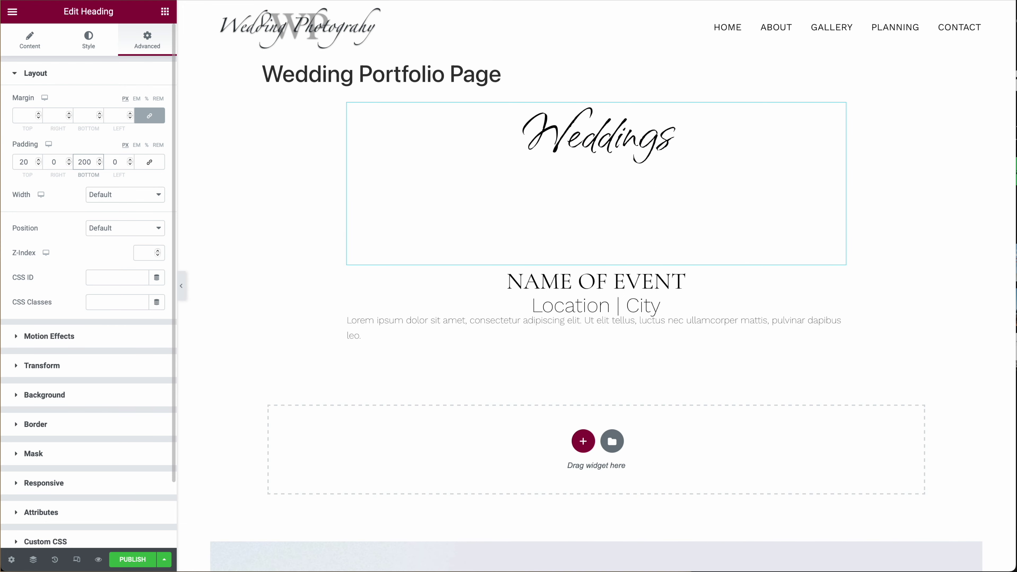
Set the Weddings heading's bottom padding to 20 px, and give the unlinked Text Editor padding a top value of 20 px
{"action": "key", "text": "Delete"}
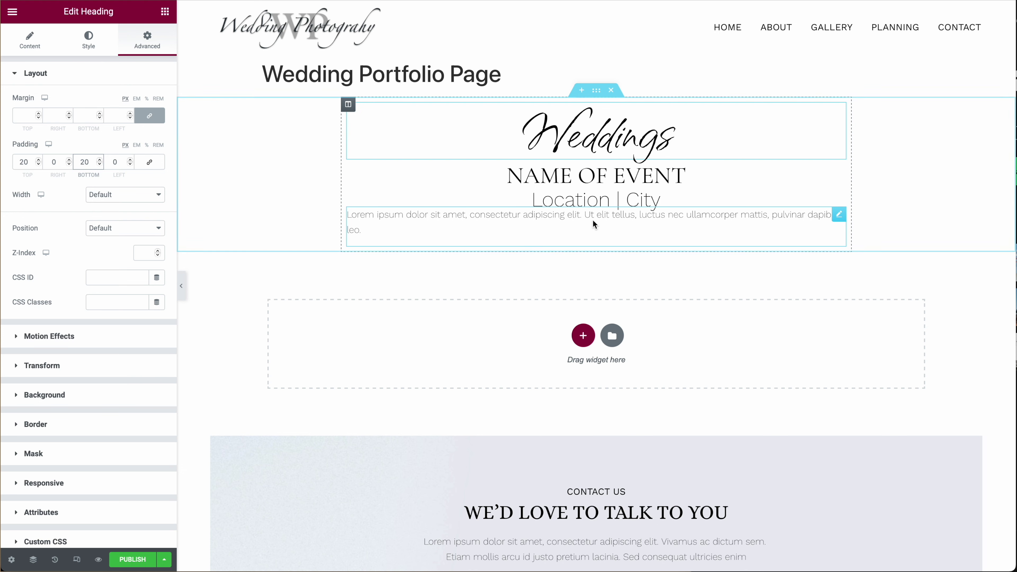
{"action": "left_click", "coordinate": [835, 217]}
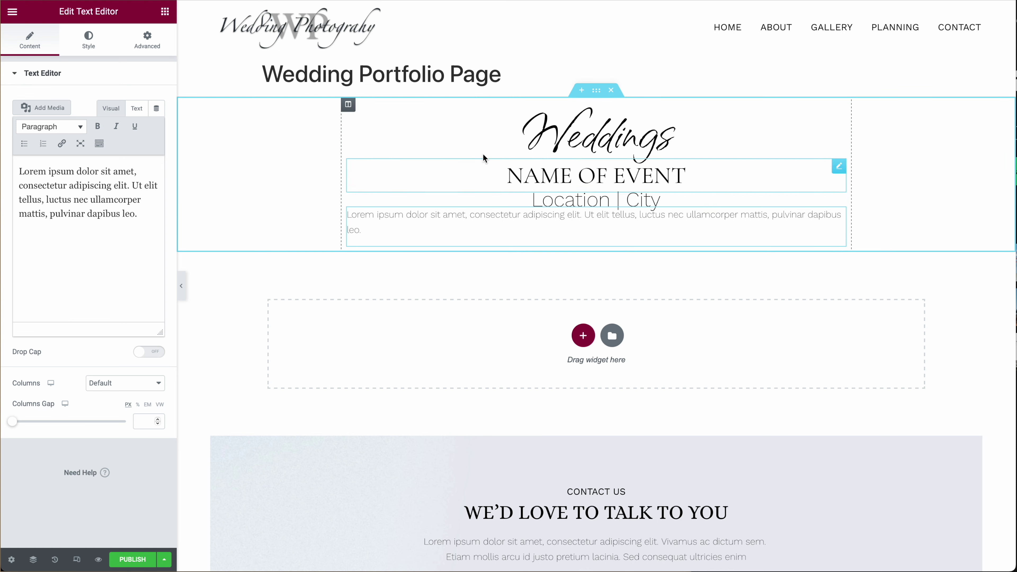
{"action": "left_click", "coordinate": [145, 43]}
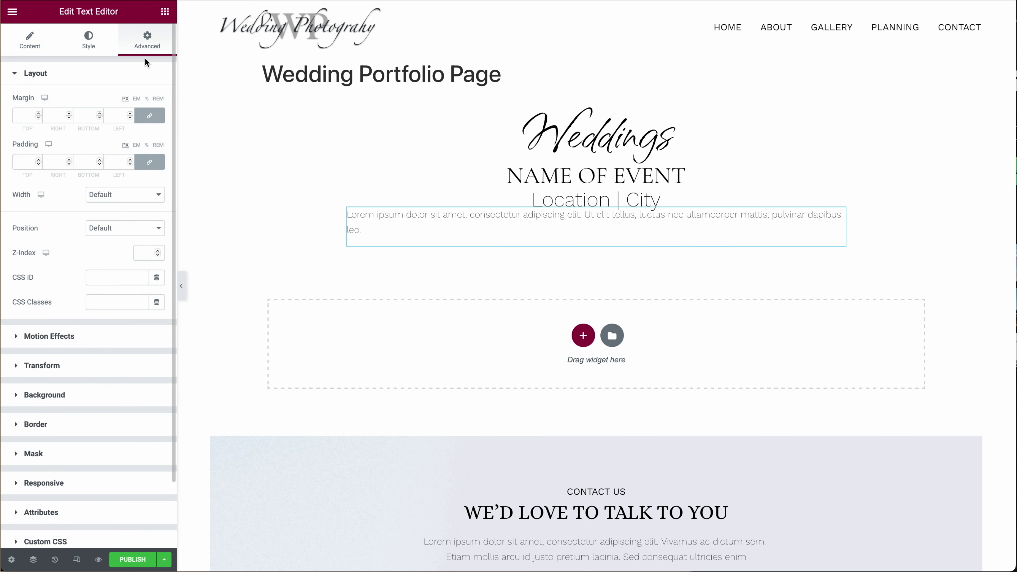
{"action": "left_click", "coordinate": [152, 164]}
{"action": "left_click", "coordinate": [24, 162]}
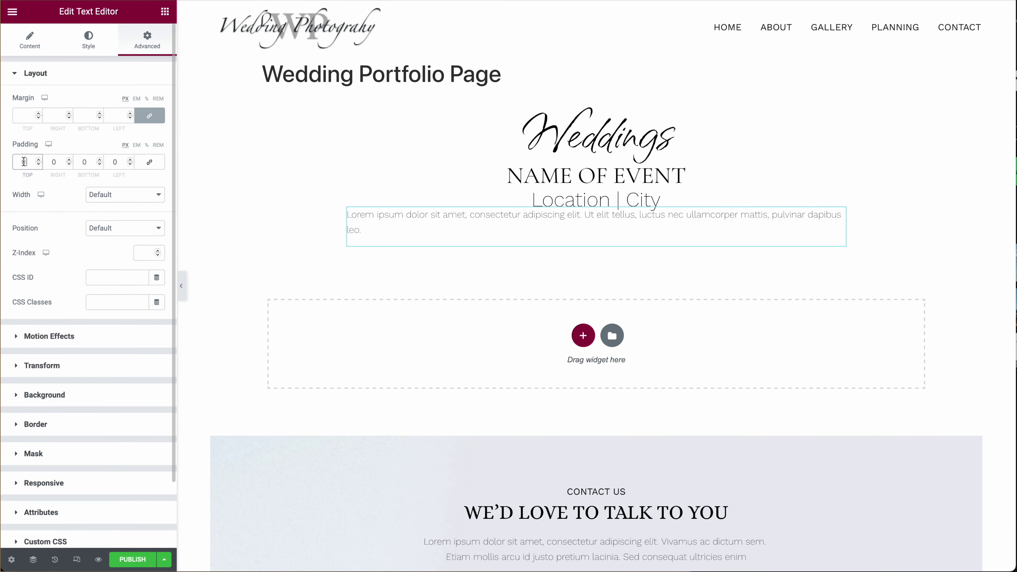
{"action": "type", "text": "200"}
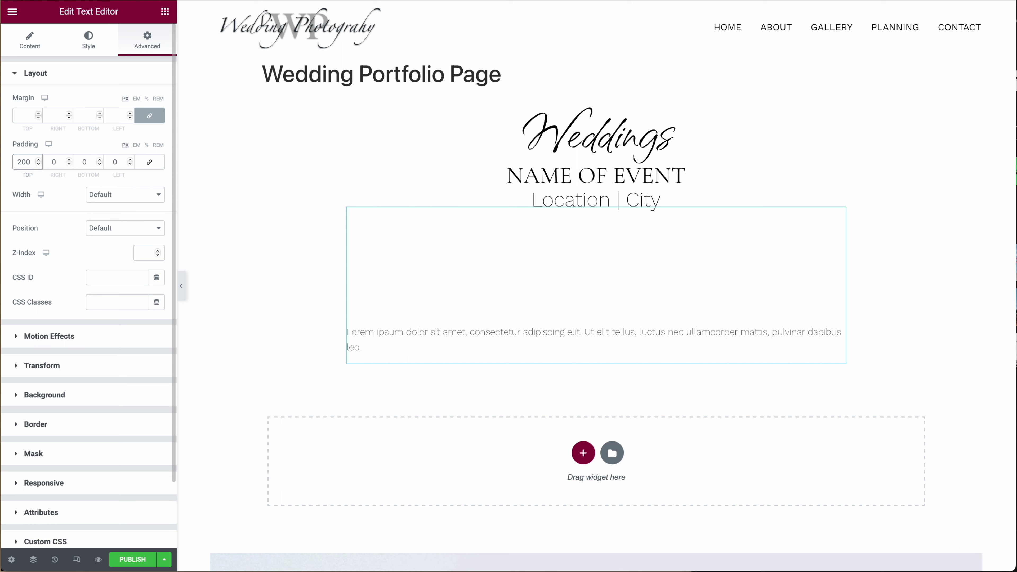
{"action": "key", "text": "BackSpace"}
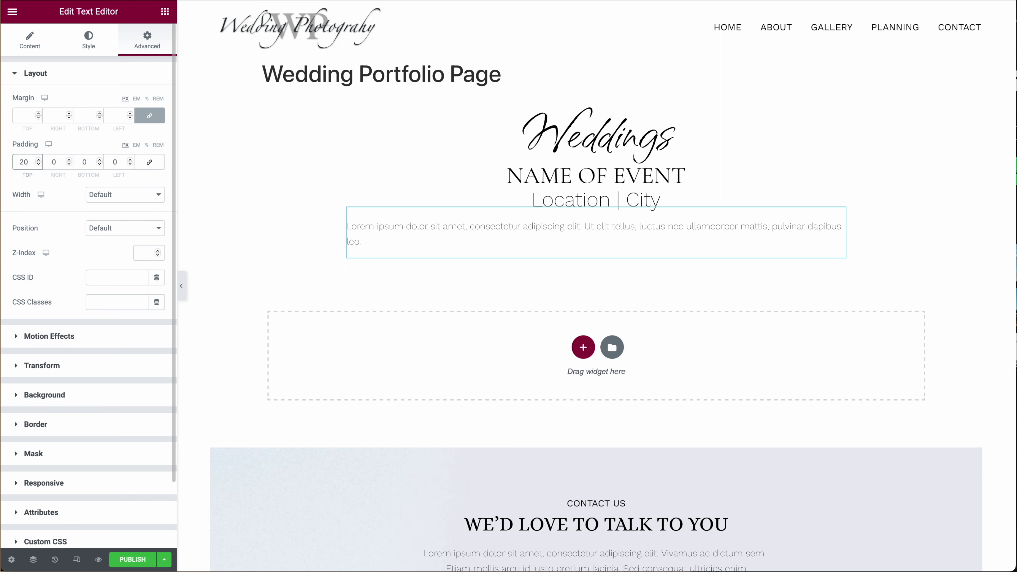
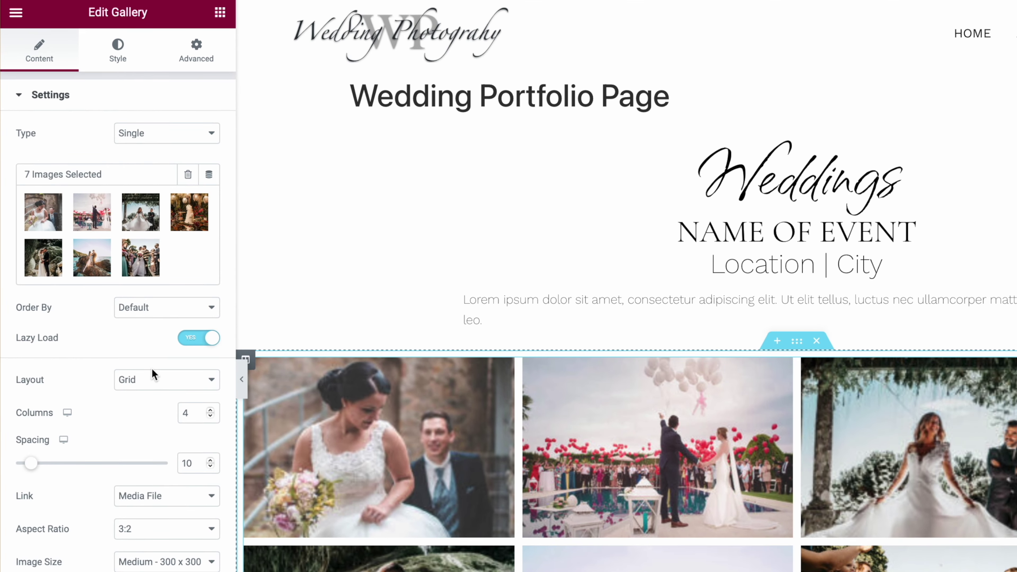
Set the gallery's layout to Masonry with 2 columns
{"action": "left_click", "coordinate": [129, 321]}
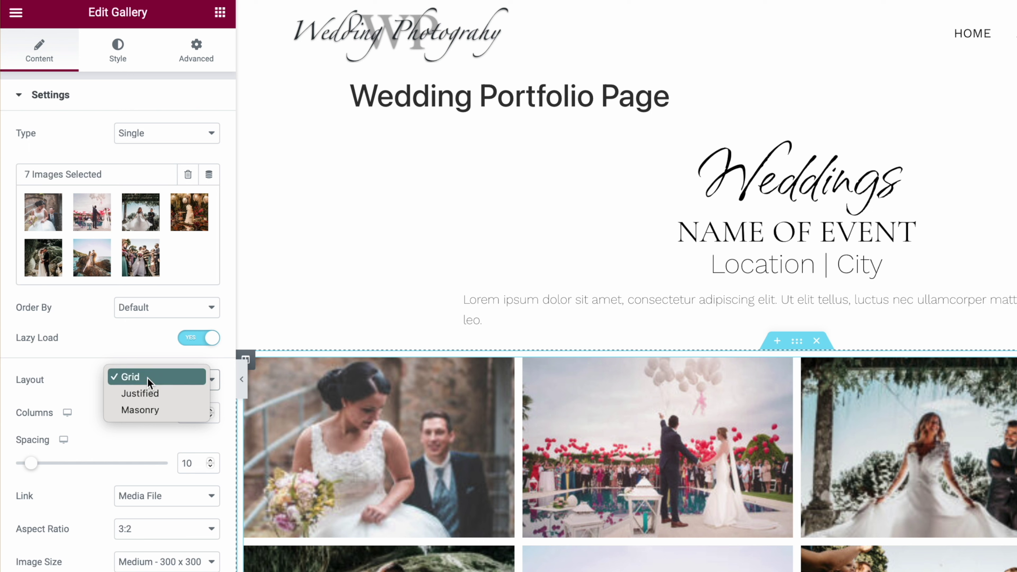
{"action": "left_click", "coordinate": [162, 410]}
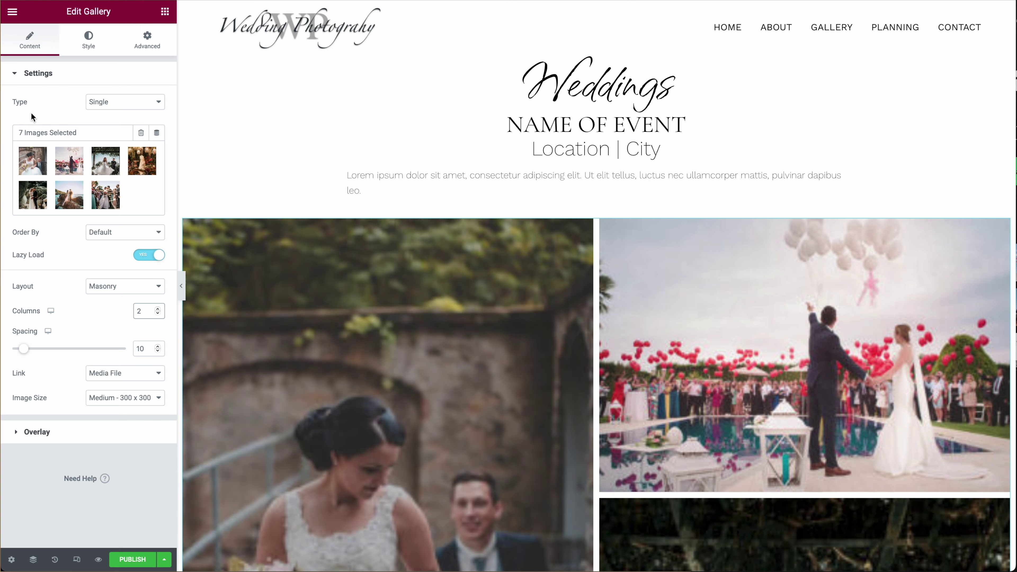
Open the gallery's selected images to review their order and insert the gallery again
{"action": "left_click", "coordinate": [109, 194]}
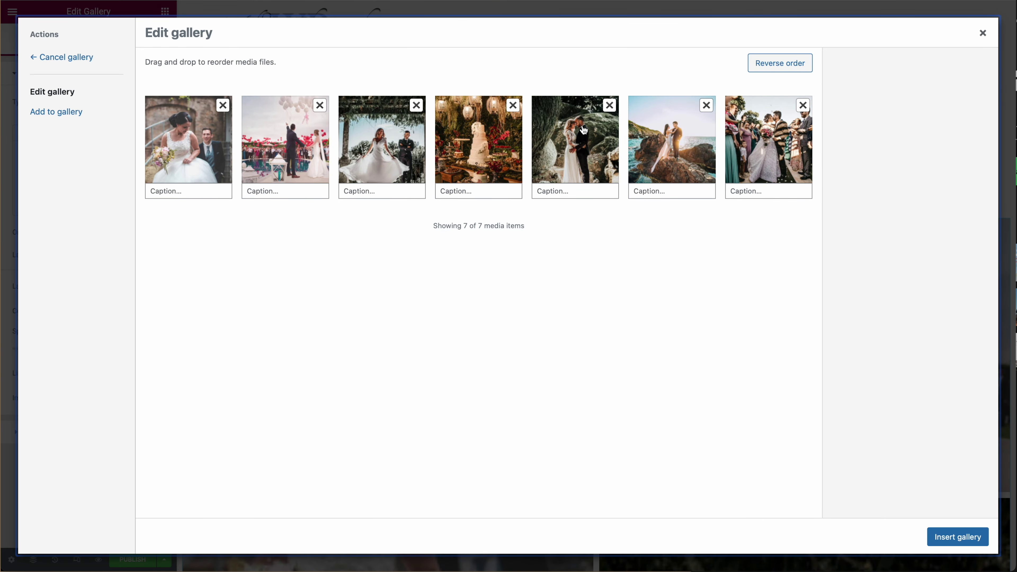
{"action": "mouse_move", "coordinate": [561, 136]}
{"action": "left_mouse_down"}
{"action": "mouse_move", "coordinate": [314, 127]}
{"action": "mouse_move", "coordinate": [561, 140]}
{"action": "left_mouse_up"}
{"action": "left_click", "coordinate": [958, 537]}
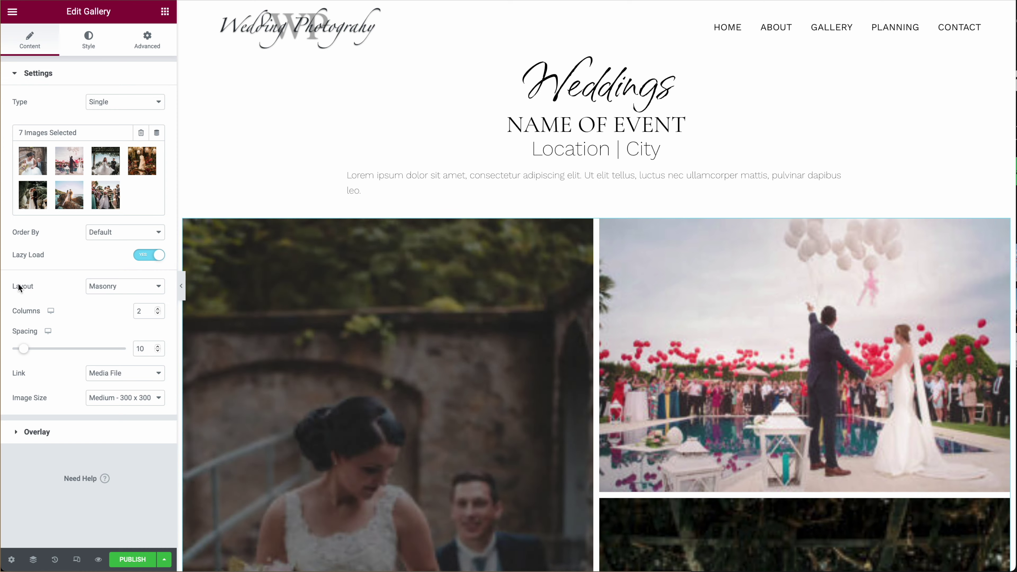
Set the gallery's image size to Medium Large - 768 x 0
{"action": "scroll", "coordinate": [636, 360], "scroll_direction": "down", "scroll_amount": 7}
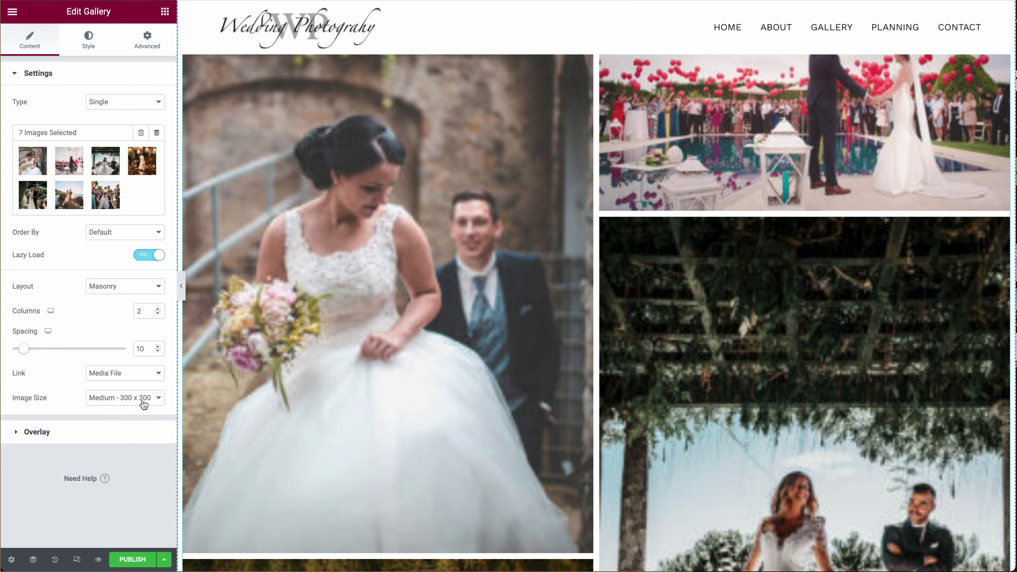
{"action": "left_click", "coordinate": [145, 401]}
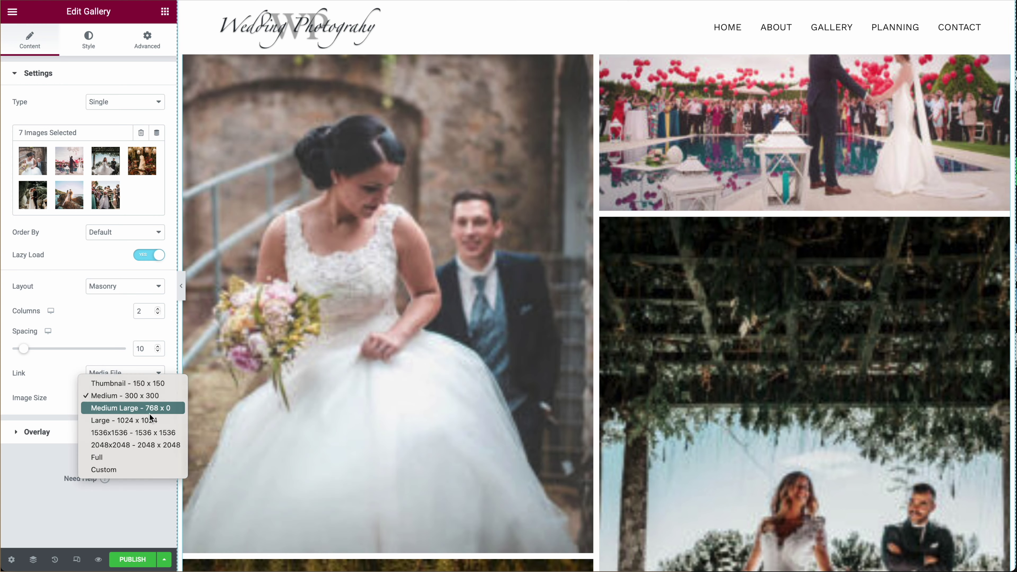
{"action": "left_click", "coordinate": [148, 409]}
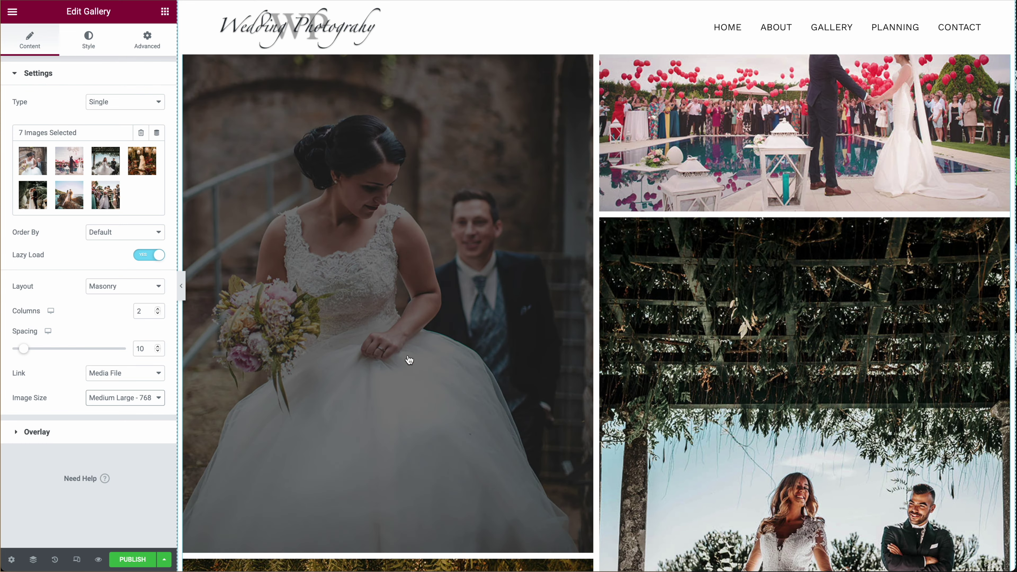
Unlink the gallery section's padding values, switch them to percent, and set the right and left padding to 4%
{"action": "scroll", "coordinate": [507, 394], "scroll_direction": "up", "scroll_amount": 5}
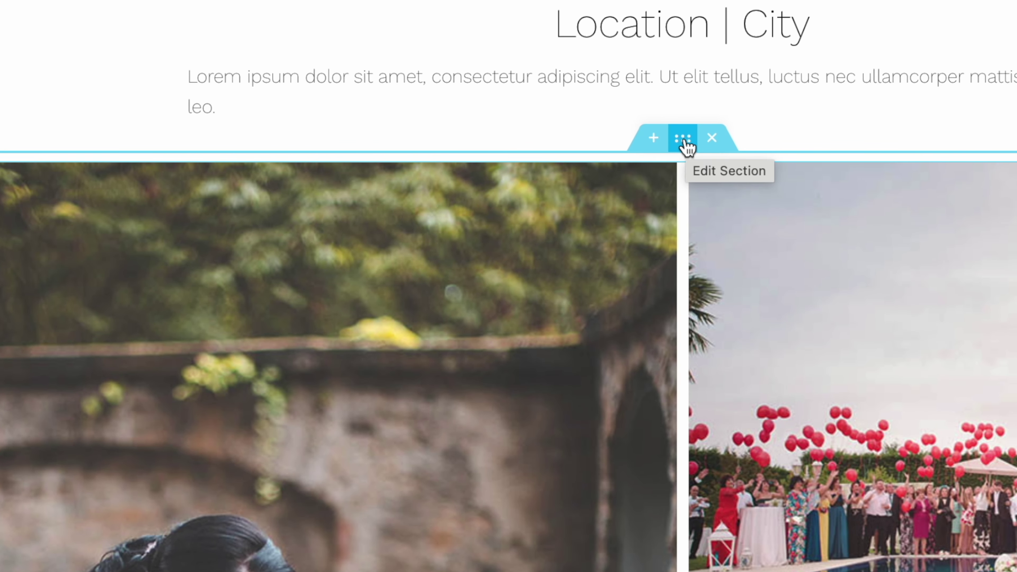
{"action": "left_click", "coordinate": [684, 141]}
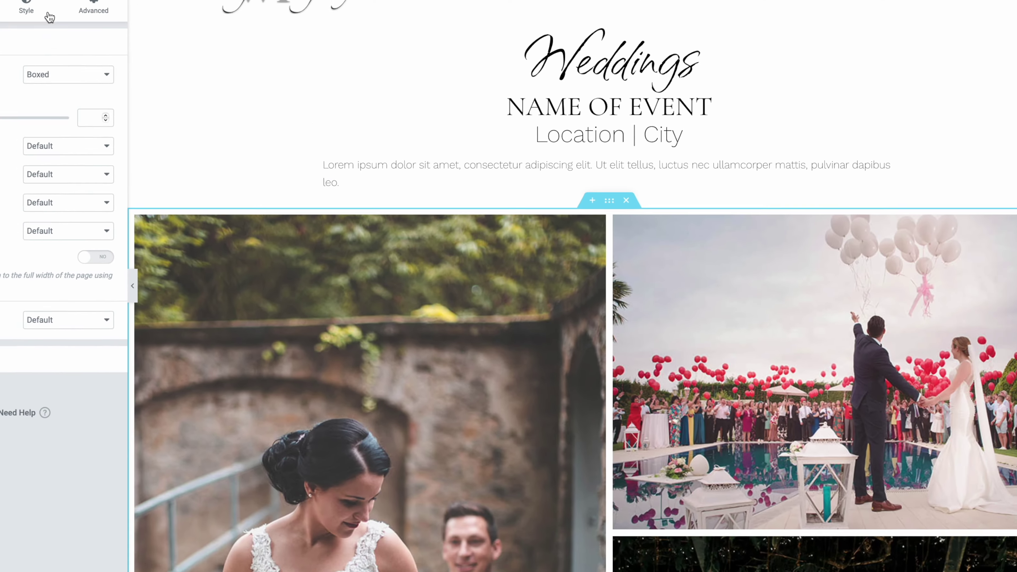
{"action": "left_click", "coordinate": [94, 8]}
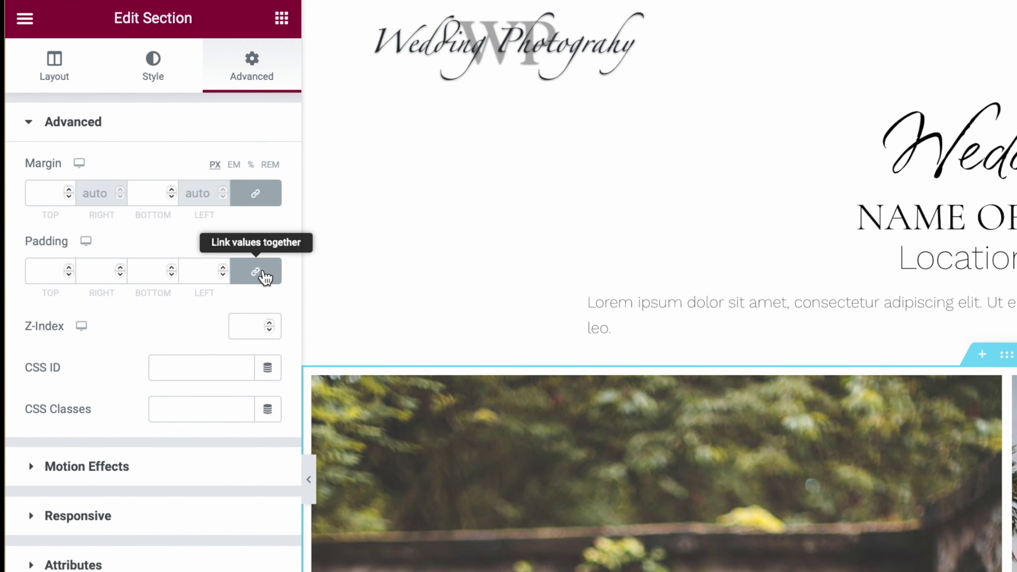
{"action": "left_click", "coordinate": [261, 274]}
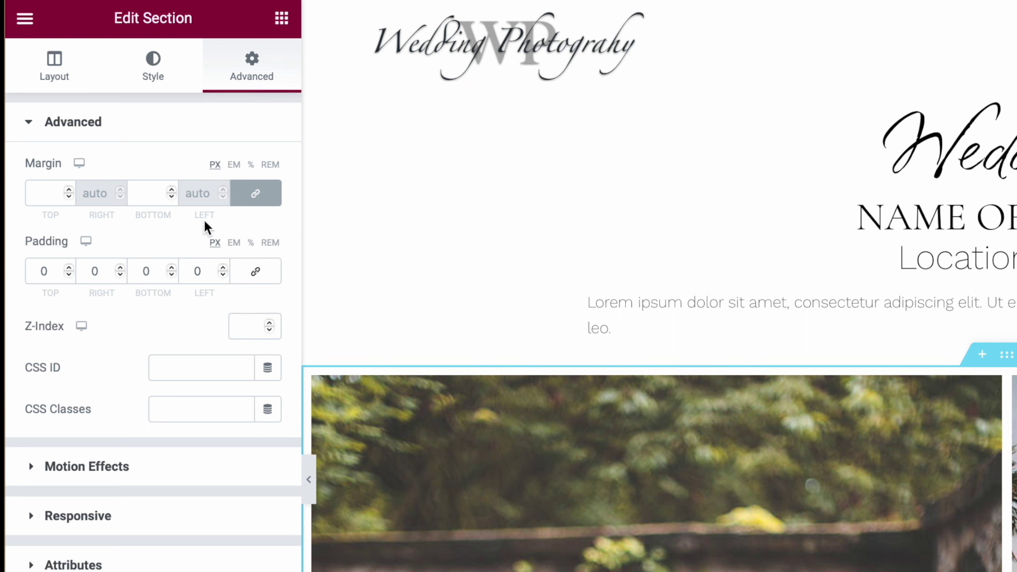
{"action": "left_click", "coordinate": [251, 243]}
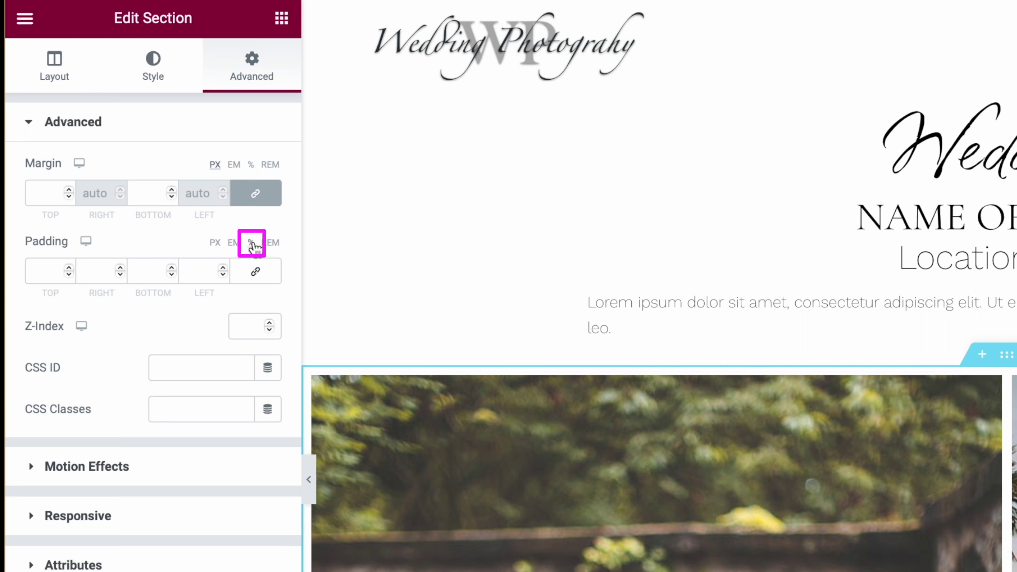
{"action": "left_click", "coordinate": [88, 272]}
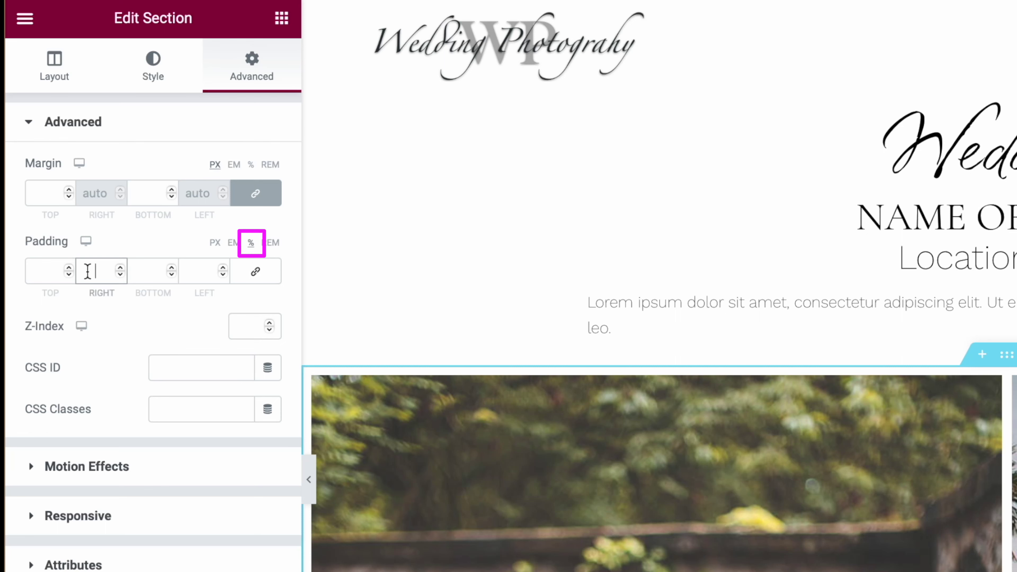
{"action": "type", "text": "4"}
{"action": "left_click", "coordinate": [198, 271]}
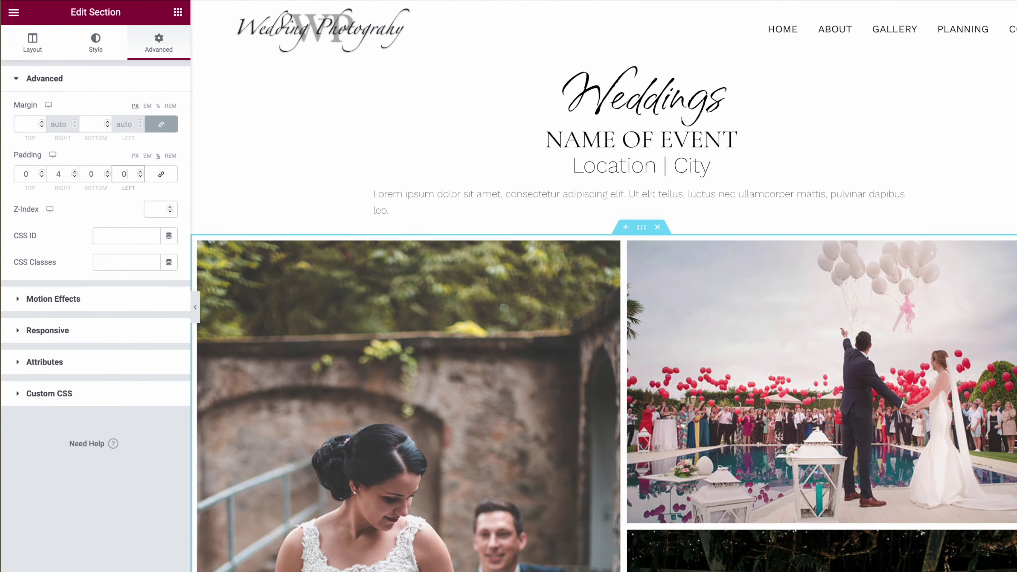
{"action": "type", "text": "4"}
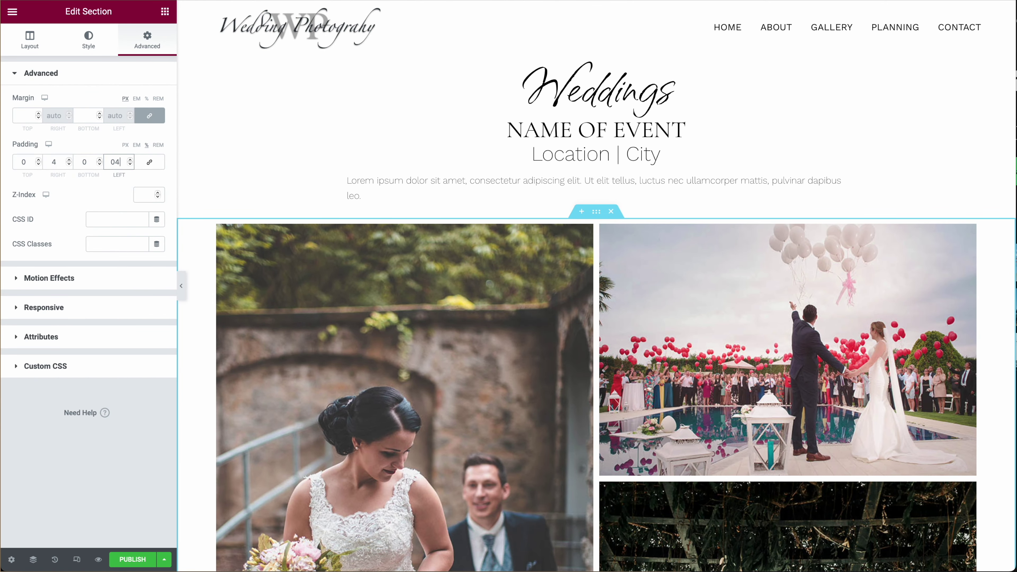
Try a top padding of 4% on the gallery section, set it to 2%, and check the whole gallery
{"action": "scroll", "coordinate": [635, 363], "scroll_direction": "down", "scroll_amount": 1}
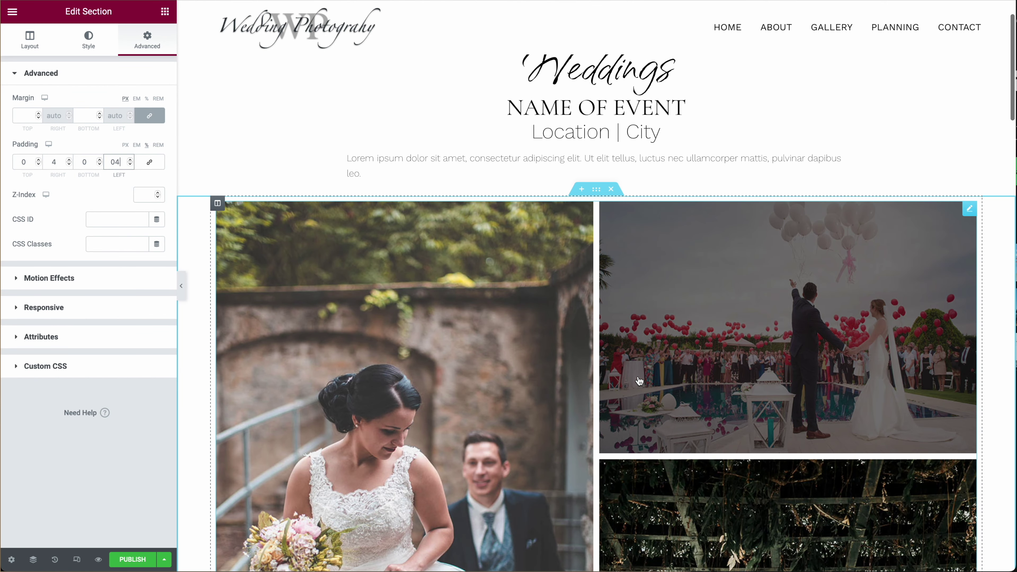
{"action": "scroll", "coordinate": [631, 383], "scroll_direction": "up", "scroll_amount": 2}
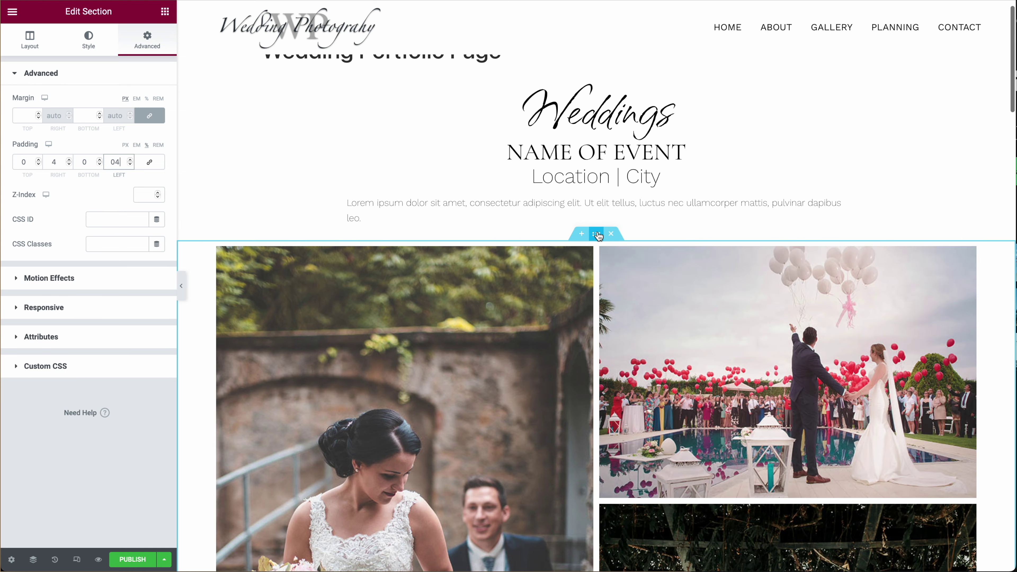
{"action": "left_click", "coordinate": [23, 161]}
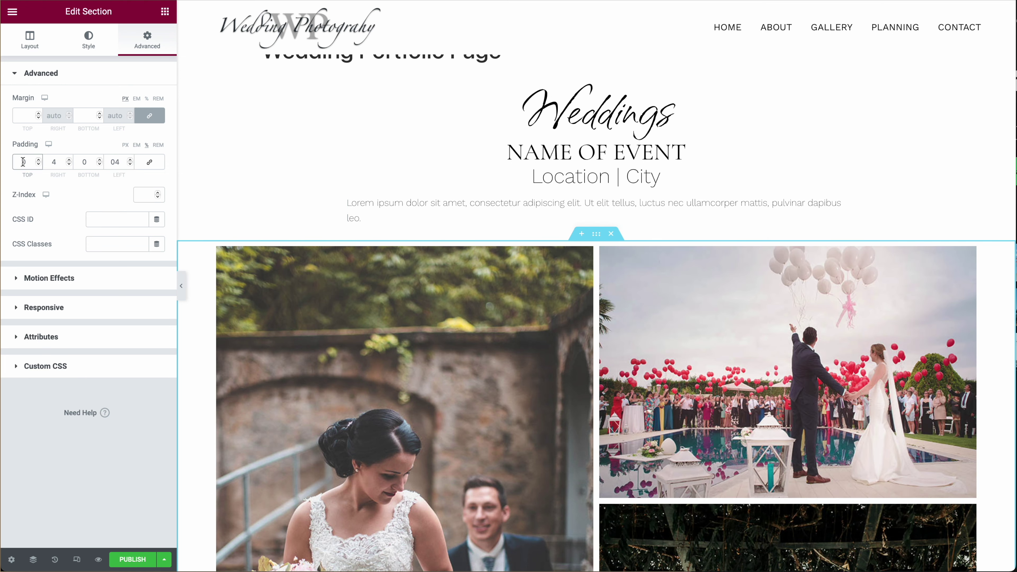
{"action": "type", "text": "4"}
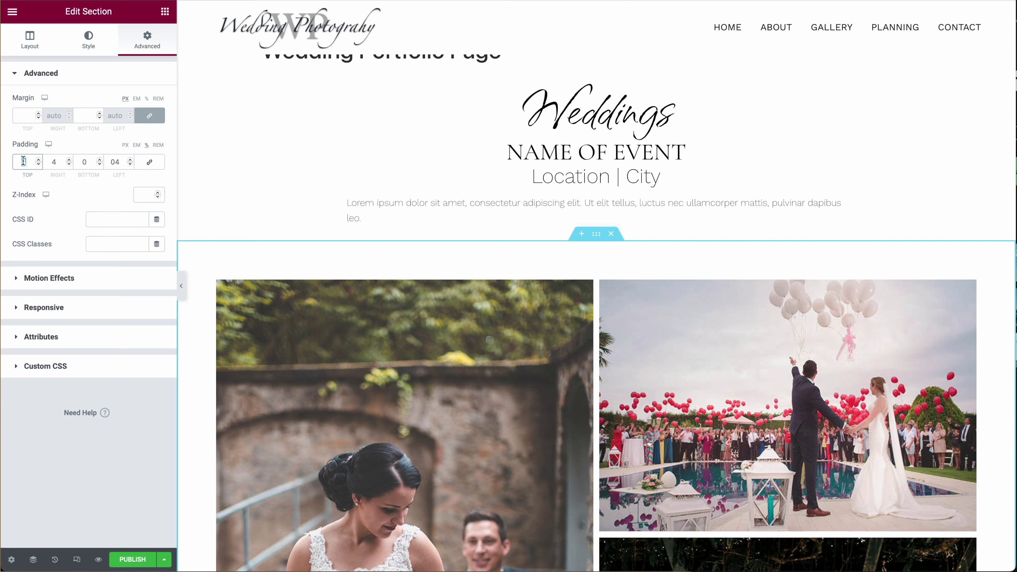
{"action": "key", "text": "BackSpace"}
{"action": "type", "text": "2"}
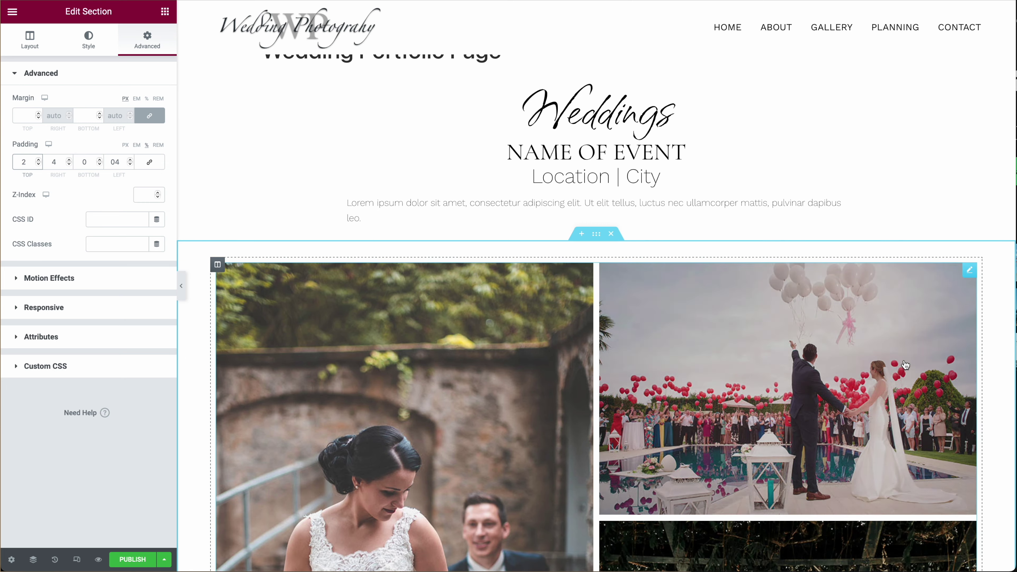
{"action": "scroll", "coordinate": [905, 365], "scroll_direction": "down", "scroll_amount": 10}
{"action": "scroll", "coordinate": [905, 364], "scroll_direction": "down", "scroll_amount": 20}
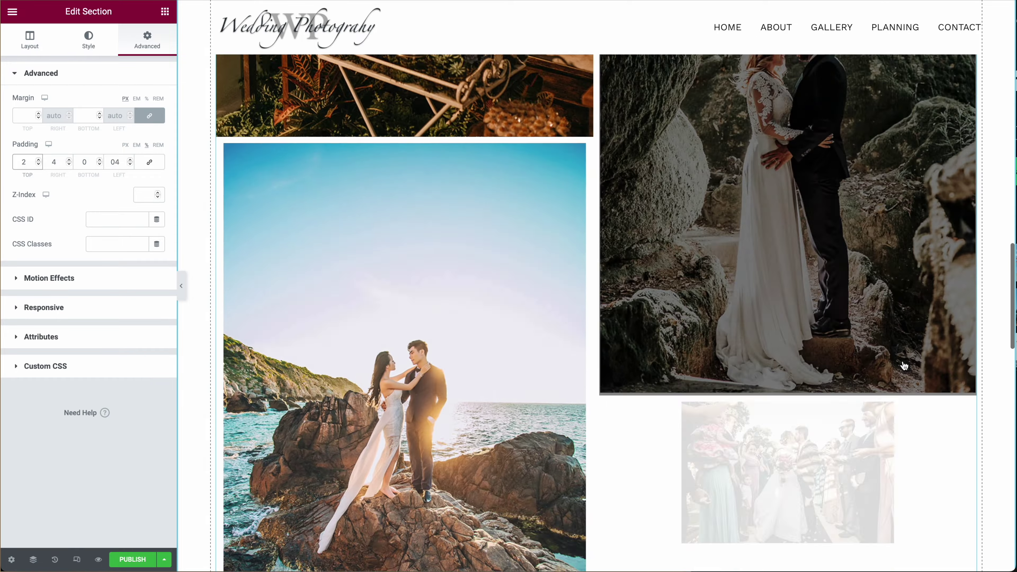
{"action": "scroll", "coordinate": [901, 366], "scroll_direction": "up", "scroll_amount": 12}
{"action": "scroll", "coordinate": [902, 366], "scroll_direction": "up", "scroll_amount": 15}
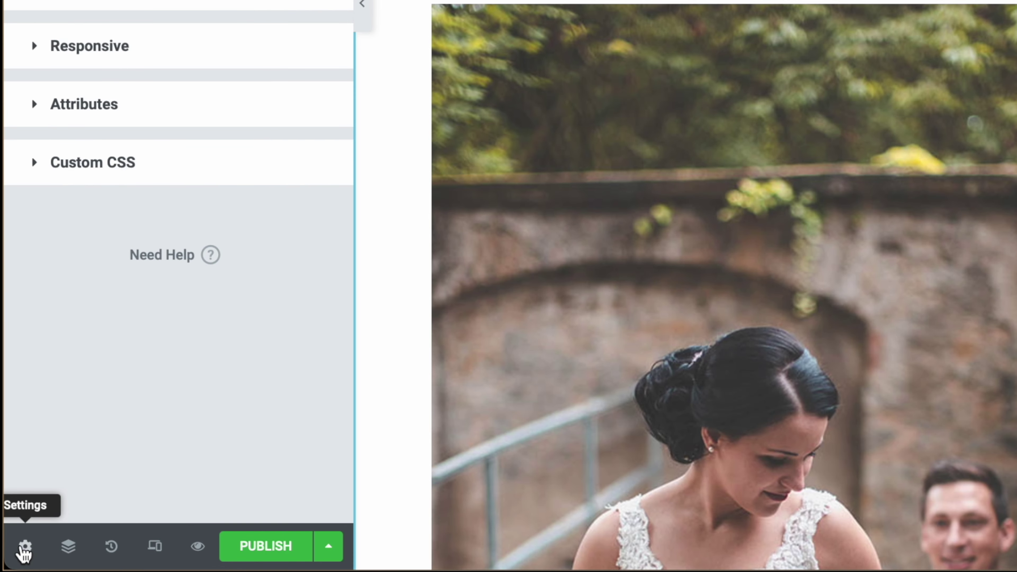
Hide the page title in the page settings and publish the Wedding Portfolio Page
{"action": "left_click", "coordinate": [24, 547]}
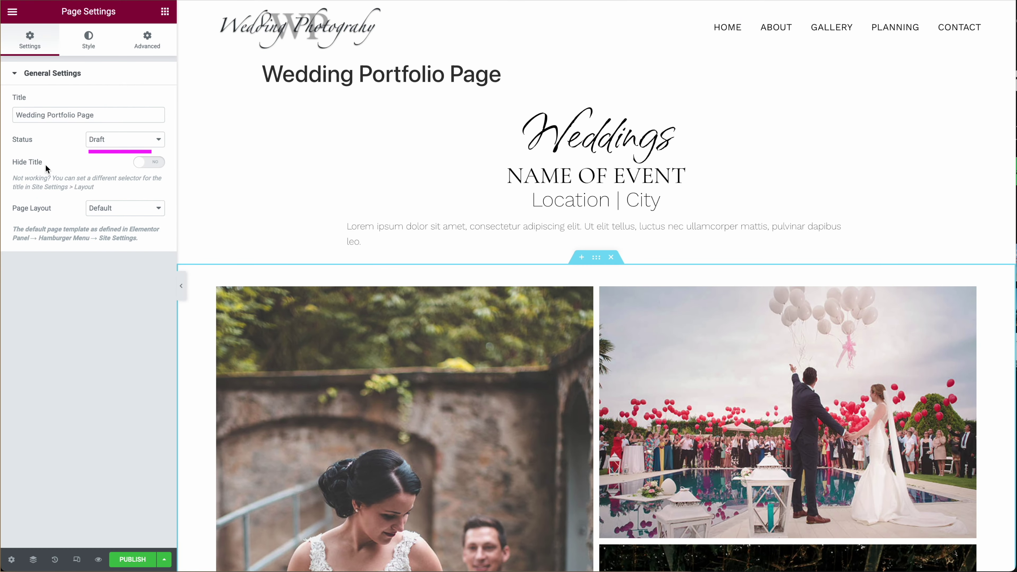
{"action": "left_click", "coordinate": [151, 164]}
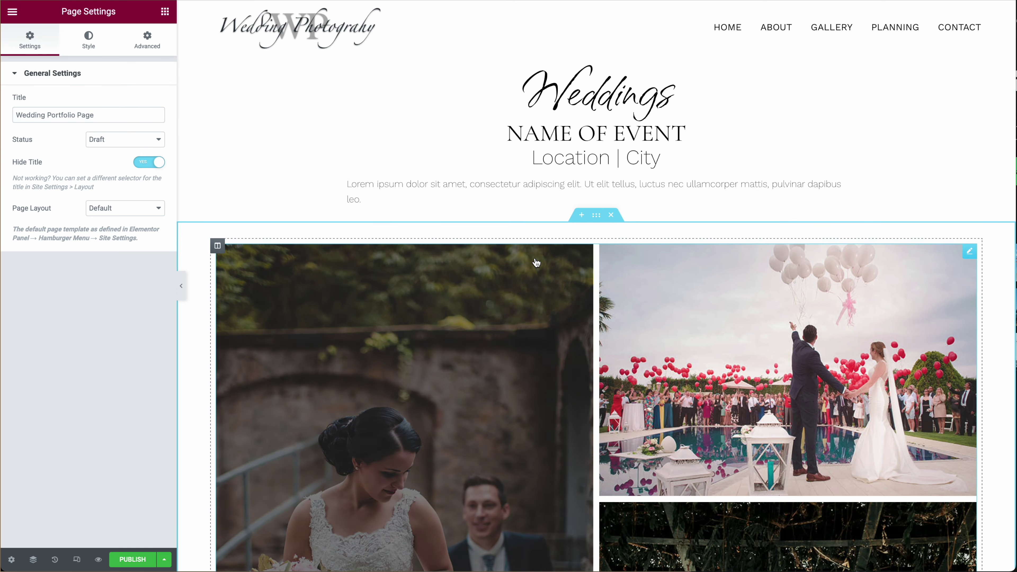
{"action": "left_click", "coordinate": [132, 560]}
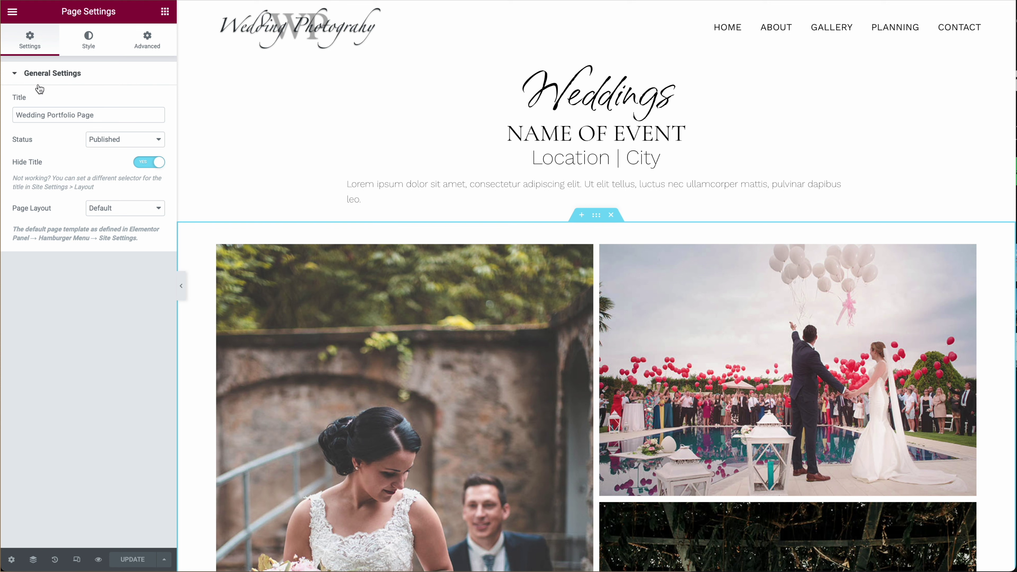
Exit the page editor to the WordPress dashboard and start a new post
{"action": "left_click", "coordinate": [11, 13]}
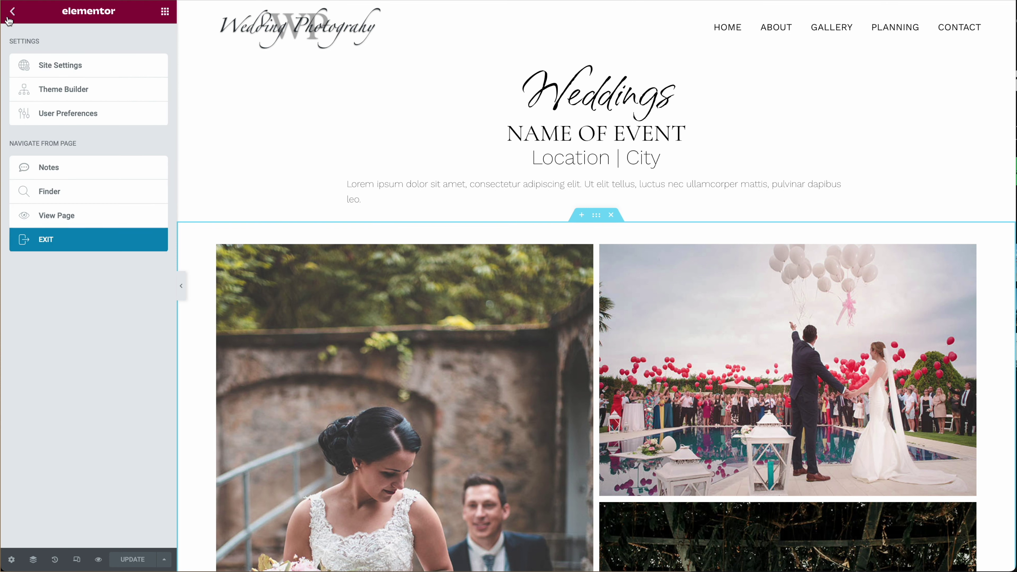
{"action": "left_click", "coordinate": [56, 242]}
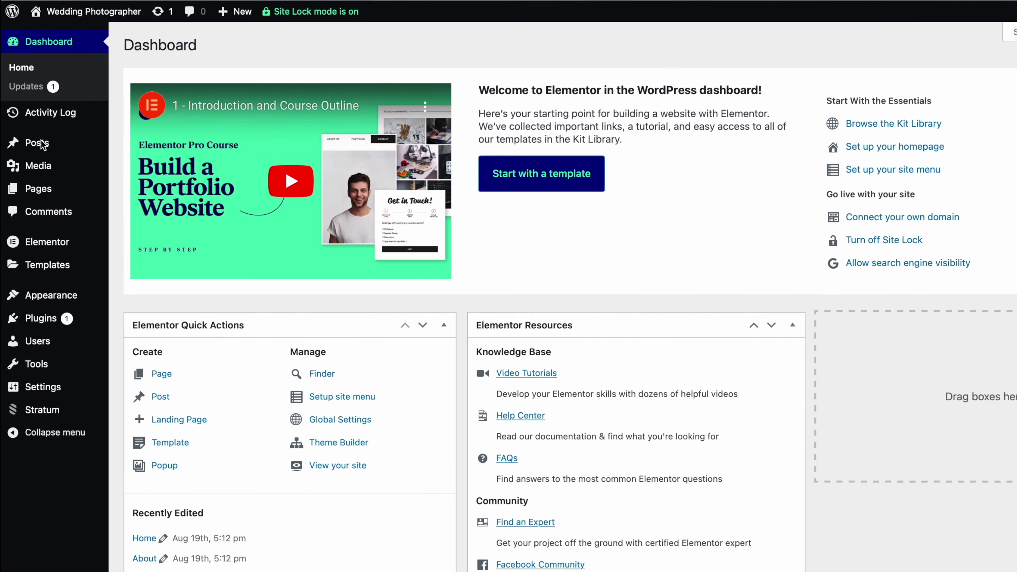
{"action": "mouse_move", "coordinate": [49, 130]}
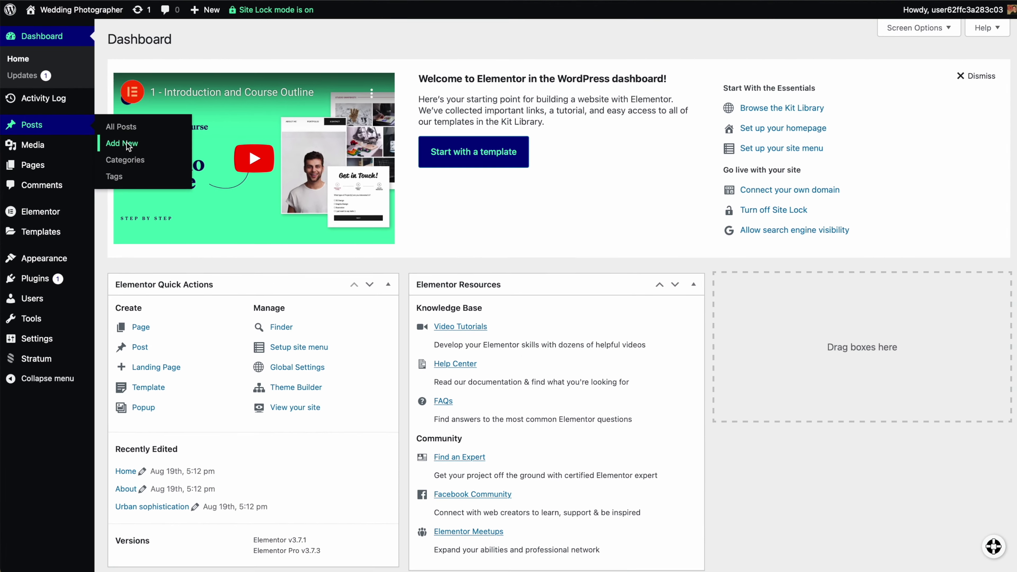
{"action": "left_click", "coordinate": [180, 205]}
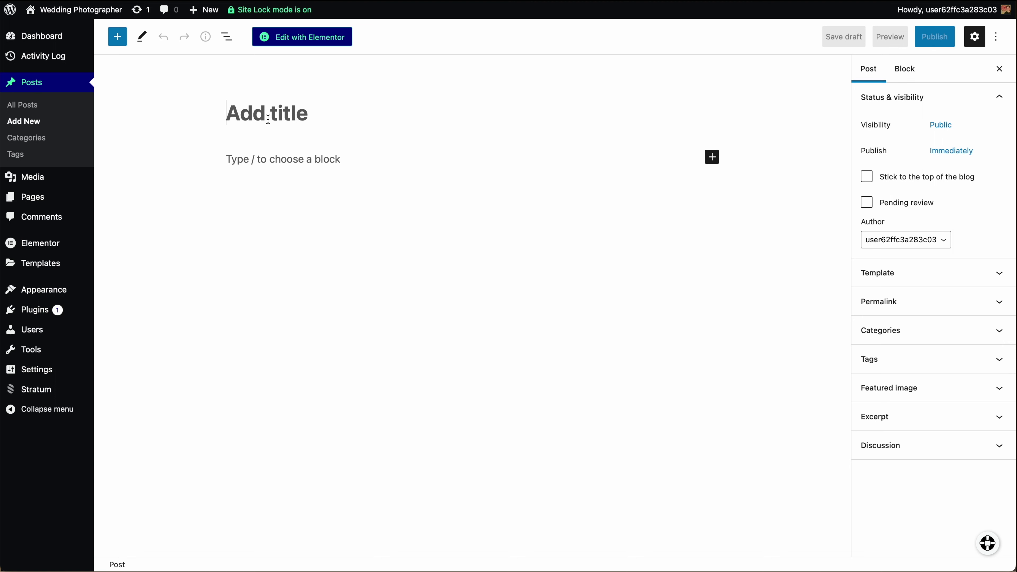
Title the new post with the couple's first names and open the block chooser for its empty paragraph
{"action": "type", "text": "Jo"}
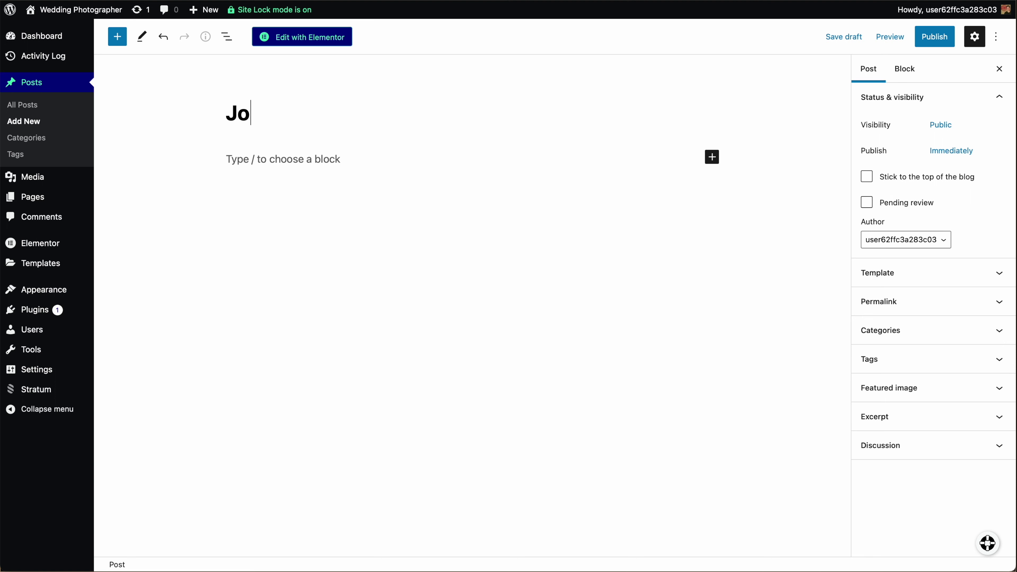
{"action": "type", "text": "hn & Suzy"}
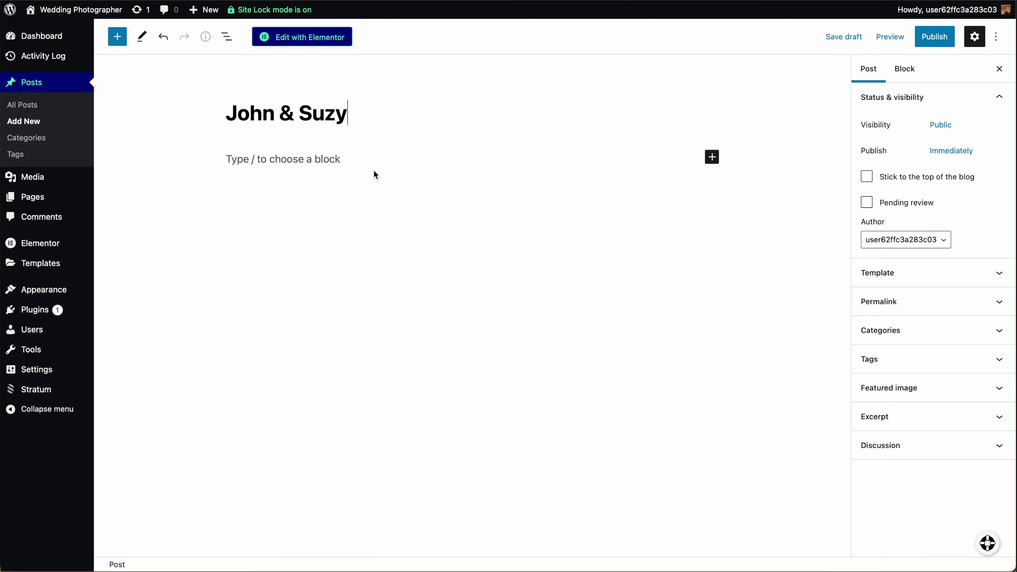
{"action": "left_click", "coordinate": [314, 163]}
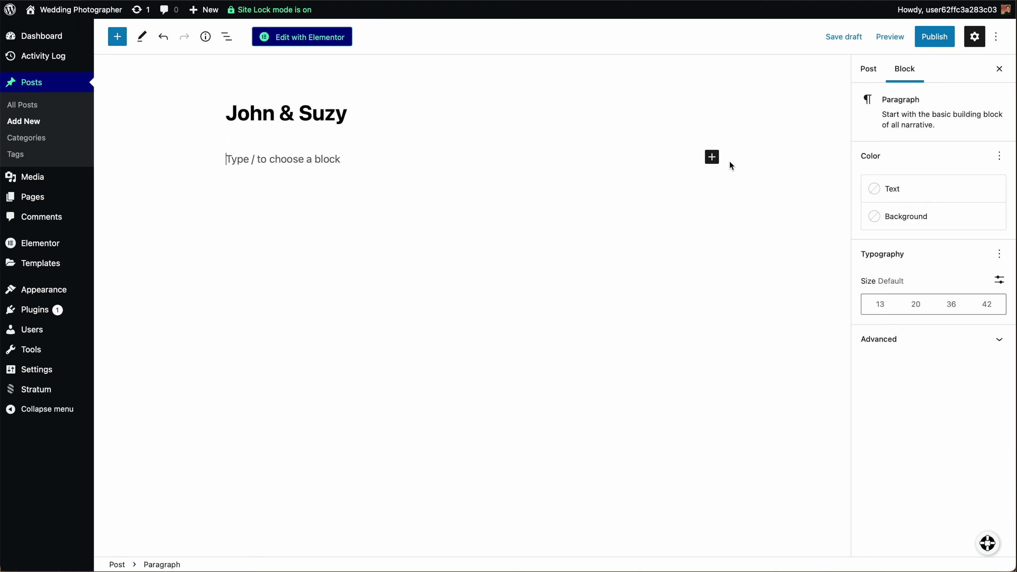
{"action": "left_click", "coordinate": [712, 158]}
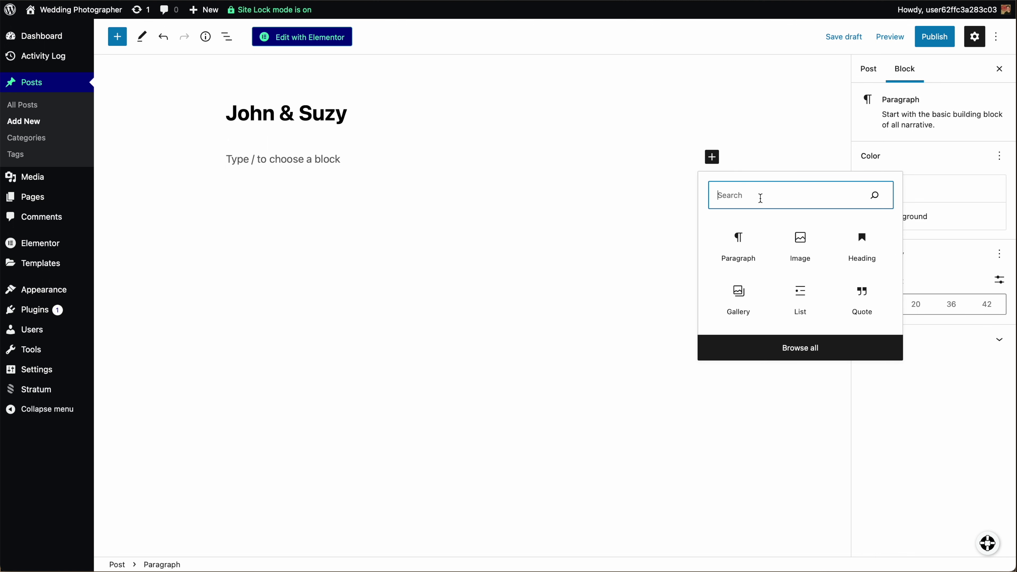
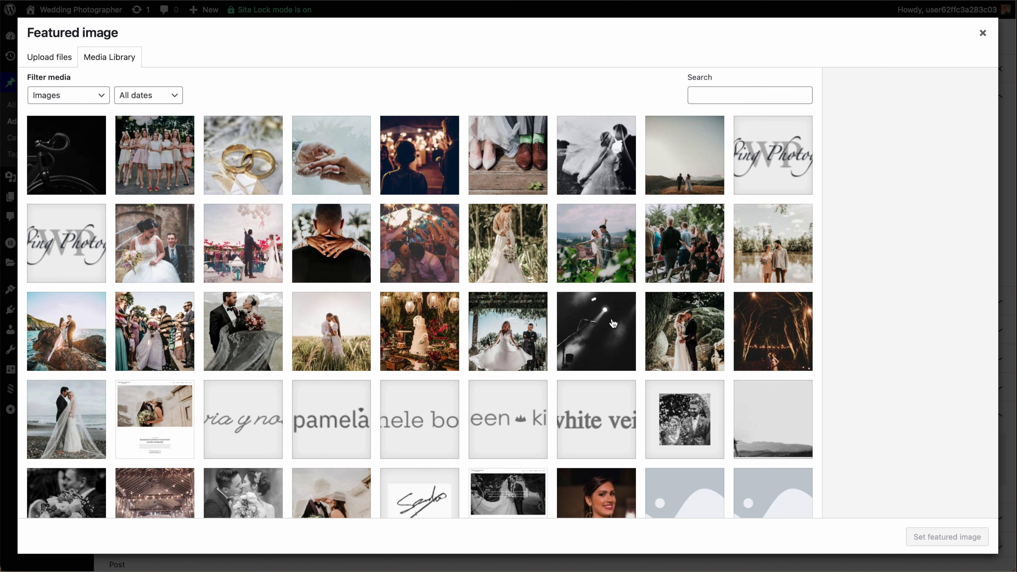
Set Destination-Wedding-ft-image.jpg as the post's featured image and assign the post to the Weddings category
{"action": "left_click", "coordinate": [507, 243]}
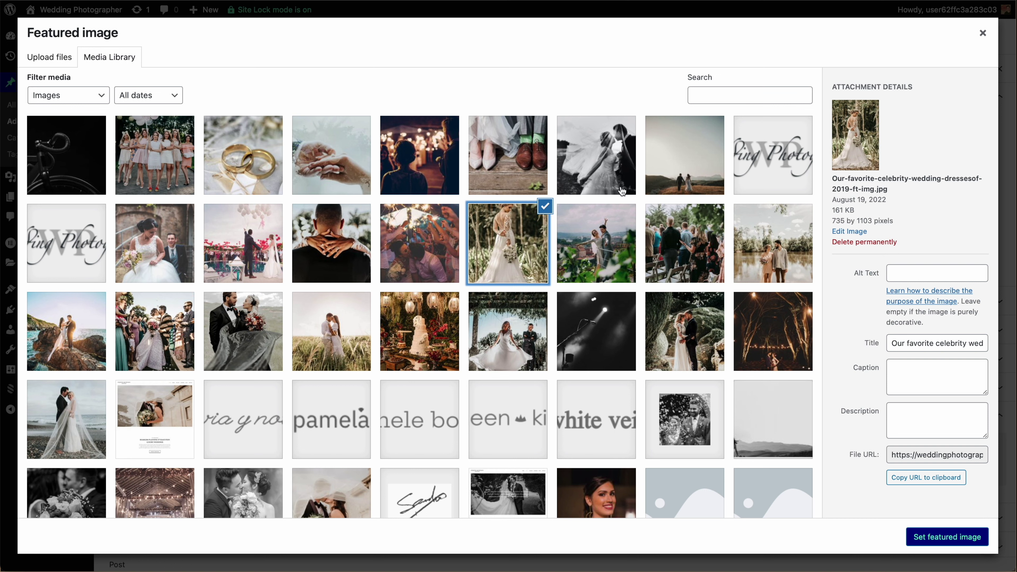
{"action": "left_click", "coordinate": [616, 148]}
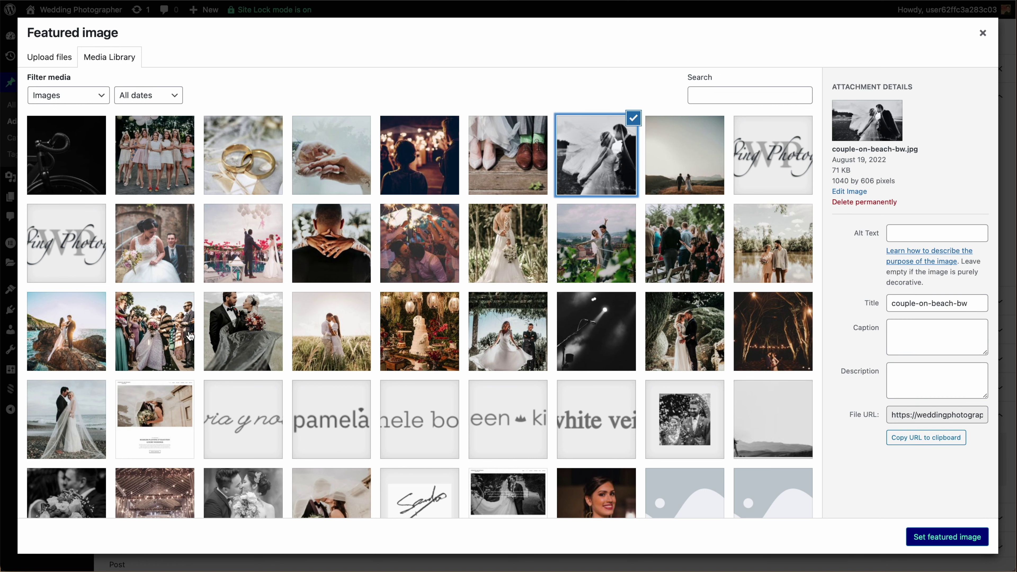
{"action": "left_click", "coordinate": [172, 335]}
{"action": "left_click", "coordinate": [236, 340]}
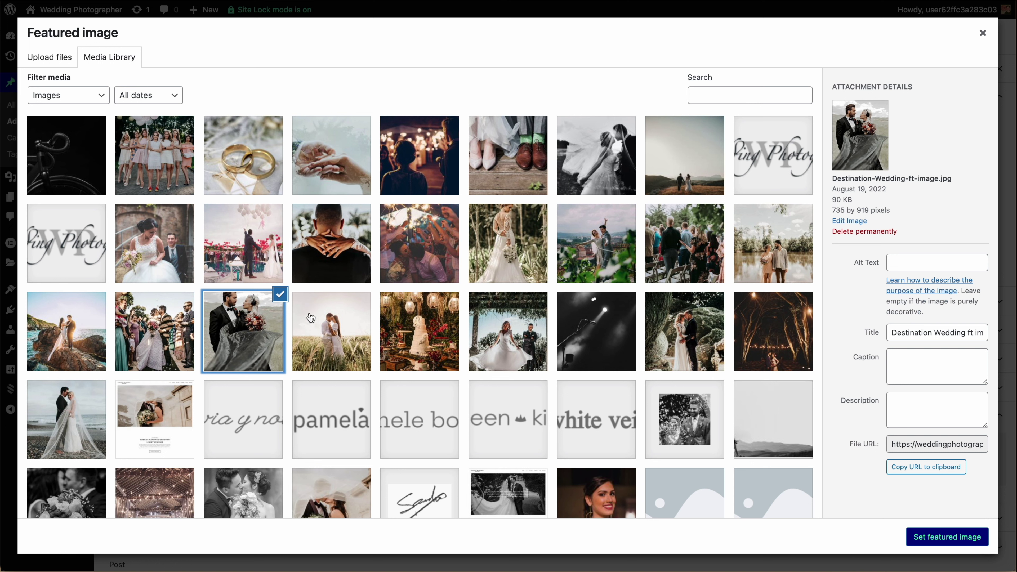
{"action": "left_click", "coordinate": [942, 548]}
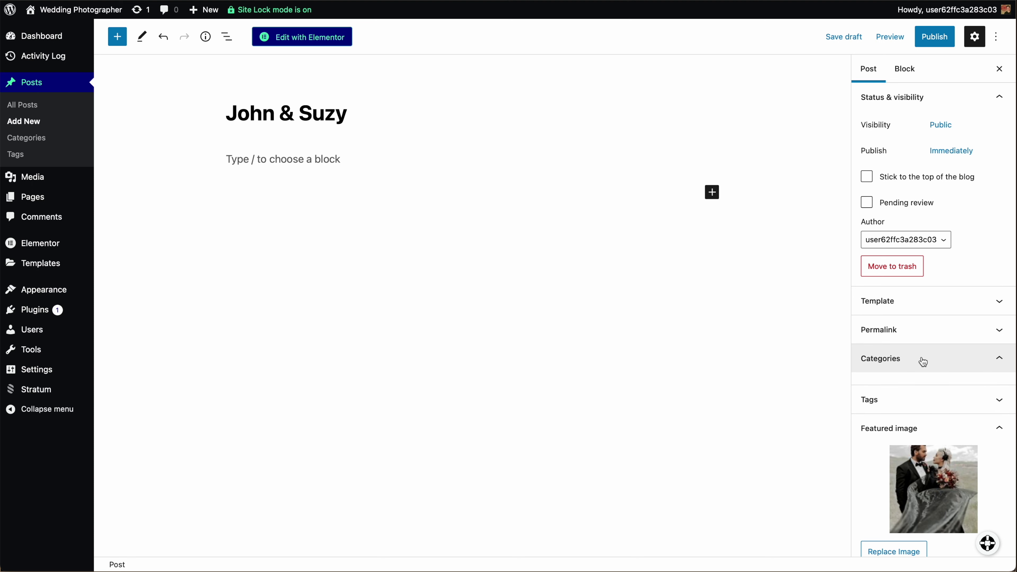
{"action": "left_click", "coordinate": [923, 362]}
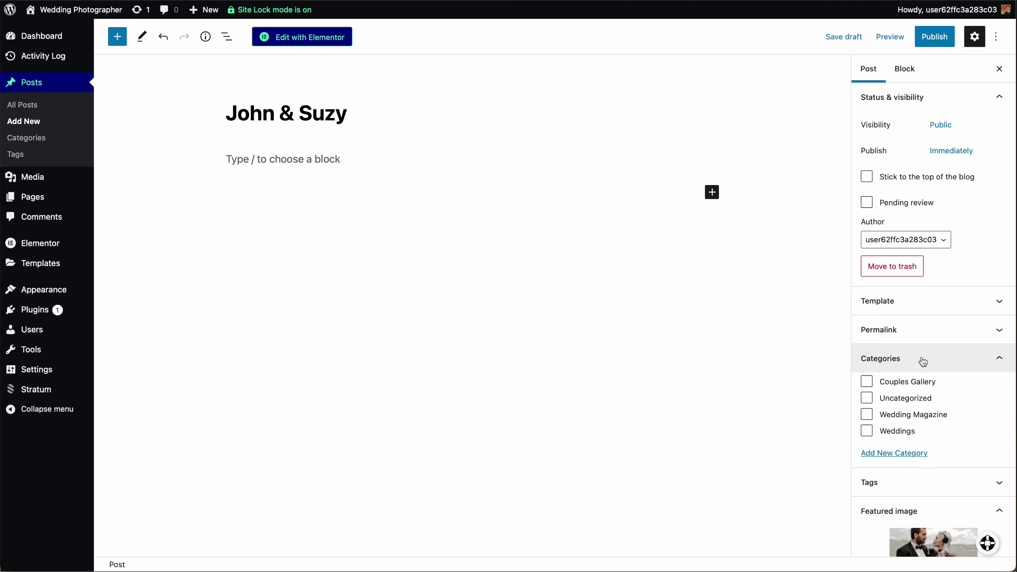
{"action": "left_click", "coordinate": [867, 432]}
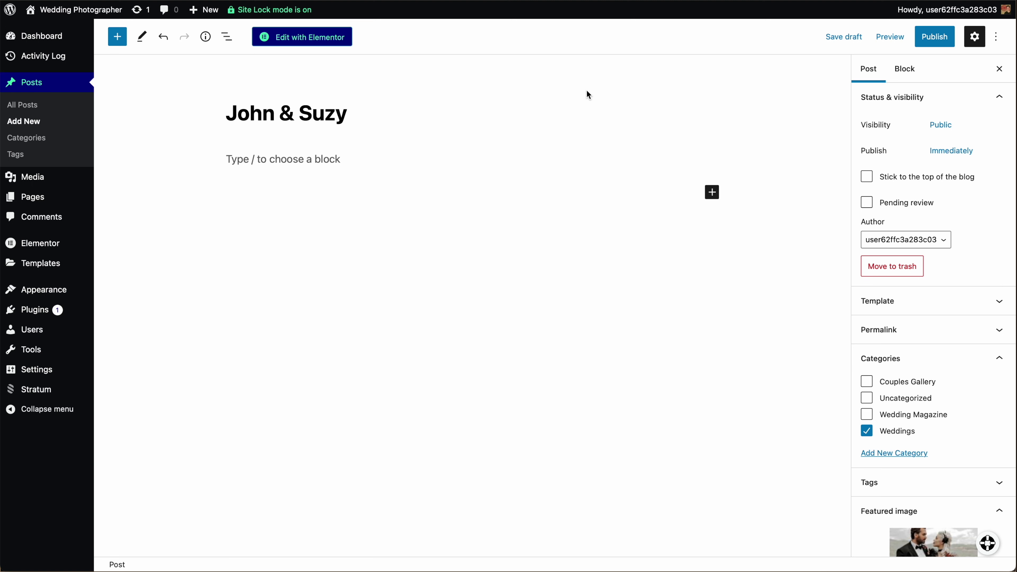
Save the post as a draft and open it for editing with Elementor
{"action": "left_click", "coordinate": [302, 38]}
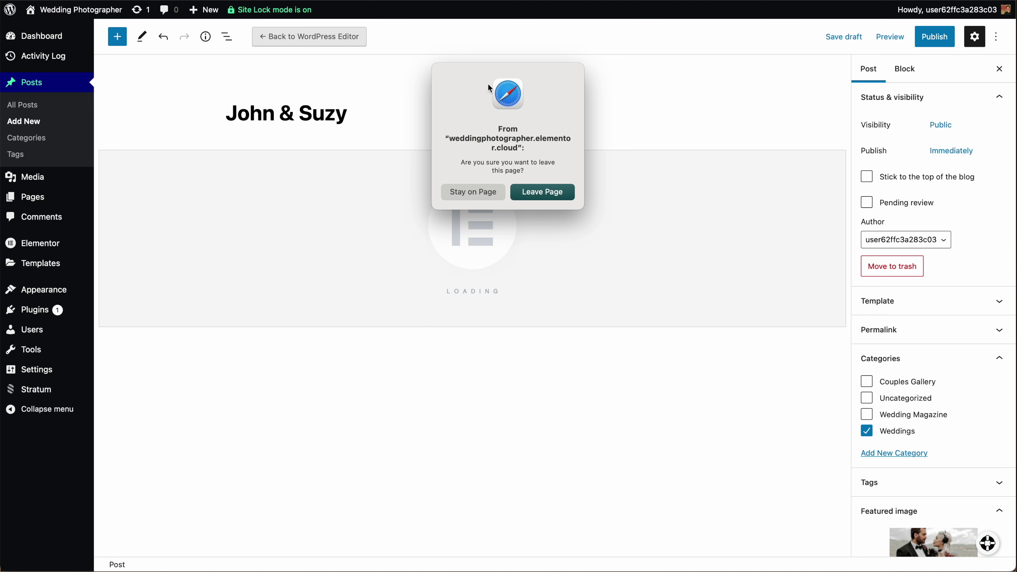
{"action": "left_click", "coordinate": [484, 197]}
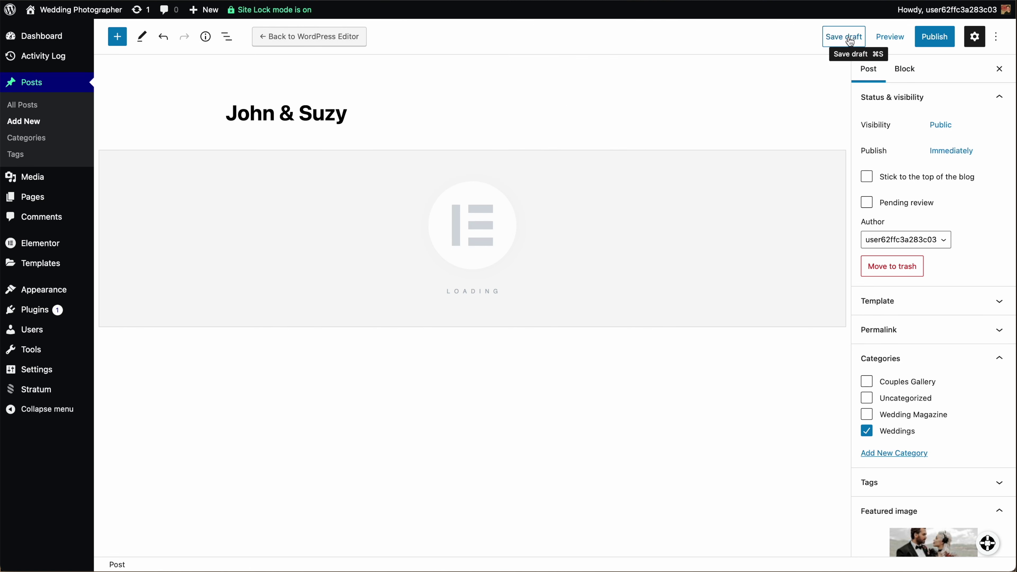
{"action": "left_click", "coordinate": [847, 40]}
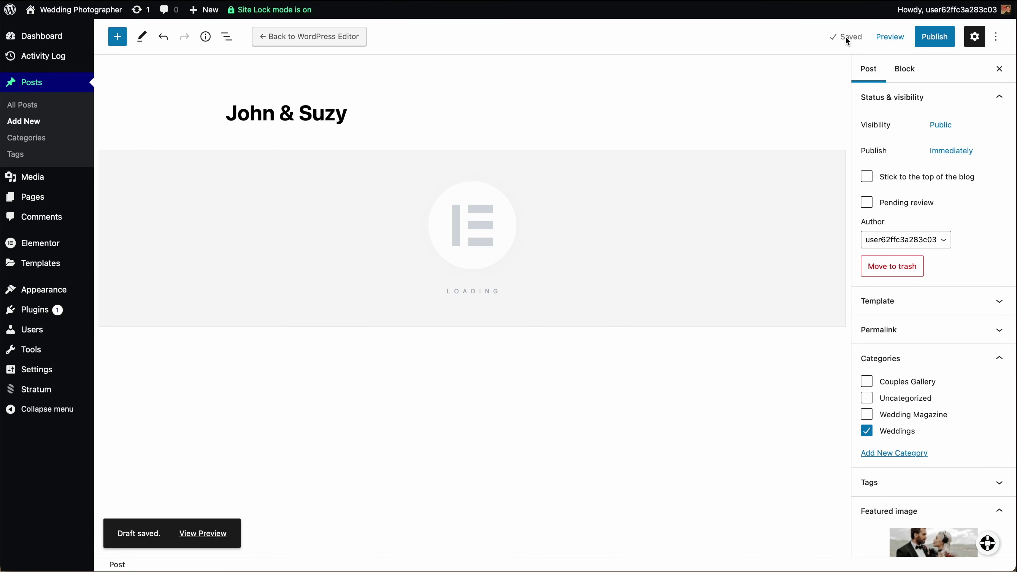
{"action": "left_click", "coordinate": [301, 40]}
{"action": "left_click", "coordinate": [567, 331]}
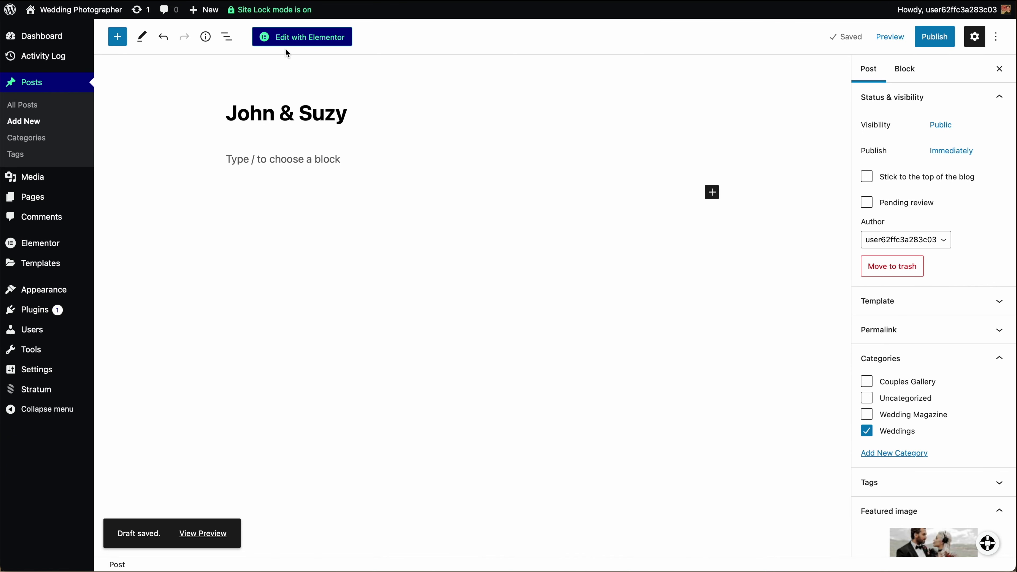
{"action": "left_click", "coordinate": [315, 39]}
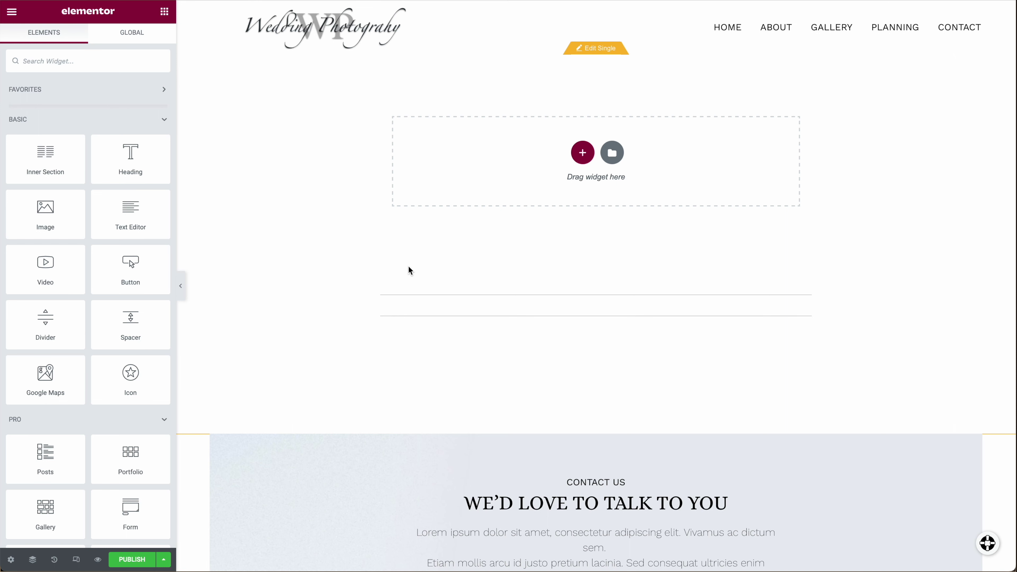
Insert the saved Weddings Portfolio Page template into the post and apply its page settings too
{"action": "left_click", "coordinate": [612, 153]}
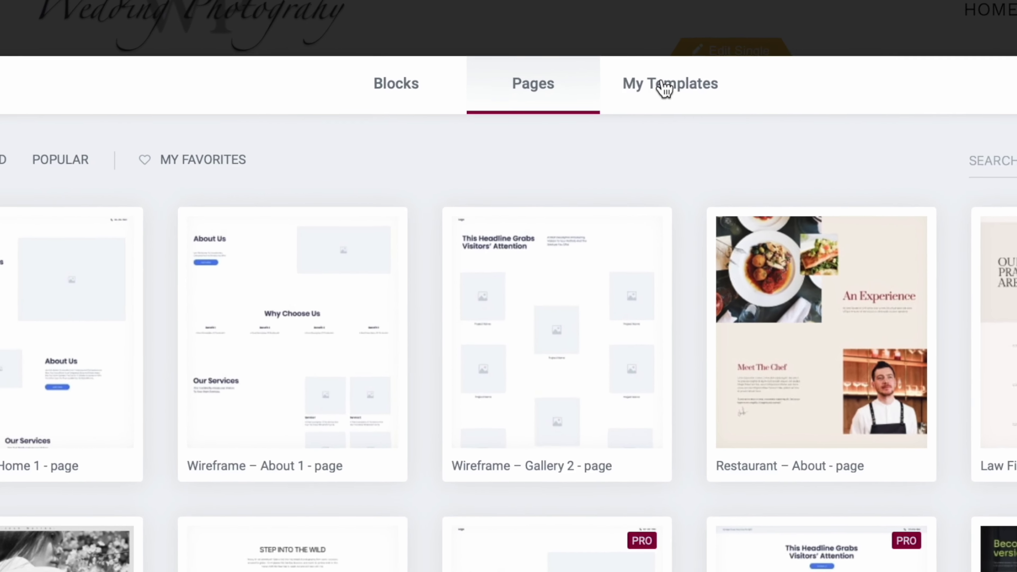
{"action": "left_click", "coordinate": [575, 67]}
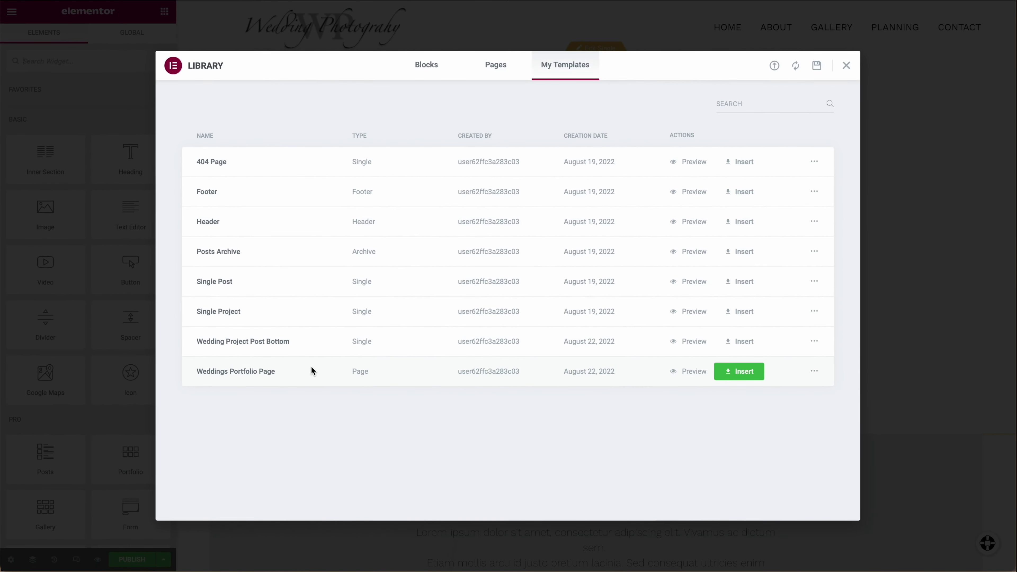
{"action": "left_click", "coordinate": [743, 374]}
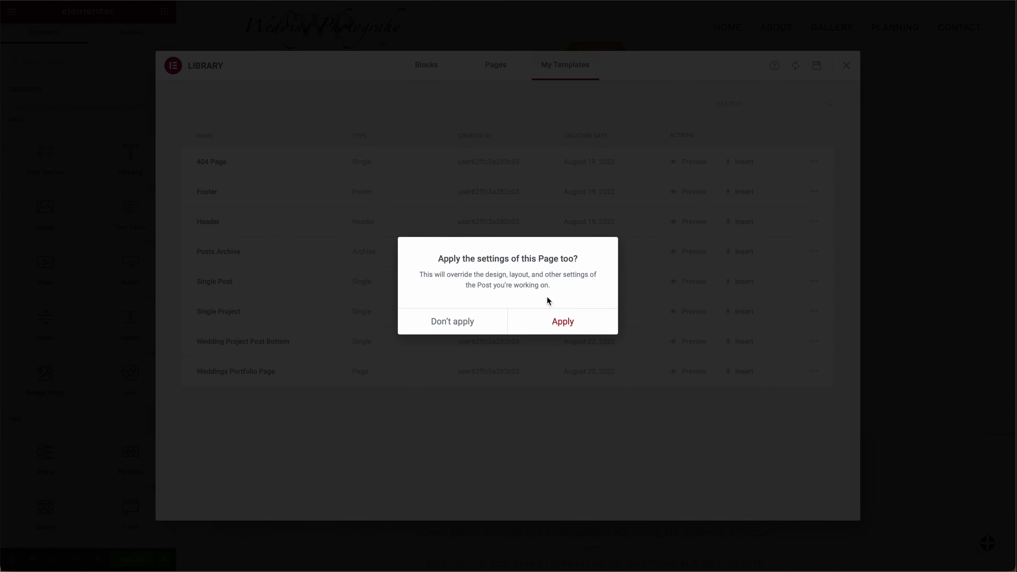
{"action": "left_click", "coordinate": [568, 323]}
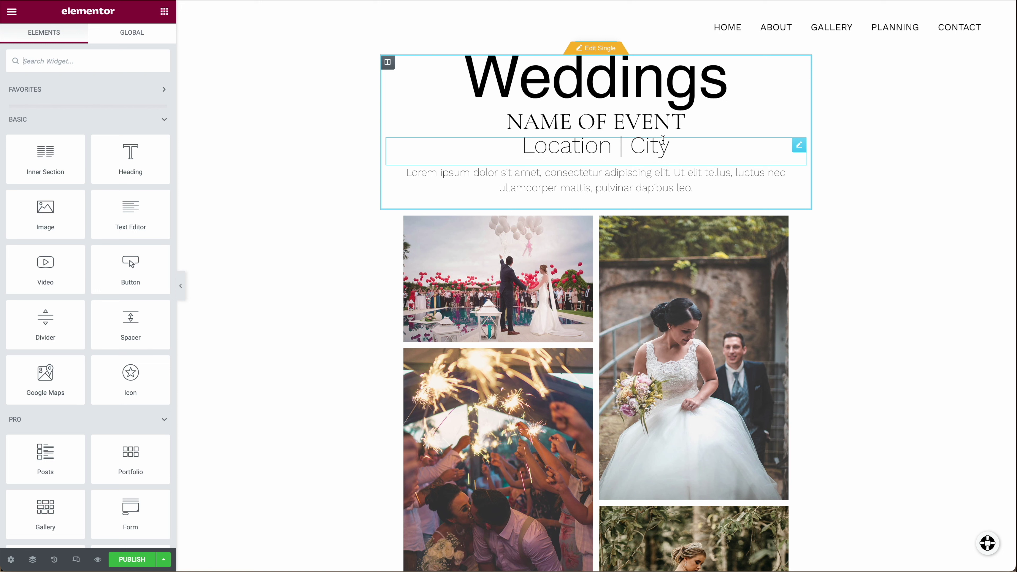
Replace the "Name of Event" heading text with the couple's first names
{"action": "triple_click", "coordinate": [608, 120]}
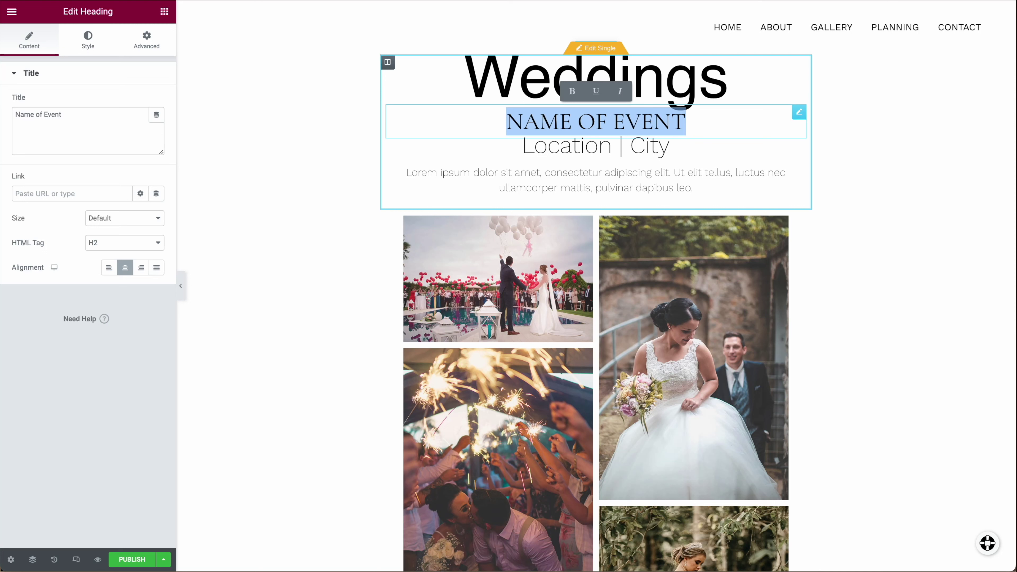
{"action": "type", "text": "Jo"}
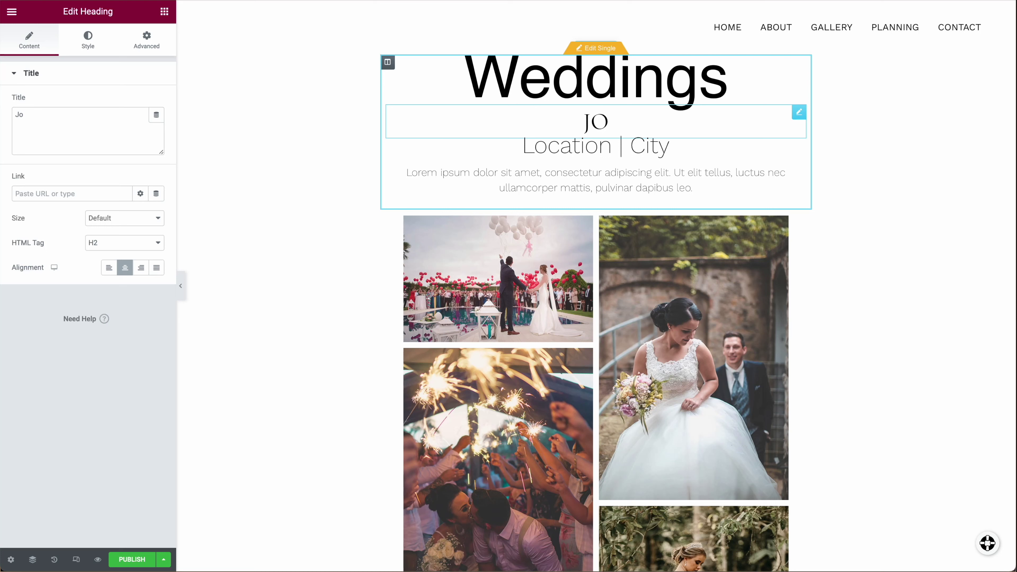
{"action": "type", "text": "hn"}
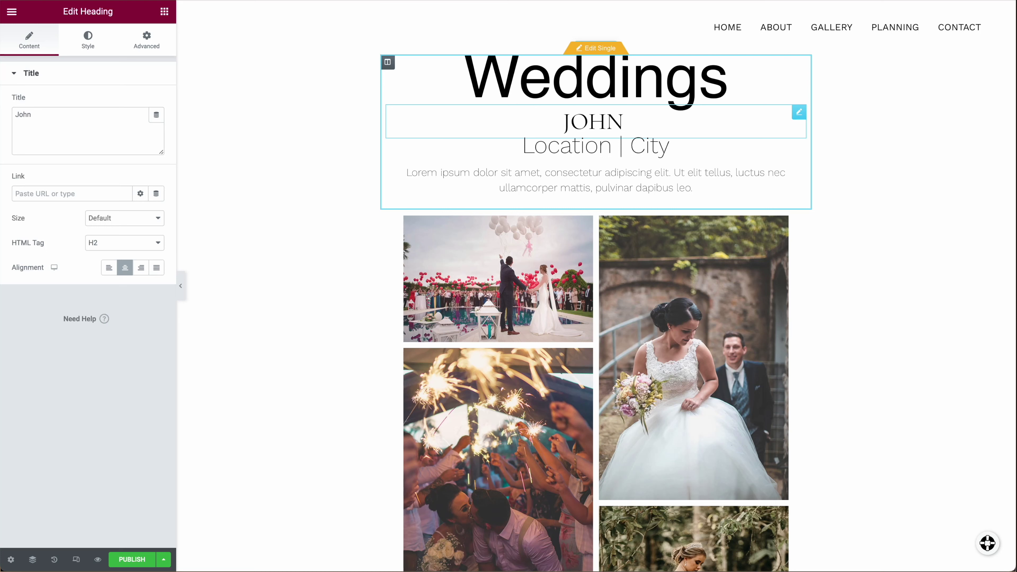
{"action": "type", "text": " & Suzy"}
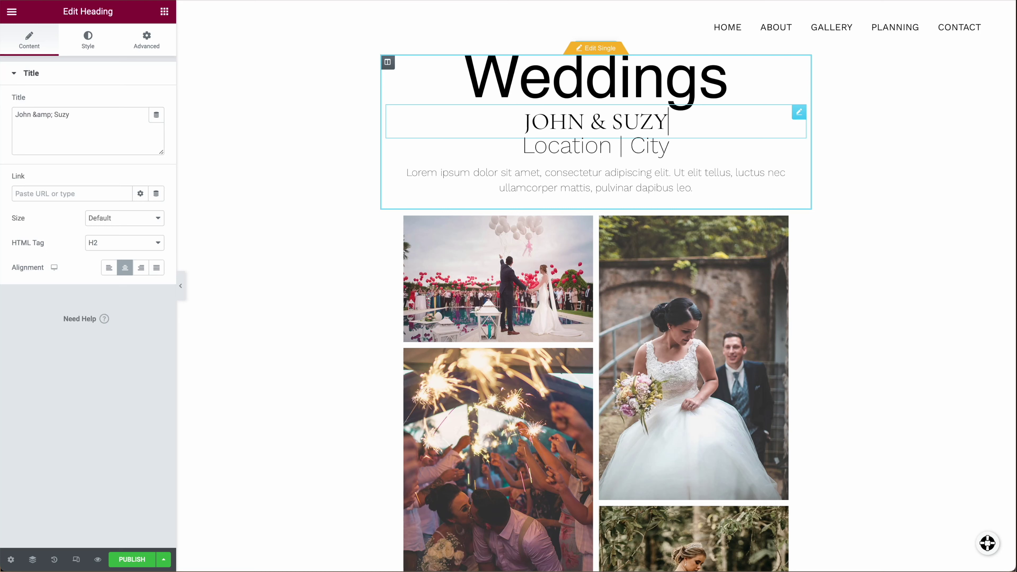
Change the "Location | City" heading to "Woody Place | SoCal" and look over the gallery below
{"action": "double_click", "coordinate": [579, 157]}
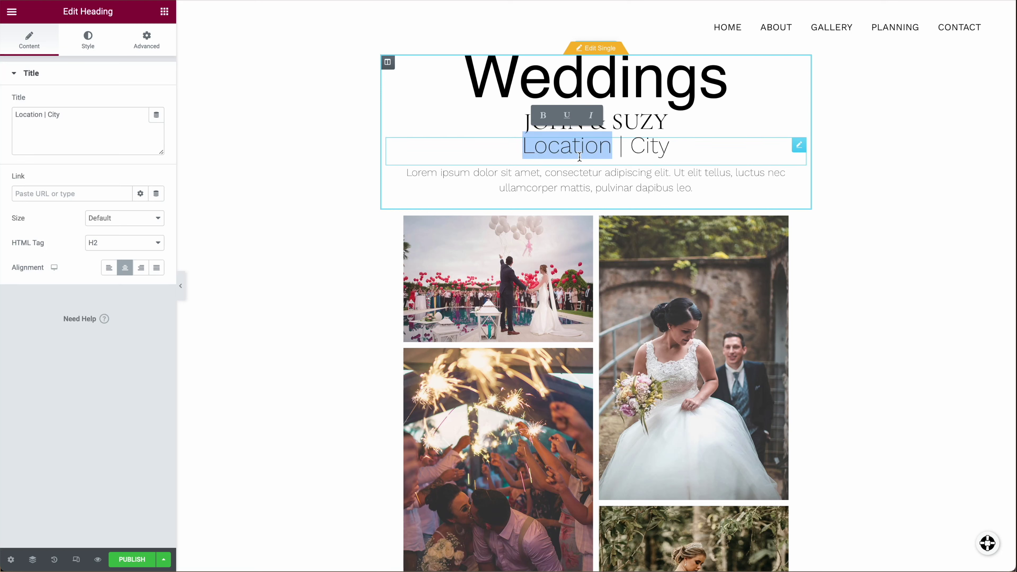
{"action": "type", "text": "Woody Pla"}
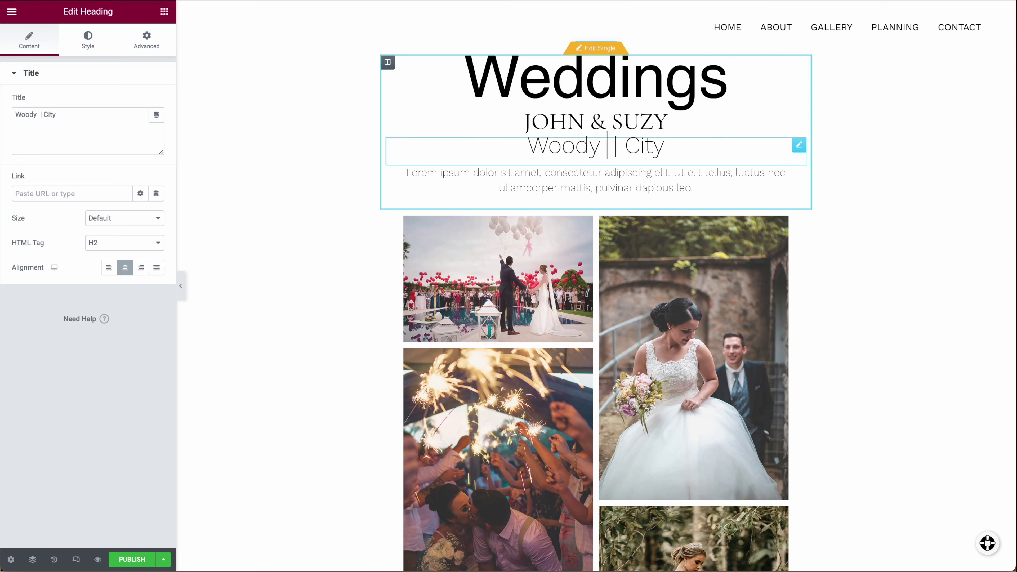
{"action": "type", "text": "ce"}
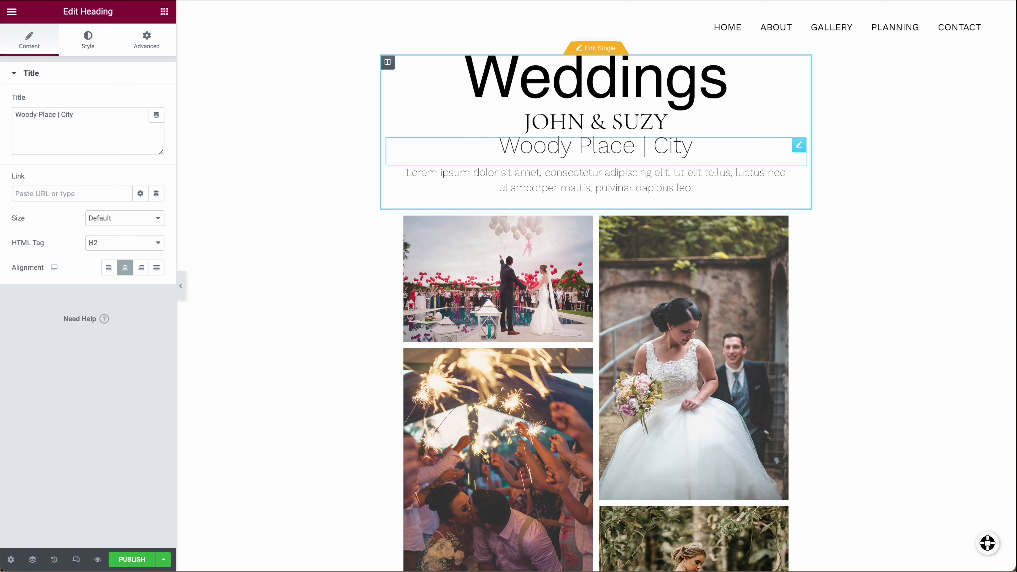
{"action": "double_click", "coordinate": [672, 147]}
{"action": "type", "text": "S"}
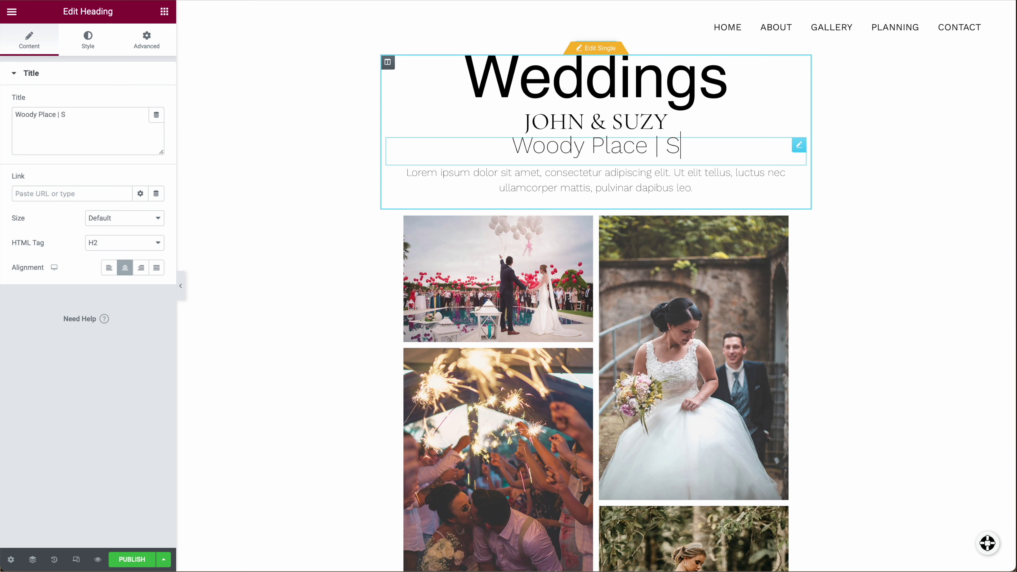
{"action": "type", "text": ". C"}
{"action": "key", "text": "BackSpace"}
{"action": "key", "text": "BackSpace"}
{"action": "key", "text": "BackSpace"}
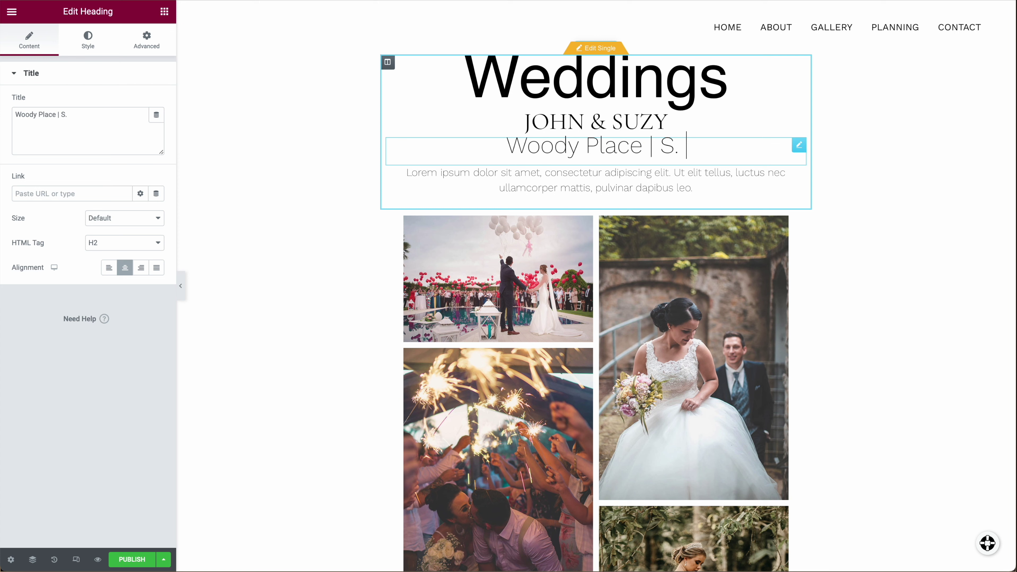
{"action": "type", "text": "oCal"}
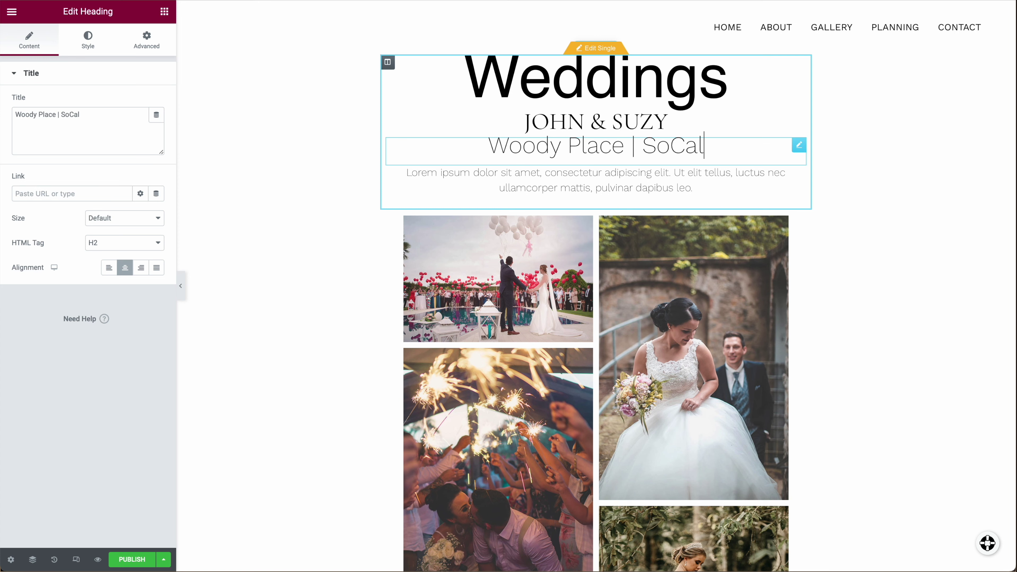
{"action": "scroll", "coordinate": [733, 247], "scroll_direction": "down", "scroll_amount": 15}
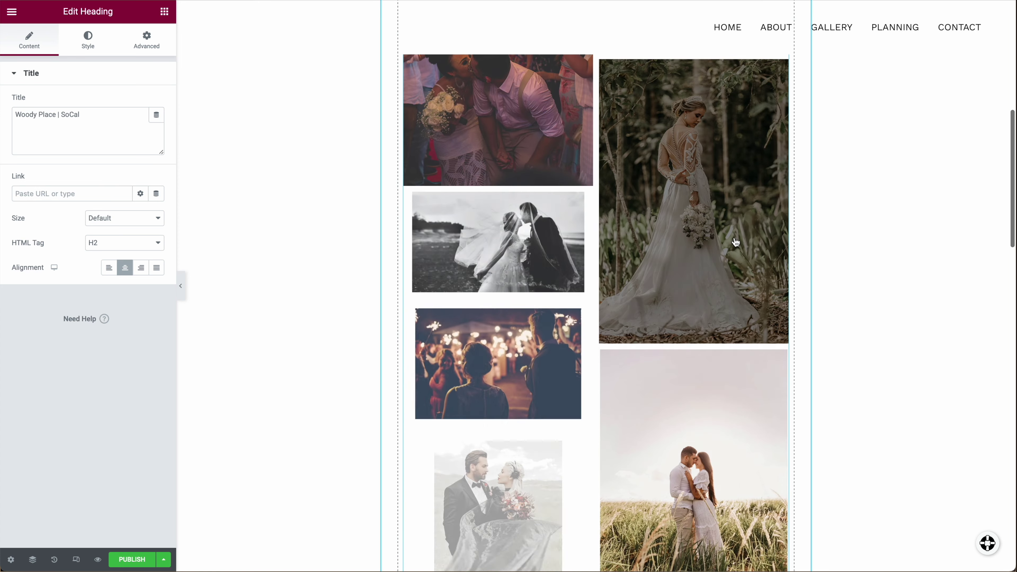
Publish the first couple's wedding post and look through its live page down to the contact section
{"action": "scroll", "coordinate": [733, 246], "scroll_direction": "up", "scroll_amount": 15}
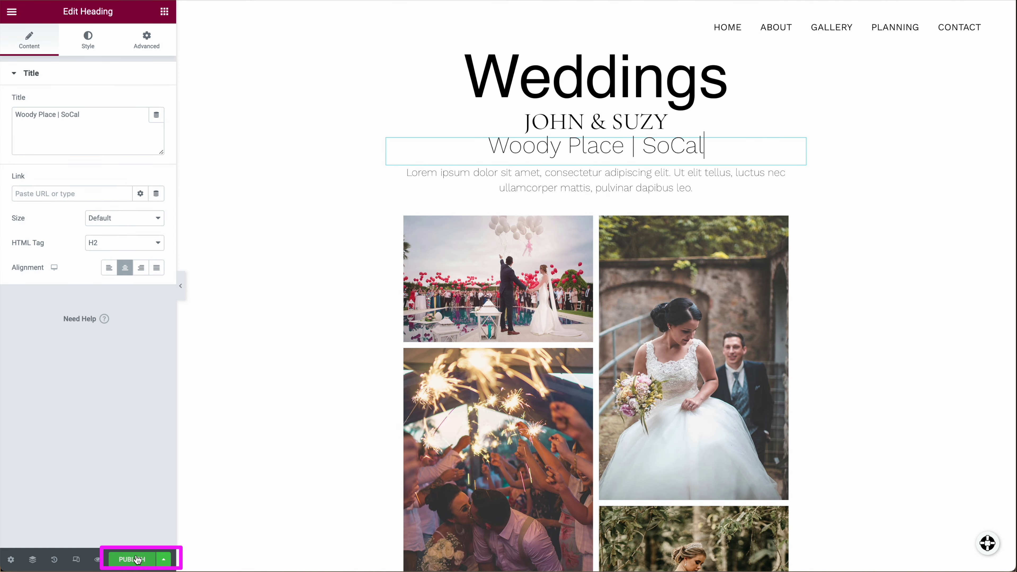
{"action": "left_click", "coordinate": [136, 554]}
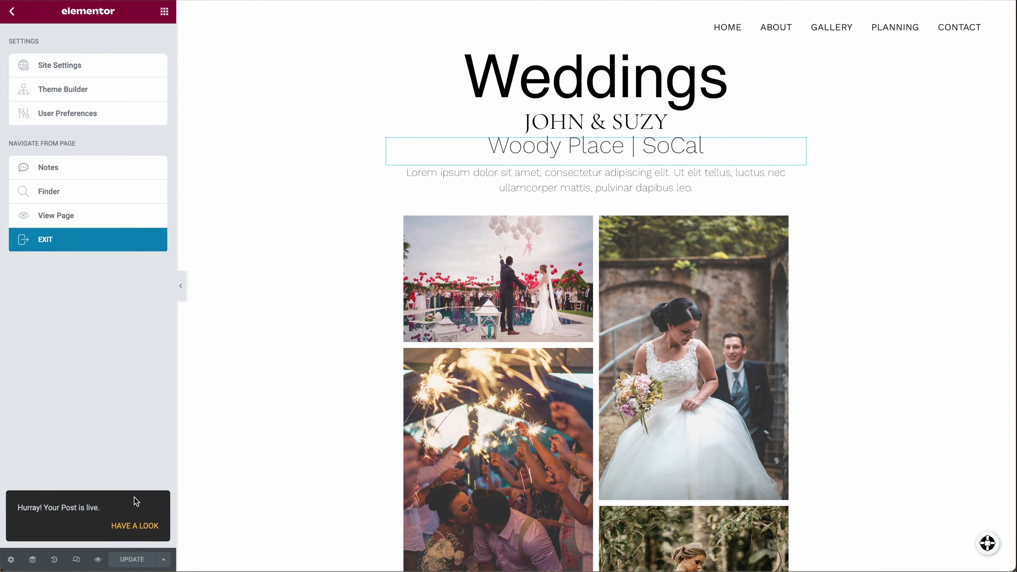
{"action": "left_click", "coordinate": [138, 526]}
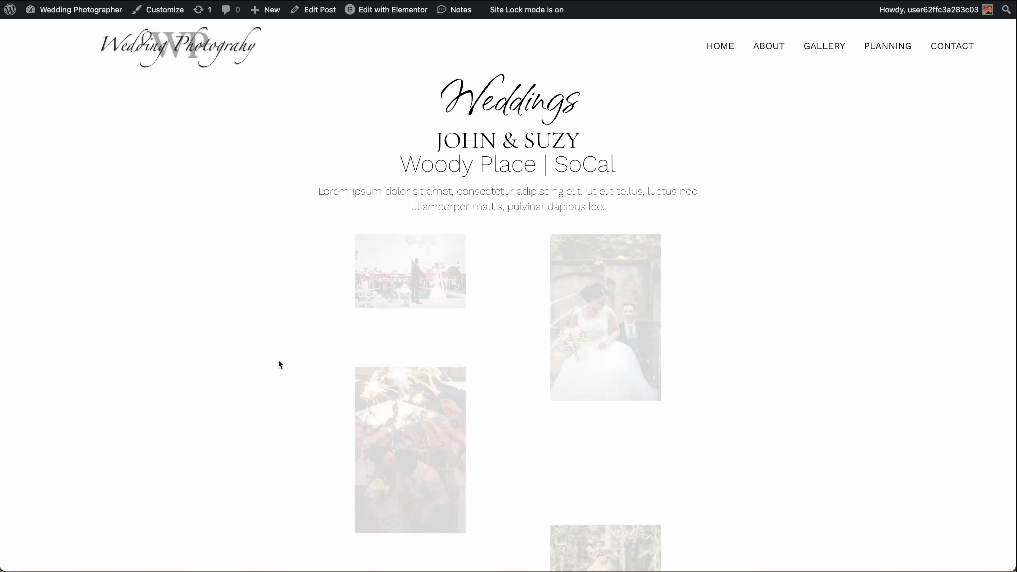
{"action": "scroll", "coordinate": [520, 224], "scroll_direction": "down", "scroll_amount": 5}
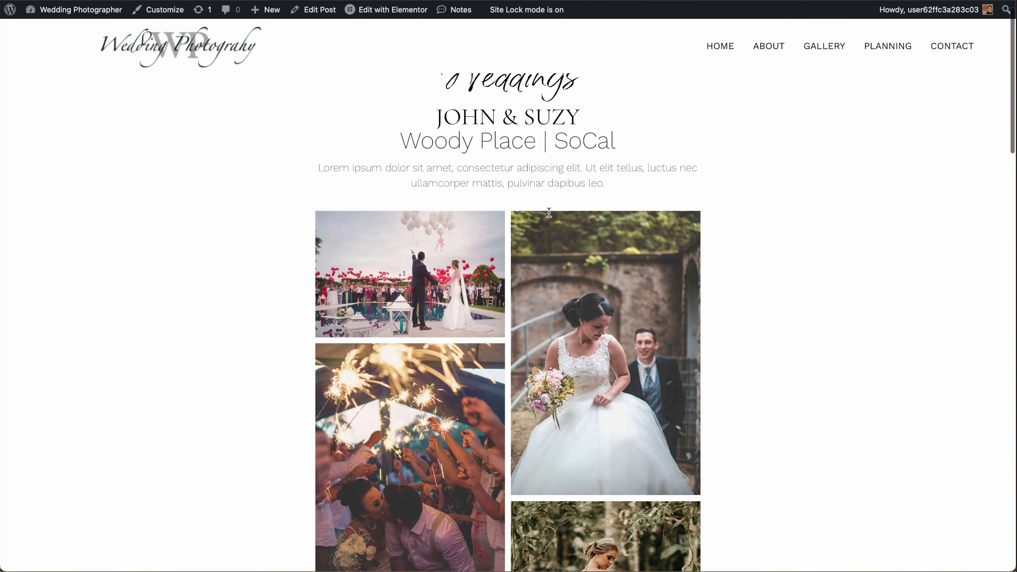
{"action": "scroll", "coordinate": [550, 216], "scroll_direction": "down", "scroll_amount": 15}
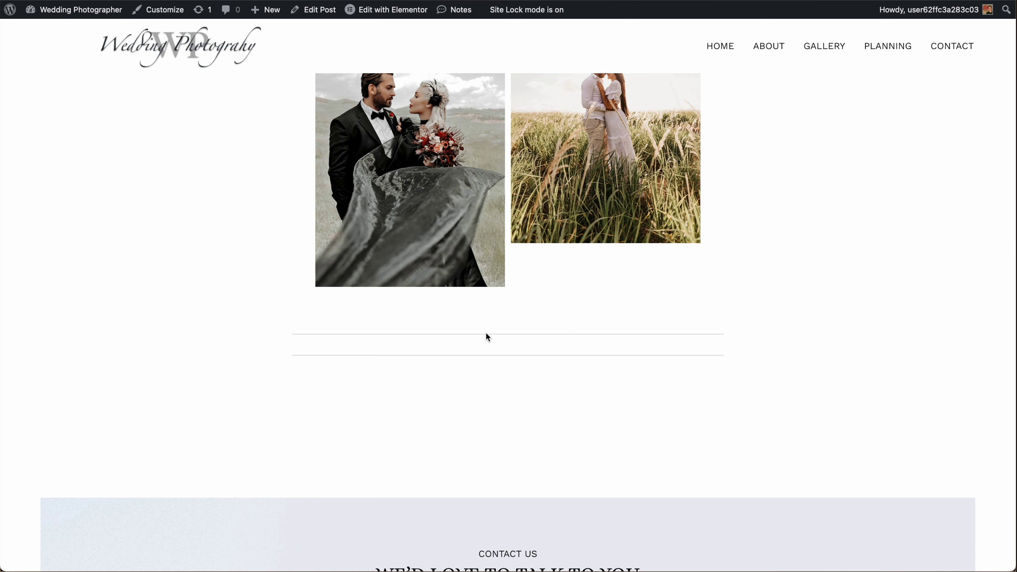
{"action": "scroll", "coordinate": [497, 327], "scroll_direction": "up", "scroll_amount": 15}
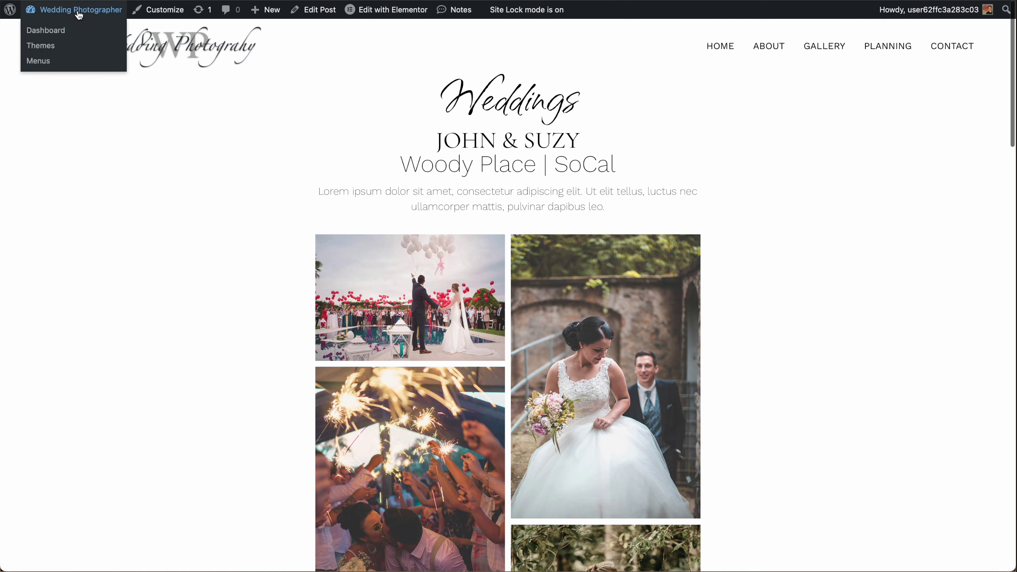
Return to the WordPress dashboard and create a new post titled with the second couple's first names
{"action": "left_click", "coordinate": [79, 15]}
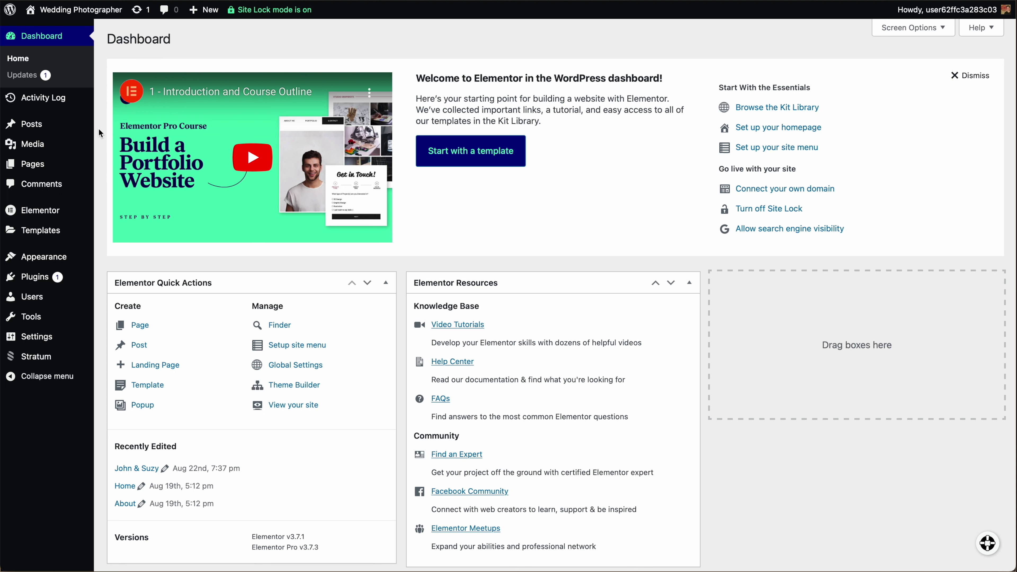
{"action": "mouse_move", "coordinate": [32, 124]}
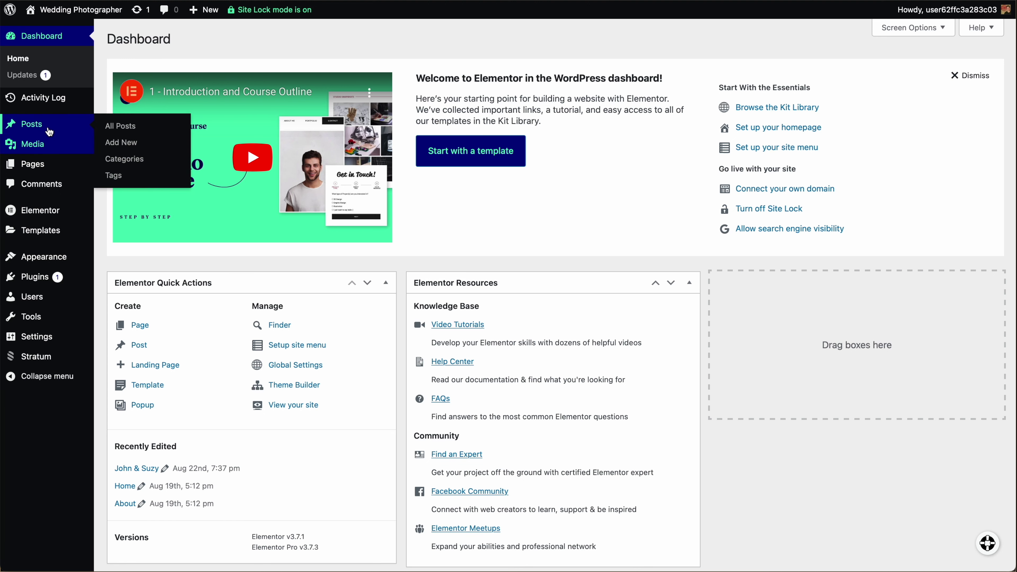
{"action": "left_click", "coordinate": [123, 142]}
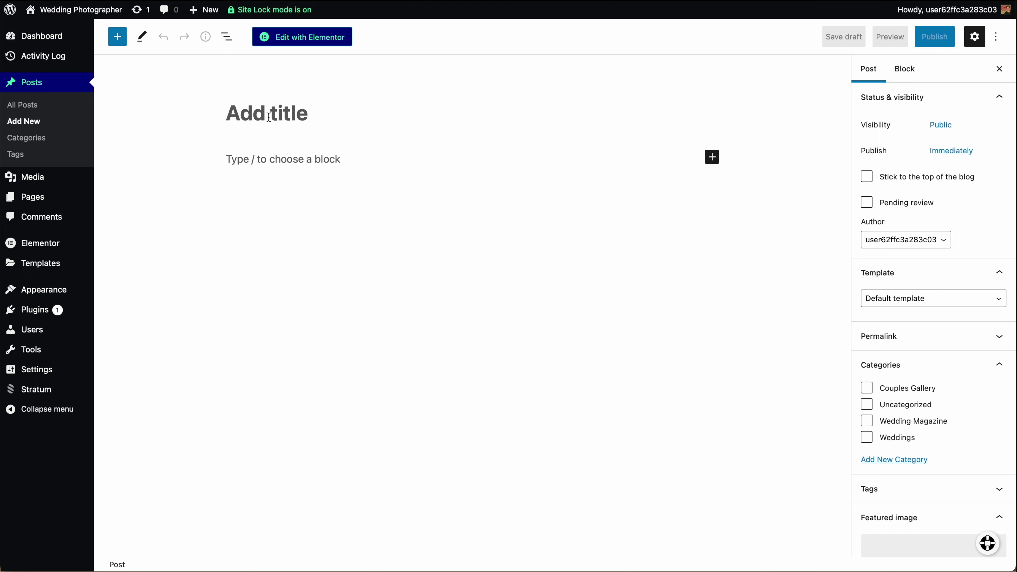
{"action": "left_click", "coordinate": [268, 116]}
{"action": "type", "text": "Tom & HJ"}
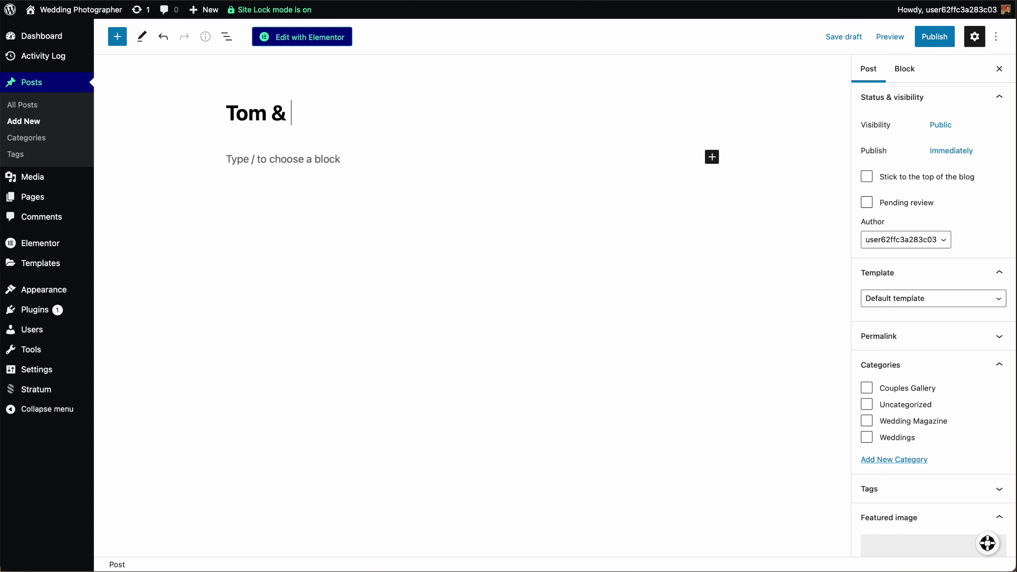
{"action": "key", "text": "BackSpace"}
{"action": "key", "text": "BackSpace"}
{"action": "type", "text": "Jerry"}
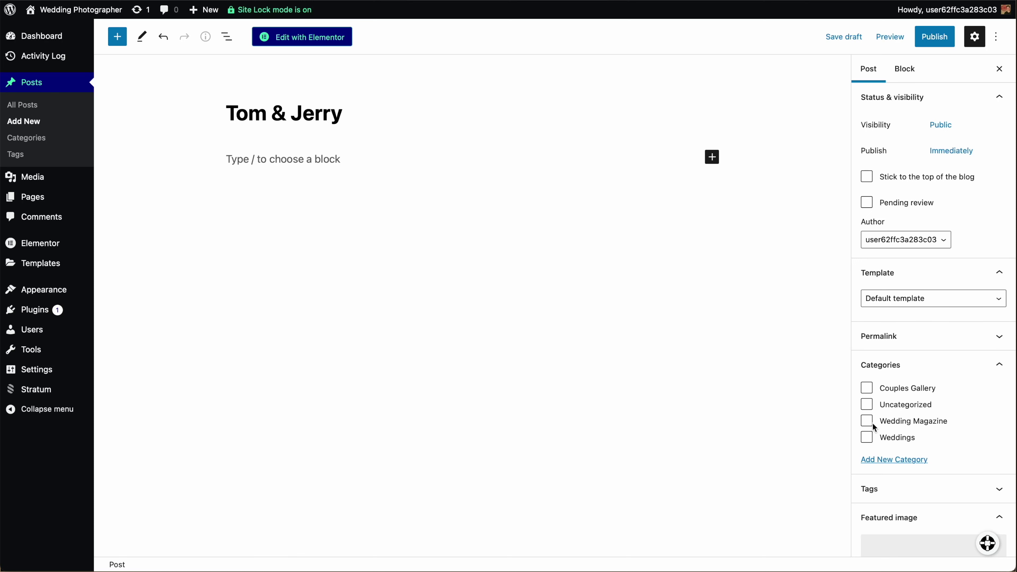
Assign the post to the Weddings category and set the photo of hands clasped behind a man's neck as featured image
{"action": "left_click", "coordinate": [867, 438]}
{"action": "scroll", "coordinate": [917, 432], "scroll_direction": "down", "scroll_amount": 3}
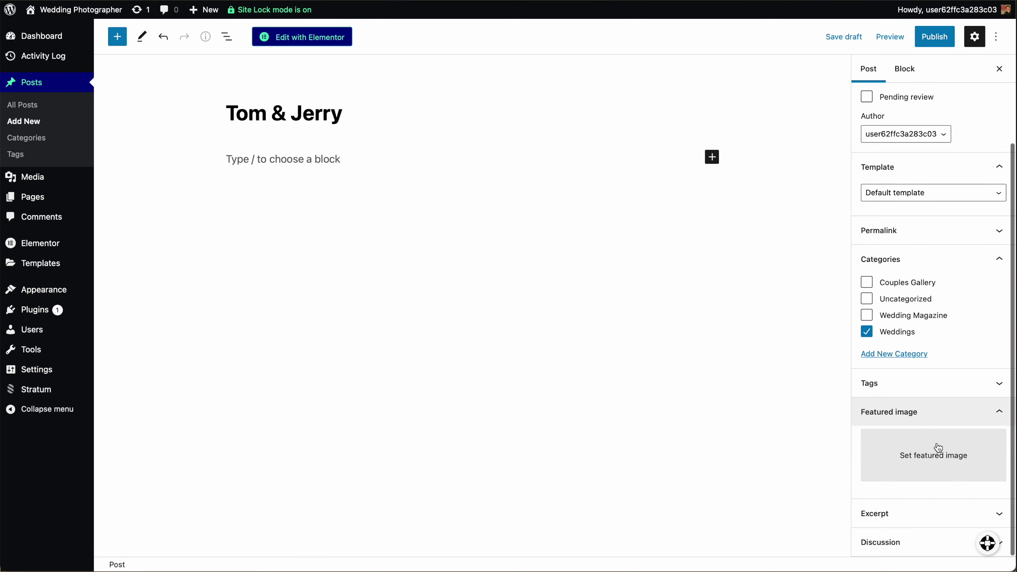
{"action": "left_click", "coordinate": [938, 452]}
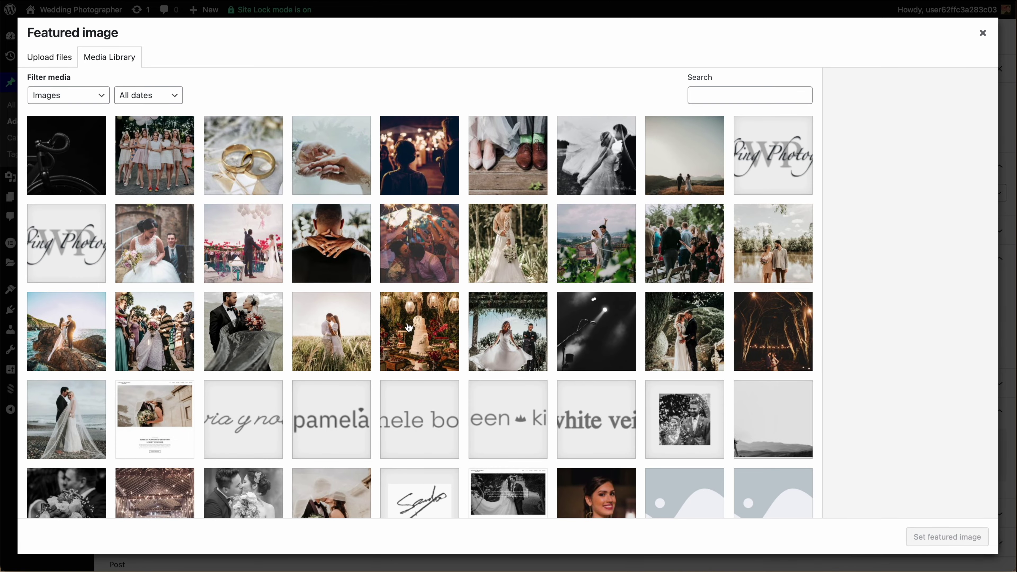
{"action": "left_click", "coordinate": [329, 258]}
{"action": "left_click", "coordinate": [945, 539]}
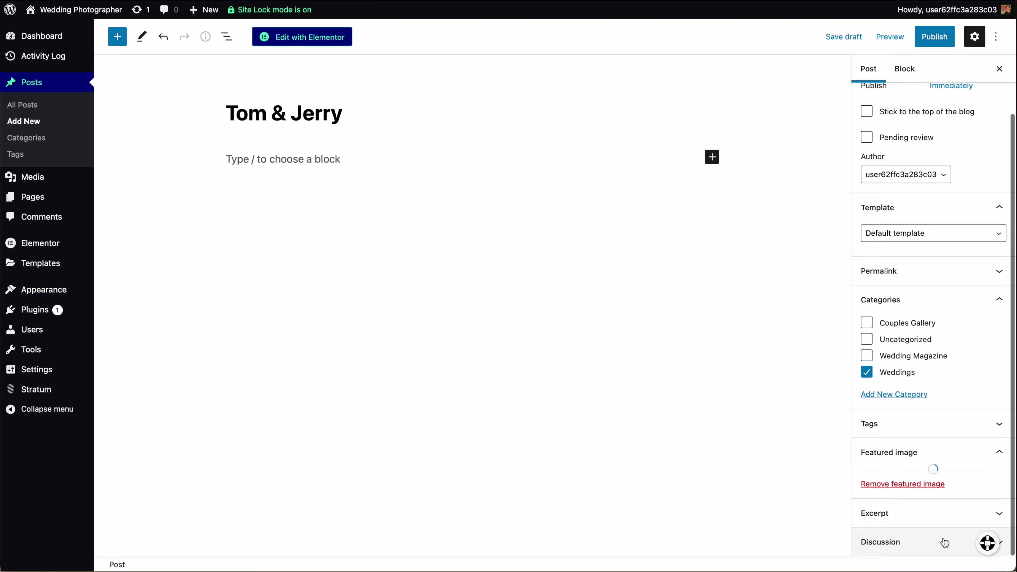
Open the post in Elementor after saving it as a draft, and insert the Weddings Portfolio Page template with its page settings
{"action": "left_click", "coordinate": [848, 41]}
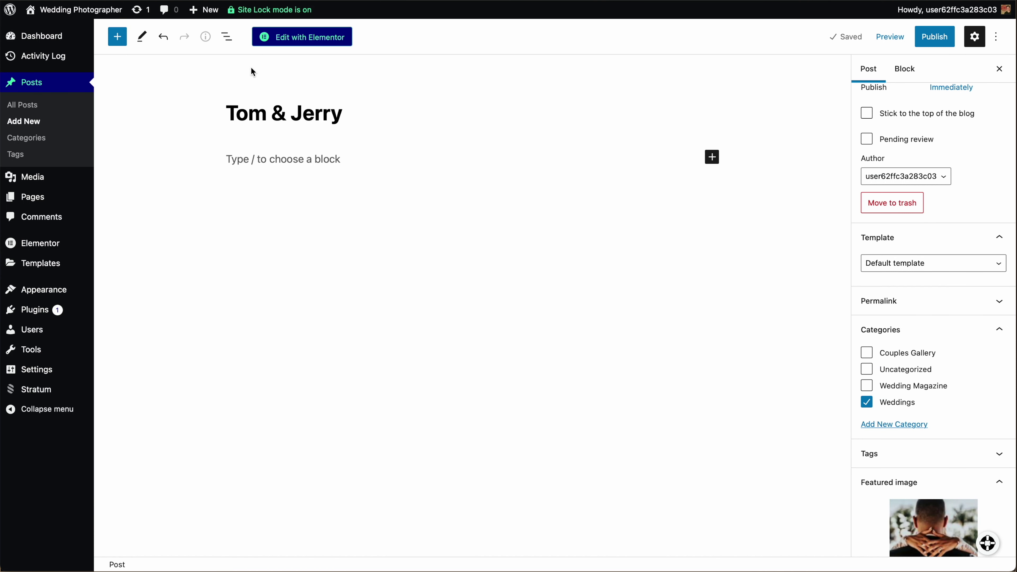
{"action": "left_click", "coordinate": [295, 35]}
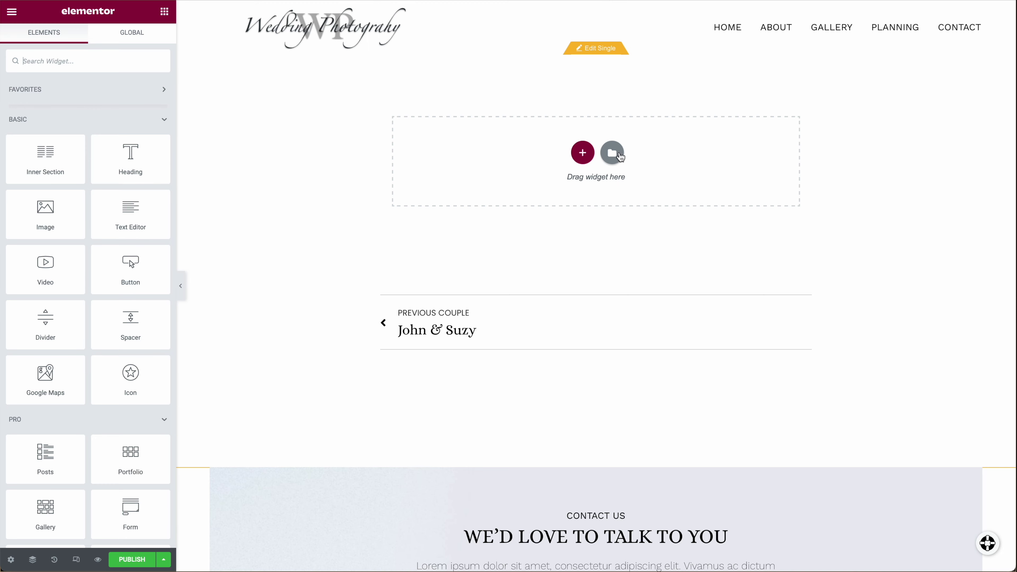
{"action": "left_click", "coordinate": [618, 155]}
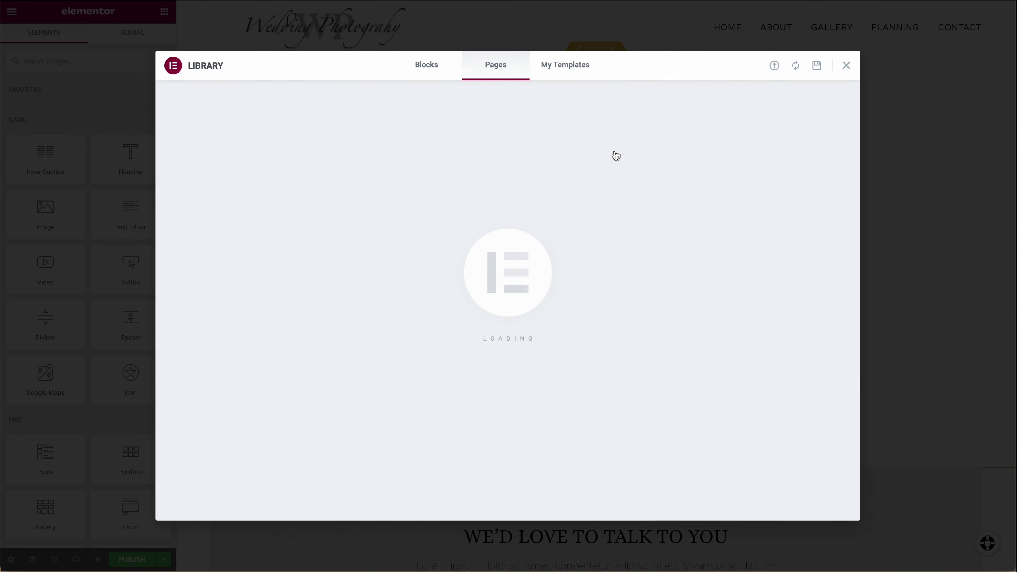
{"action": "left_click", "coordinate": [556, 68]}
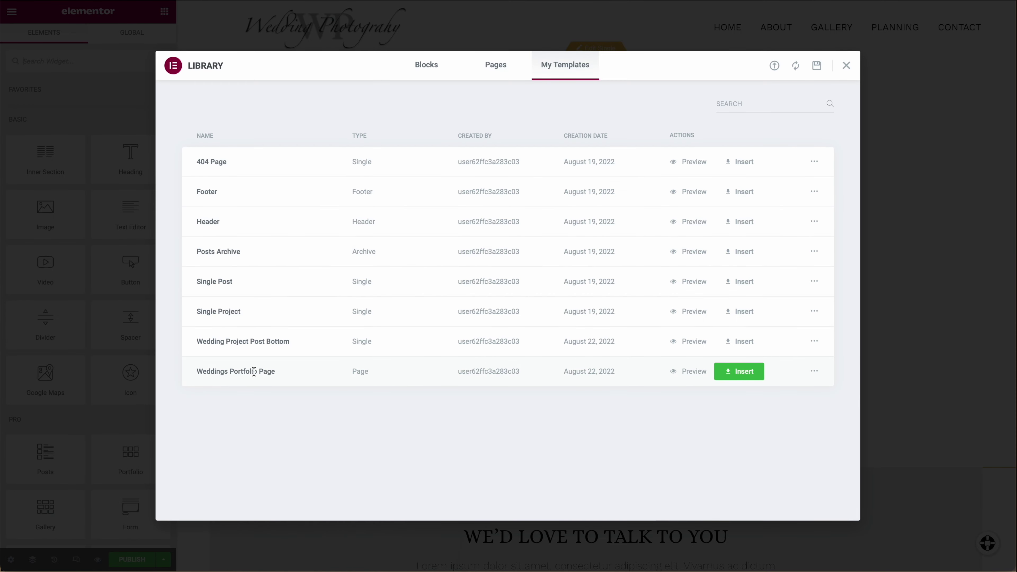
{"action": "left_click", "coordinate": [740, 374]}
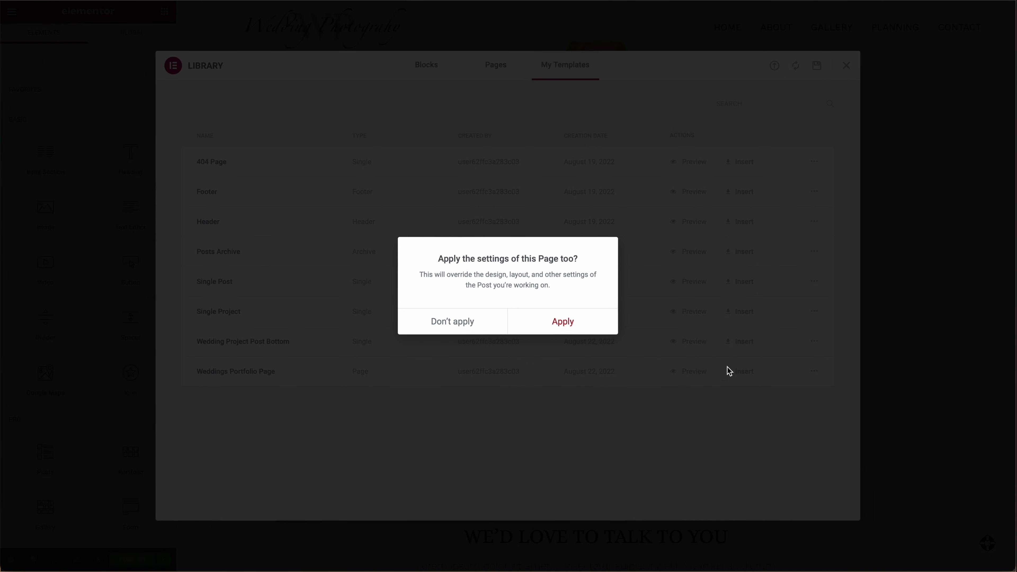
{"action": "left_click", "coordinate": [565, 325]}
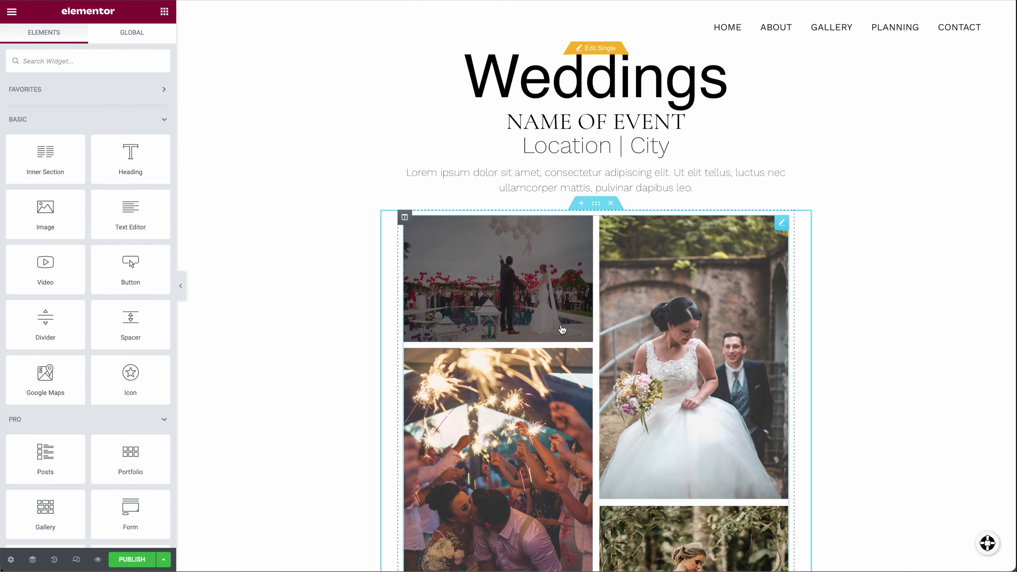
Reorder the gallery after the balloon photo to night party, seated bride with groom, and couple in the field, then insert the gallery
{"action": "scroll", "coordinate": [563, 329], "scroll_direction": "down", "scroll_amount": 1}
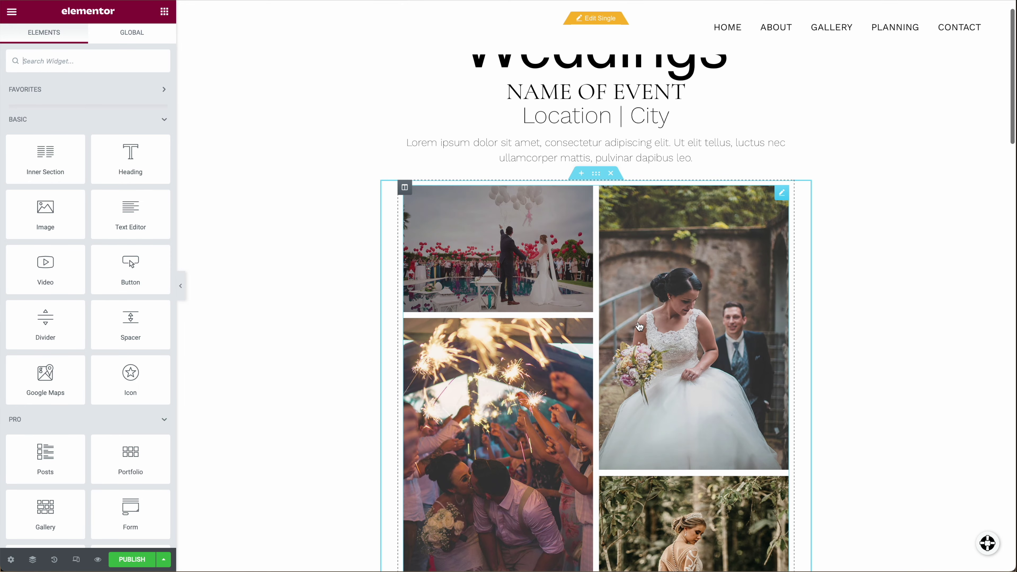
{"action": "left_click", "coordinate": [585, 155]}
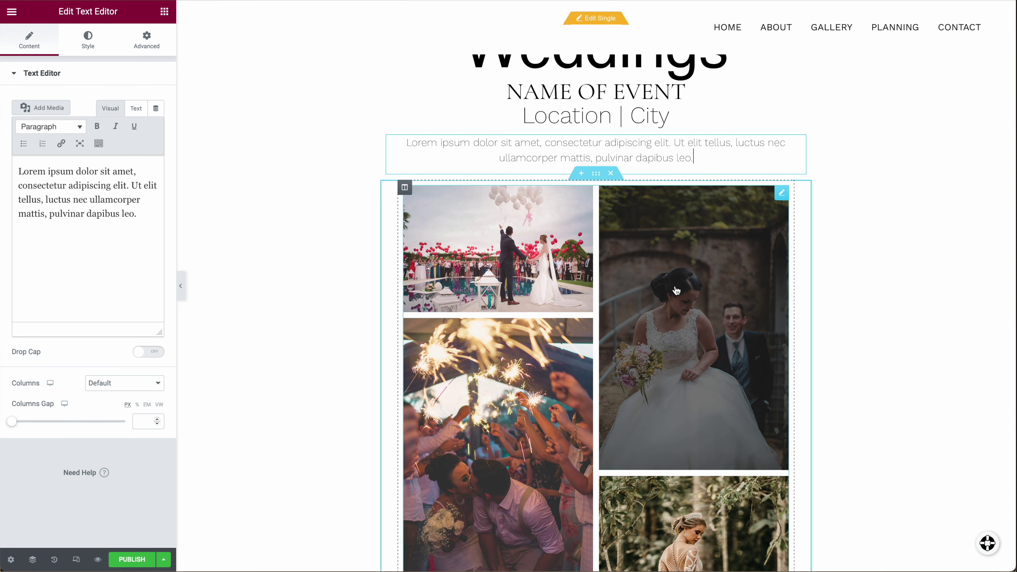
{"action": "left_click", "coordinate": [782, 193]}
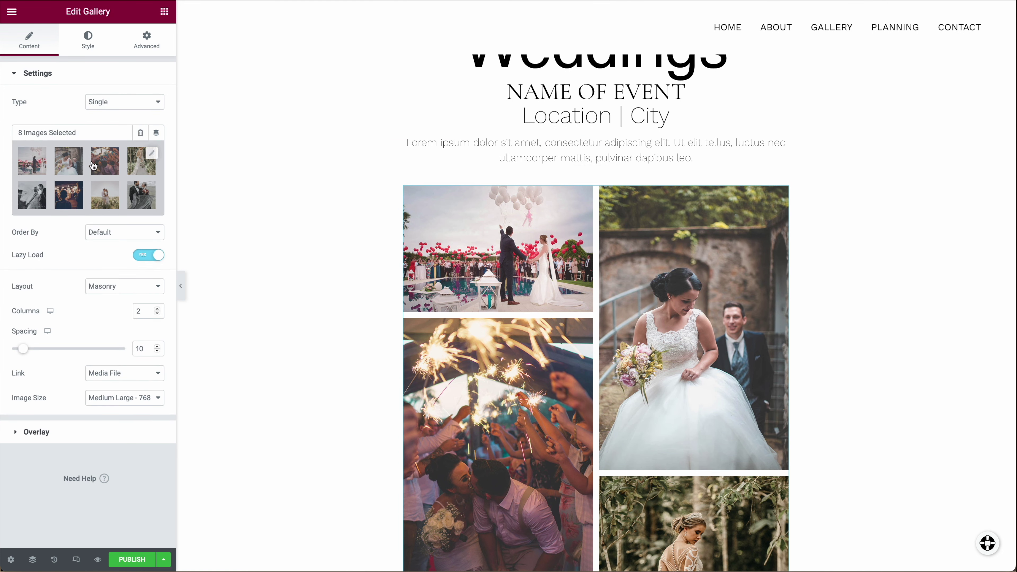
{"action": "left_click", "coordinate": [151, 155]}
{"action": "left_click_drag", "start_coordinate": [197, 249], "coordinate": [285, 145]}
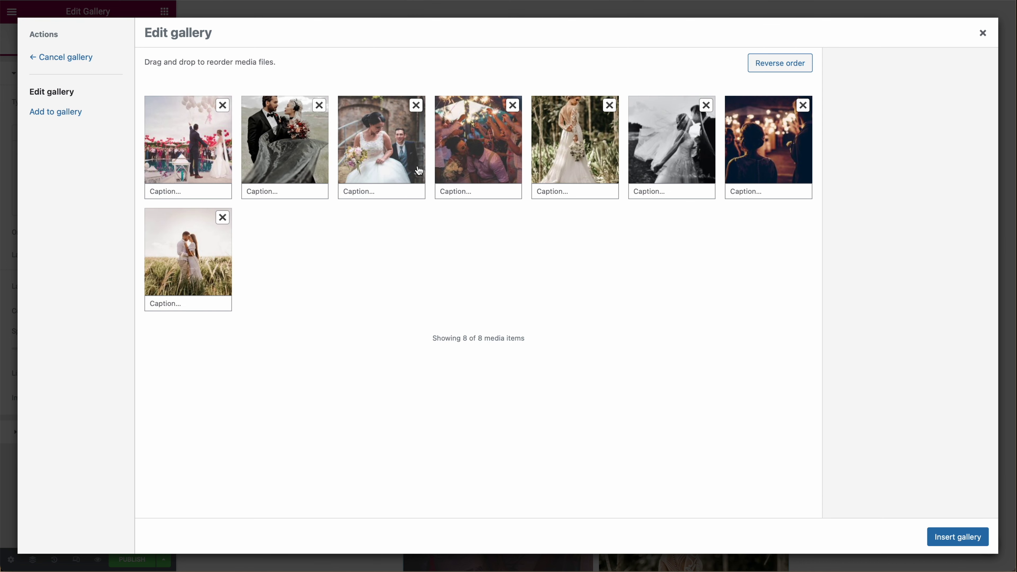
{"action": "left_click_drag", "start_coordinate": [767, 164], "coordinate": [349, 257]}
{"action": "left_click_drag", "start_coordinate": [195, 249], "coordinate": [386, 135]}
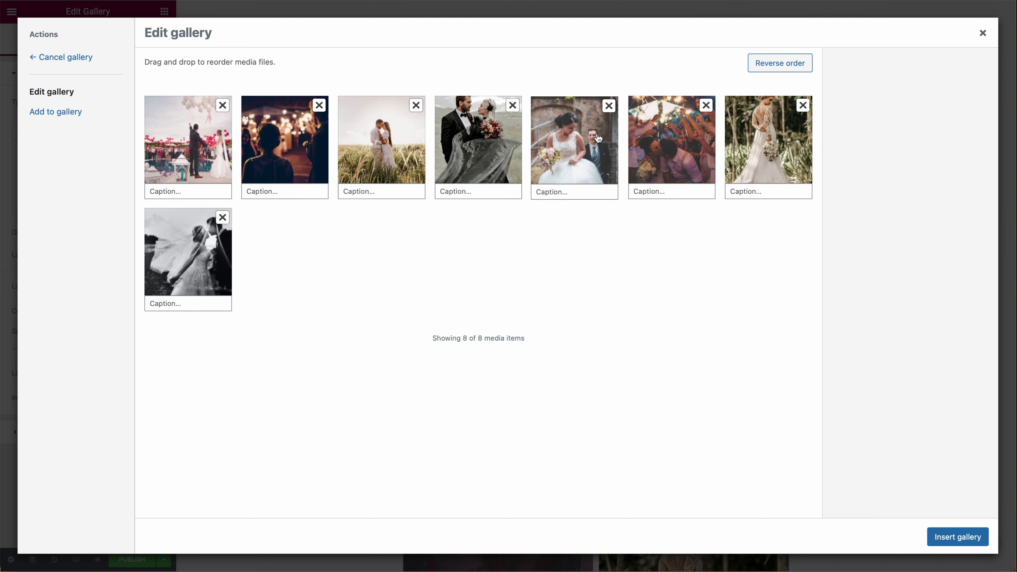
{"action": "left_click_drag", "start_coordinate": [599, 138], "coordinate": [382, 140]}
{"action": "left_click", "coordinate": [958, 537]}
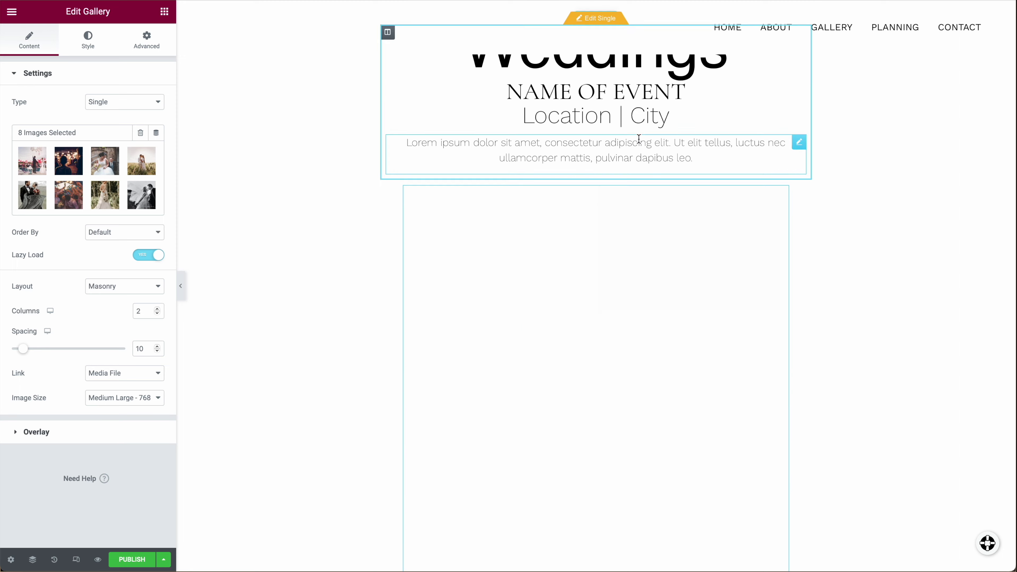
Replace the "Name of Event" heading text with the second couple's first names
{"action": "scroll", "coordinate": [638, 174], "scroll_direction": "up", "scroll_amount": 1}
{"action": "double_click", "coordinate": [585, 122]}
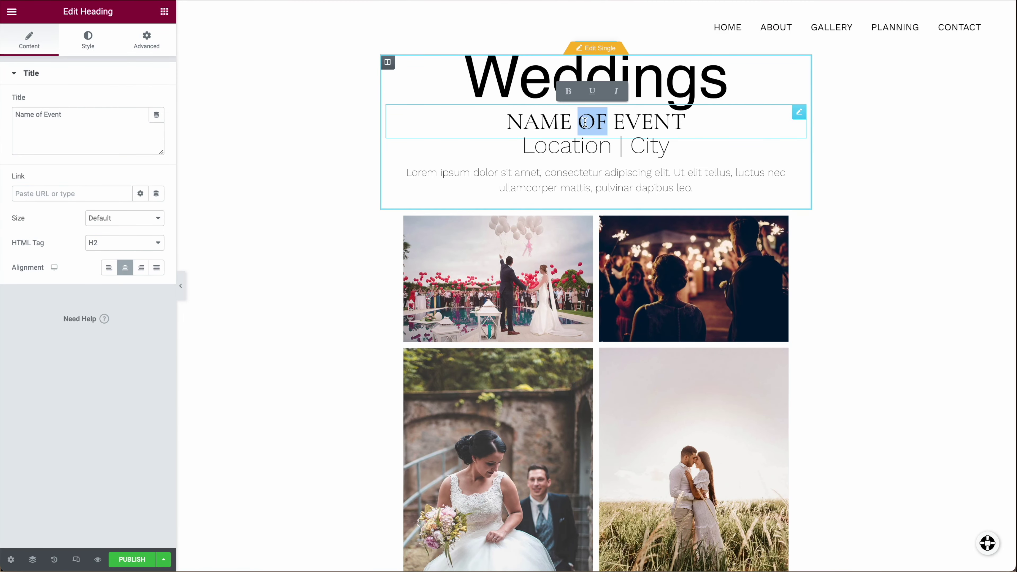
{"action": "triple_click", "coordinate": [586, 122]}
{"action": "type", "text": "To"}
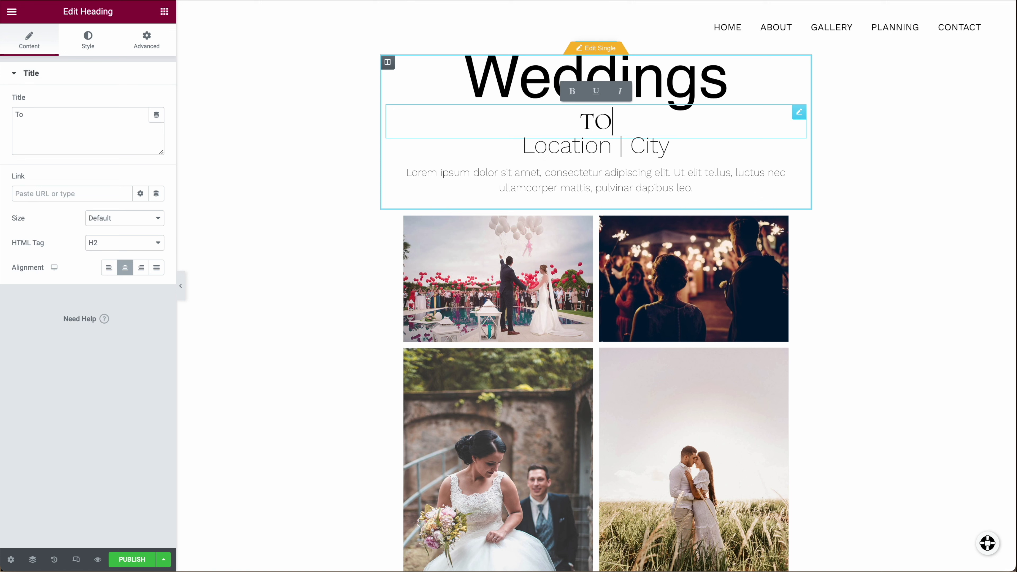
{"action": "type", "text": "m & Jerry"}
Change the "Location | City" heading to "Nice House | Los Angeles"
{"action": "double_click", "coordinate": [567, 146]}
{"action": "type", "text": "Nice House"}
{"action": "double_click", "coordinate": [663, 145]}
{"action": "type", "text": "Los Angeles"}
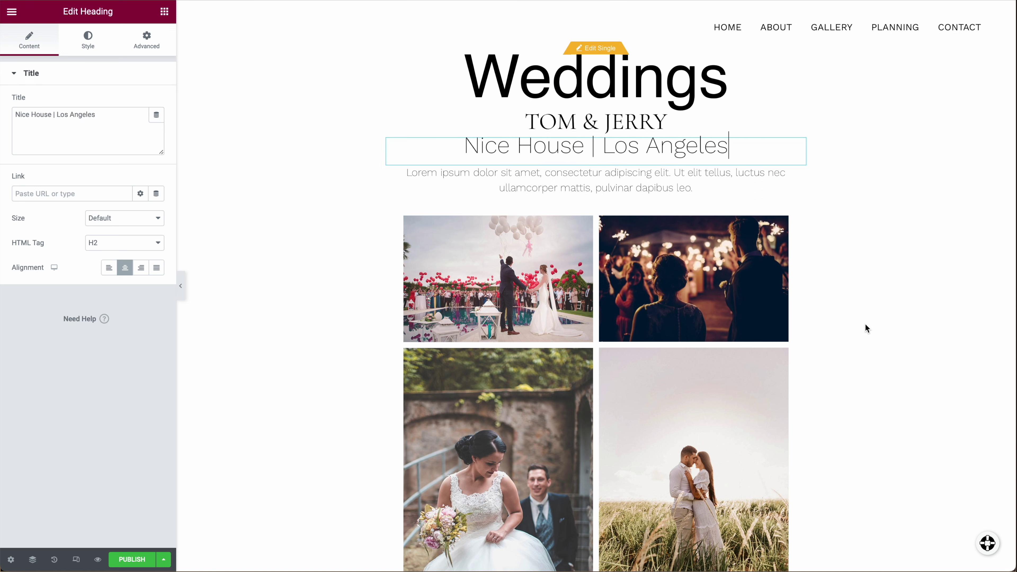
{"action": "left_click", "coordinate": [866, 329]}
Publish the second couple's post and look through the reordered gallery on its live page
{"action": "left_click", "coordinate": [134, 560]}
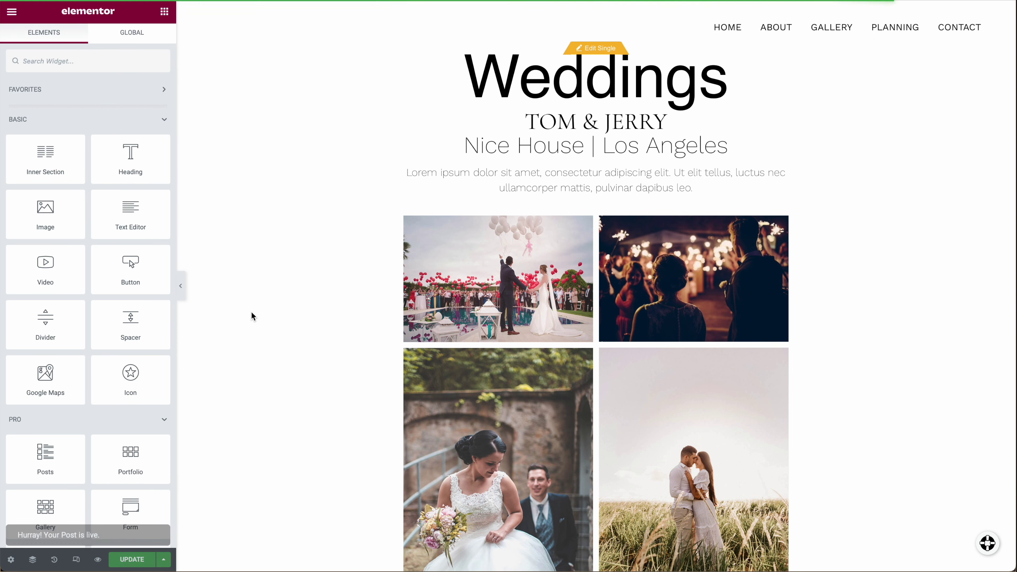
{"action": "left_click", "coordinate": [135, 527]}
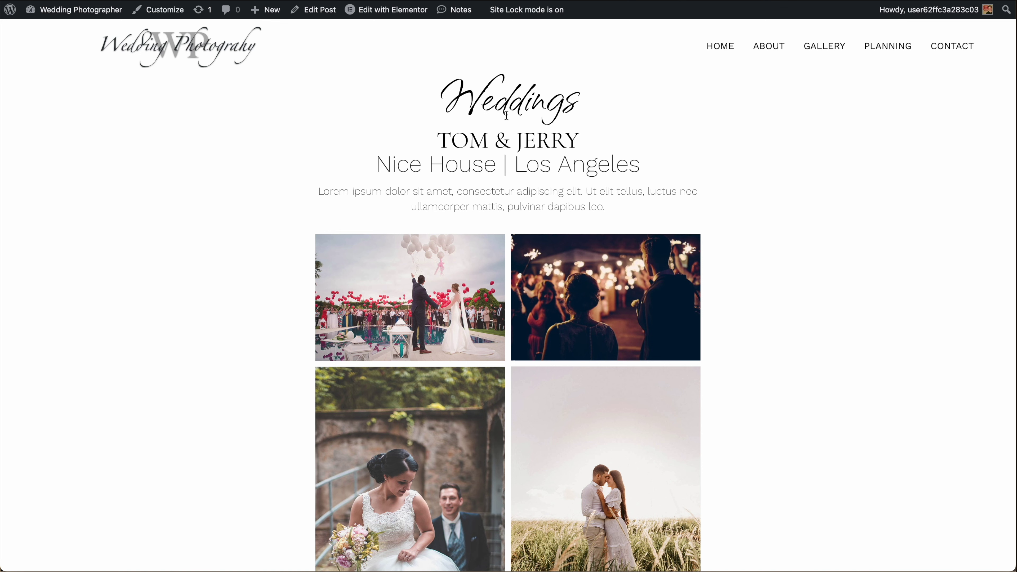
{"action": "scroll", "coordinate": [536, 214], "scroll_direction": "down", "scroll_amount": 15}
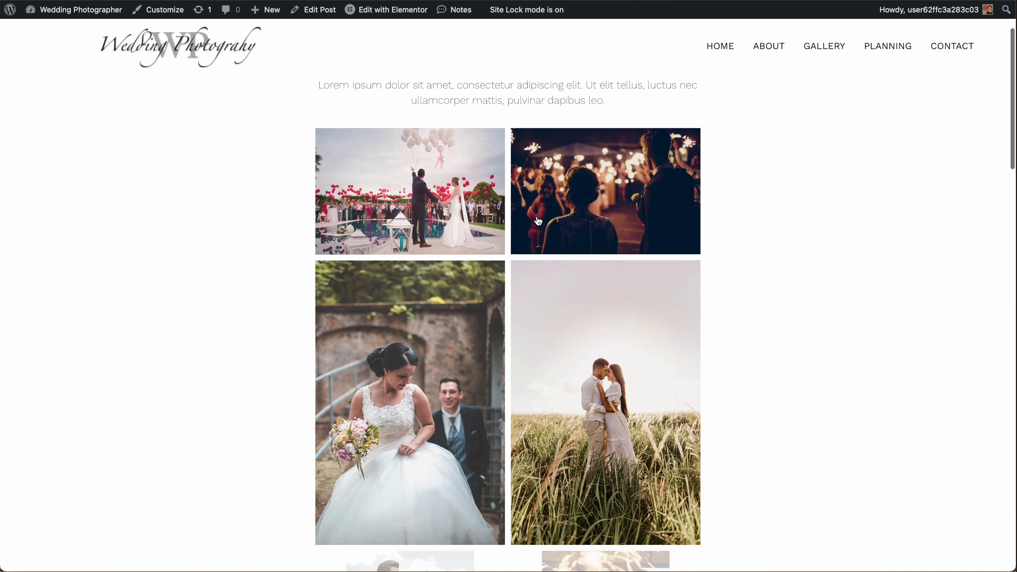
{"action": "scroll", "coordinate": [537, 225], "scroll_direction": "down", "scroll_amount": 5}
{"action": "scroll", "coordinate": [537, 225], "scroll_direction": "up", "scroll_amount": 20}
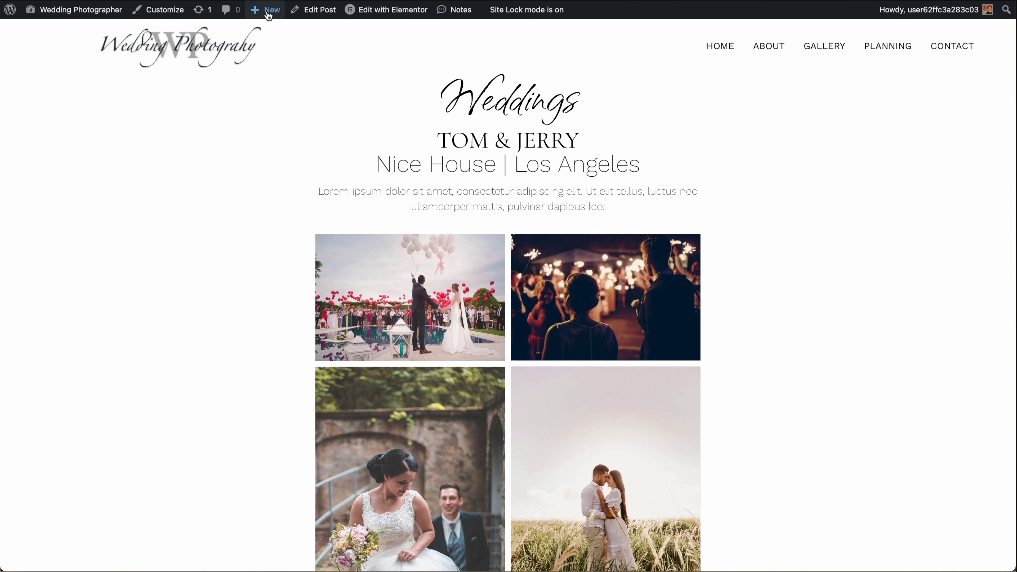
Create another new post titled with the third couple's first names and assign it to the Weddings category
{"action": "mouse_move", "coordinate": [262, 16]}
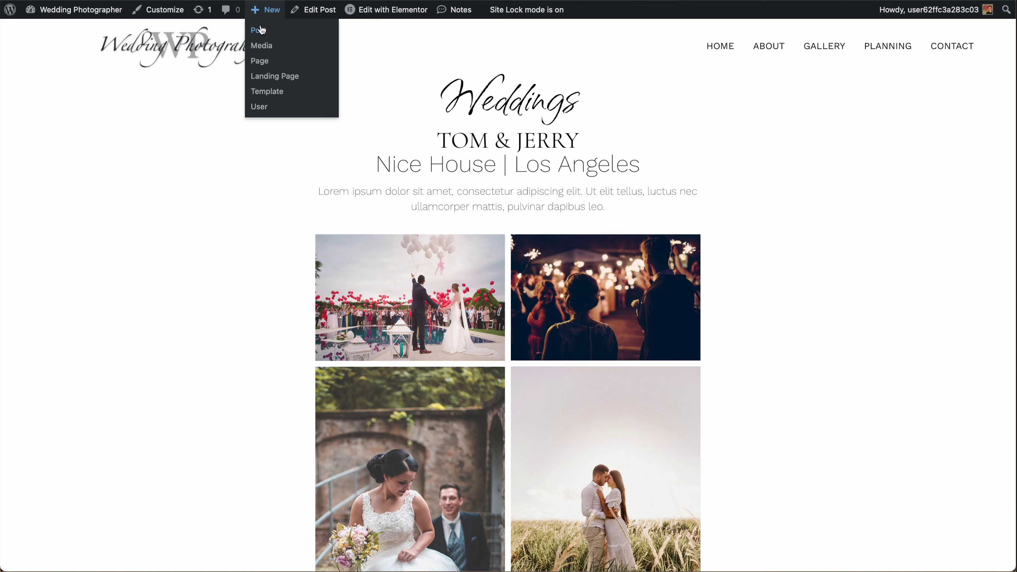
{"action": "left_click", "coordinate": [258, 28]}
{"action": "type", "text": "Bill & Tiff"}
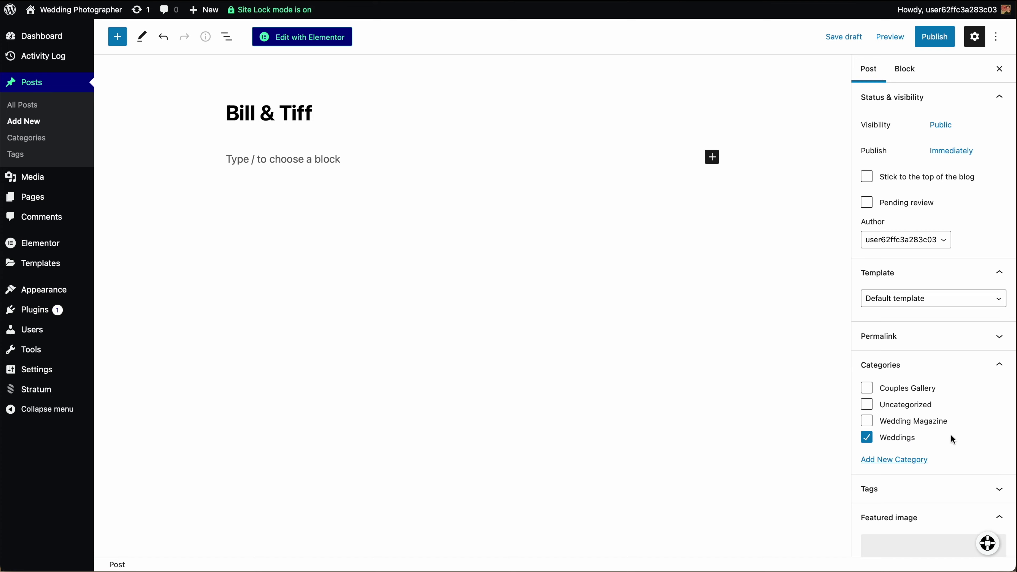
Set Vintage-Obsession-ft-image.jpg as the third couple's post featured image and save the post as a draft
{"action": "scroll", "coordinate": [951, 435], "scroll_direction": "down", "scroll_amount": 3}
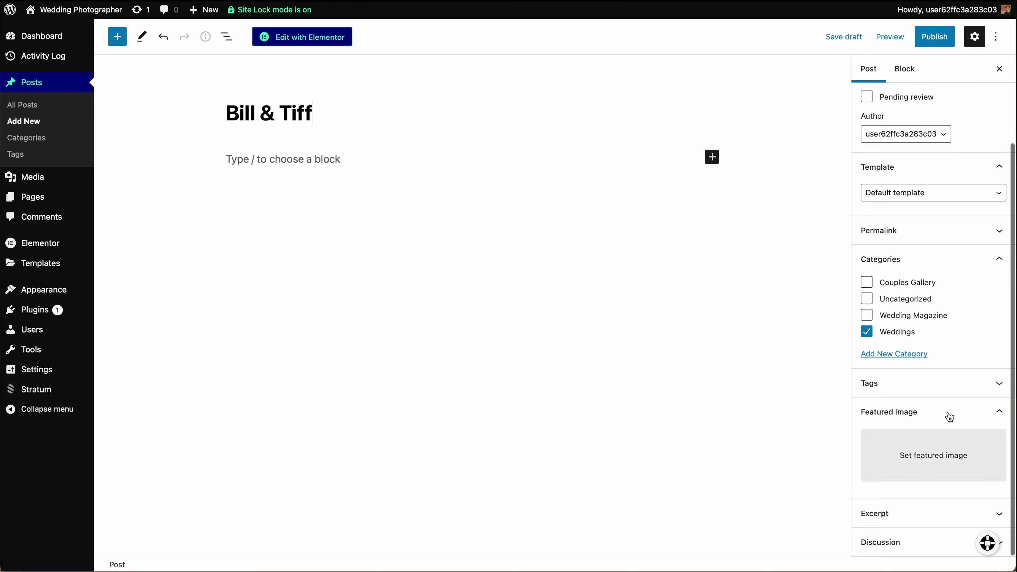
{"action": "left_click", "coordinate": [939, 452]}
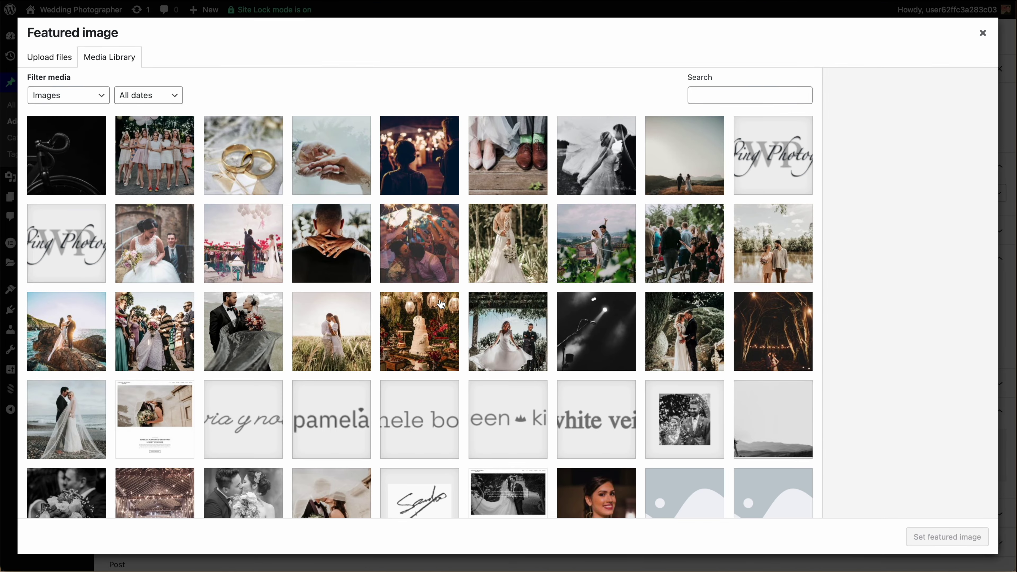
{"action": "scroll", "coordinate": [466, 336], "scroll_direction": "down", "scroll_amount": 2}
{"action": "left_click", "coordinate": [318, 246]}
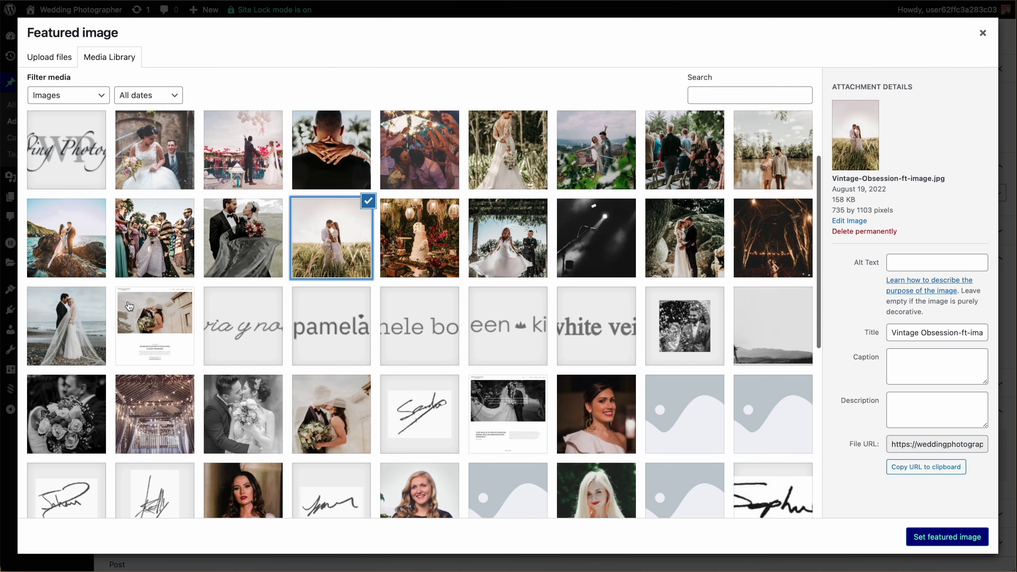
{"action": "left_click", "coordinate": [926, 534]}
{"action": "left_click", "coordinate": [836, 38]}
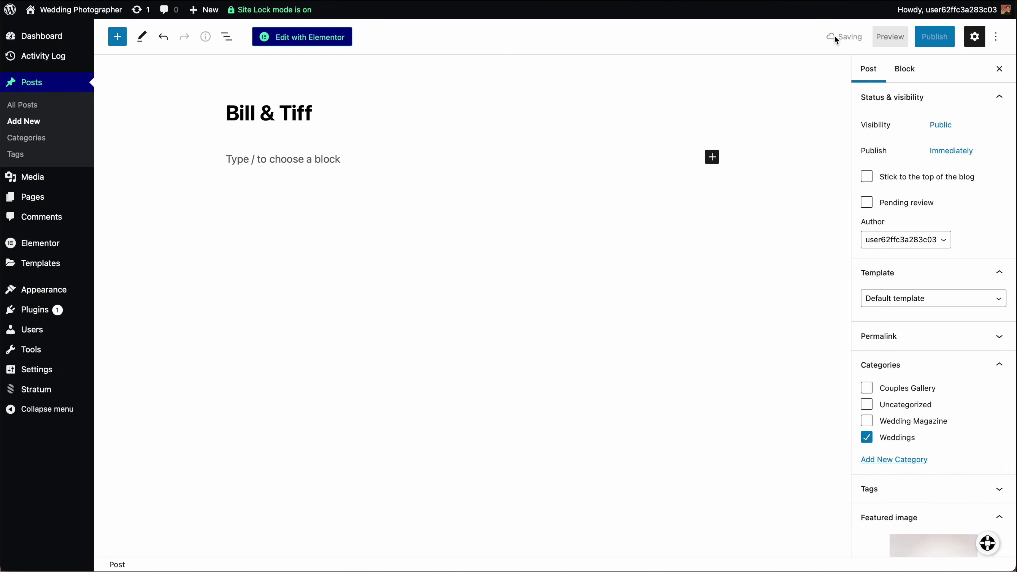
Open the third couple's post in Elementor and insert the saved wedding portfolio page template from My Templates
{"action": "left_click", "coordinate": [313, 39]}
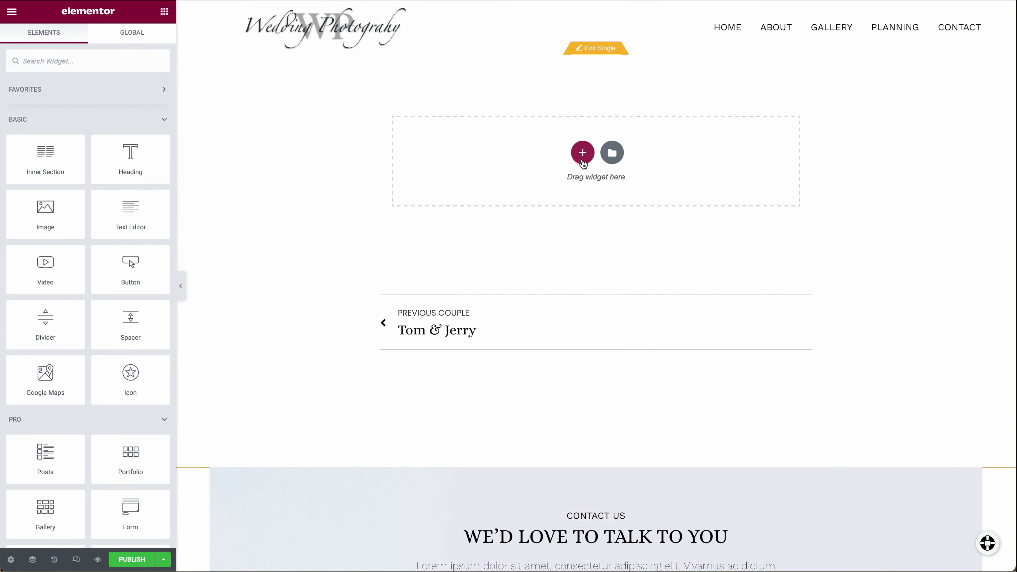
{"action": "left_click", "coordinate": [584, 157]}
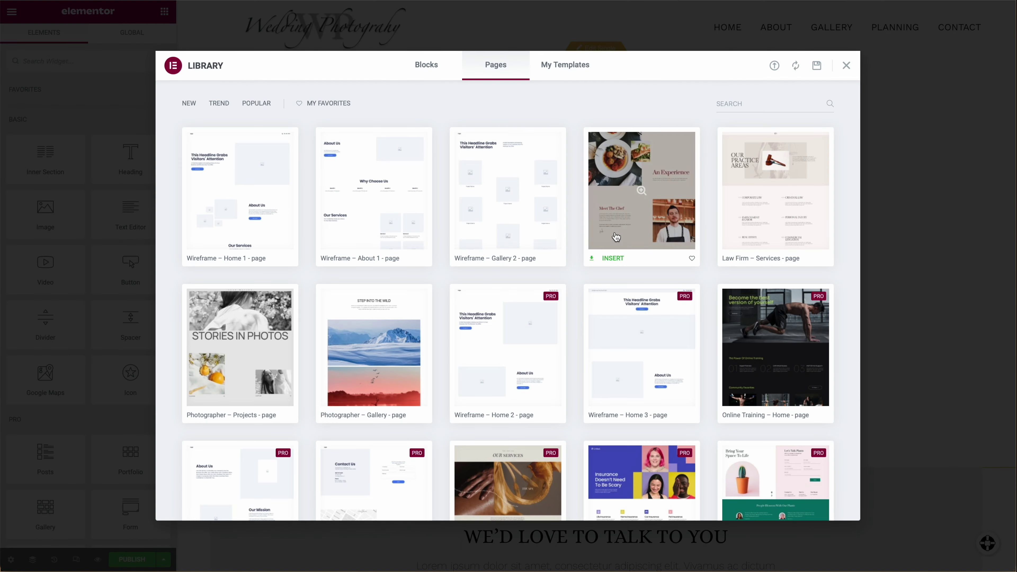
{"action": "left_click", "coordinate": [565, 65]}
{"action": "left_click", "coordinate": [740, 372]}
{"action": "left_click", "coordinate": [569, 322]}
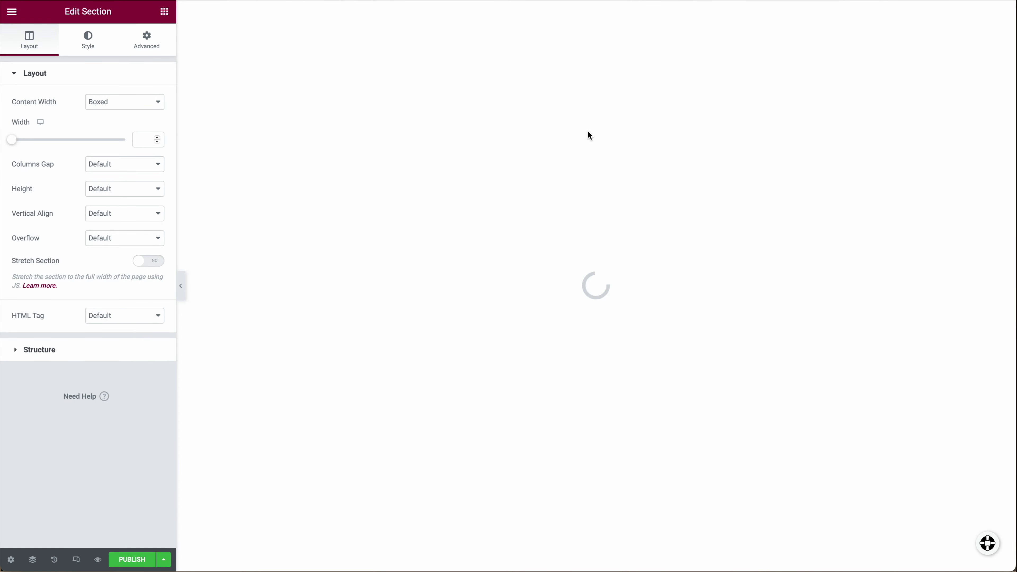
Replace the event name heading with the third couple's first names and change the "Location | City" heading to "The Beach | Malibu"
{"action": "triple_click", "coordinate": [587, 131]}
{"action": "type", "text": "Bill & Tiff"}
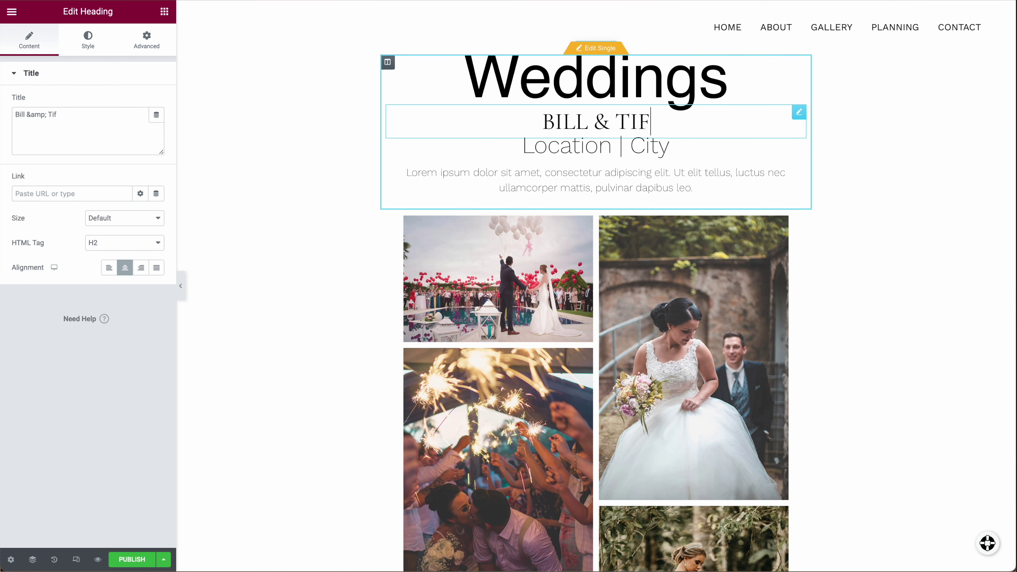
{"action": "double_click", "coordinate": [565, 150]}
{"action": "key", "text": "BackSpace"}
{"action": "type", "text": "The Beach"}
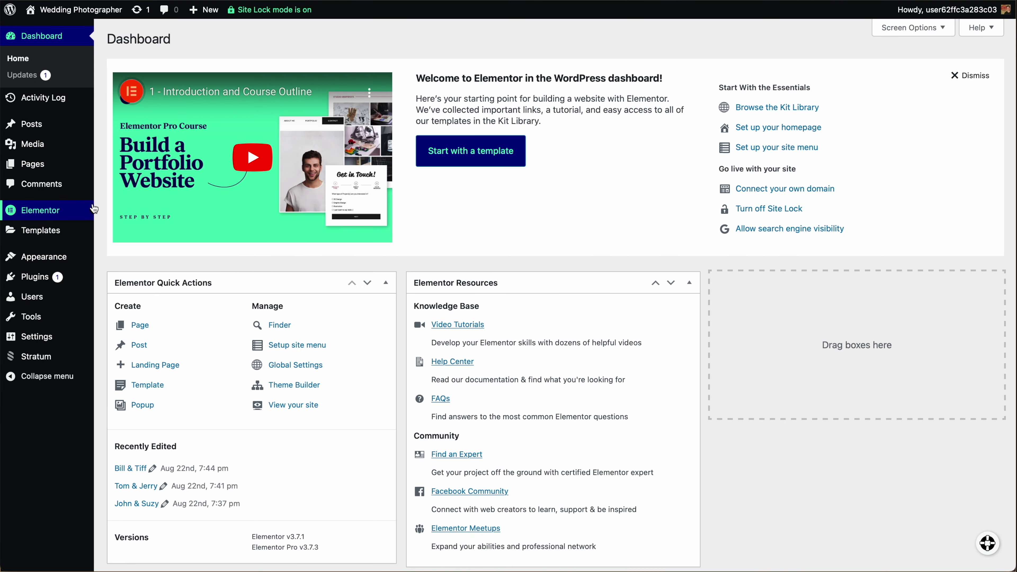
Open the Home page in Elementor and find the posts grid in its "latest weddings" section
{"action": "mouse_move", "coordinate": [38, 170]}
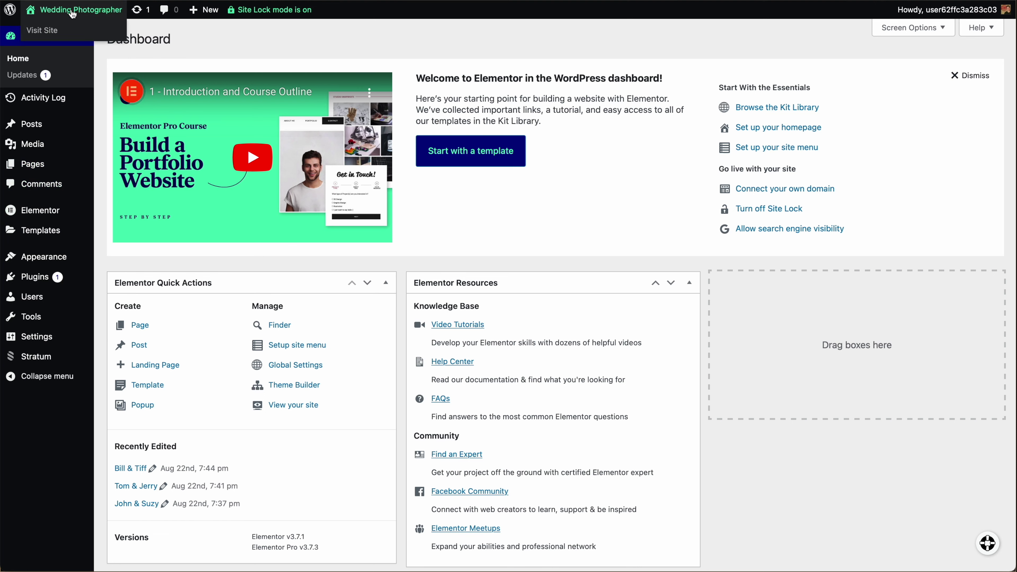
{"action": "left_click", "coordinate": [37, 169]}
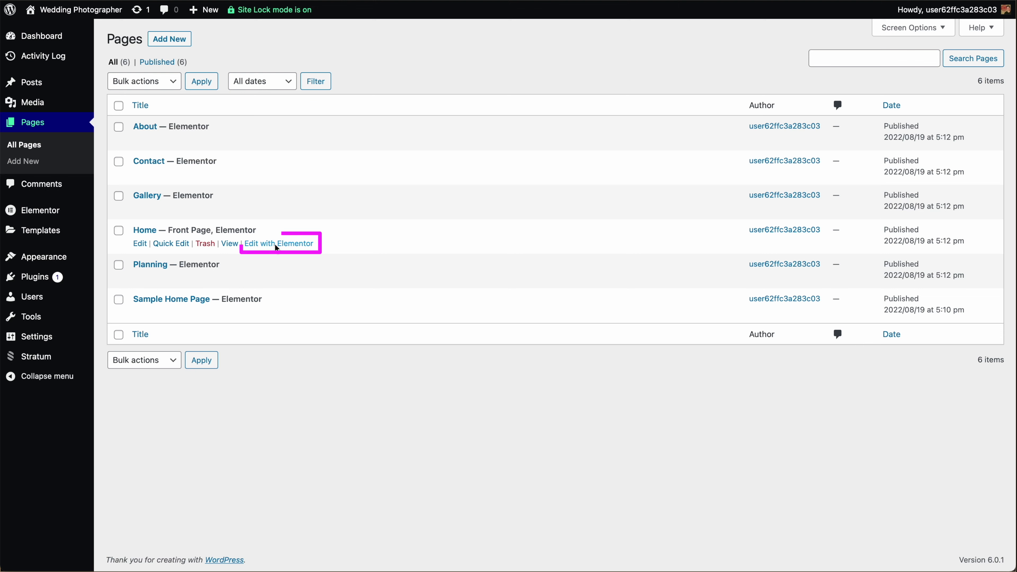
{"action": "left_click", "coordinate": [276, 245]}
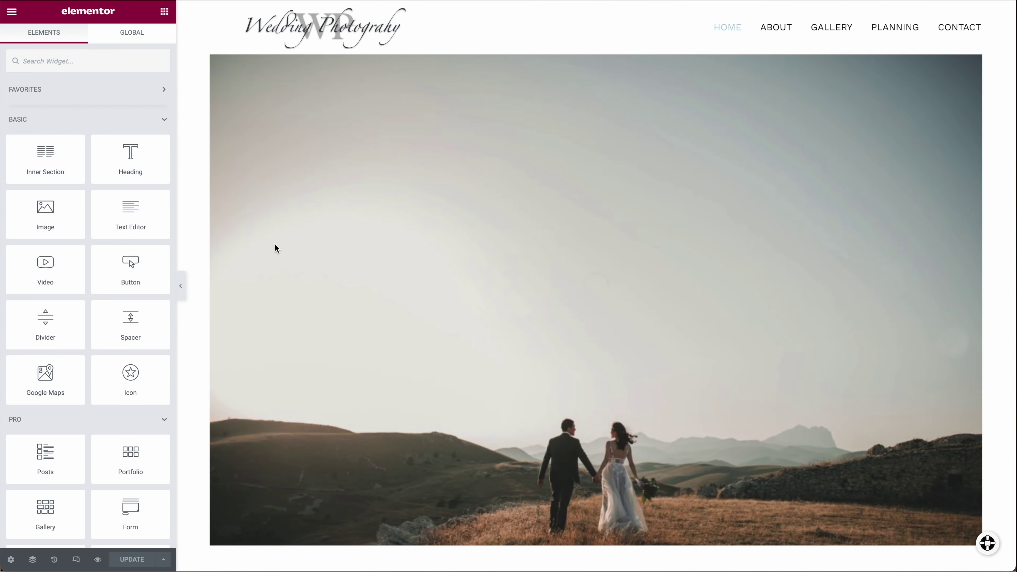
{"action": "scroll", "coordinate": [450, 269], "scroll_direction": "down", "scroll_amount": 10}
{"action": "scroll", "coordinate": [450, 272], "scroll_direction": "down", "scroll_amount": 15}
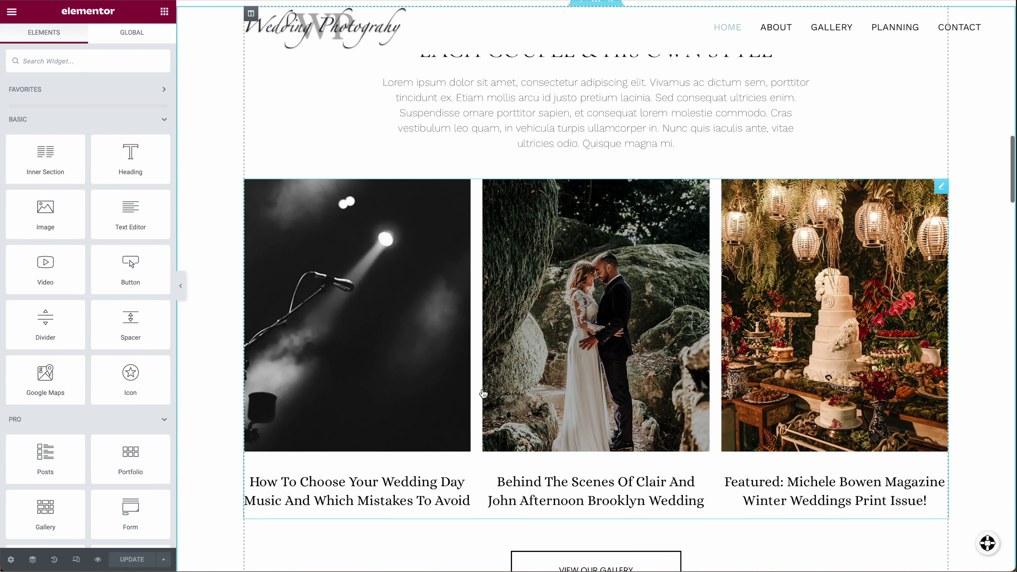
{"action": "scroll", "coordinate": [612, 154], "scroll_direction": "up", "scroll_amount": 2}
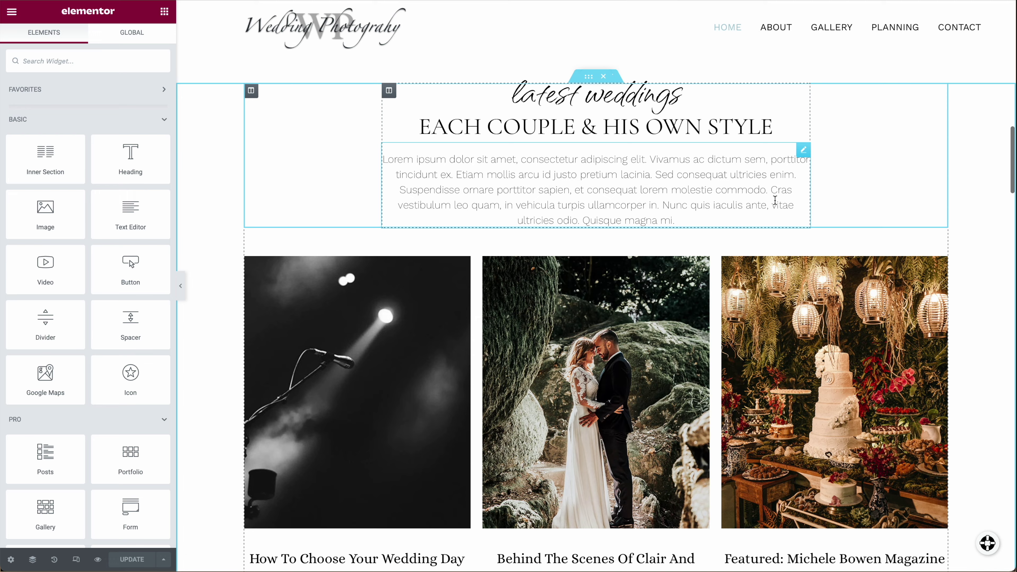
{"action": "scroll", "coordinate": [420, 316], "scroll_direction": "down", "scroll_amount": 3}
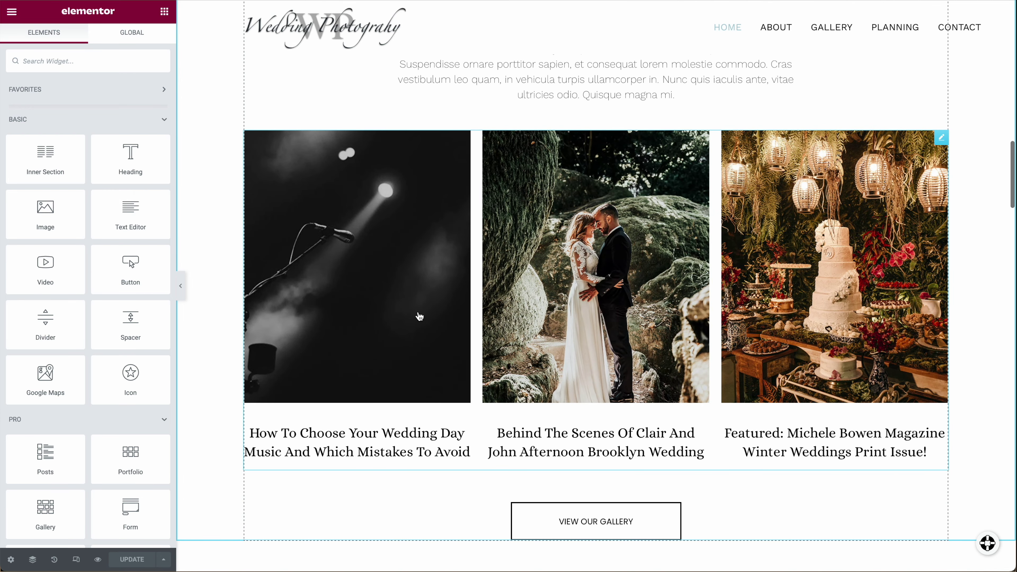
Change the latest weddings posts grid's query term from Wedding Magazine to the Weddings category
{"action": "left_click", "coordinate": [941, 137]}
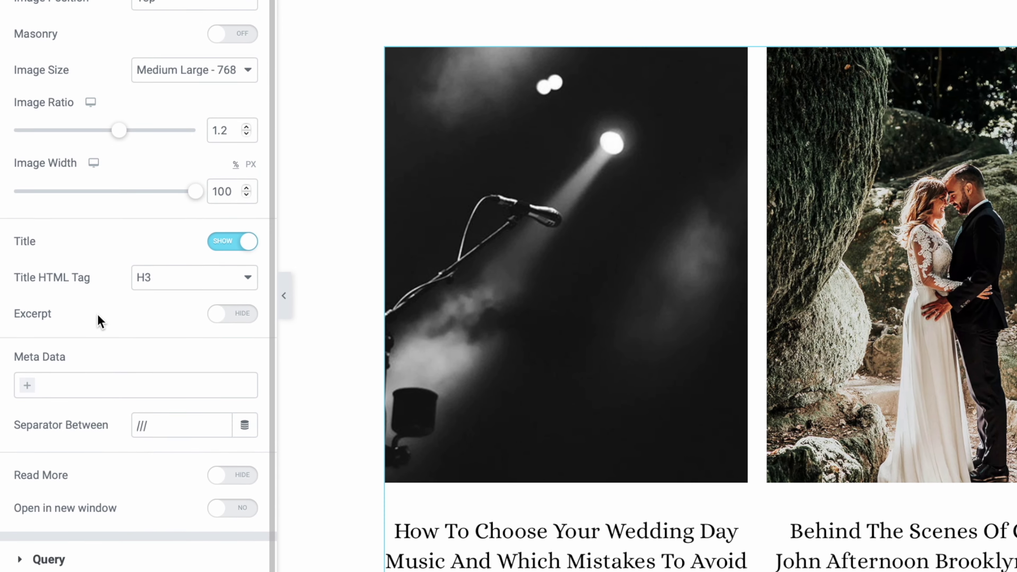
{"action": "scroll", "coordinate": [100, 321], "scroll_direction": "down", "scroll_amount": 1}
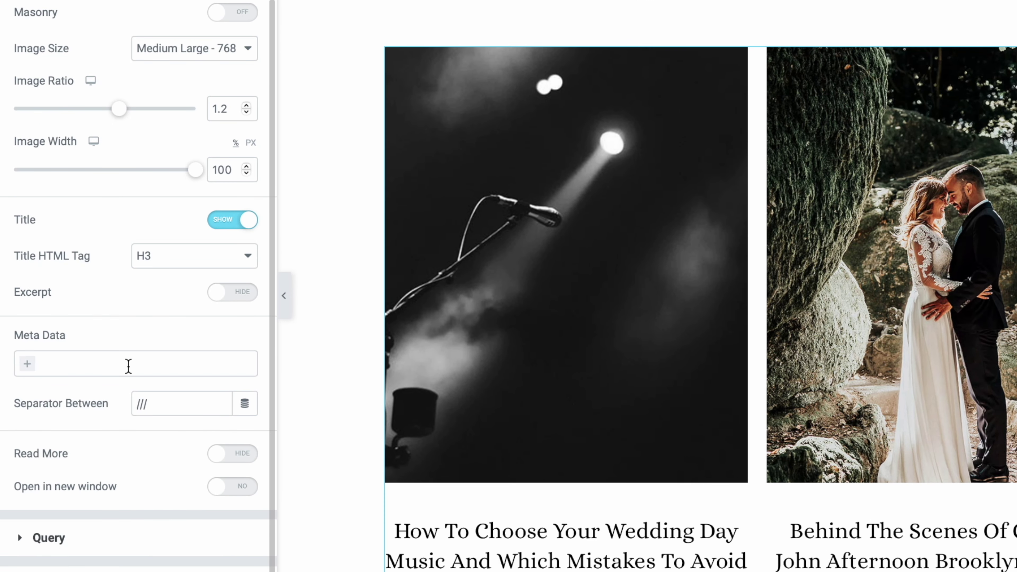
{"action": "left_click", "coordinate": [54, 537]}
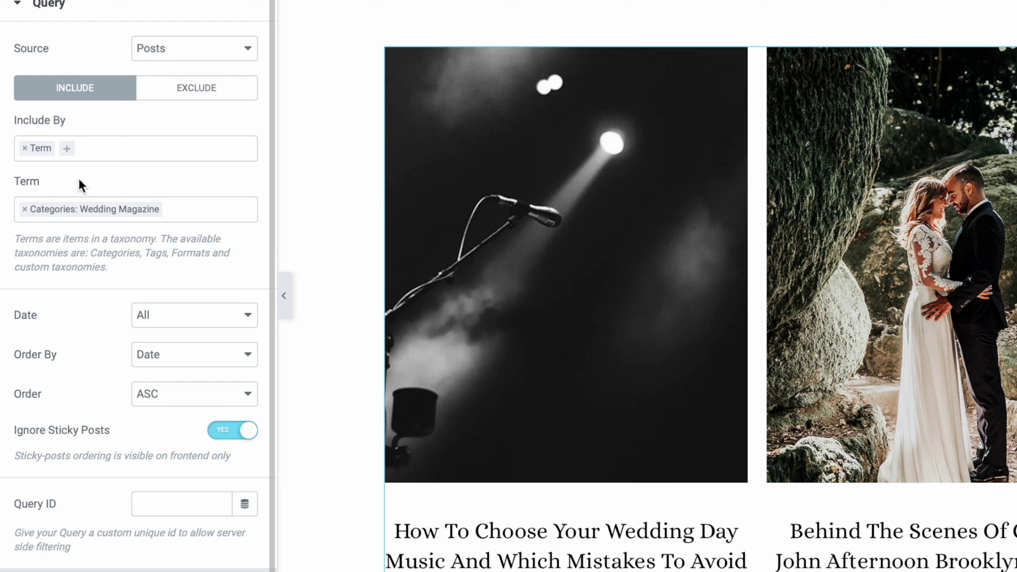
{"action": "left_click", "coordinate": [130, 209]}
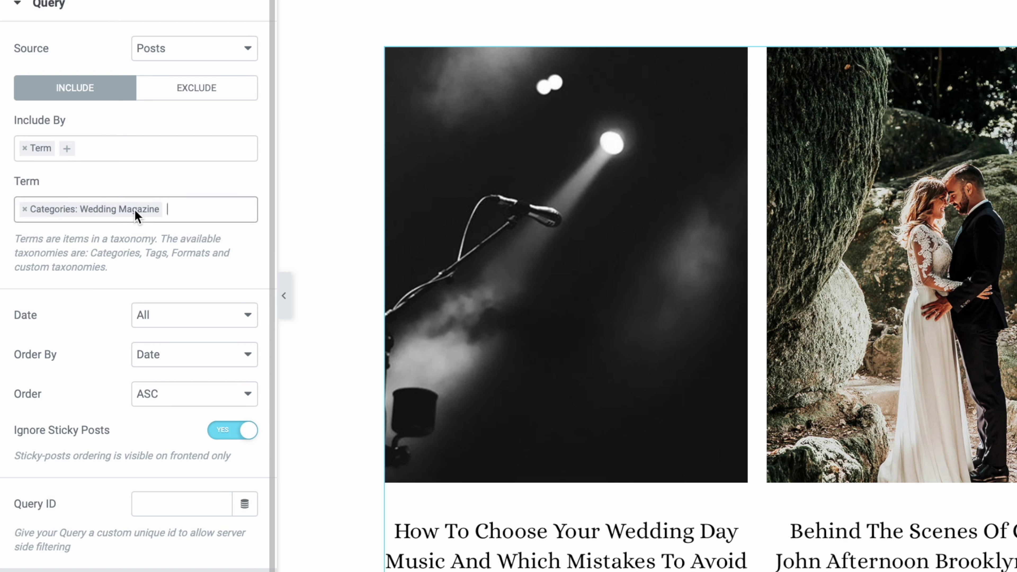
{"action": "key", "text": "BackSpace"}
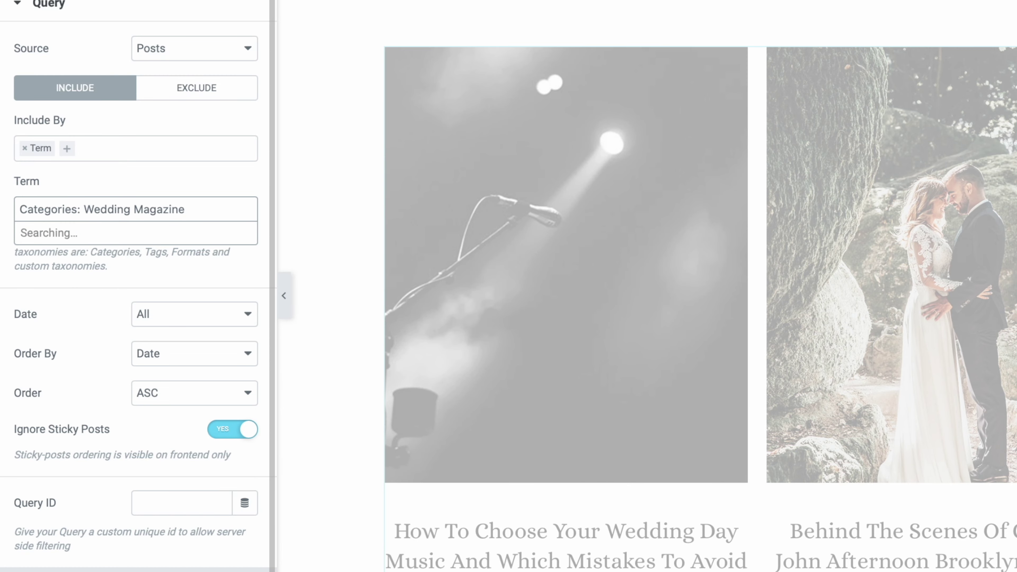
{"action": "key", "text": "ctrl+a"}
{"action": "type", "text": "w"}
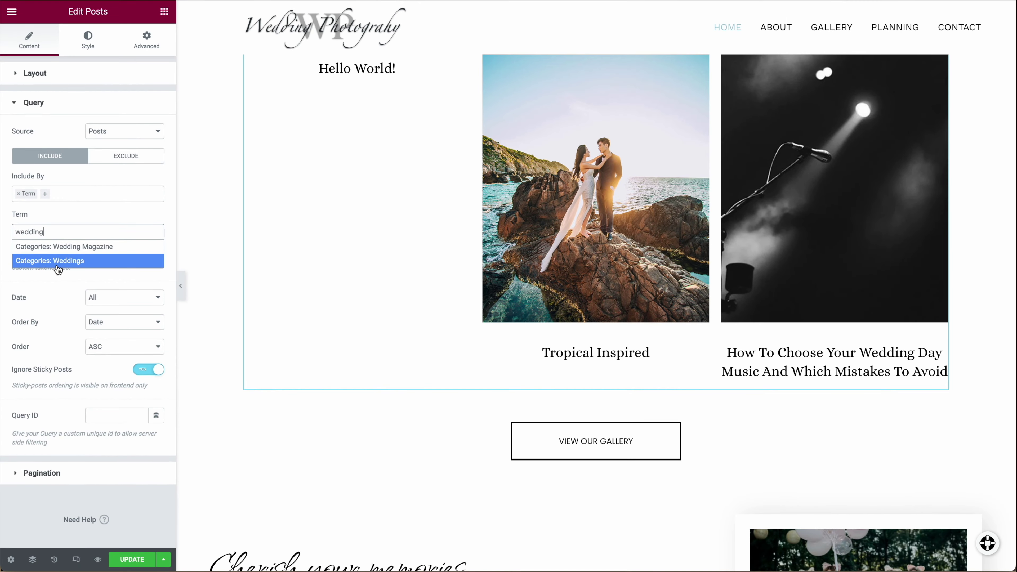
{"action": "left_click", "coordinate": [86, 260]}
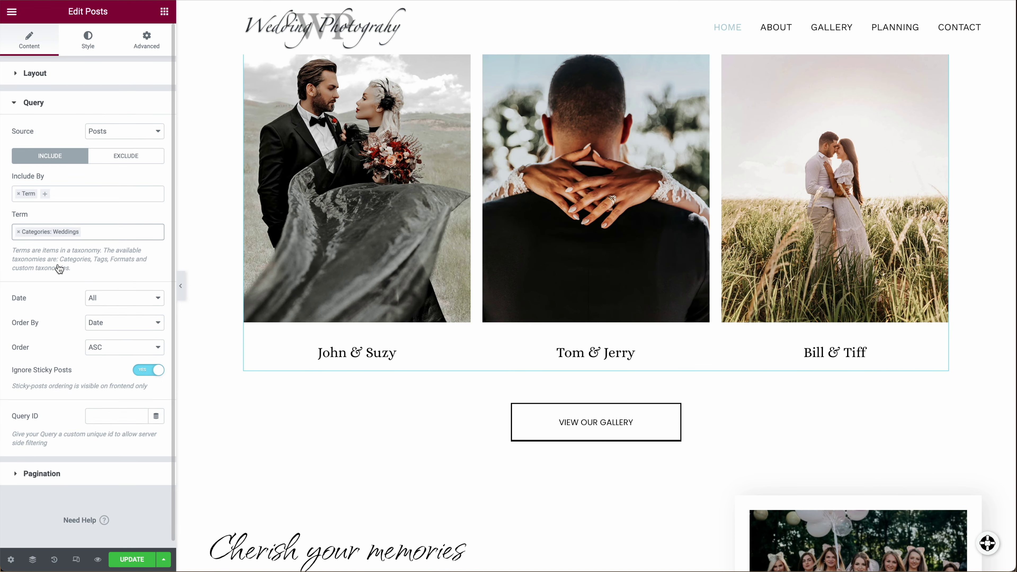
Try showing excerpts below the titles in the latest weddings posts grid, and hide them again
{"action": "scroll", "coordinate": [443, 391], "scroll_direction": "up", "scroll_amount": 2}
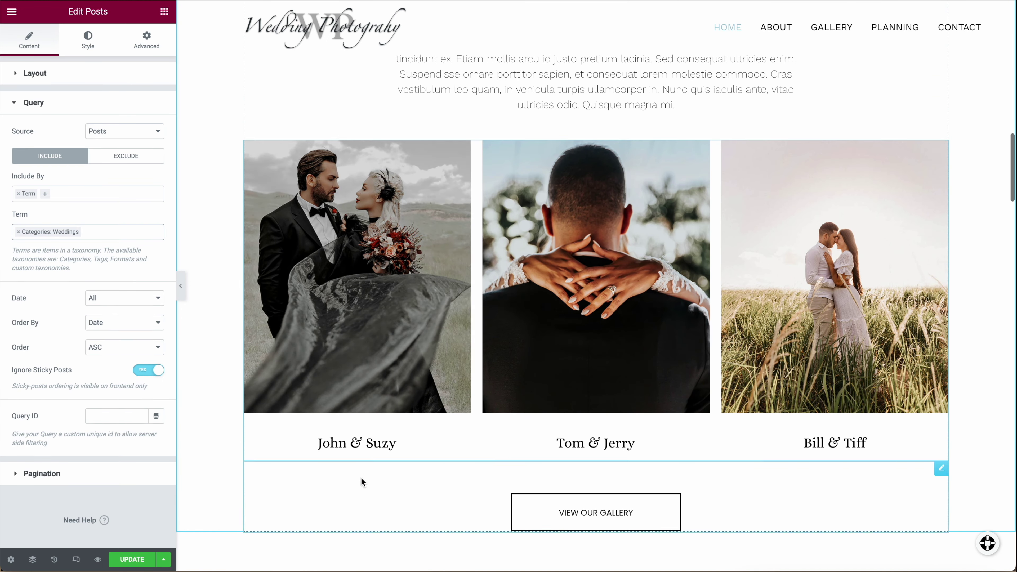
{"action": "left_click", "coordinate": [431, 449]}
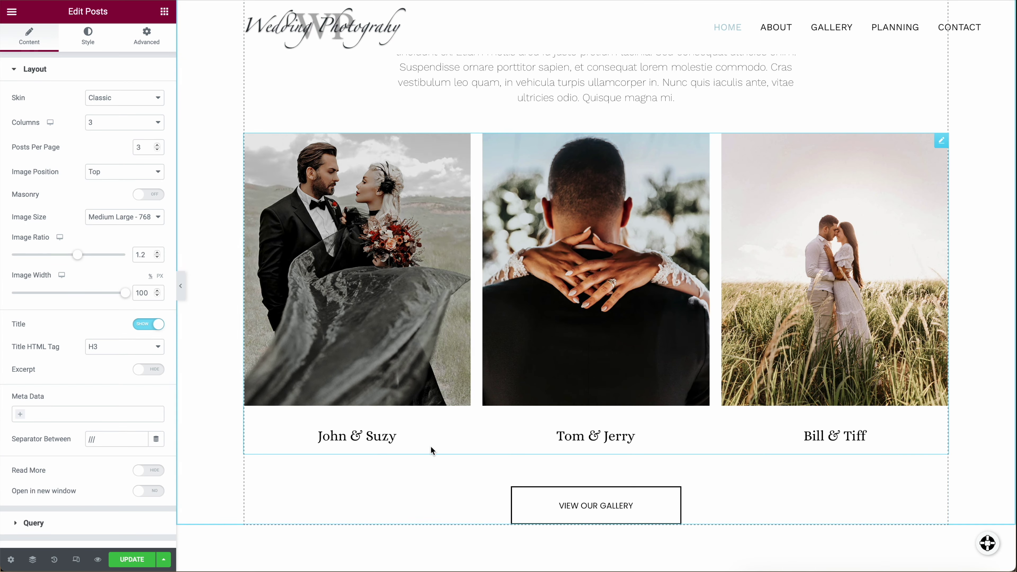
{"action": "left_click", "coordinate": [148, 370]}
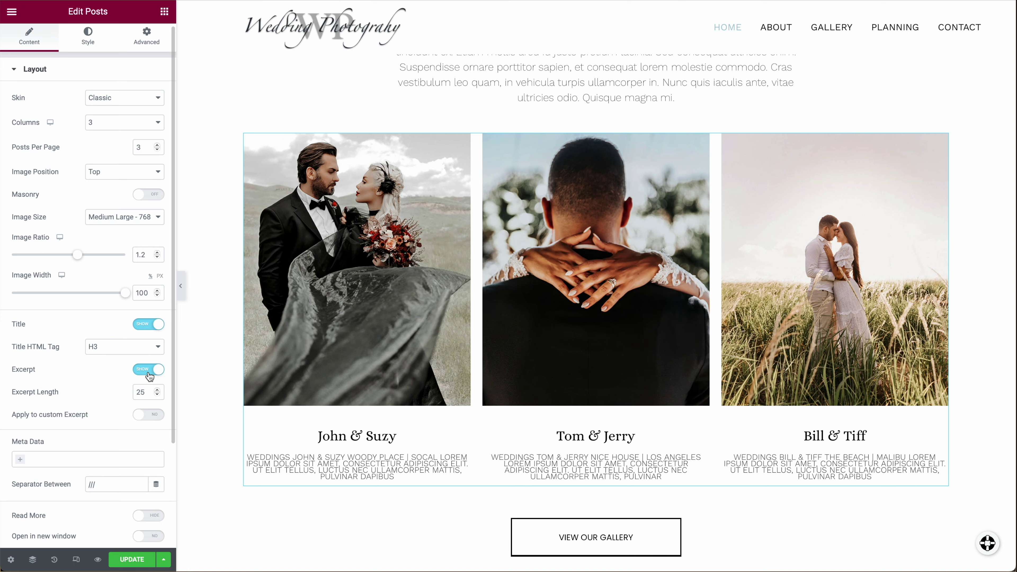
{"action": "left_click", "coordinate": [149, 370]}
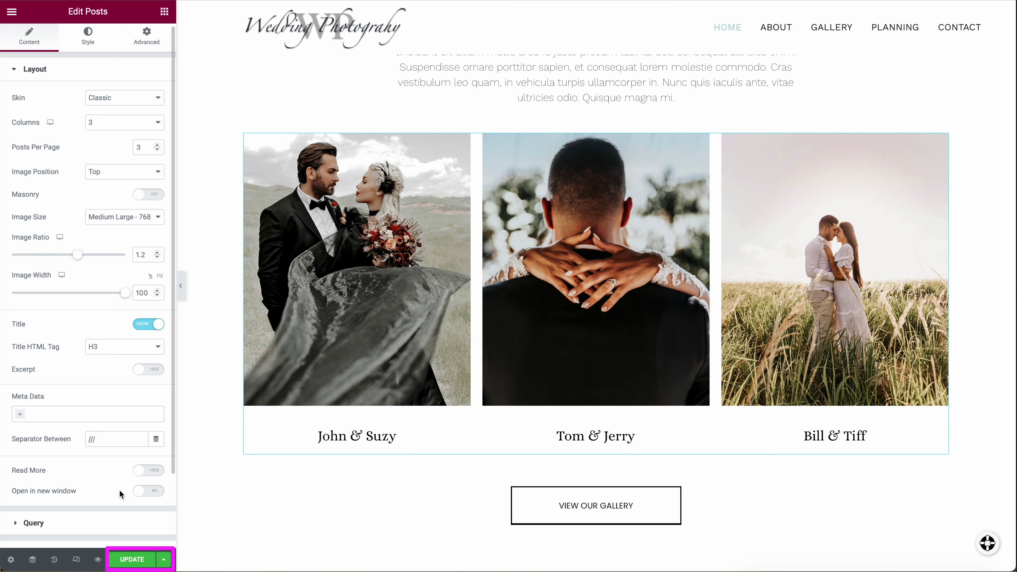
Update the Home page and exit the Elementor editor to the WordPress dashboard
{"action": "left_click", "coordinate": [131, 560]}
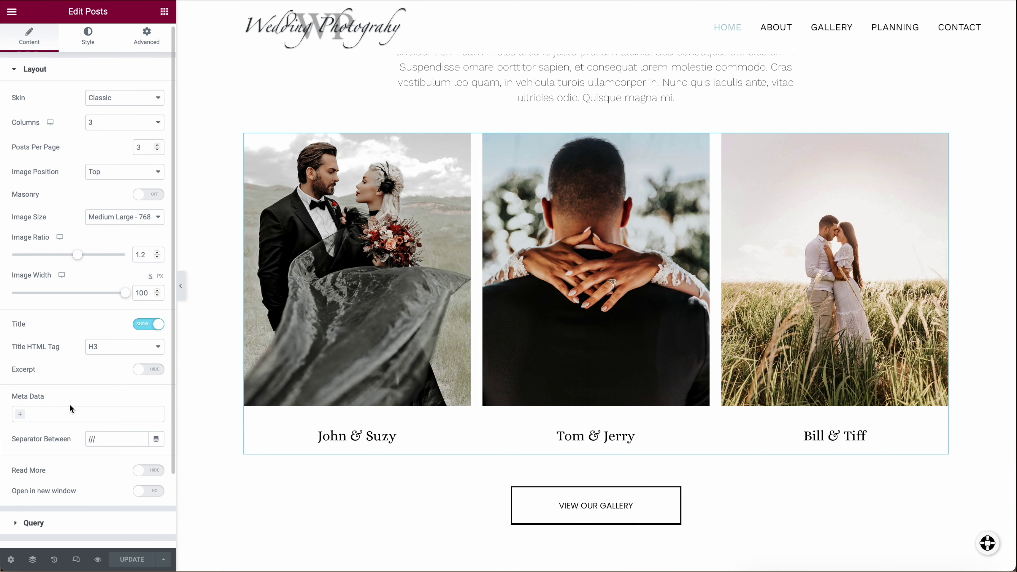
{"action": "left_click", "coordinate": [12, 11]}
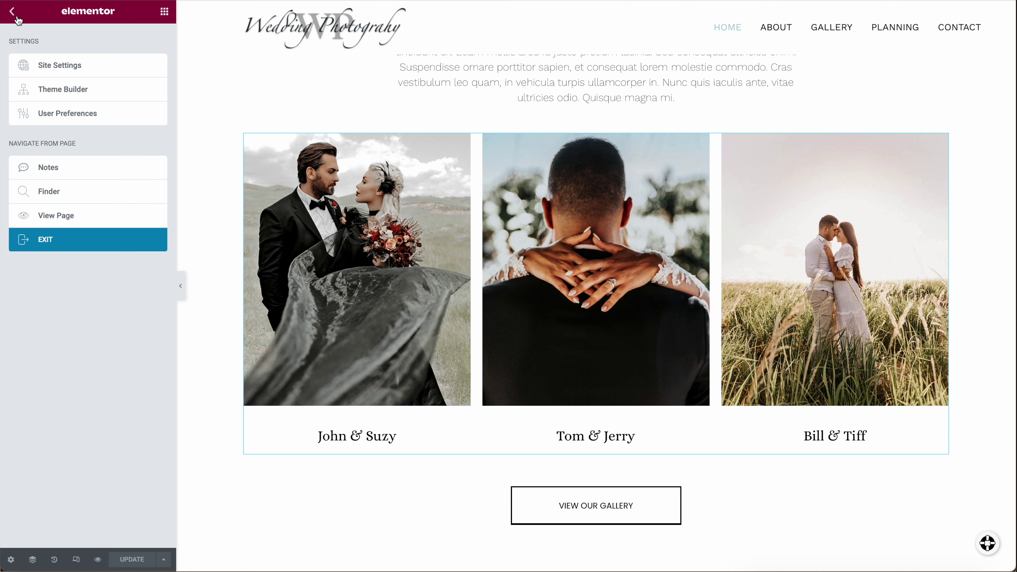
{"action": "left_click", "coordinate": [63, 239]}
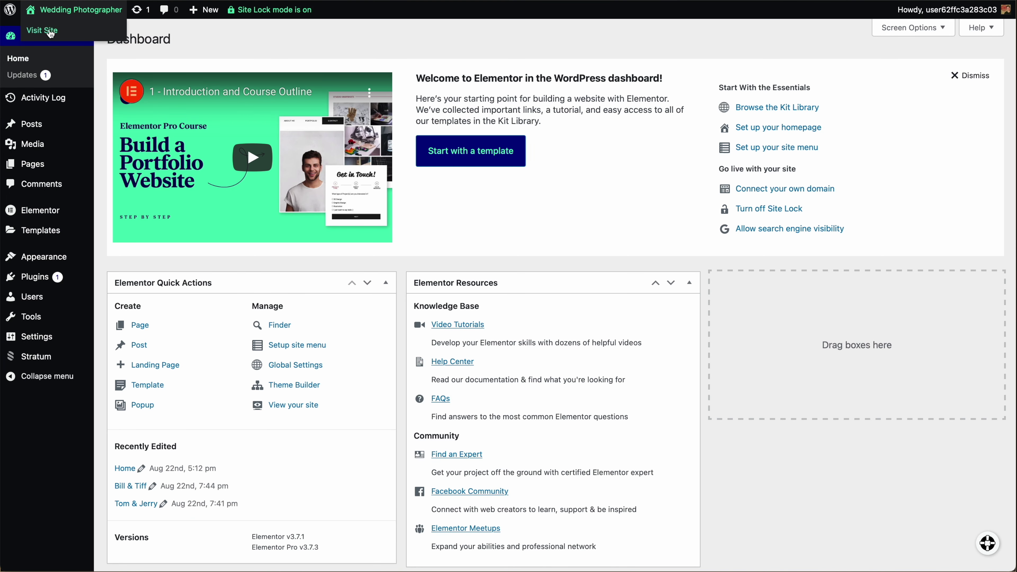
Open the Gallery page from the list of all pages for editing in Elementor
{"action": "mouse_move", "coordinate": [36, 169]}
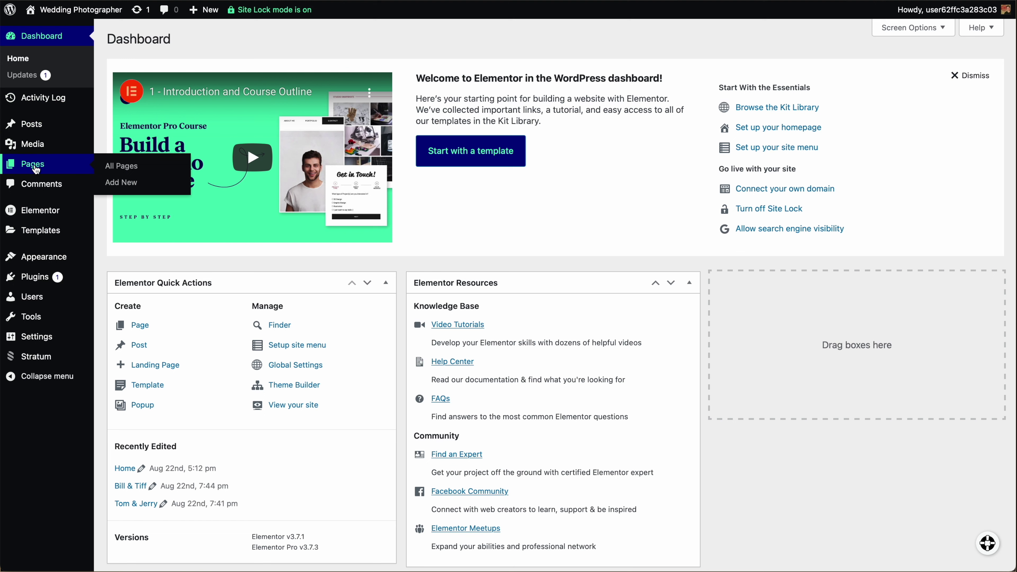
{"action": "left_click", "coordinate": [118, 167]}
{"action": "mouse_move", "coordinate": [158, 197]}
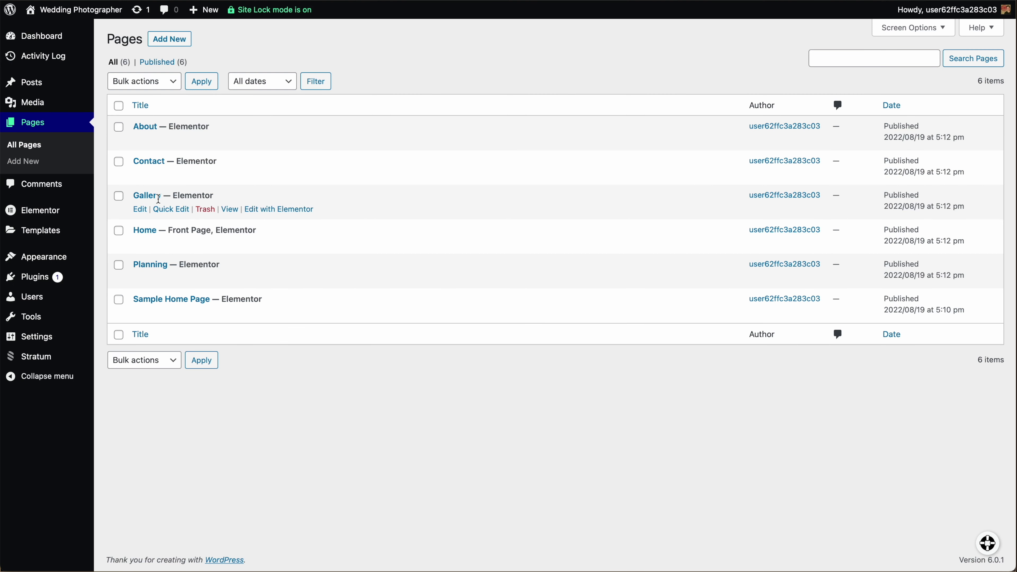
{"action": "left_click", "coordinate": [282, 211]}
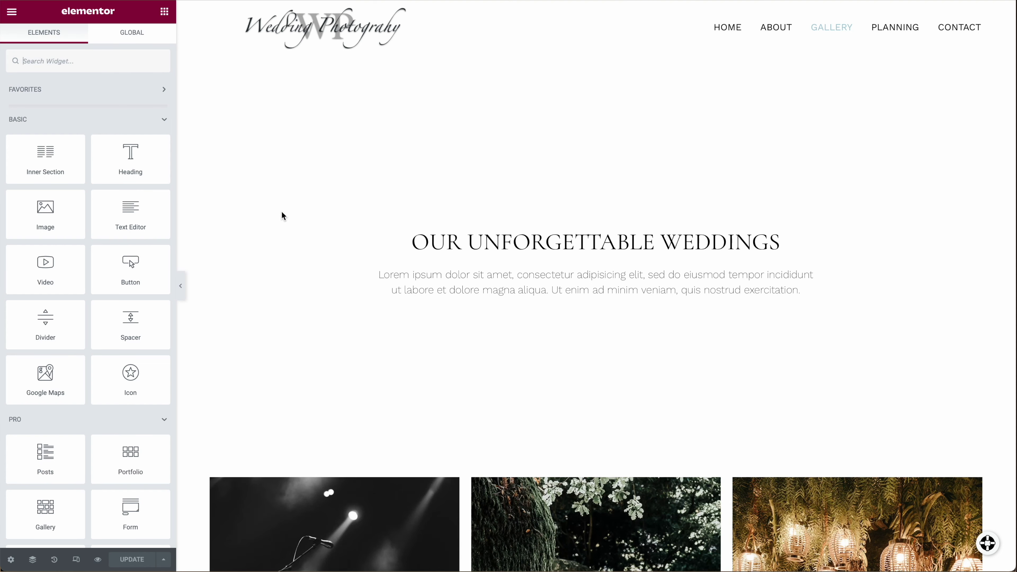
Look over the Gallery page's posts grid and open that Posts widget for editing
{"action": "scroll", "coordinate": [615, 248], "scroll_direction": "down", "scroll_amount": 10}
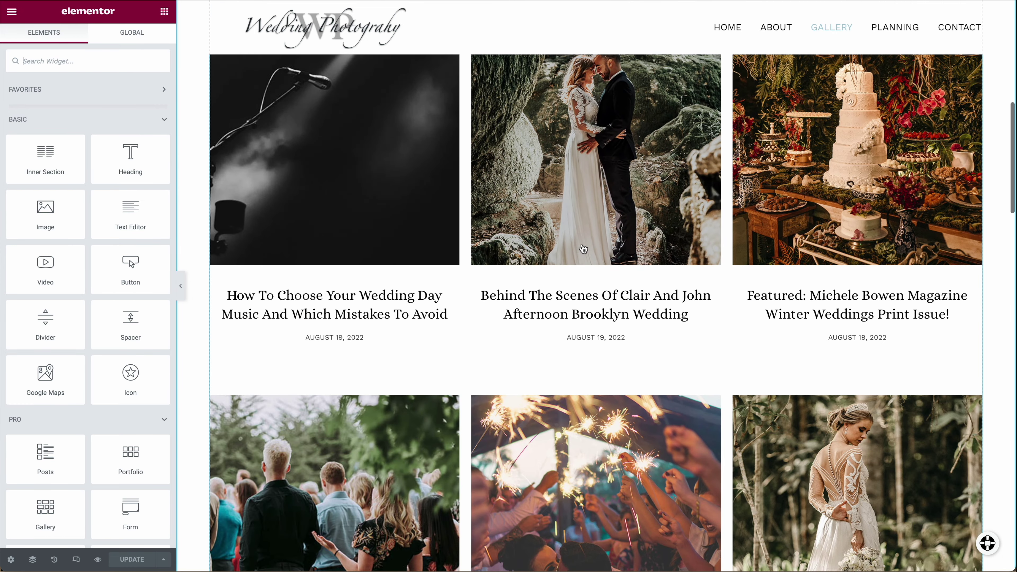
{"action": "scroll", "coordinate": [583, 250], "scroll_direction": "down", "scroll_amount": 5}
{"action": "scroll", "coordinate": [577, 282], "scroll_direction": "up", "scroll_amount": 6}
{"action": "scroll", "coordinate": [543, 284], "scroll_direction": "up", "scroll_amount": 1}
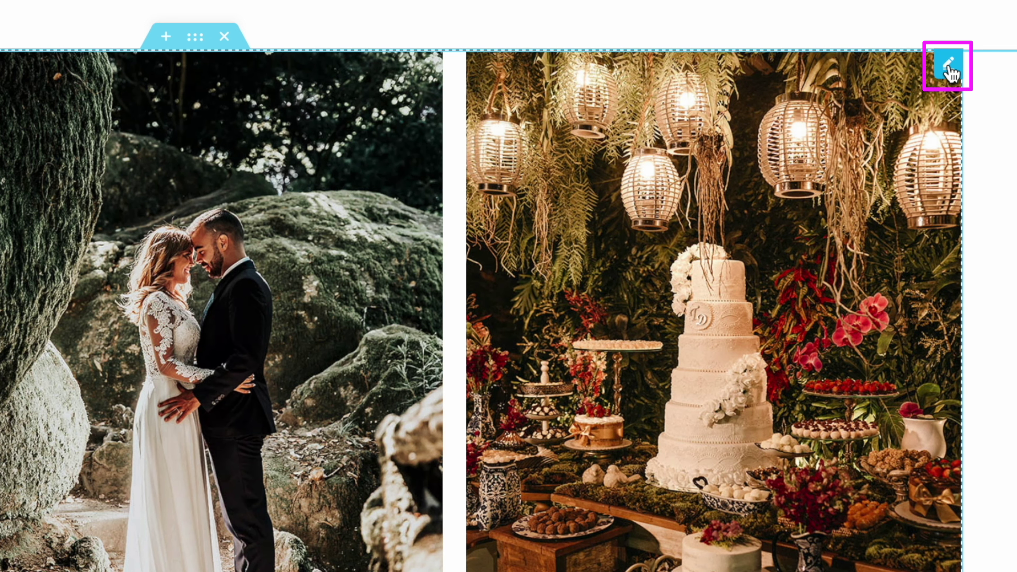
{"action": "left_click", "coordinate": [950, 66]}
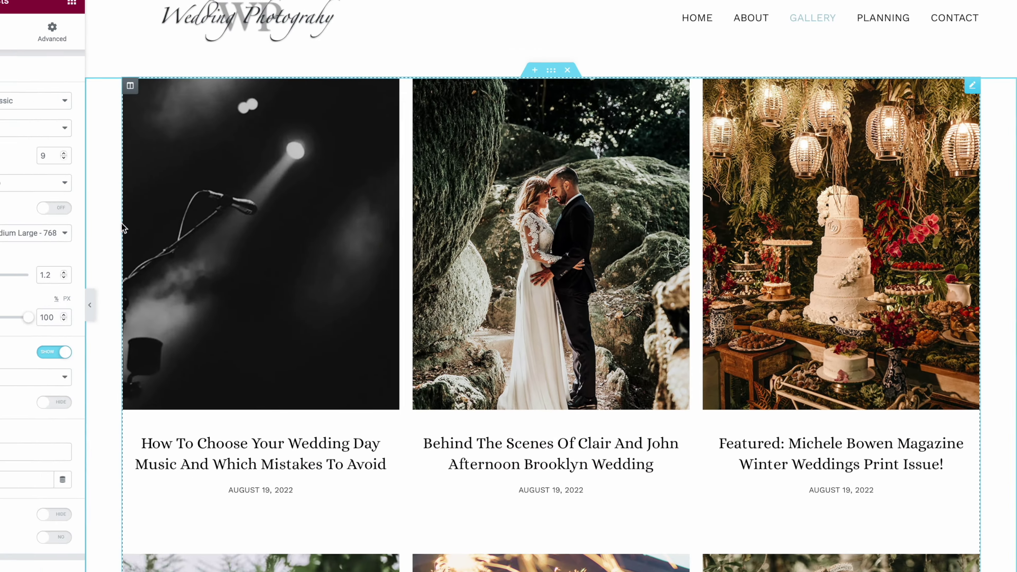
Replace the Gallery posts grid's query term Categories: Wedding Magazine with Categories: Weddings
{"action": "scroll", "coordinate": [98, 253], "scroll_direction": "down", "scroll_amount": 3}
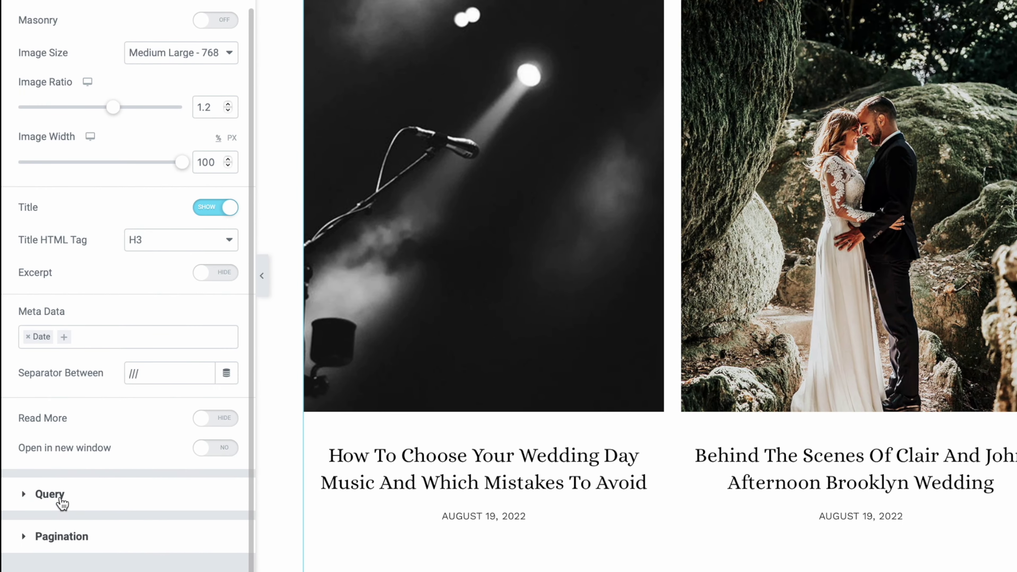
{"action": "left_click", "coordinate": [66, 483]}
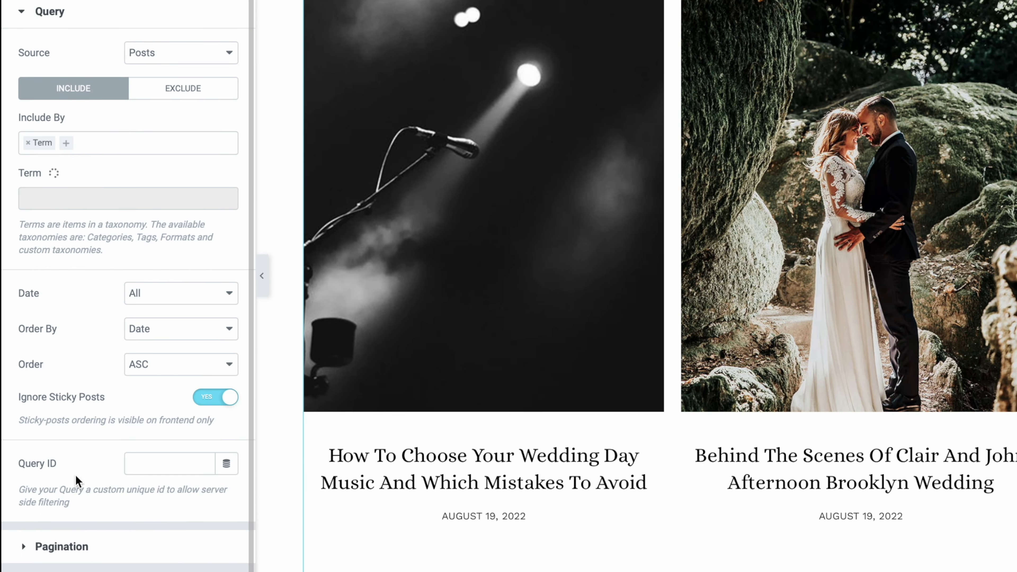
{"action": "left_click", "coordinate": [164, 201]}
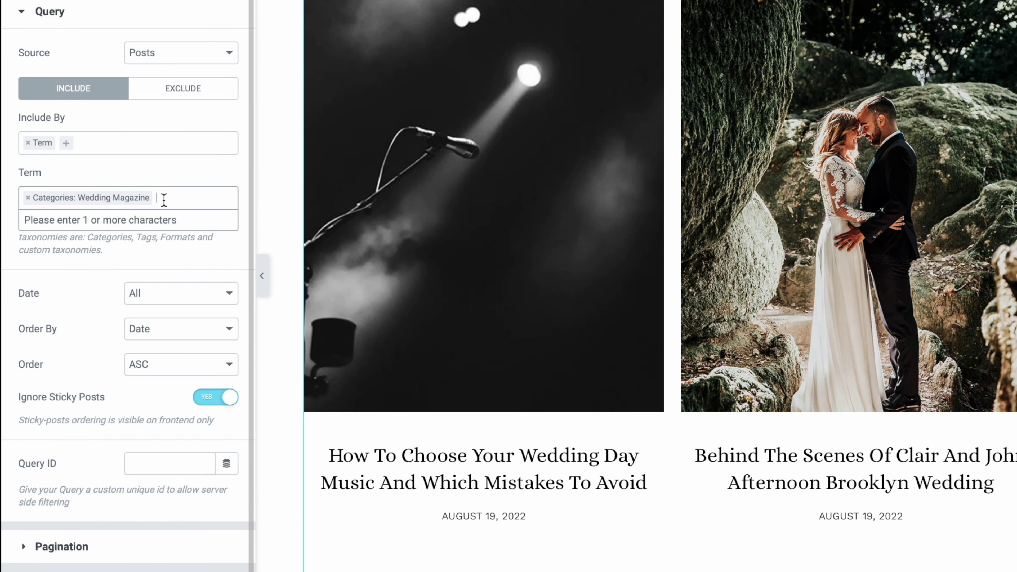
{"action": "key", "text": "BackSpace"}
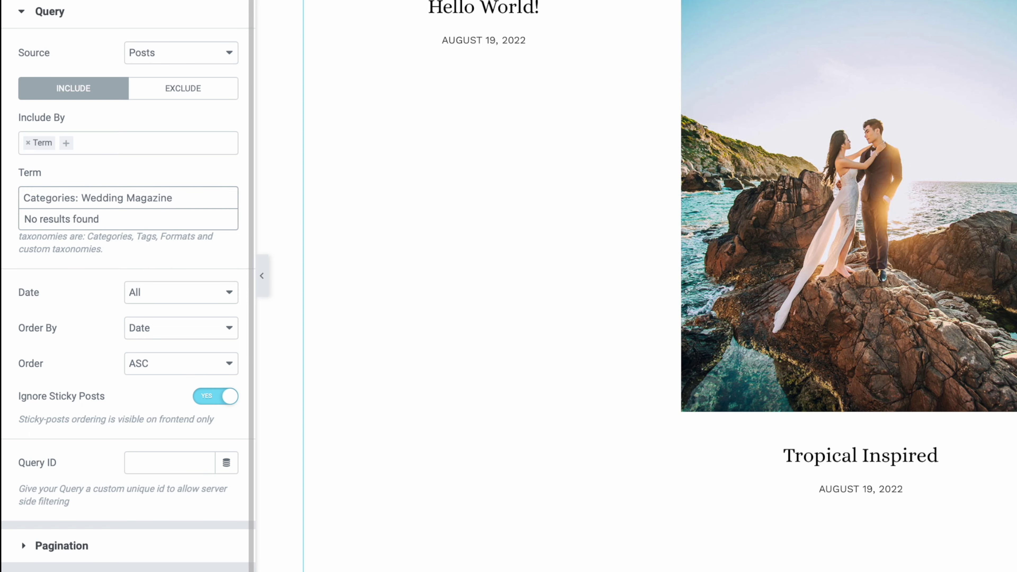
{"action": "left_click", "coordinate": [146, 198]}
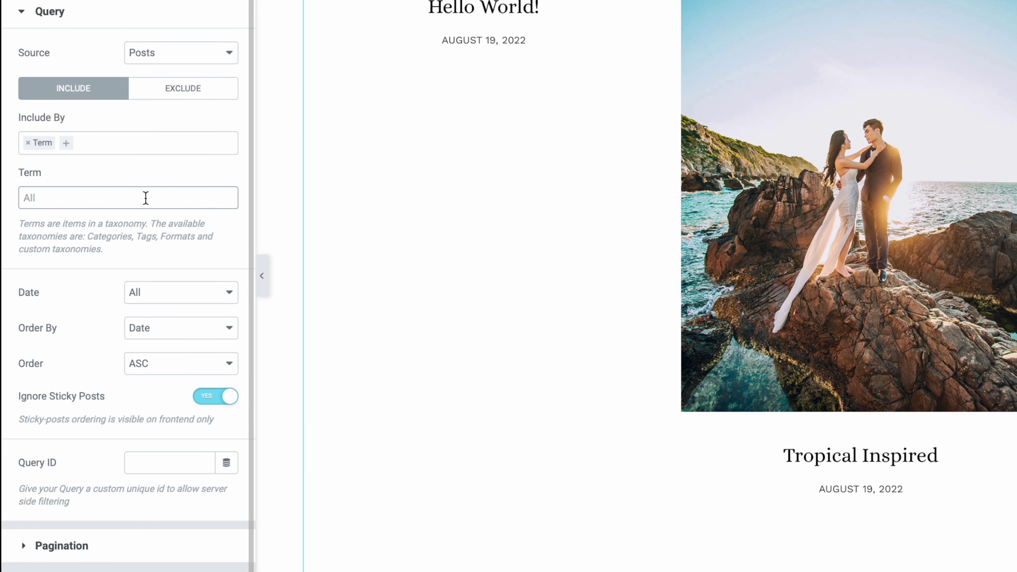
{"action": "left_click", "coordinate": [145, 197]}
{"action": "type", "text": "Wedd"}
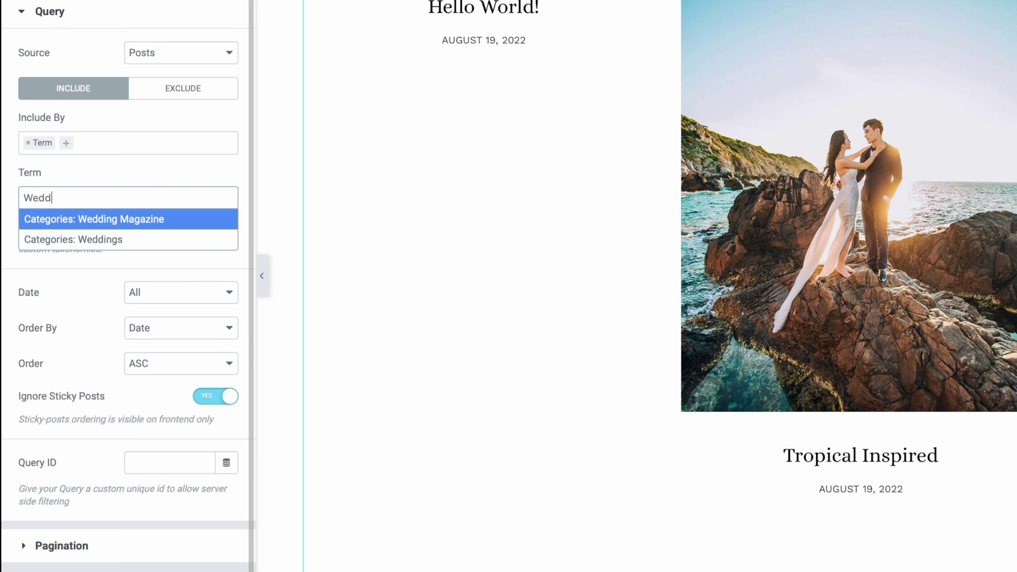
{"action": "left_click", "coordinate": [89, 240]}
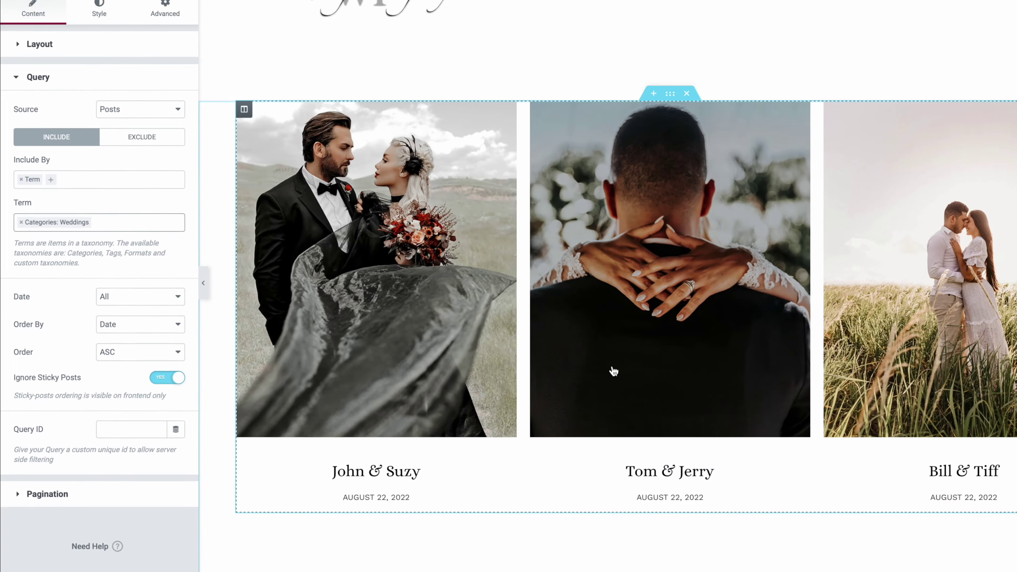
Remove the Date entry from the meta data in the Gallery posts grid's layout settings
{"action": "scroll", "coordinate": [614, 371], "scroll_direction": "down", "scroll_amount": 5}
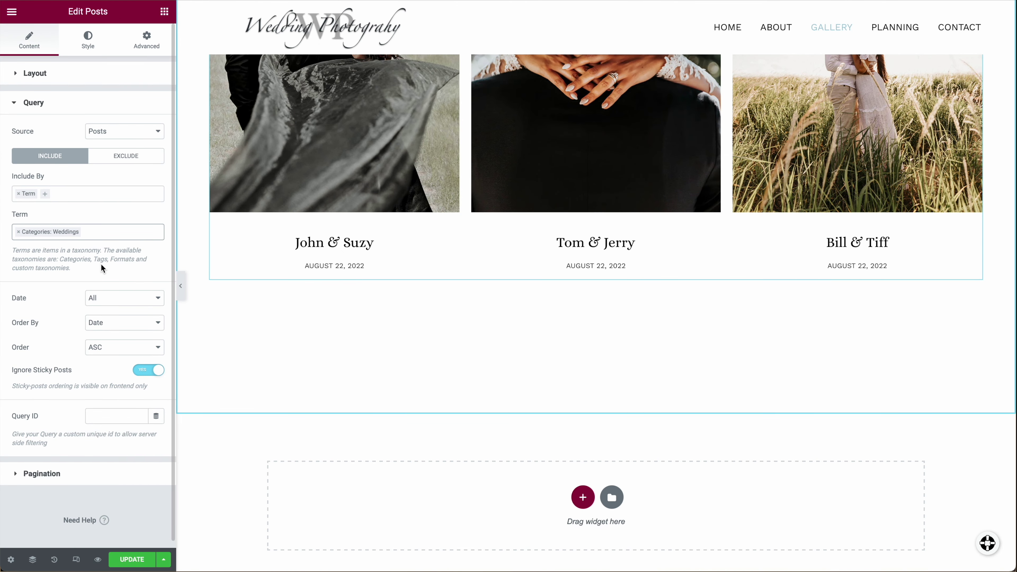
{"action": "left_click", "coordinate": [21, 104]}
{"action": "left_click", "coordinate": [23, 79]}
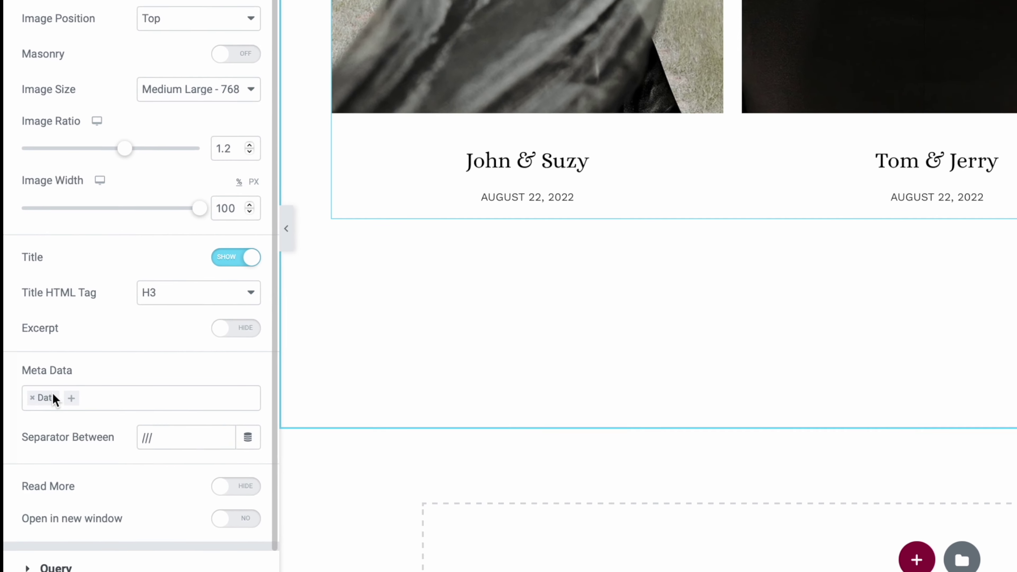
{"action": "left_click", "coordinate": [53, 397]}
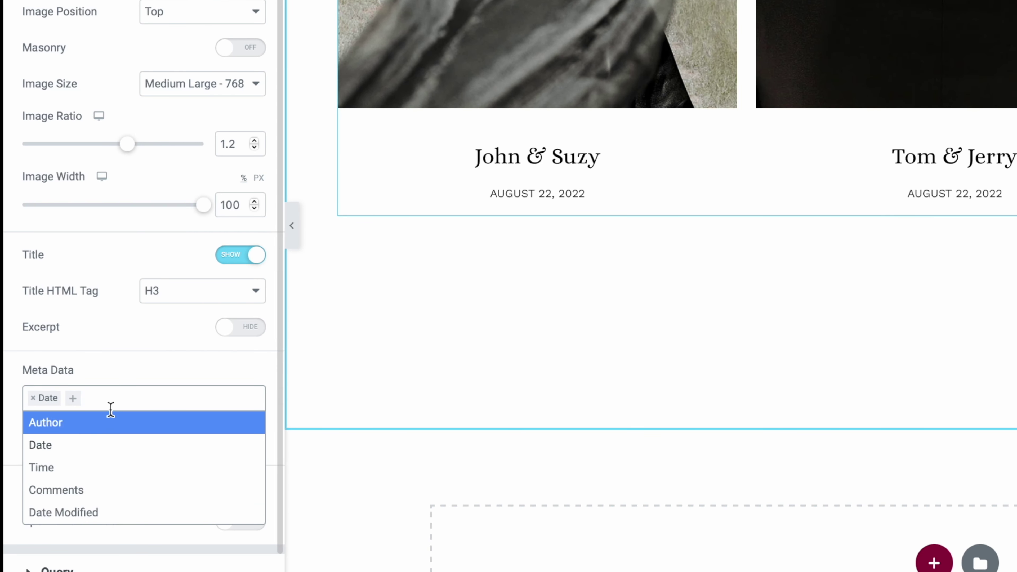
{"action": "left_click", "coordinate": [104, 398]}
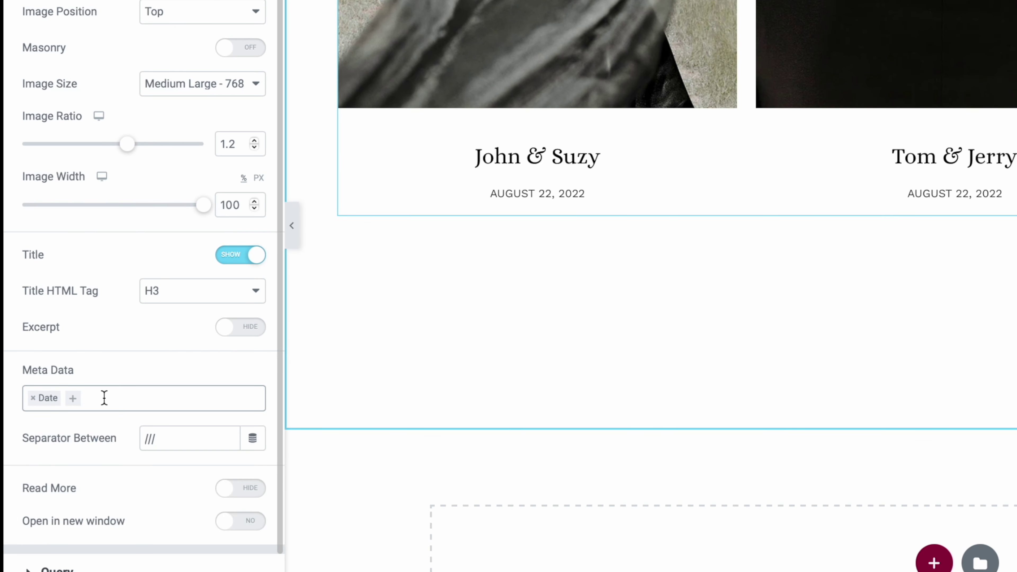
{"action": "left_click", "coordinate": [34, 399]}
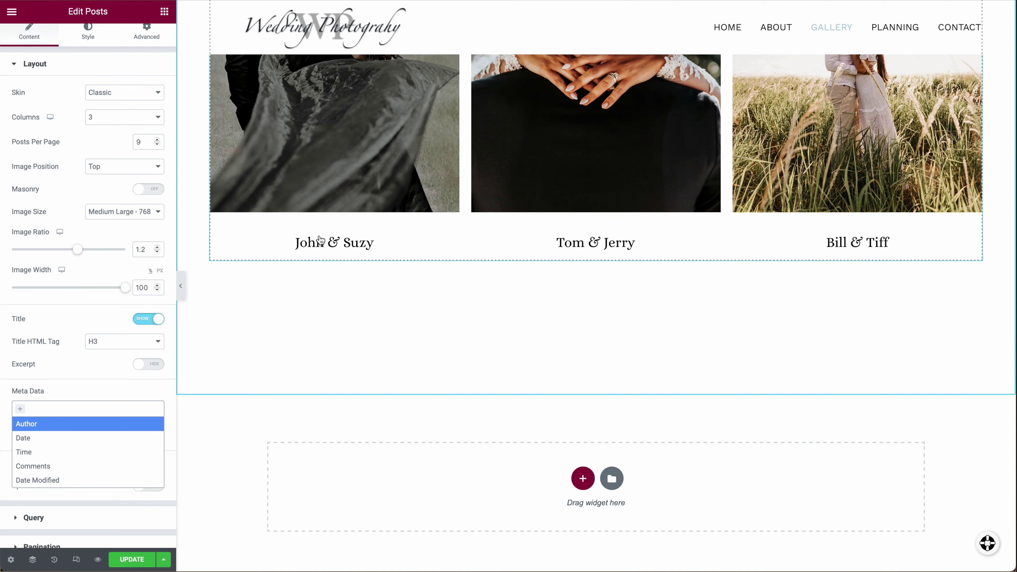
{"action": "scroll", "coordinate": [152, 353], "scroll_direction": "down", "scroll_amount": 1}
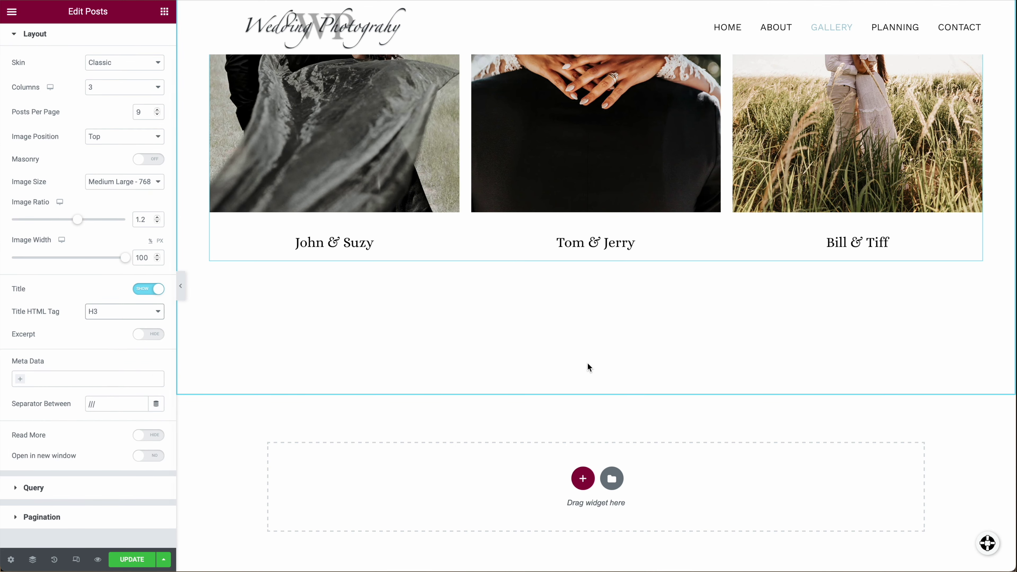
Update the Gallery page and exit the Elementor editor to the WordPress dashboard
{"action": "scroll", "coordinate": [584, 363], "scroll_direction": "up", "scroll_amount": 10}
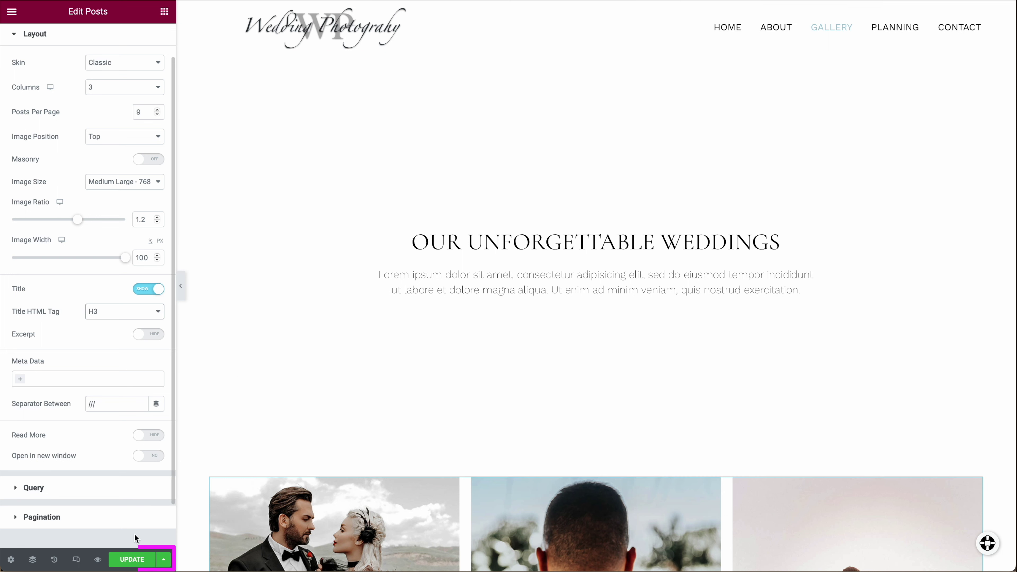
{"action": "left_click", "coordinate": [132, 559]}
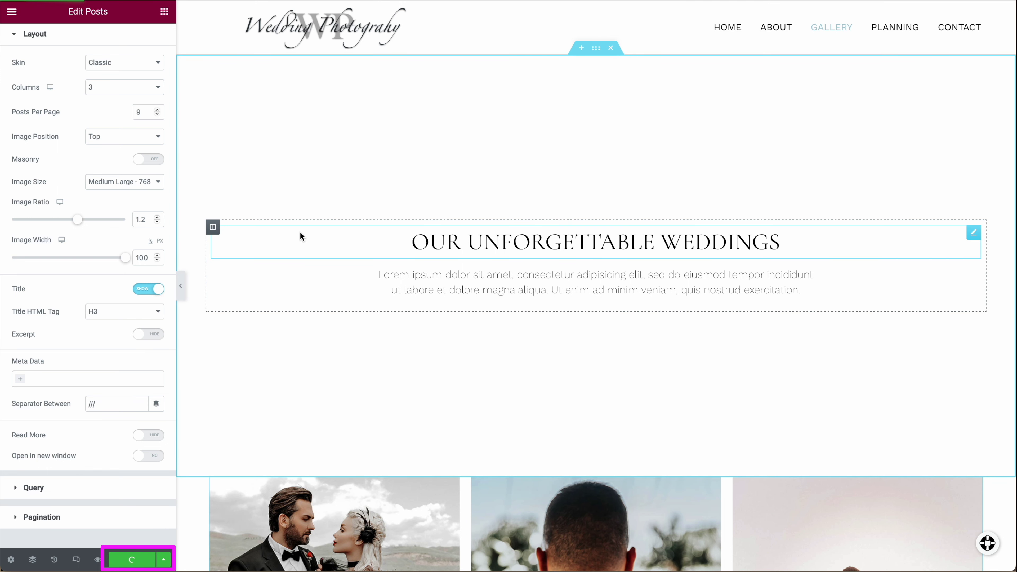
{"action": "left_click", "coordinate": [12, 12]}
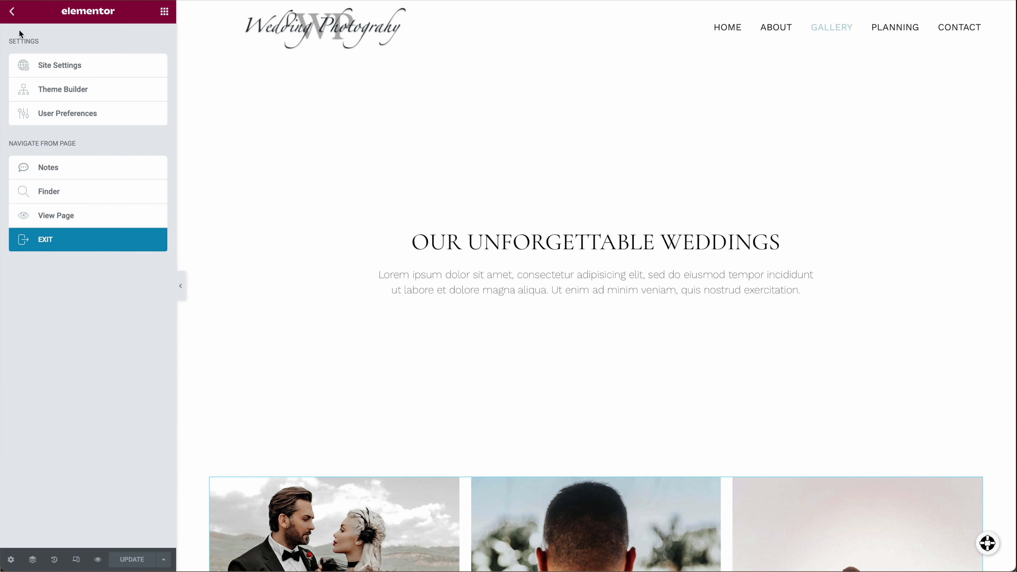
{"action": "left_click", "coordinate": [60, 245]}
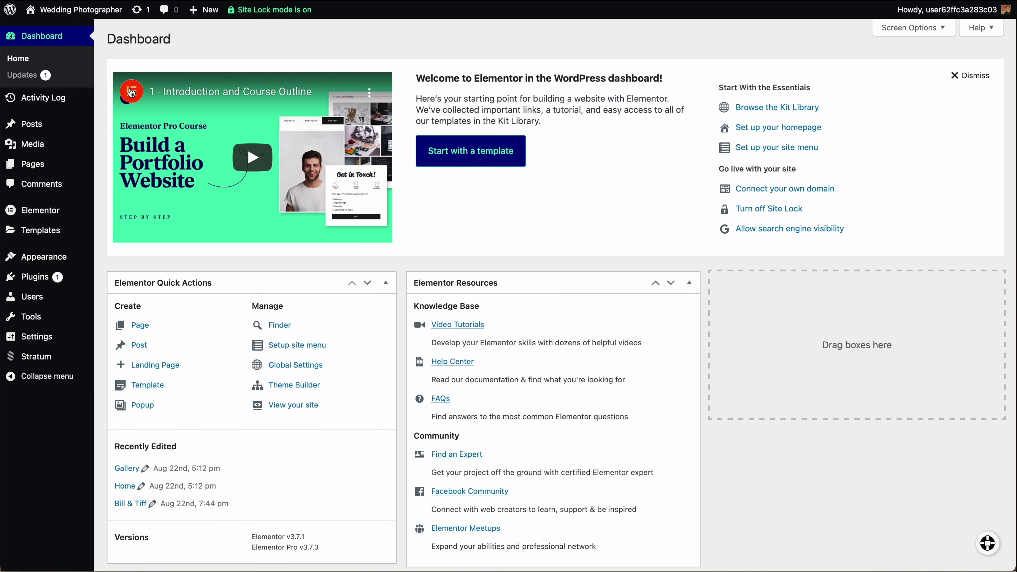
Check the live site's header navigation and open the site's menus for editing from the dashboard
{"action": "mouse_move", "coordinate": [70, 13]}
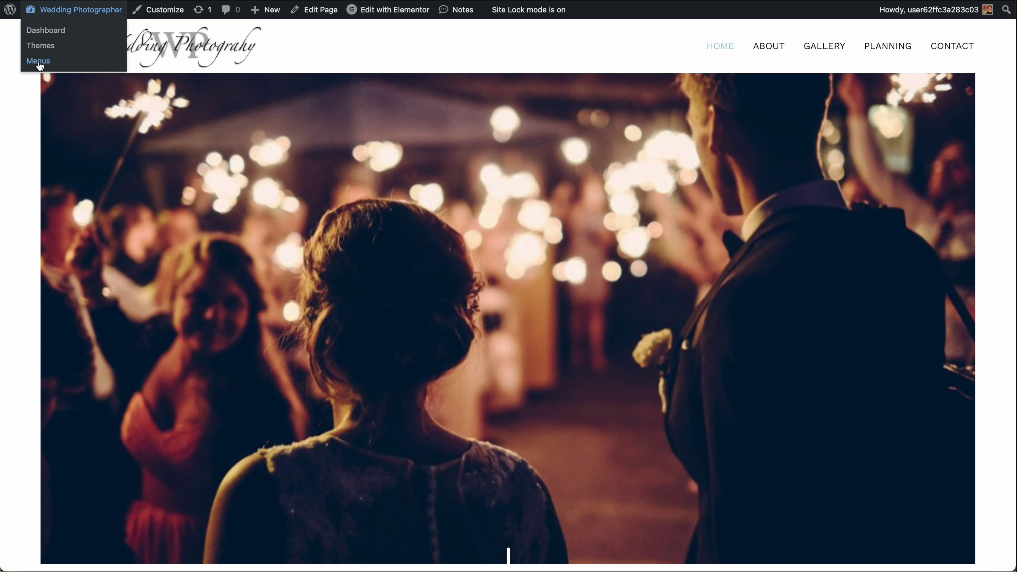
{"action": "left_click", "coordinate": [68, 11]}
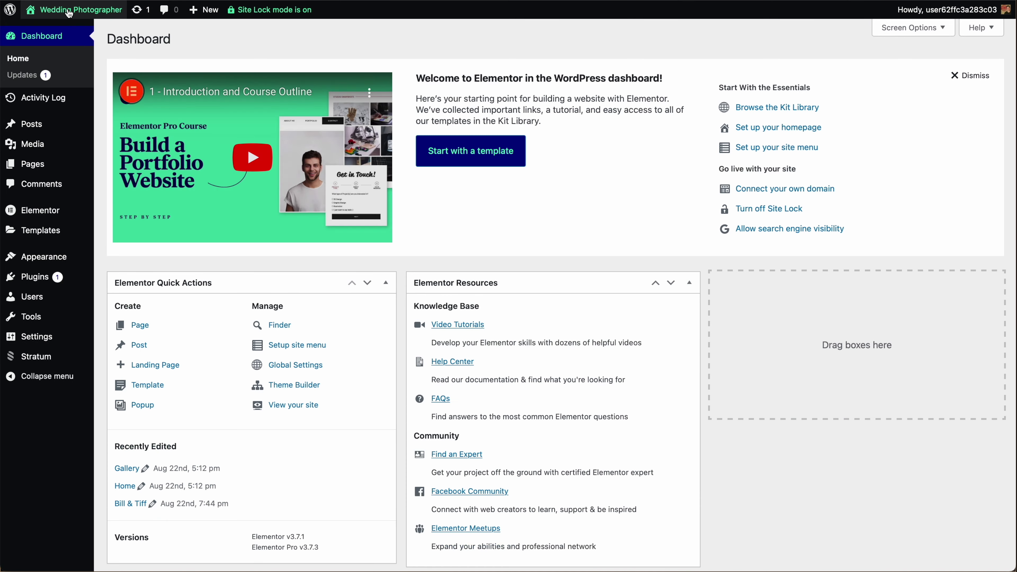
{"action": "mouse_move", "coordinate": [68, 209]}
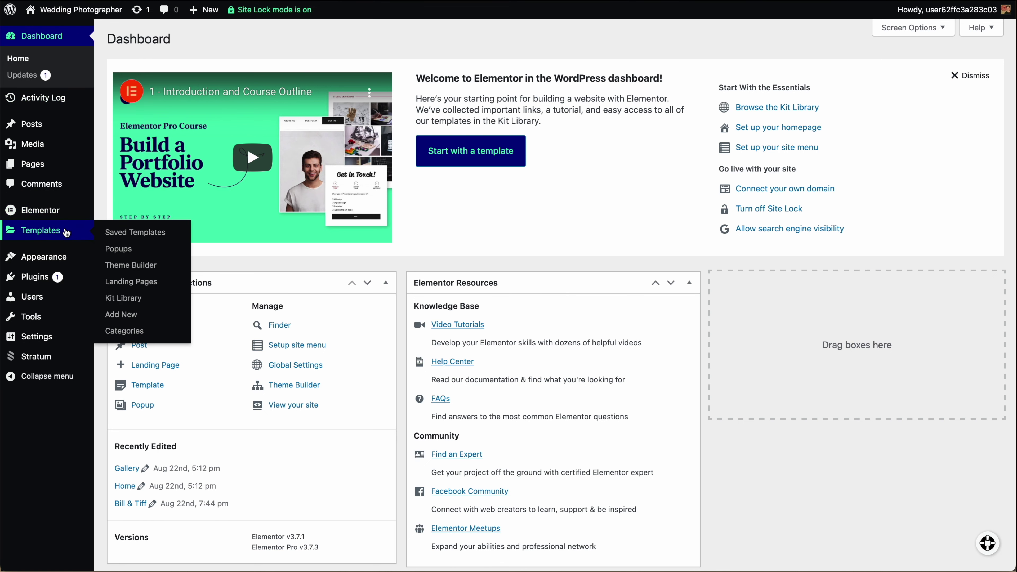
{"action": "mouse_move", "coordinate": [54, 261]}
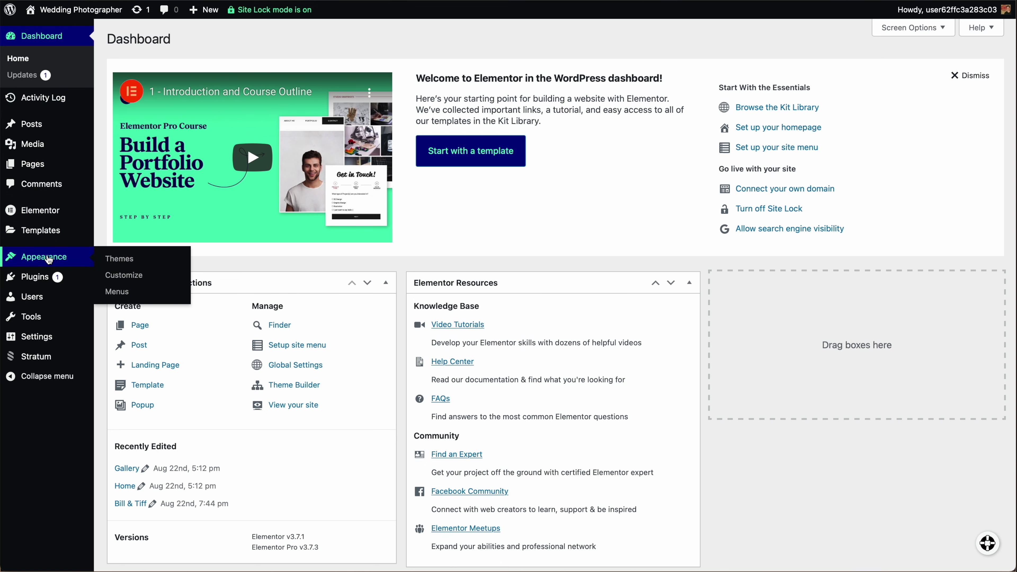
{"action": "left_click", "coordinate": [122, 292]}
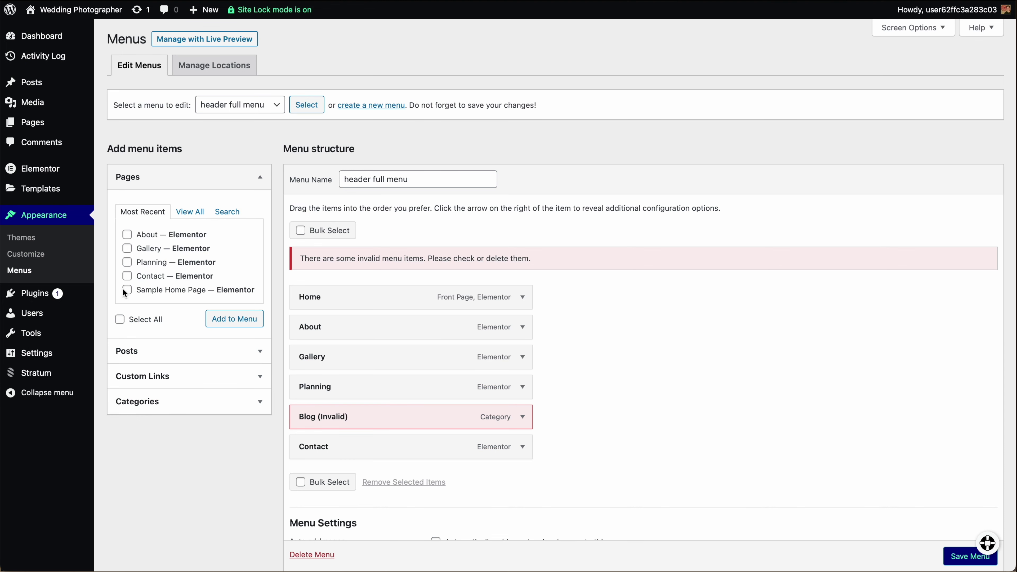
Remove the invalid Blog item and the Planning item from the header full menu
{"action": "scroll", "coordinate": [631, 351], "scroll_direction": "down", "scroll_amount": 1}
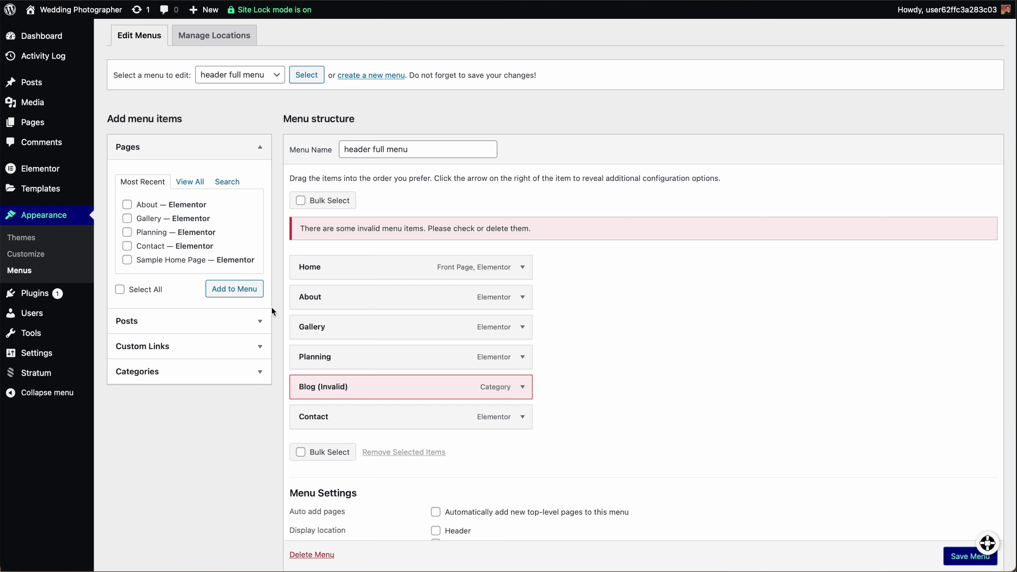
{"action": "left_click", "coordinate": [523, 388]}
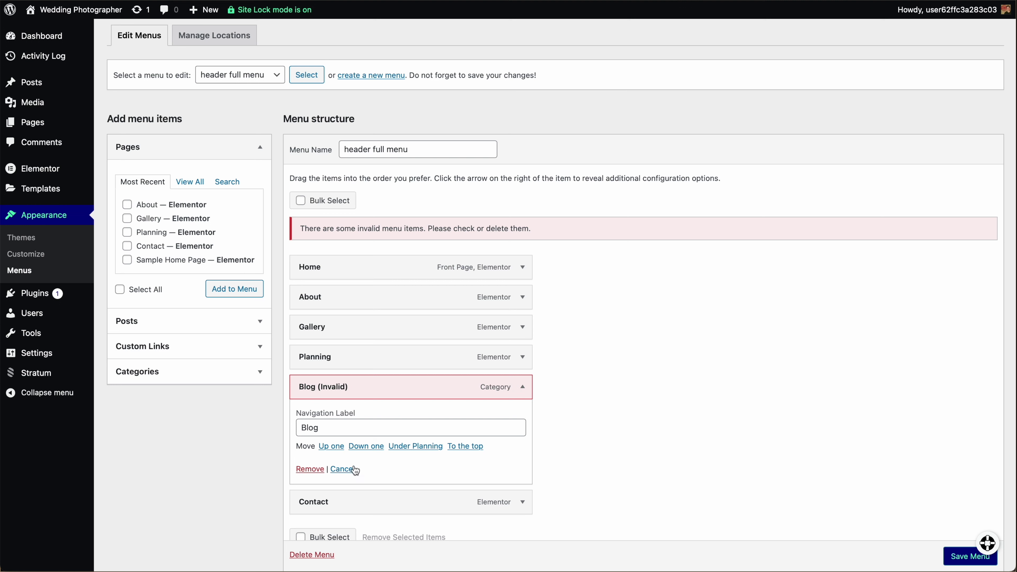
{"action": "left_click", "coordinate": [310, 469]}
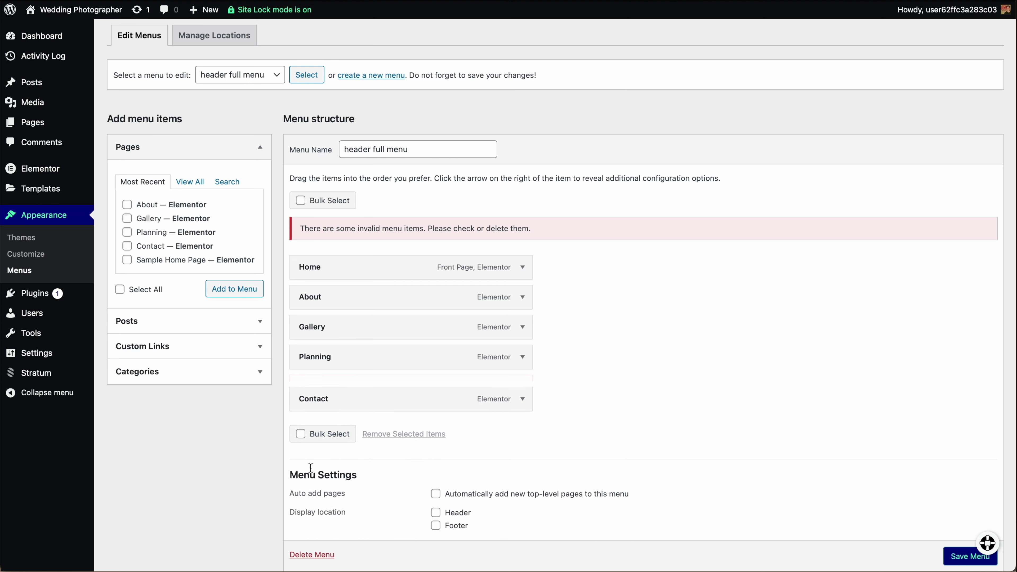
{"action": "left_click", "coordinate": [523, 357]}
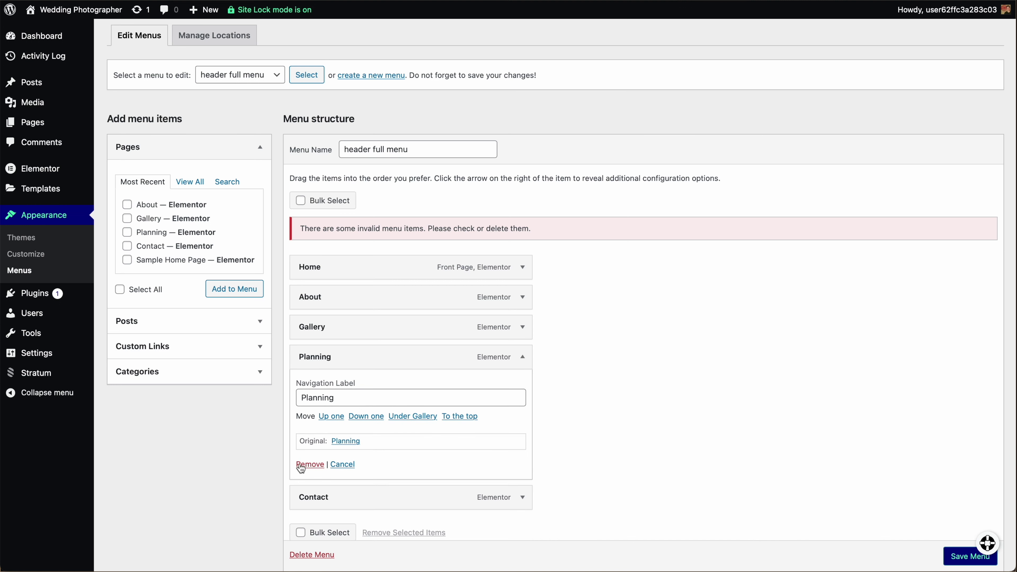
{"action": "left_click", "coordinate": [310, 464]}
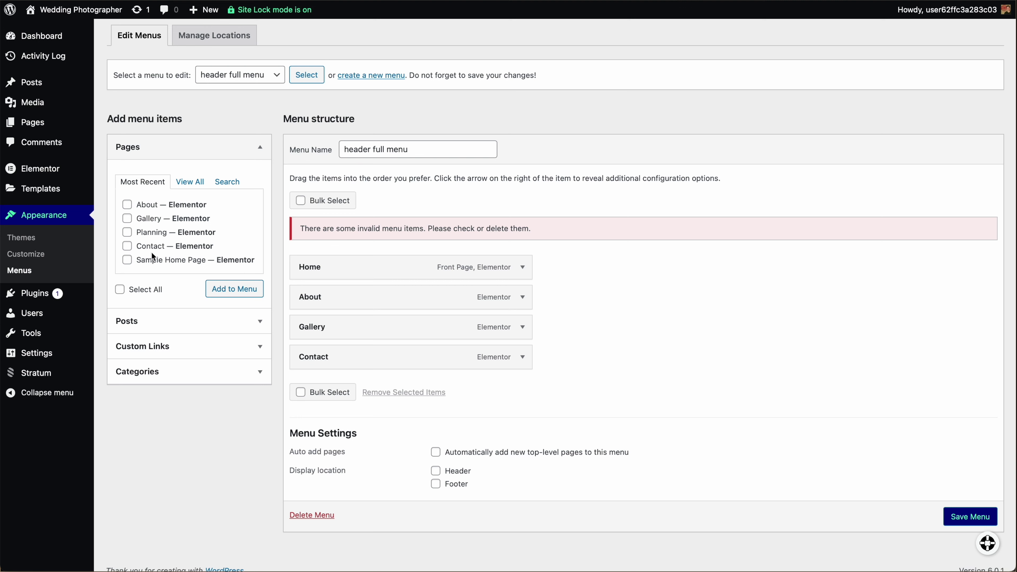
Look through the posts and pages that can be added to the header full menu
{"action": "left_click", "coordinate": [202, 328]}
{"action": "scroll", "coordinate": [160, 259], "scroll_direction": "down", "scroll_amount": 1}
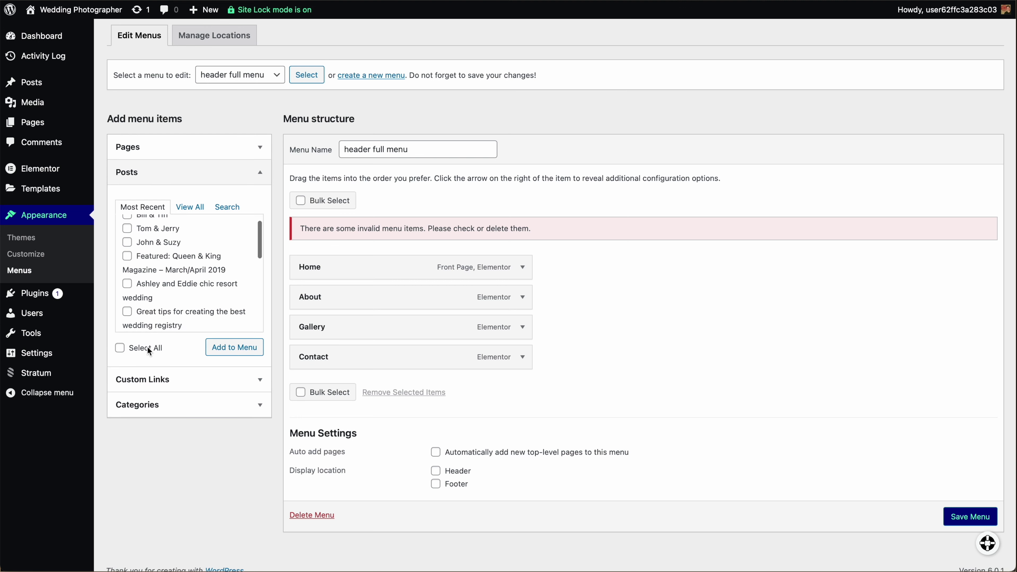
{"action": "scroll", "coordinate": [176, 273], "scroll_direction": "up", "scroll_amount": 2}
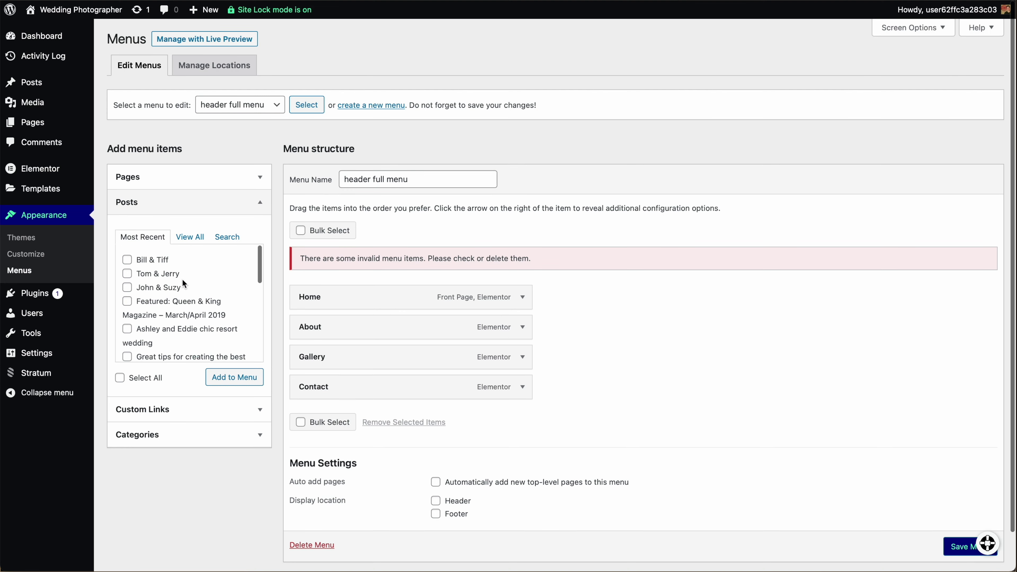
{"action": "left_click", "coordinate": [251, 205]}
{"action": "left_click", "coordinate": [249, 178]}
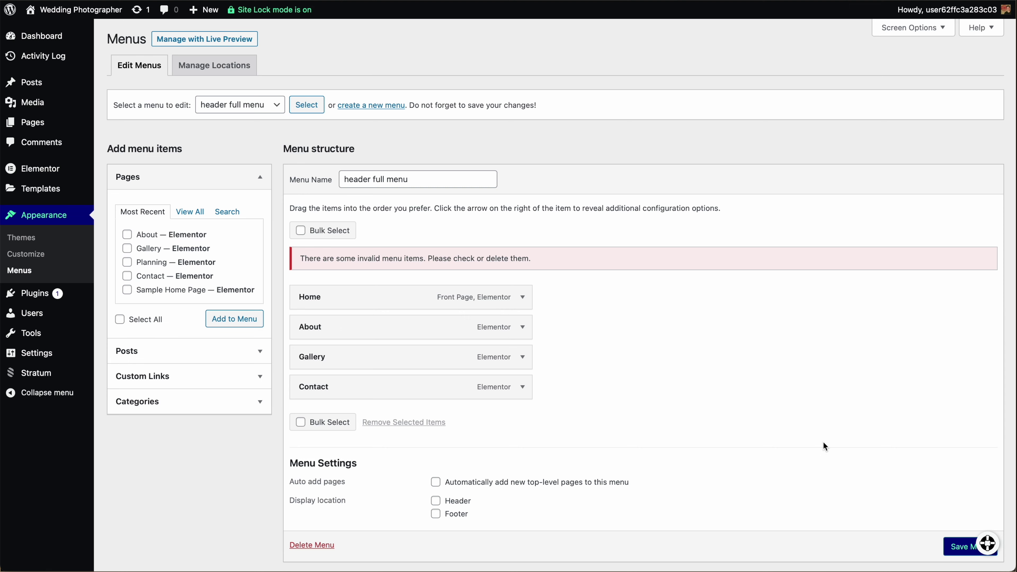
Save the header full menu and view the updated navigation on the live Home page
{"action": "scroll", "coordinate": [873, 460], "scroll_direction": "down", "scroll_amount": 2}
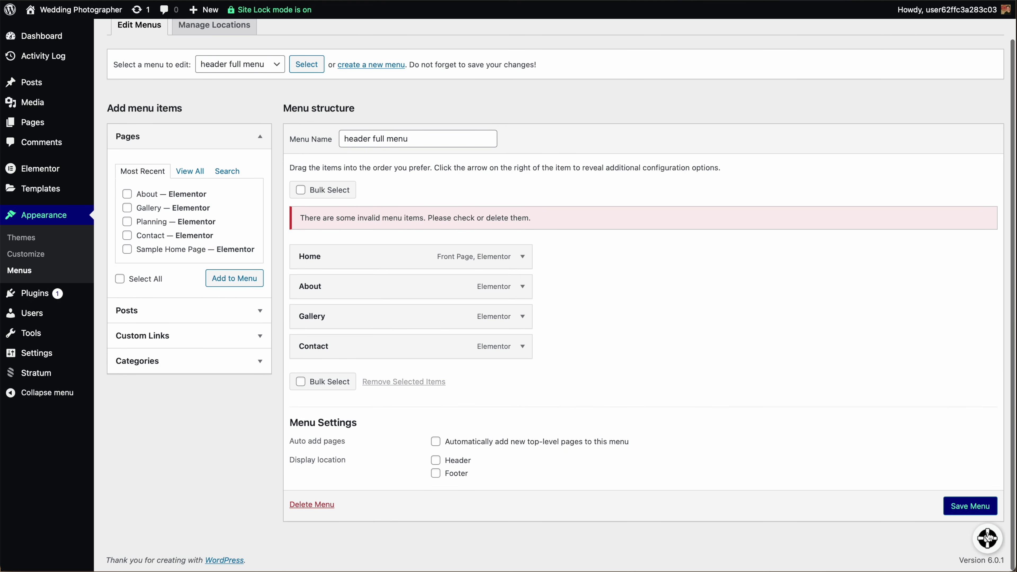
{"action": "left_click", "coordinate": [971, 508]}
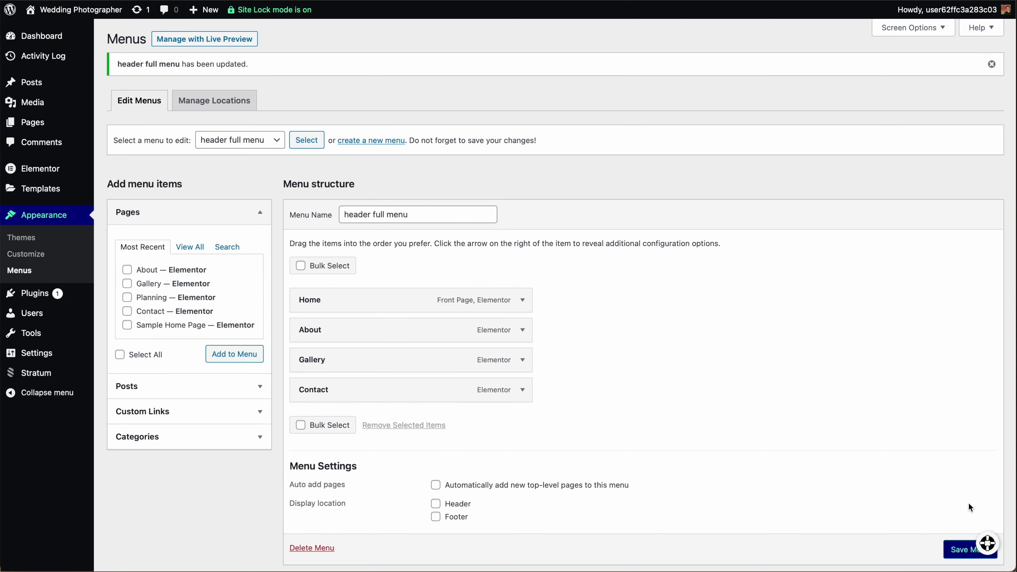
{"action": "mouse_move", "coordinate": [64, 9]}
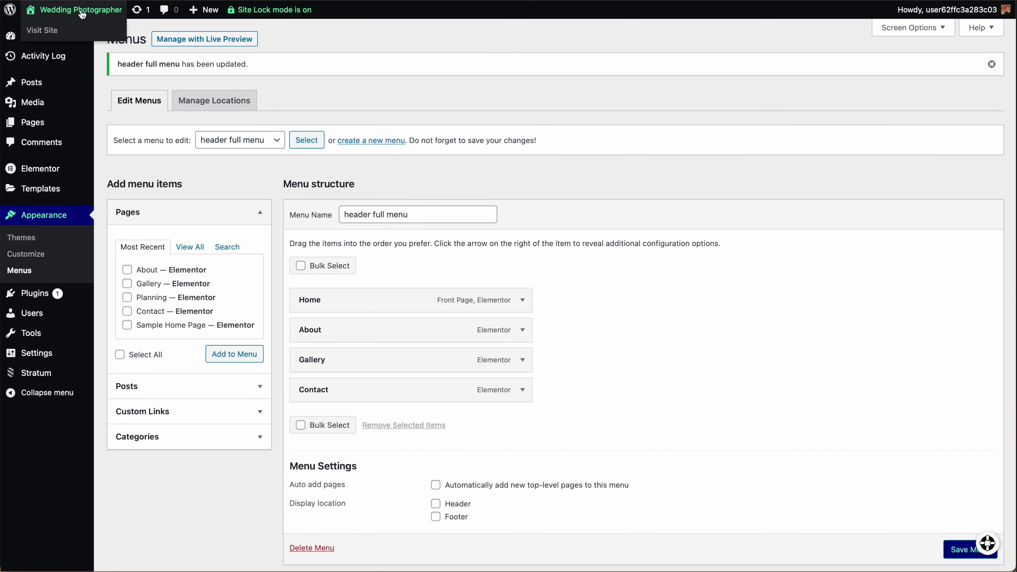
{"action": "left_click", "coordinate": [46, 31]}
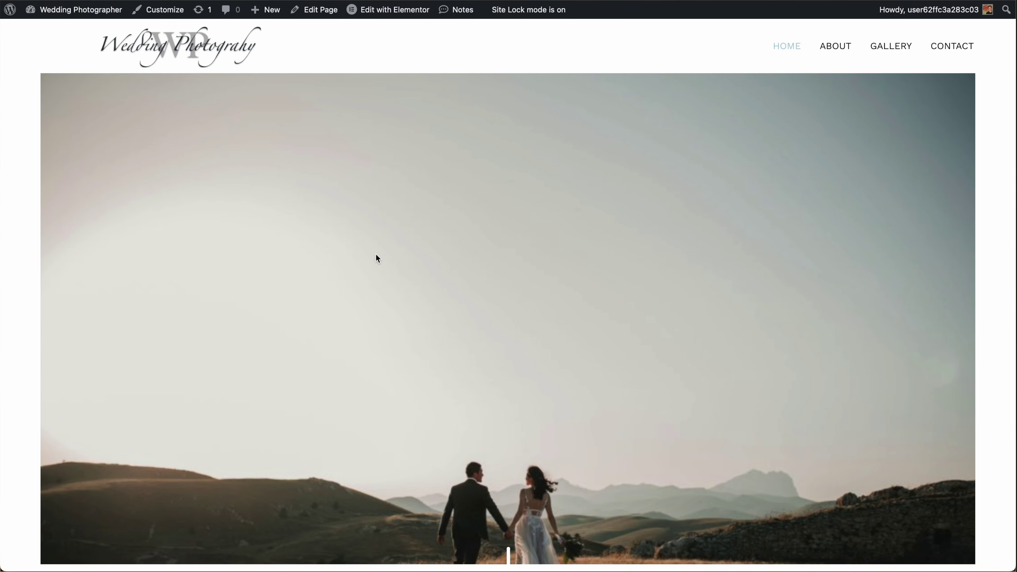
{"action": "scroll", "coordinate": [377, 258], "scroll_direction": "down", "scroll_amount": 10}
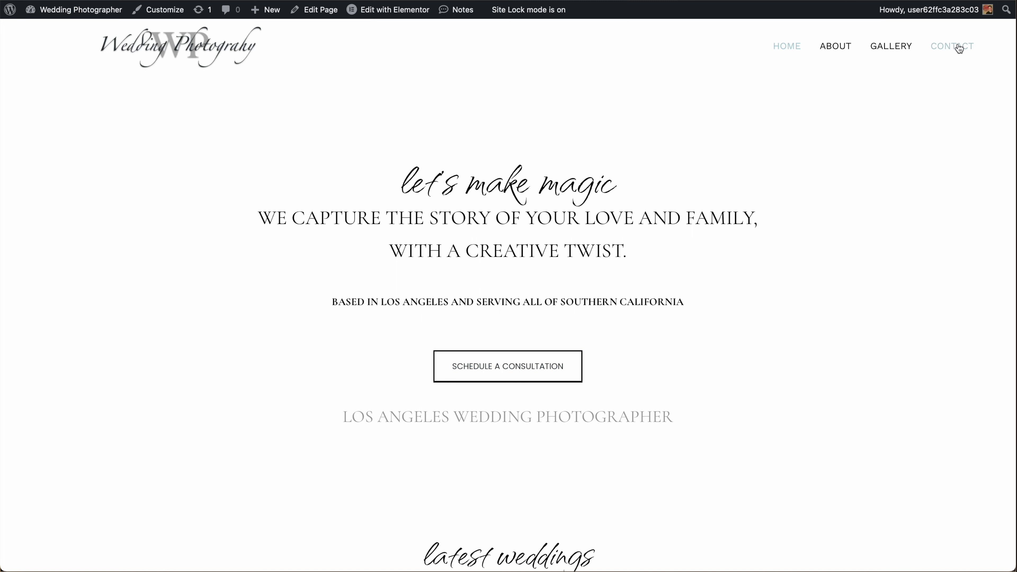
Open the Home page for editing in Elementor and bring up the Schedule a Consultation button's settings
{"action": "mouse_move", "coordinate": [386, 11]}
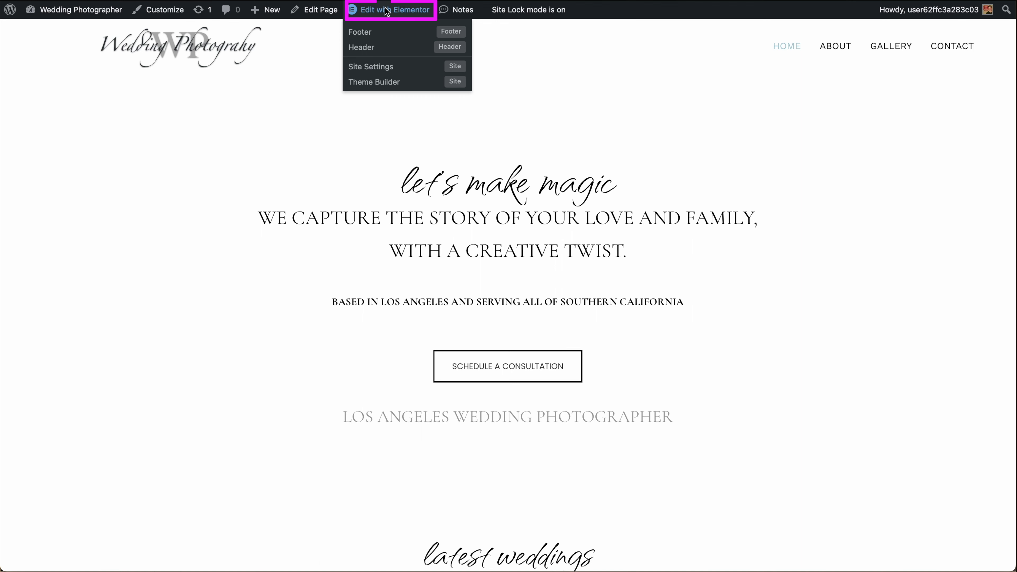
{"action": "left_click", "coordinate": [385, 11]}
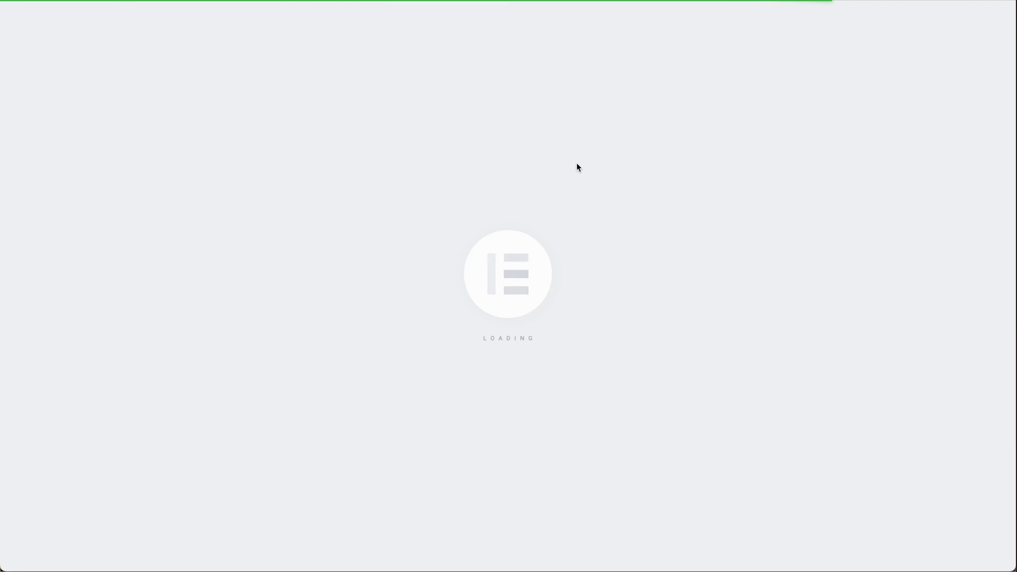
{"action": "scroll", "coordinate": [518, 225], "scroll_direction": "down", "scroll_amount": 10}
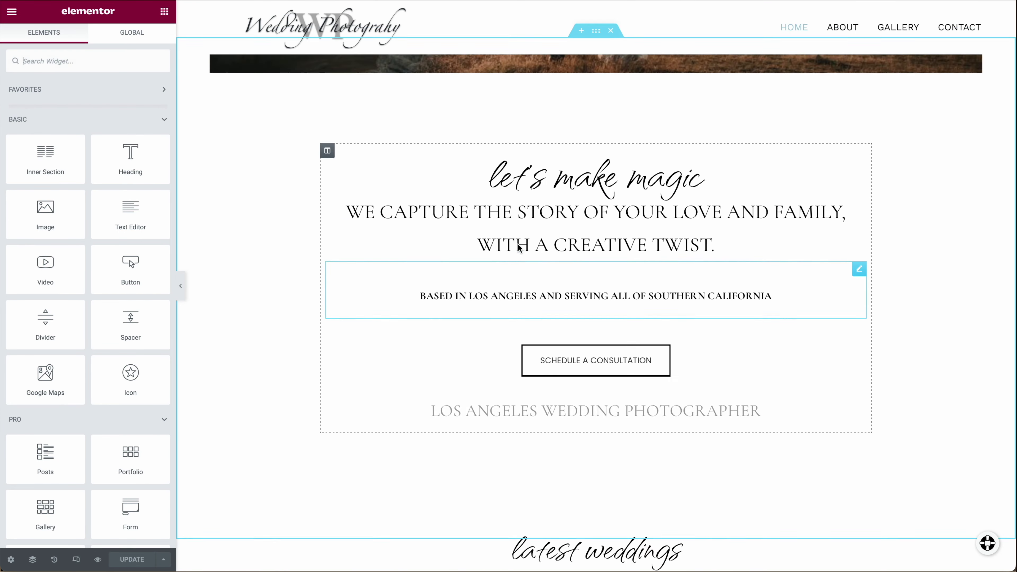
{"action": "scroll", "coordinate": [519, 246], "scroll_direction": "up", "scroll_amount": 8}
{"action": "scroll", "coordinate": [601, 310], "scroll_direction": "down", "scroll_amount": 9}
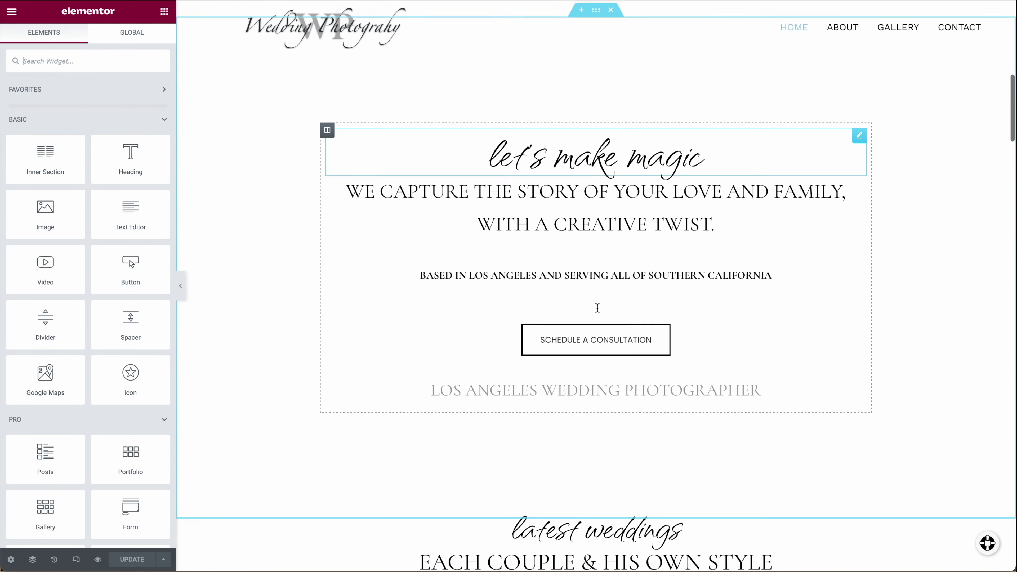
{"action": "scroll", "coordinate": [597, 307], "scroll_direction": "down", "scroll_amount": 2}
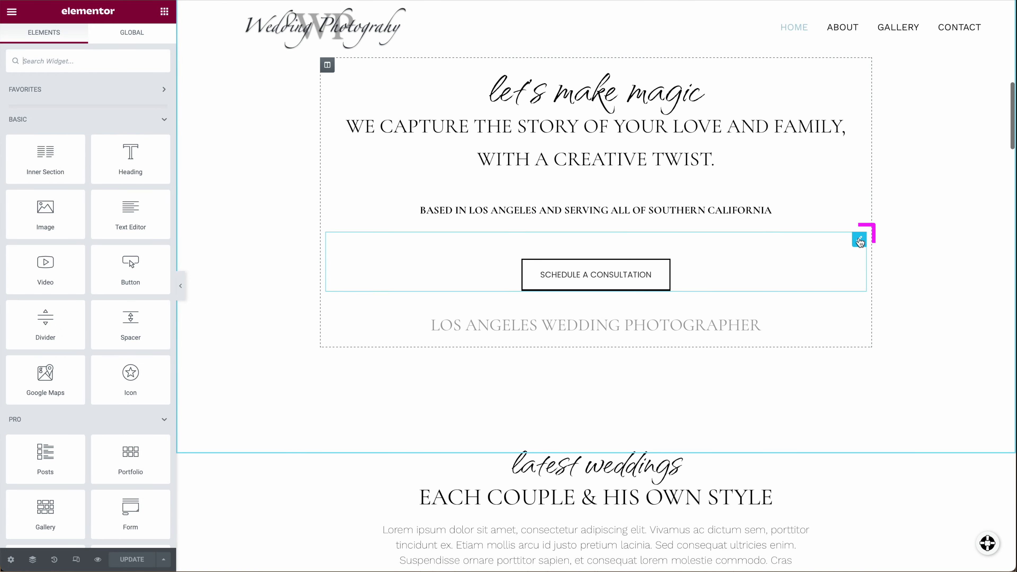
{"action": "left_click", "coordinate": [860, 241]}
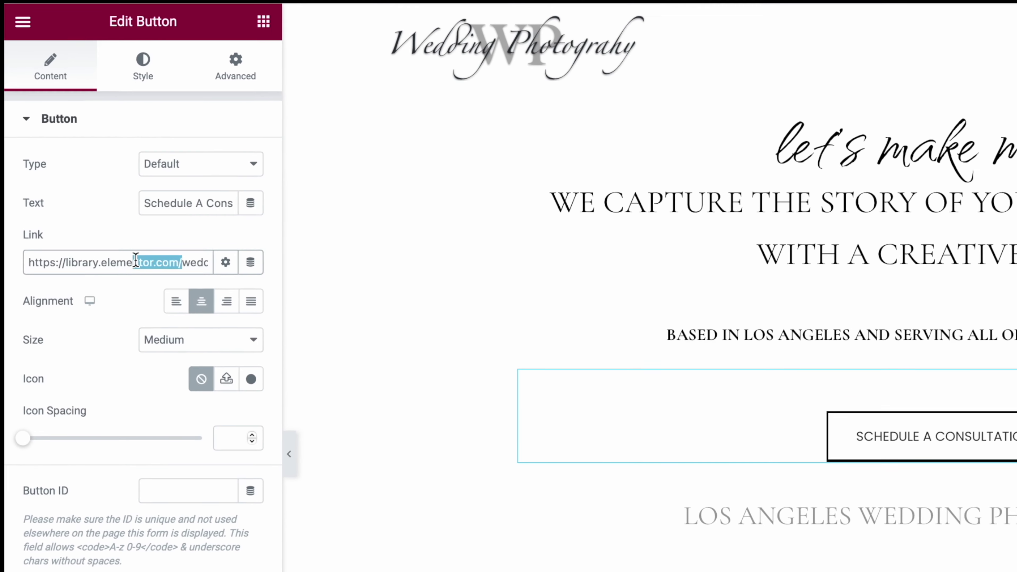
Remove the library domain and the wedding-planning folder from the Schedule a Consultation button's link, leaving /contact/
{"action": "left_click", "coordinate": [184, 262]}
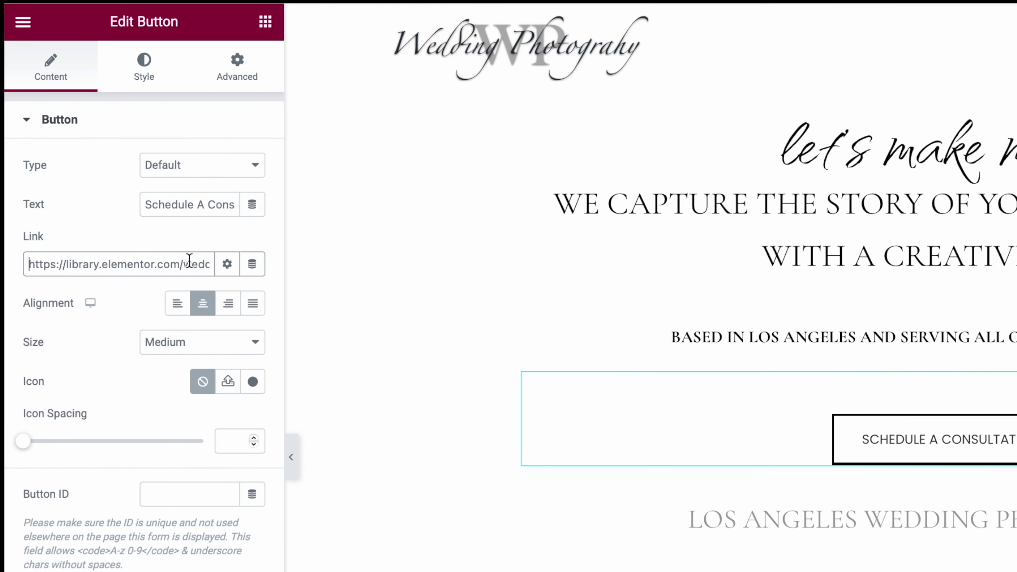
{"action": "left_click_drag", "start_coordinate": [183, 264], "coordinate": [6, 262]}
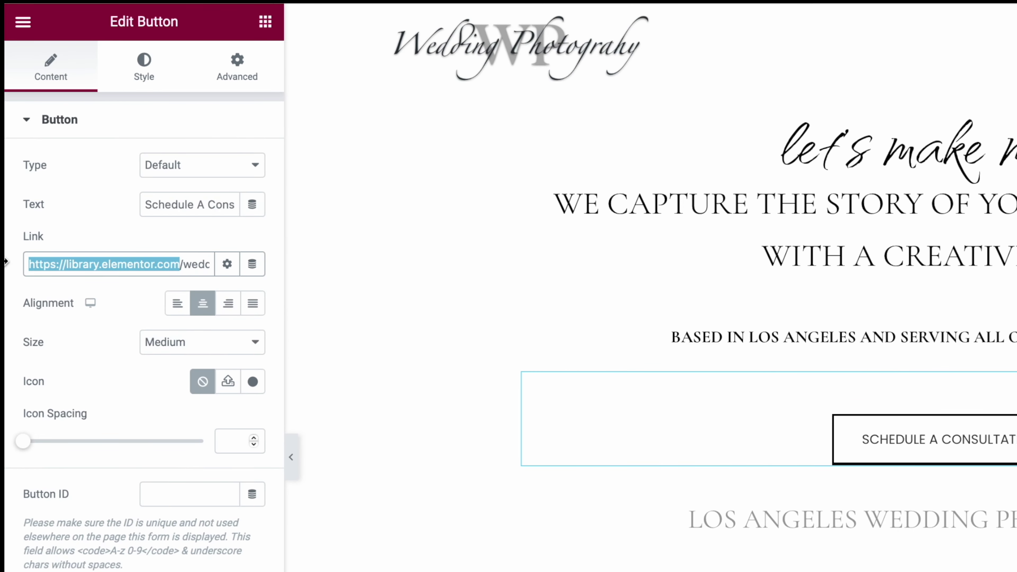
{"action": "scroll", "coordinate": [761, 305], "scroll_direction": "down", "scroll_amount": 3}
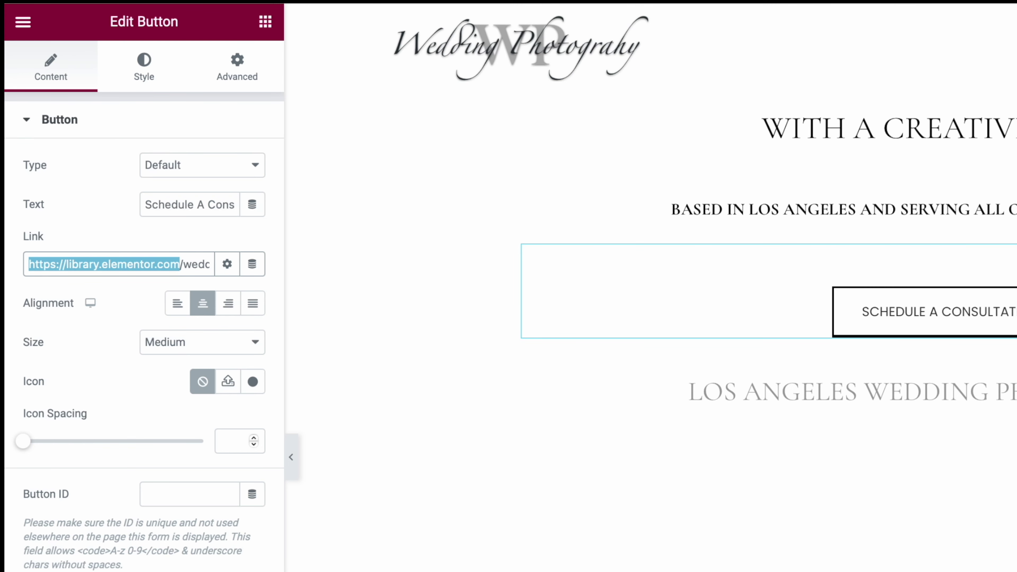
{"action": "key", "text": "BackSpace"}
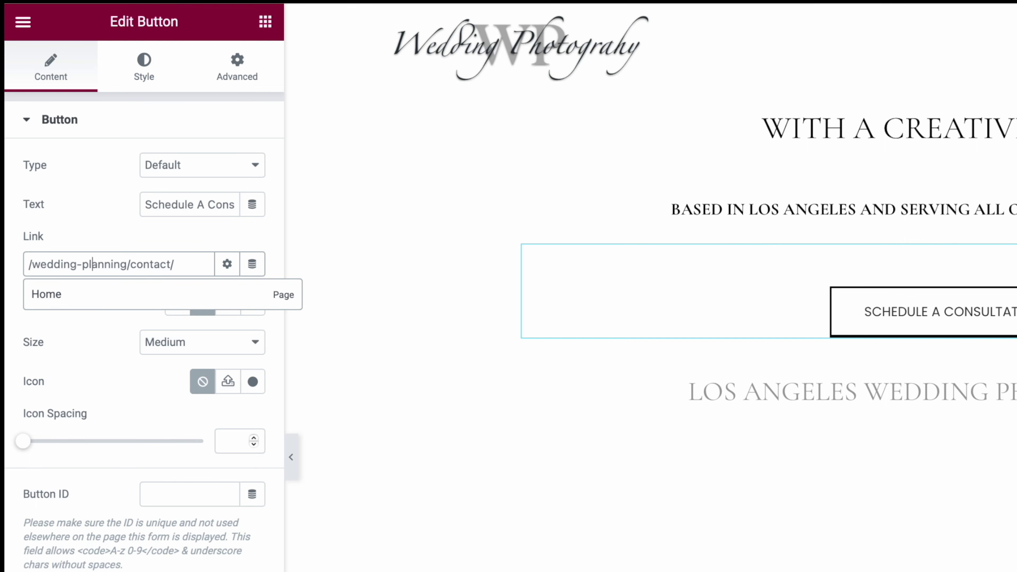
{"action": "key", "text": "BackSpace"}
{"action": "key", "text": "BackSpace"}
{"action": "key", "text": "BackSpace"}
{"action": "key", "text": "BackSpace"}
{"action": "key", "text": "BackSpace"}
{"action": "key", "text": "BackSpace"}
{"action": "key", "text": "BackSpace"}
{"action": "key", "text": "BackSpace"}
{"action": "key", "text": "BackSpace"}
{"action": "key", "text": "BackSpace"}
{"action": "key", "text": "BackSpace"}
{"action": "key", "text": "BackSpace"}
{"action": "key", "text": "BackSpace"}
{"action": "key", "text": "BackSpace"}
{"action": "key", "text": "BackSpace"}
{"action": "key", "text": "BackSpace"}
{"action": "key", "text": "BackSpace"}
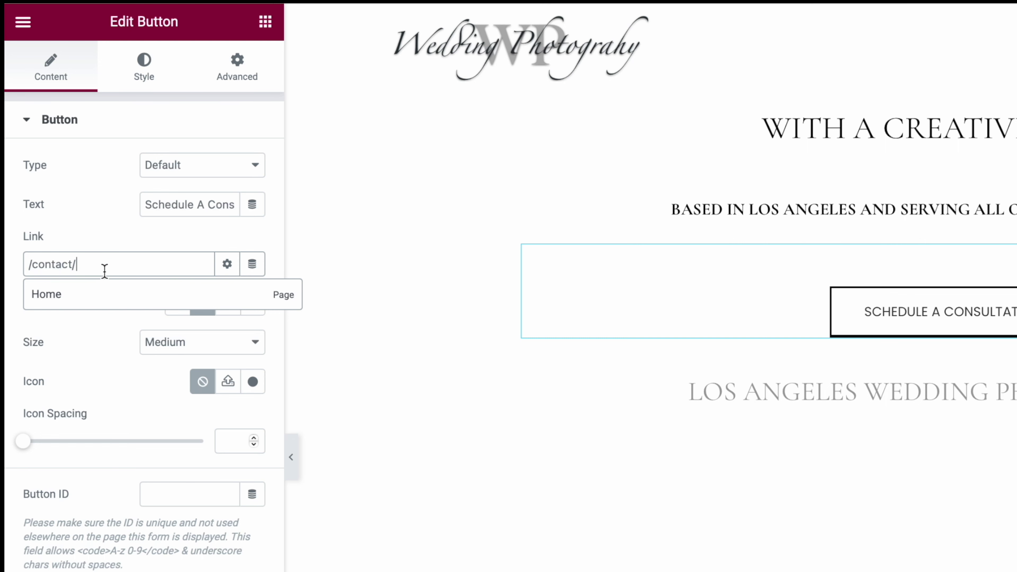
Replace the Schedule a Consultation button's link with the site's suggested Contact page
{"action": "key", "text": "ctrl+a"}
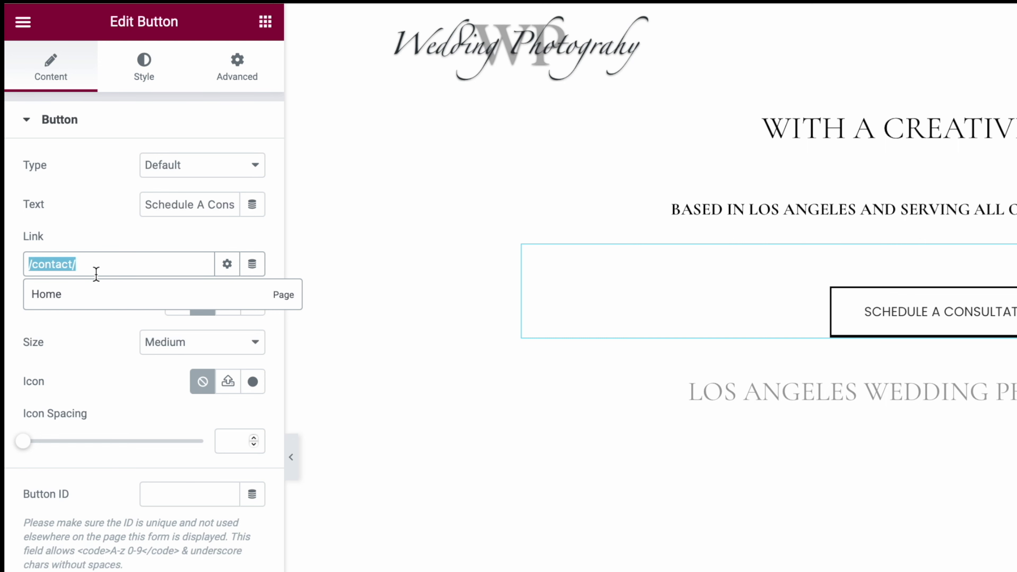
{"action": "type", "text": "conta"}
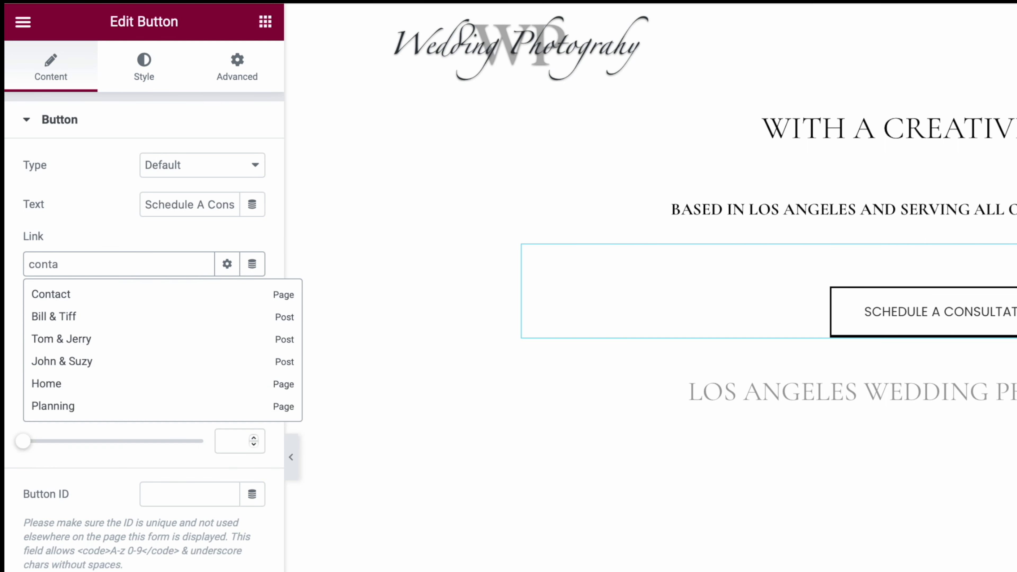
{"action": "left_click", "coordinate": [123, 299]}
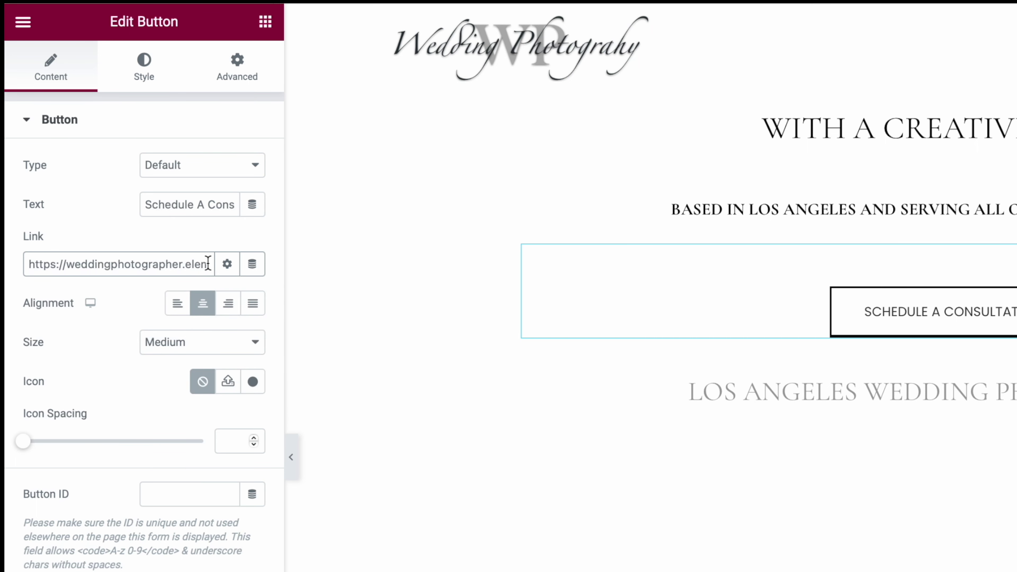
Strip the site domain from the Schedule a Consultation button's link so it reads /contact/, and update the page
{"action": "key", "text": "BackSpace"}
{"action": "key", "text": "BackSpace"}
{"action": "key", "text": "BackSpace"}
{"action": "key", "text": "BackSpace"}
{"action": "key", "text": "BackSpace"}
{"action": "key", "text": "BackSpace"}
{"action": "key", "text": "BackSpace"}
{"action": "key", "text": "BackSpace"}
{"action": "key", "text": "BackSpace"}
{"action": "key", "text": "BackSpace"}
{"action": "key", "text": "BackSpace"}
{"action": "key", "text": "BackSpace"}
{"action": "key", "text": "BackSpace"}
{"action": "key", "text": "BackSpace"}
{"action": "key", "text": "BackSpace"}
{"action": "key", "text": "BackSpace"}
{"action": "key", "text": "BackSpace"}
{"action": "key", "text": "BackSpace"}
{"action": "key", "text": "BackSpace"}
{"action": "key", "text": "BackSpace"}
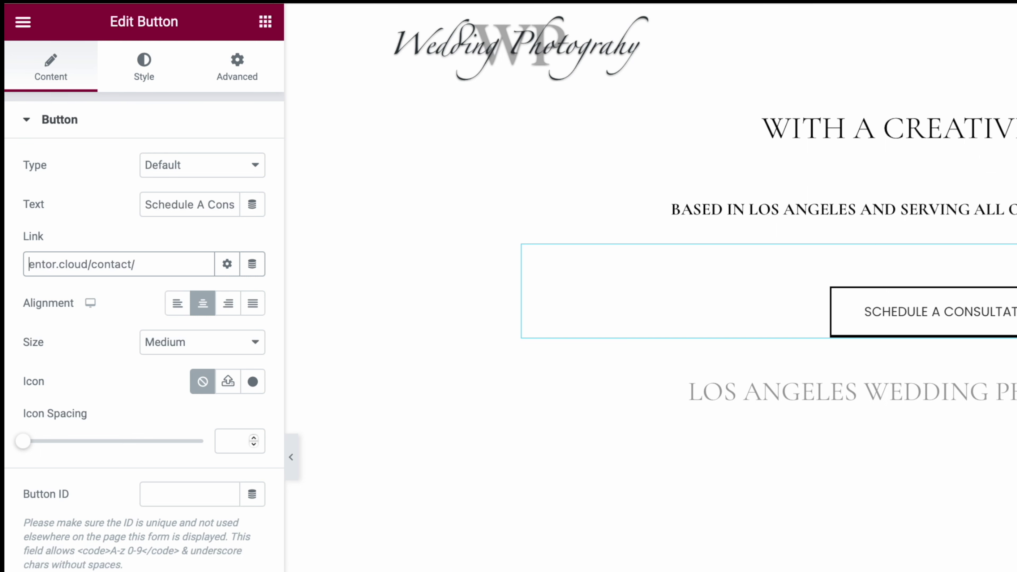
{"action": "left_click", "coordinate": [56, 265]}
{"action": "key", "text": "Right"}
{"action": "key", "text": "Right"}
{"action": "key", "text": "BackSpace"}
{"action": "key", "text": "BackSpace"}
{"action": "key", "text": "BackSpace"}
{"action": "key", "text": "BackSpace"}
{"action": "key", "text": "BackSpace"}
{"action": "key", "text": "BackSpace"}
{"action": "key", "text": "BackSpace"}
{"action": "key", "text": "BackSpace"}
{"action": "key", "text": "BackSpace"}
{"action": "key", "text": "BackSpace"}
{"action": "key", "text": "BackSpace"}
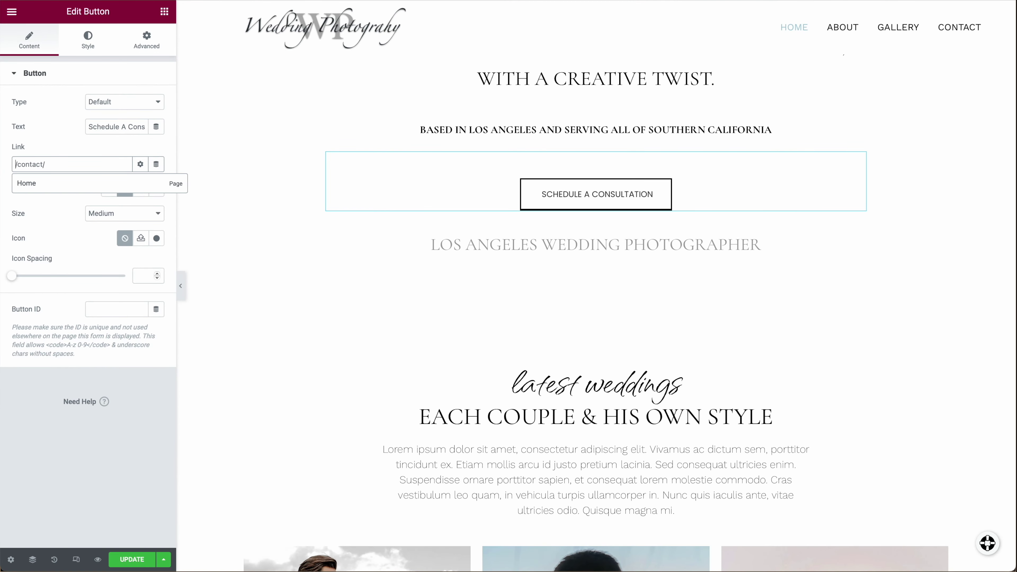
{"action": "left_click", "coordinate": [51, 140]}
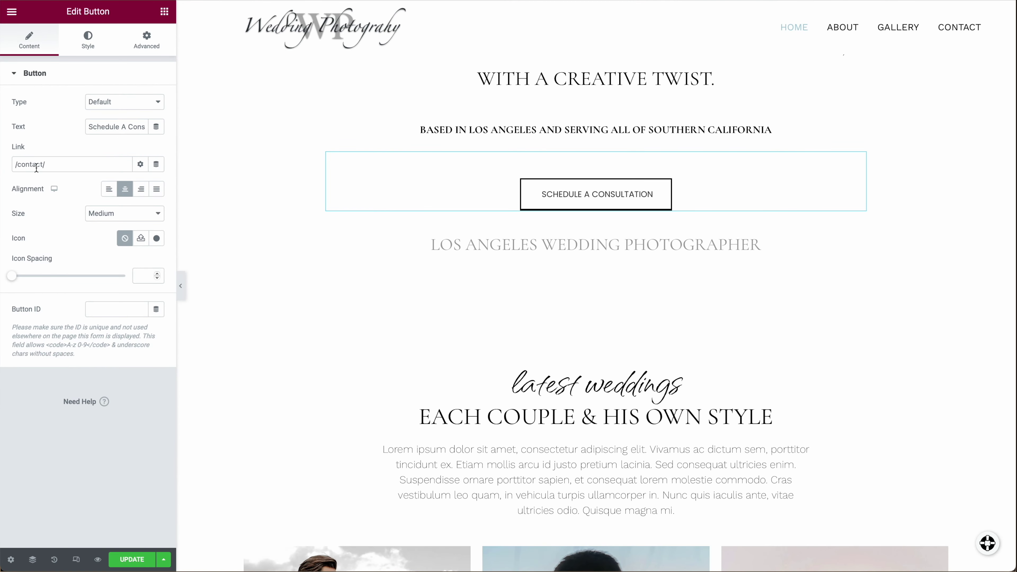
{"action": "left_click", "coordinate": [135, 560]}
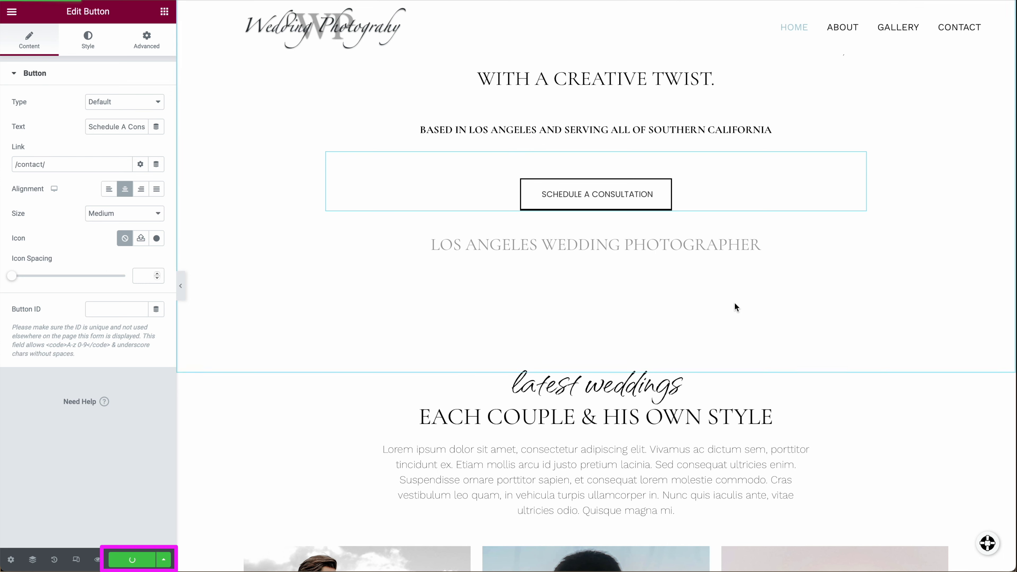
Shorten the View Our Gallery button's link to /gallery/ and update the page
{"action": "scroll", "coordinate": [733, 304], "scroll_direction": "down", "scroll_amount": 6}
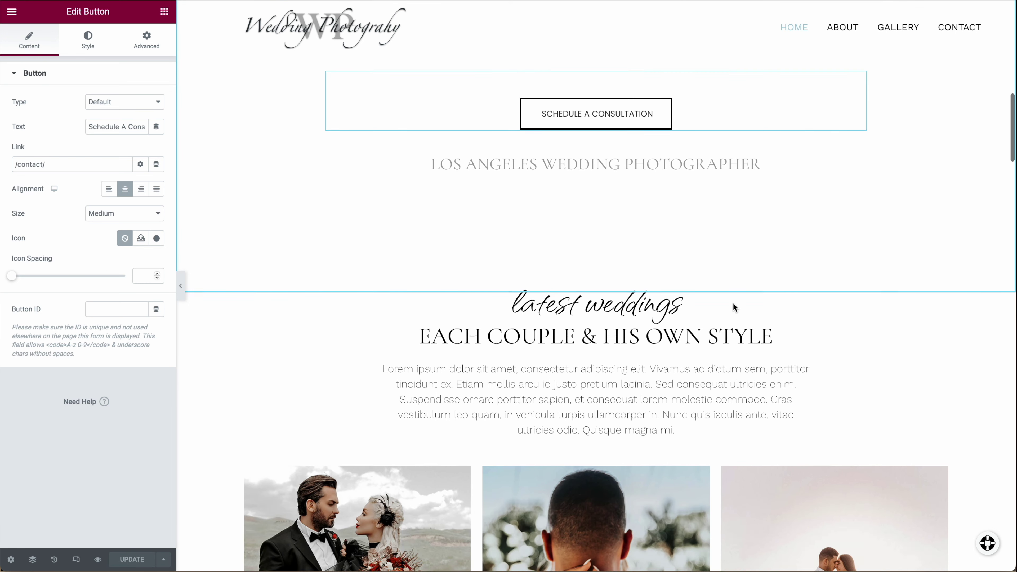
{"action": "scroll", "coordinate": [733, 308], "scroll_direction": "down", "scroll_amount": 7}
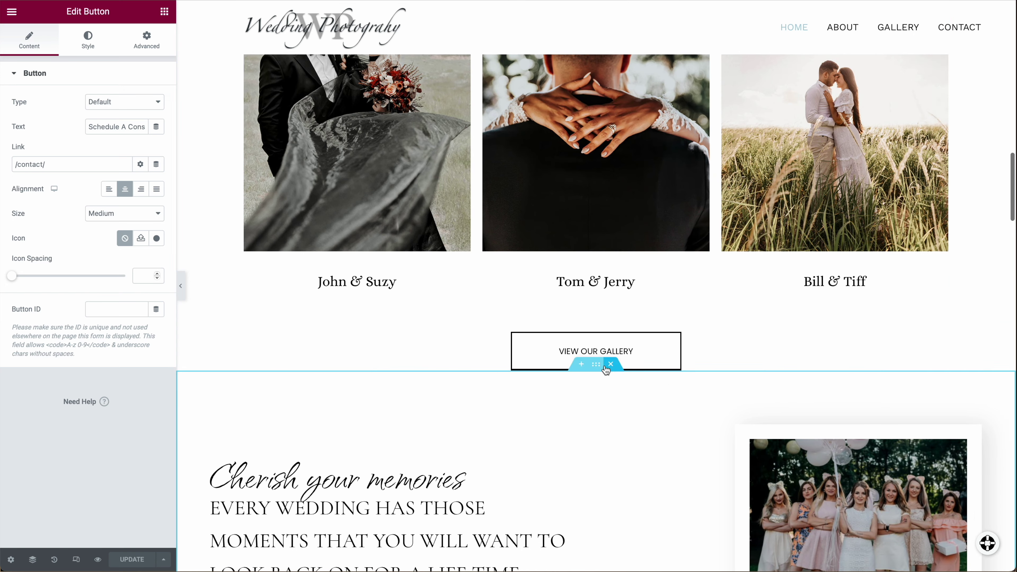
{"action": "left_click", "coordinate": [940, 304]}
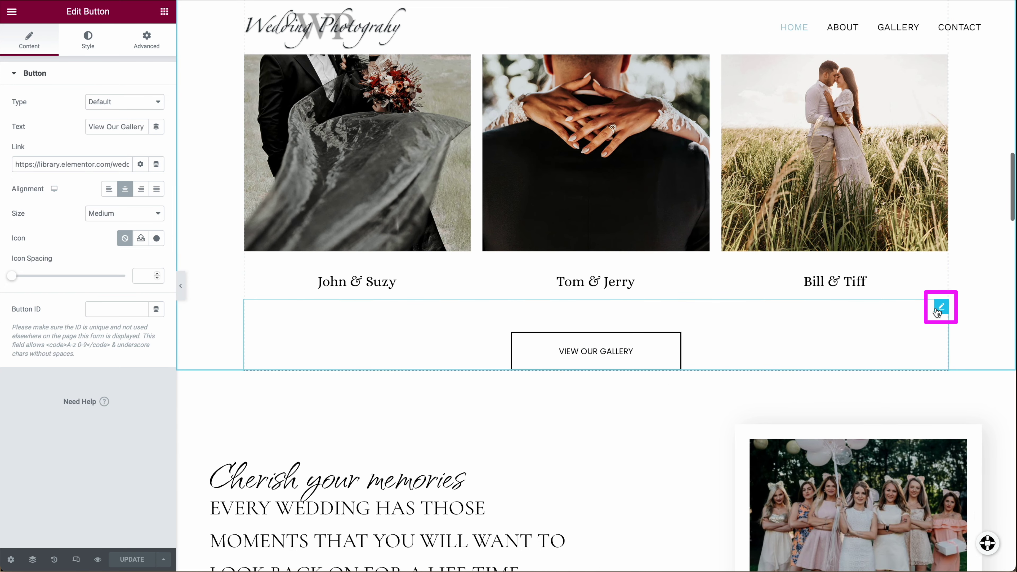
{"action": "left_click_drag", "start_coordinate": [15, 164], "coordinate": [120, 164]}
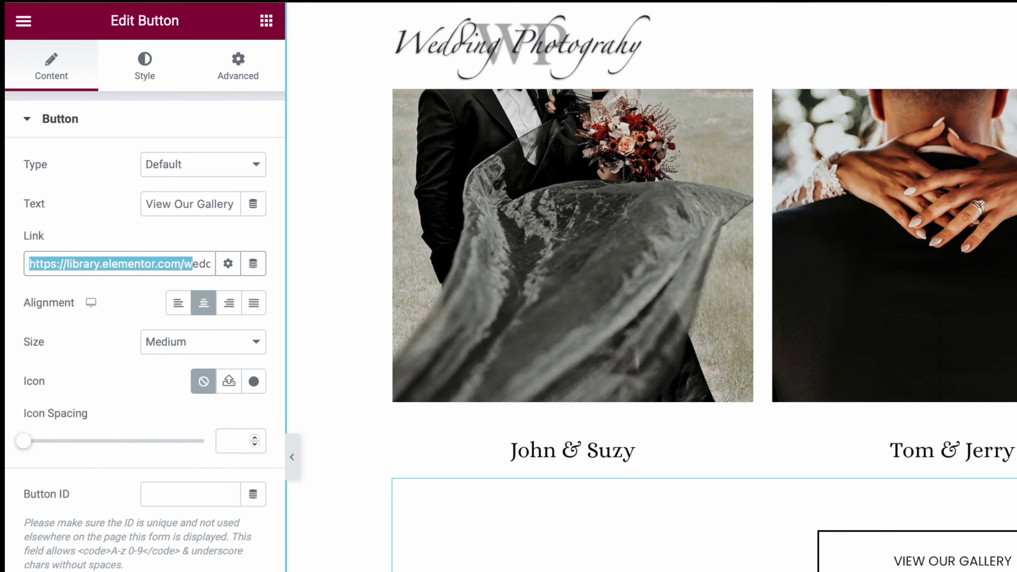
{"action": "key", "text": "BackSpace"}
{"action": "left_click_drag", "start_coordinate": [114, 263], "coordinate": [30, 263]}
{"action": "key", "text": "BackSpace"}
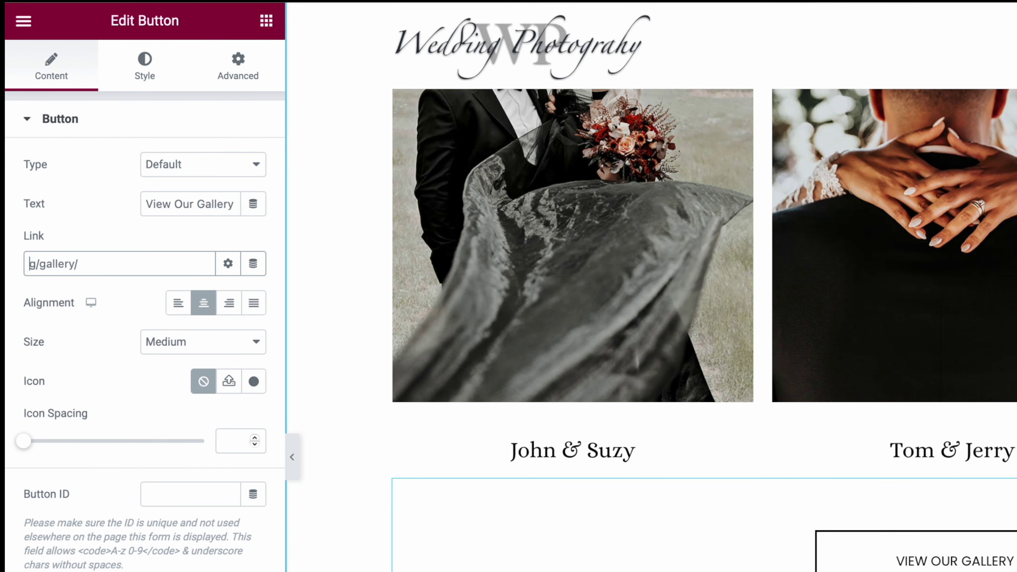
{"action": "key", "text": "BackSpace"}
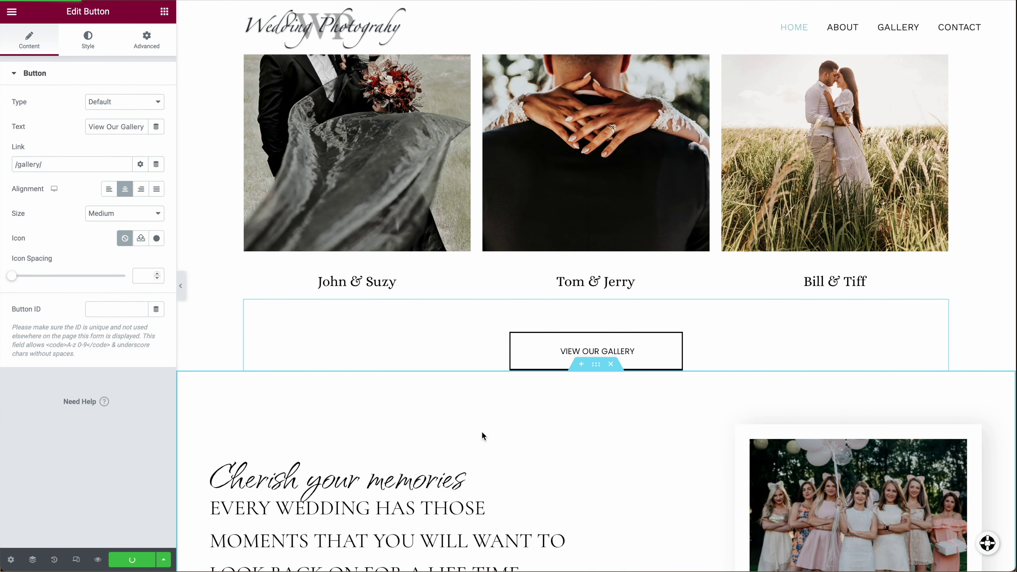
Open the About Me button's settings and check where its link points
{"action": "scroll", "coordinate": [661, 403], "scroll_direction": "down", "scroll_amount": 8}
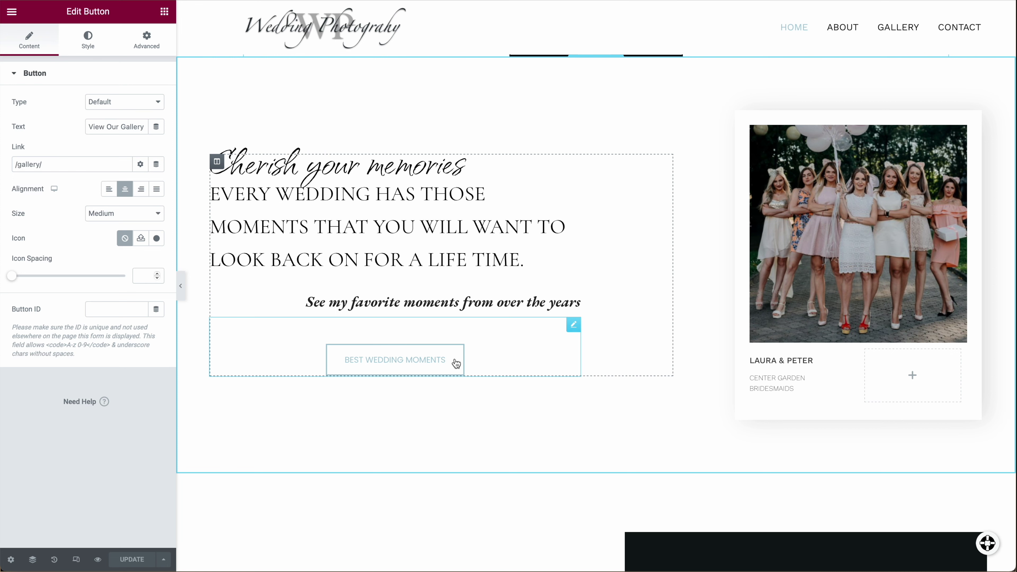
{"action": "scroll", "coordinate": [636, 360], "scroll_direction": "down", "scroll_amount": 10}
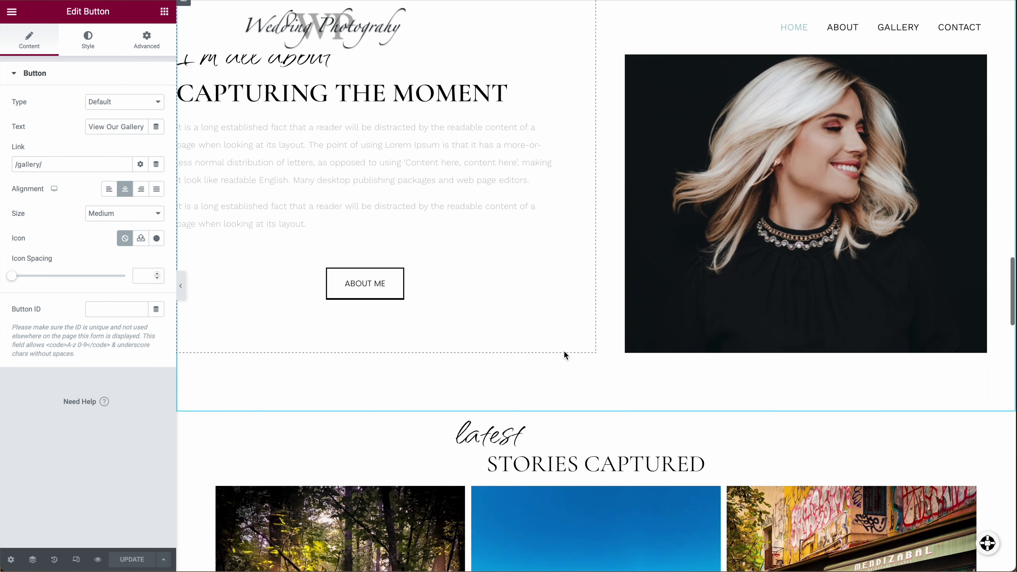
{"action": "left_click", "coordinate": [547, 250]}
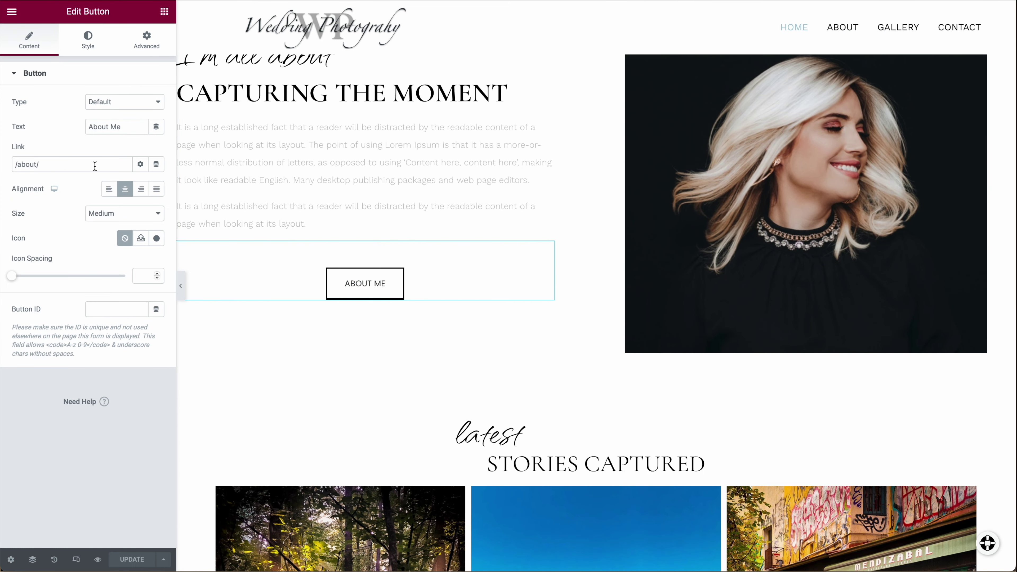
Look over the rest of the Home page and inspect the background style settings of the testimonial section's column
{"action": "scroll", "coordinate": [435, 163], "scroll_direction": "down", "scroll_amount": 10}
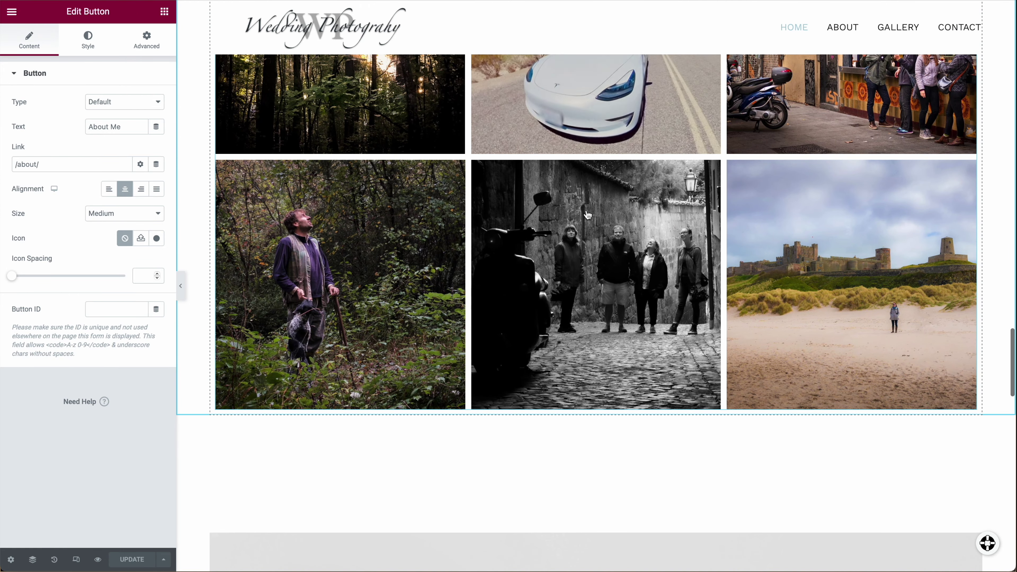
{"action": "scroll", "coordinate": [641, 228], "scroll_direction": "down", "scroll_amount": 8}
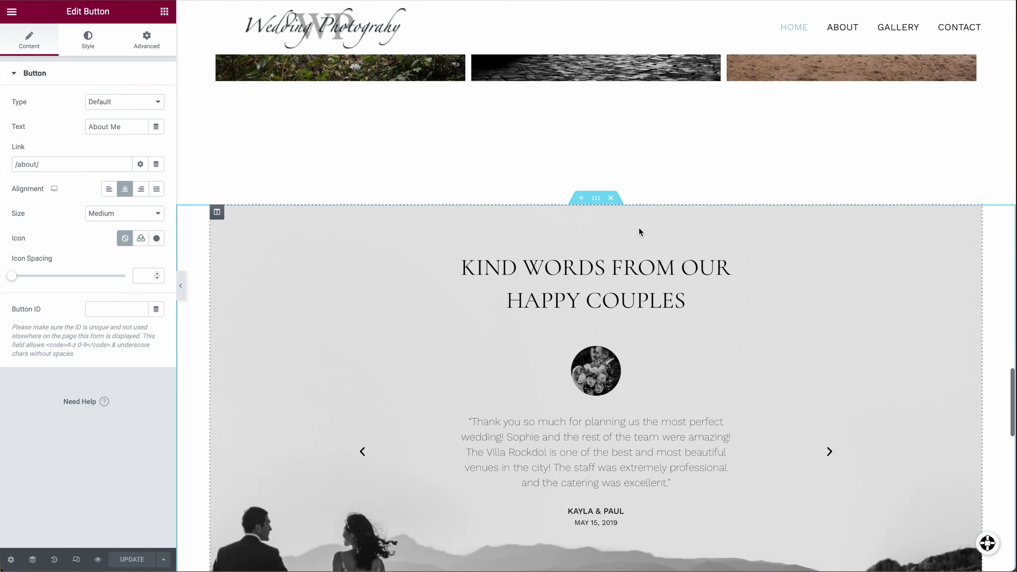
{"action": "scroll", "coordinate": [638, 228], "scroll_direction": "down", "scroll_amount": 4}
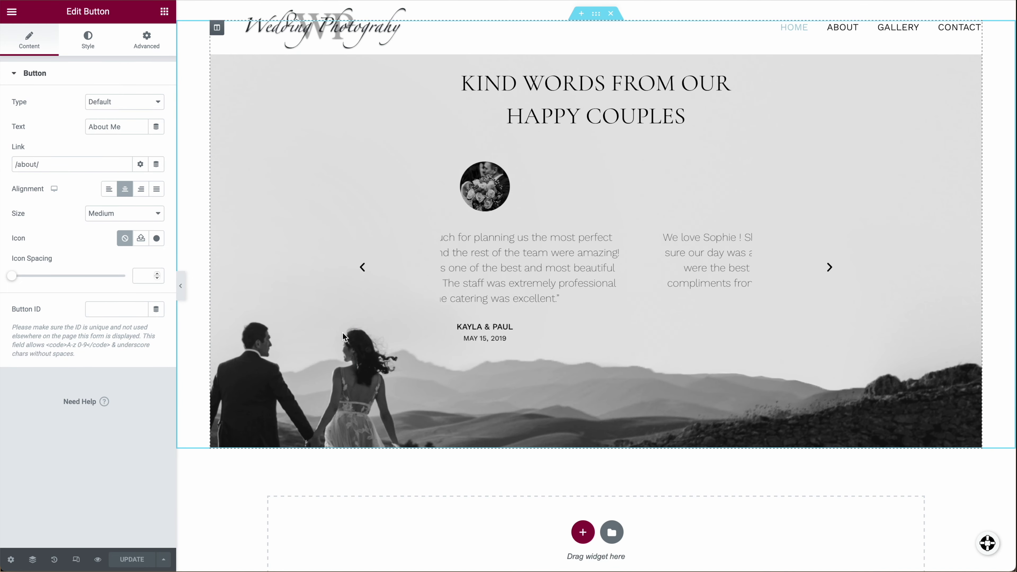
{"action": "scroll", "coordinate": [338, 315], "scroll_direction": "up", "scroll_amount": 4}
{"action": "scroll", "coordinate": [333, 336], "scroll_direction": "down", "scroll_amount": 1}
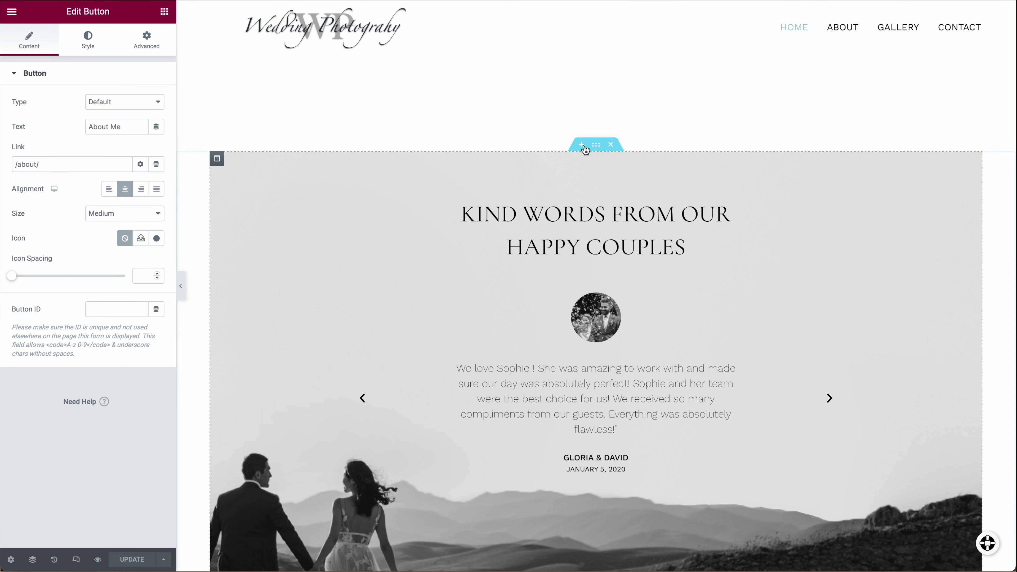
{"action": "left_click", "coordinate": [219, 162]}
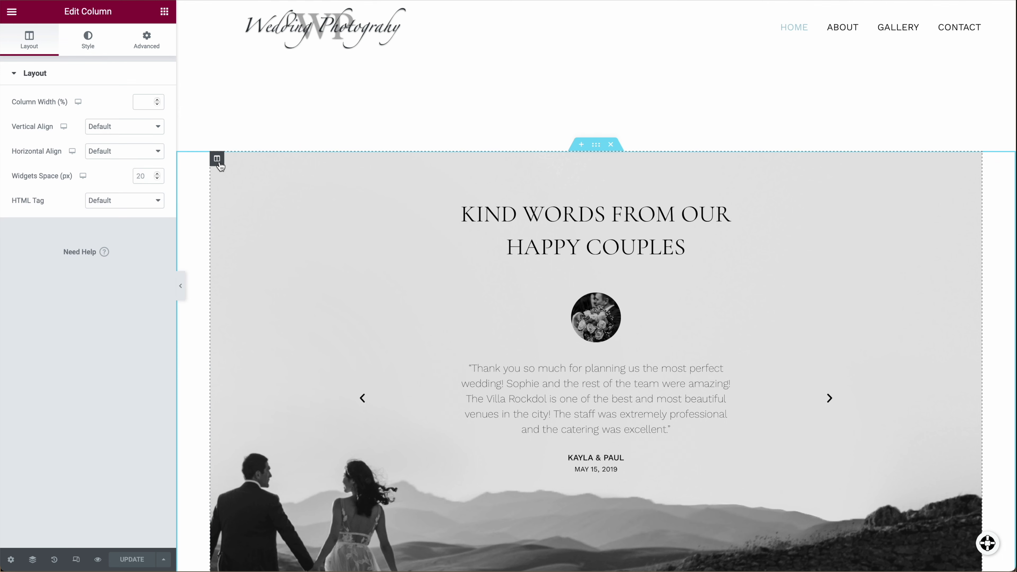
{"action": "left_click", "coordinate": [88, 40]}
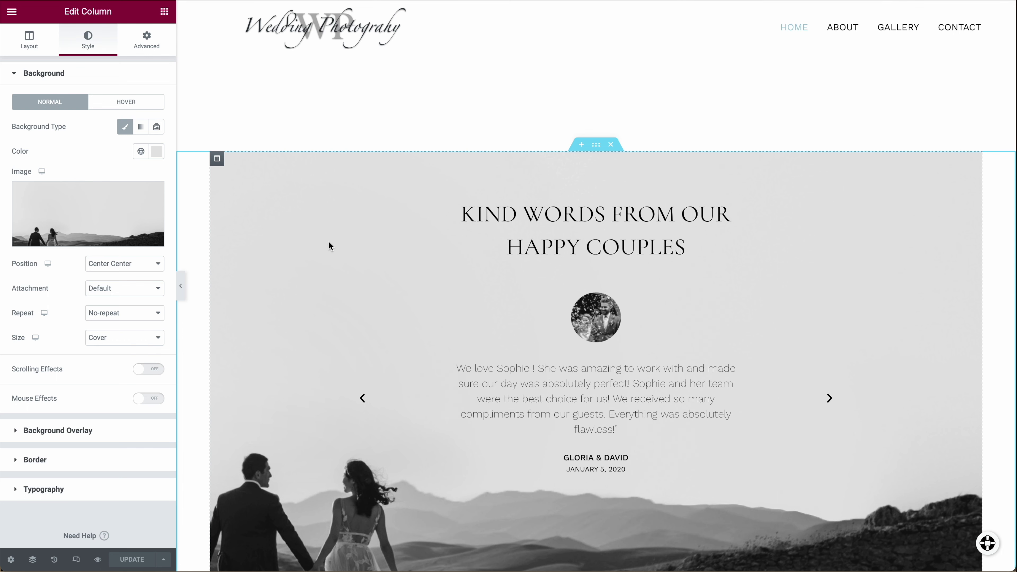
{"action": "scroll", "coordinate": [345, 216], "scroll_direction": "down", "scroll_amount": 2}
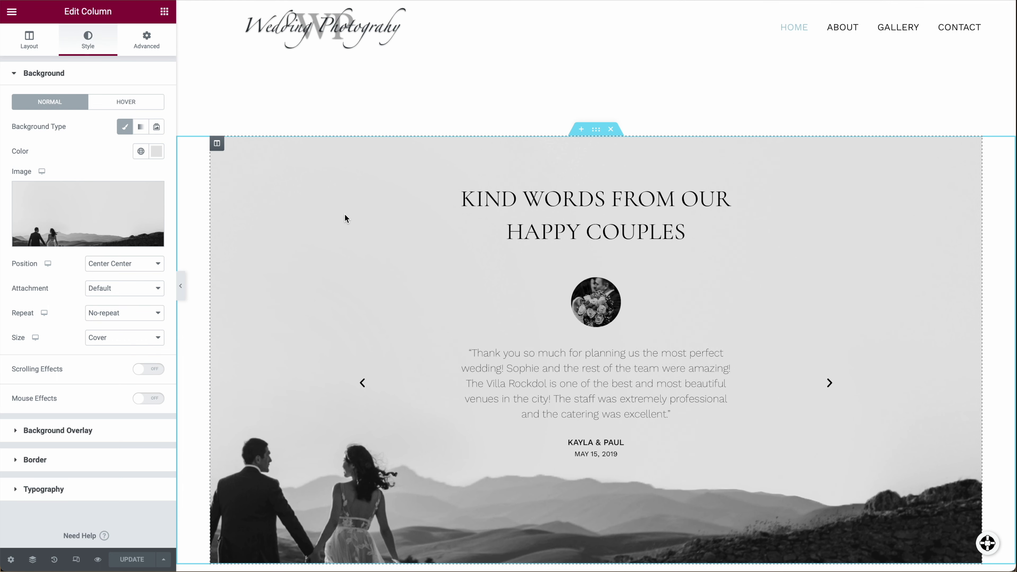
{"action": "scroll", "coordinate": [343, 218], "scroll_direction": "down", "scroll_amount": 15}
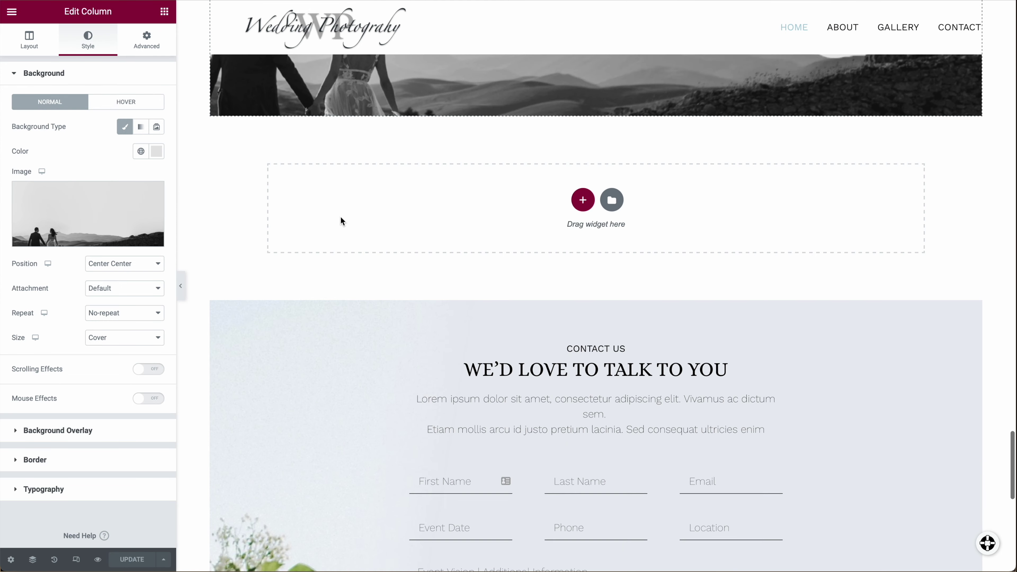
Look over the contact form section at the end of the Home page and return to the page's hero image
{"action": "scroll", "coordinate": [341, 218], "scroll_direction": "down", "scroll_amount": 2}
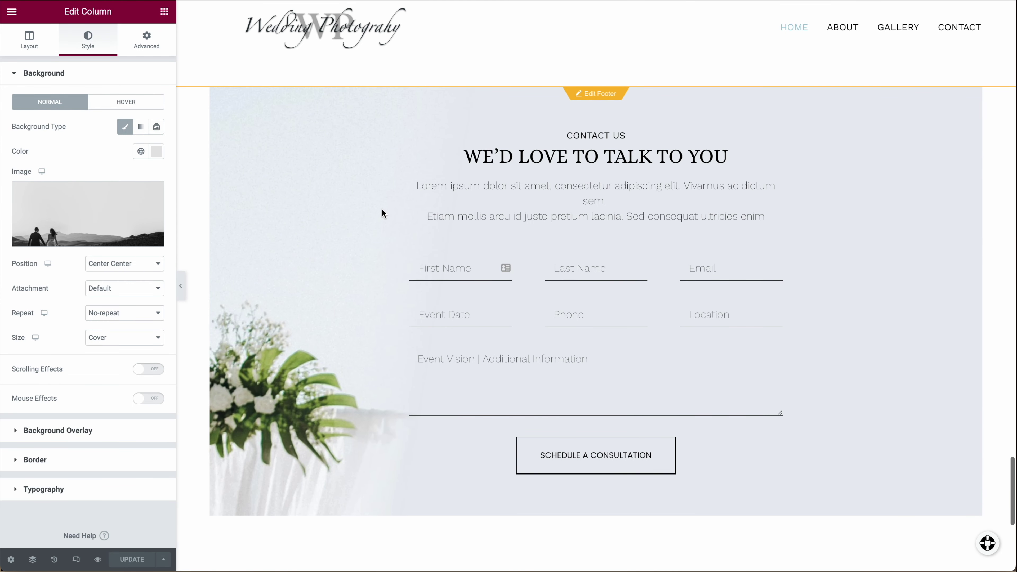
{"action": "scroll", "coordinate": [307, 272], "scroll_direction": "down", "scroll_amount": 10}
{"action": "scroll", "coordinate": [505, 344], "scroll_direction": "up", "scroll_amount": 12}
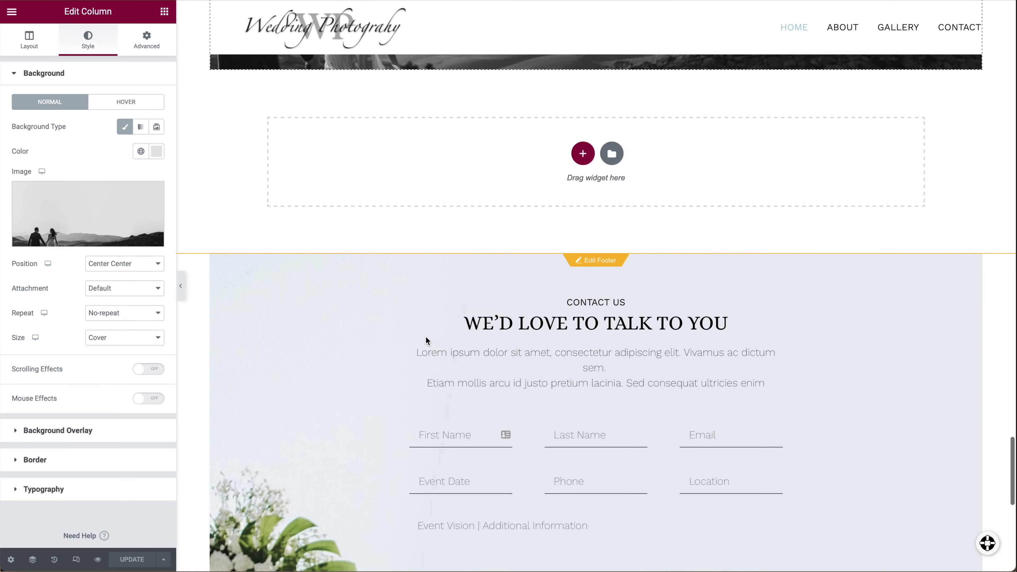
{"action": "scroll", "coordinate": [425, 340], "scroll_direction": "up", "scroll_amount": 1}
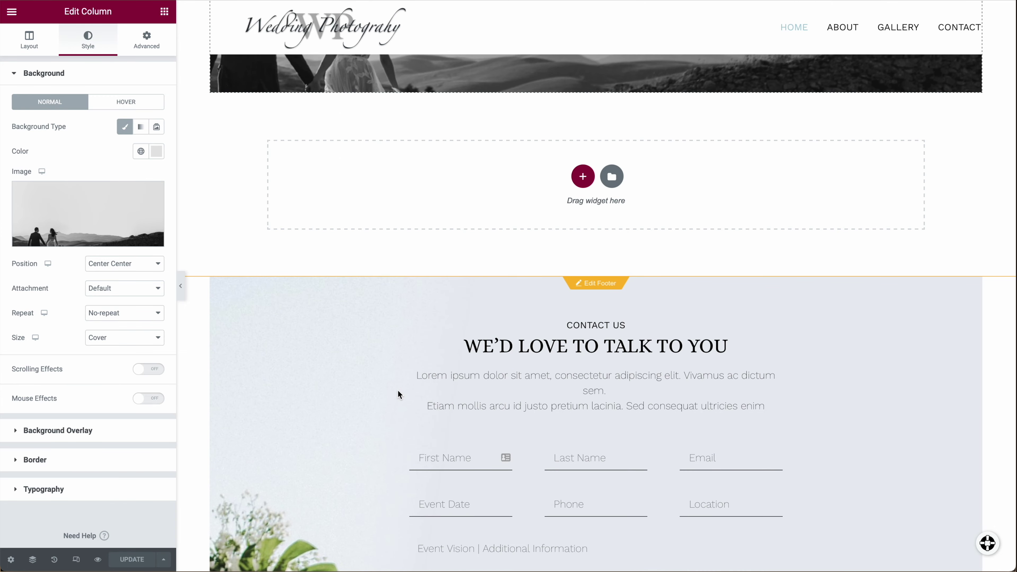
{"action": "scroll", "coordinate": [399, 389], "scroll_direction": "up", "scroll_amount": 15}
{"action": "scroll", "coordinate": [422, 377], "scroll_direction": "up", "scroll_amount": 10}
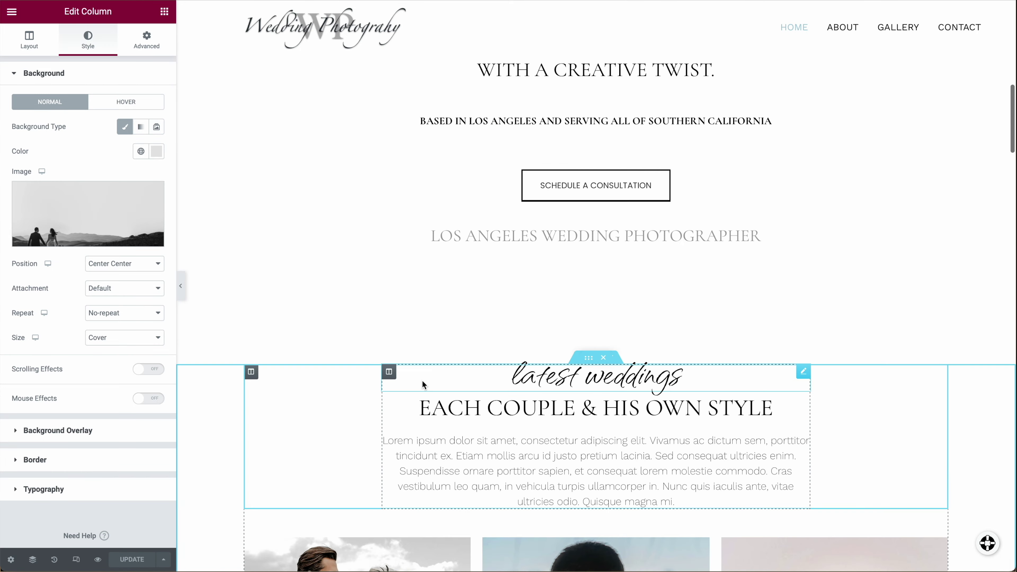
{"action": "scroll", "coordinate": [422, 376], "scroll_direction": "up", "scroll_amount": 5}
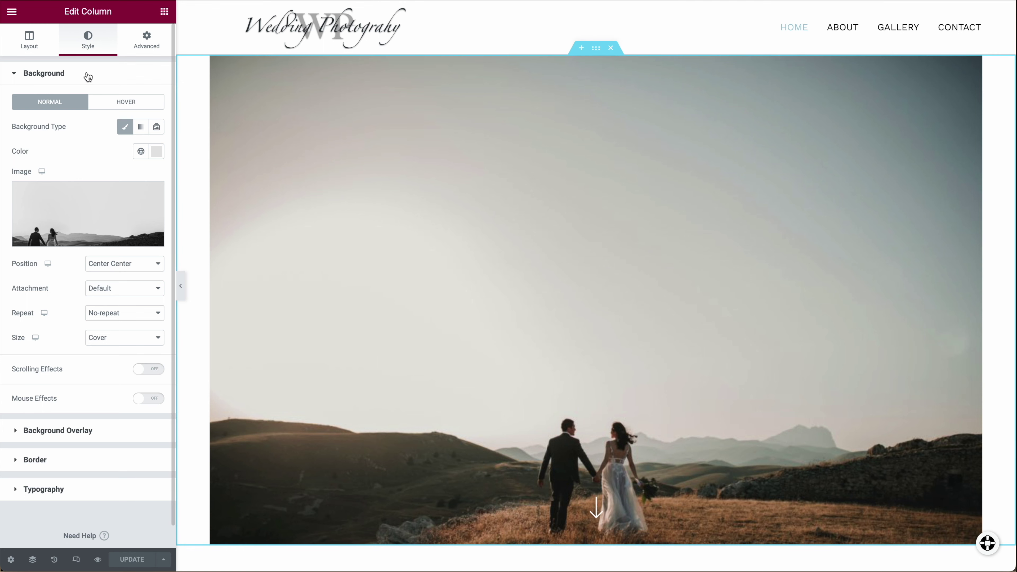
Exit the Home page editor and open the Footer template in Elementor from the live site
{"action": "left_click", "coordinate": [11, 11]}
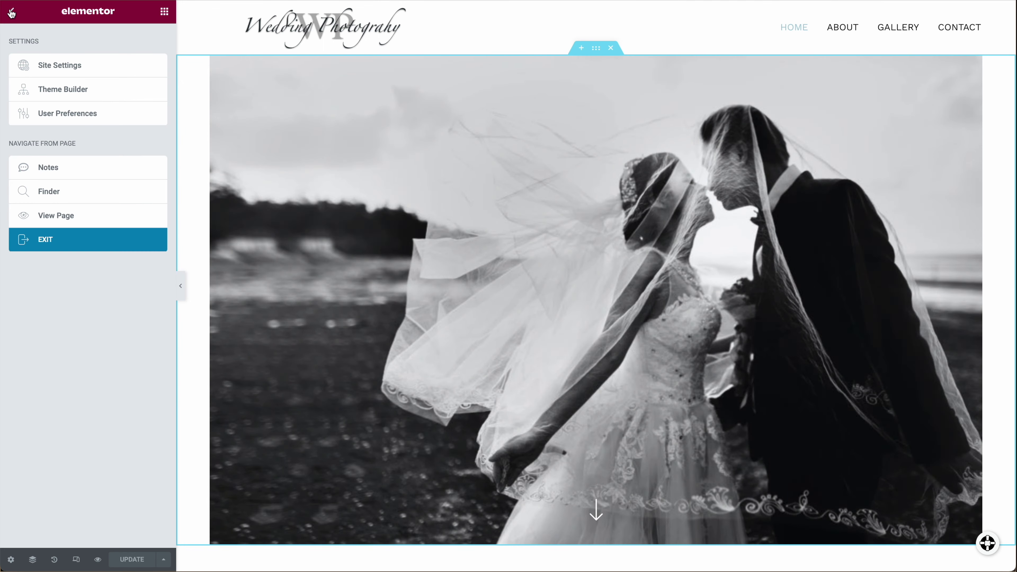
{"action": "left_click", "coordinate": [81, 239]}
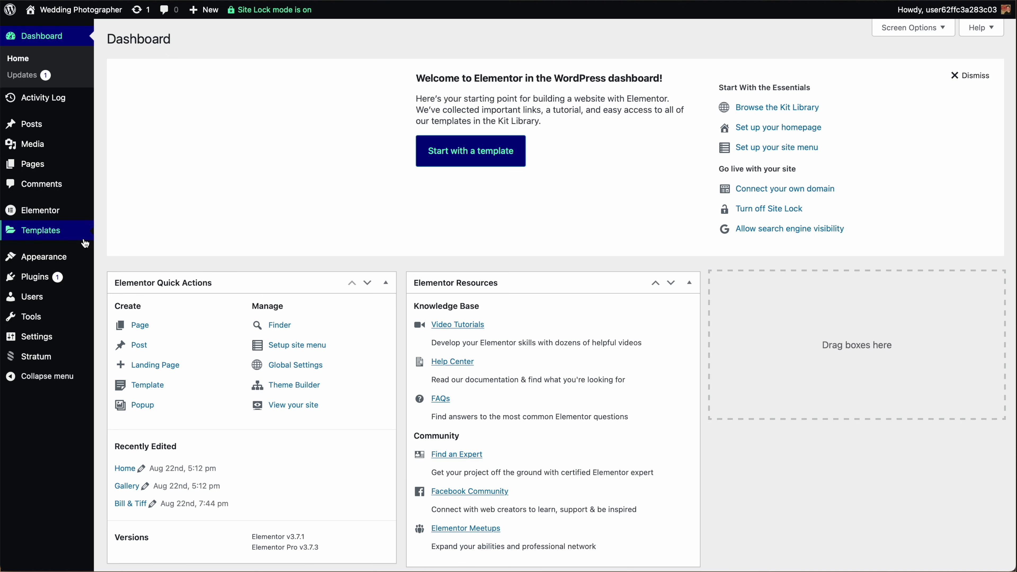
{"action": "mouse_move", "coordinate": [85, 14]}
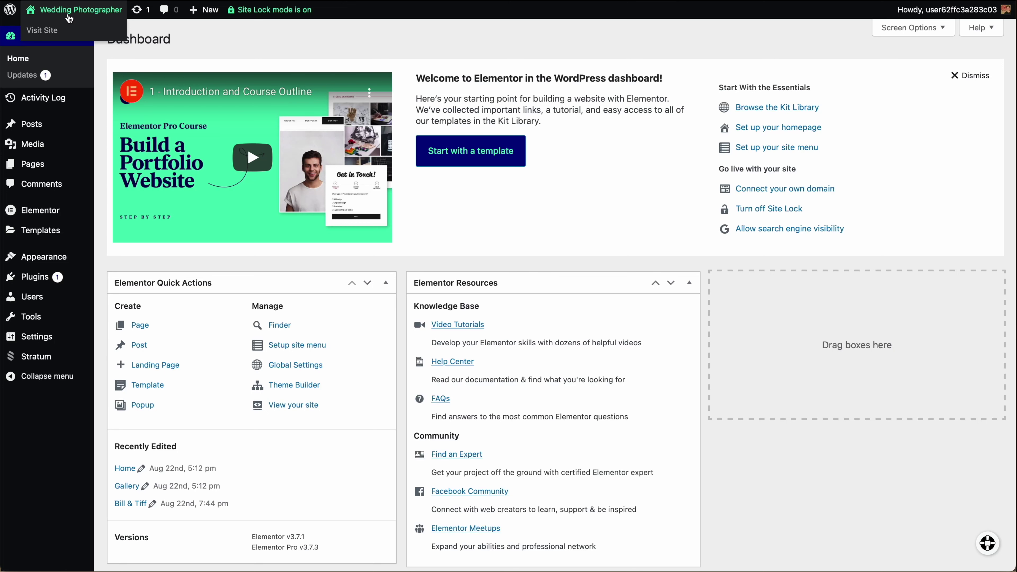
{"action": "left_click", "coordinate": [89, 7]}
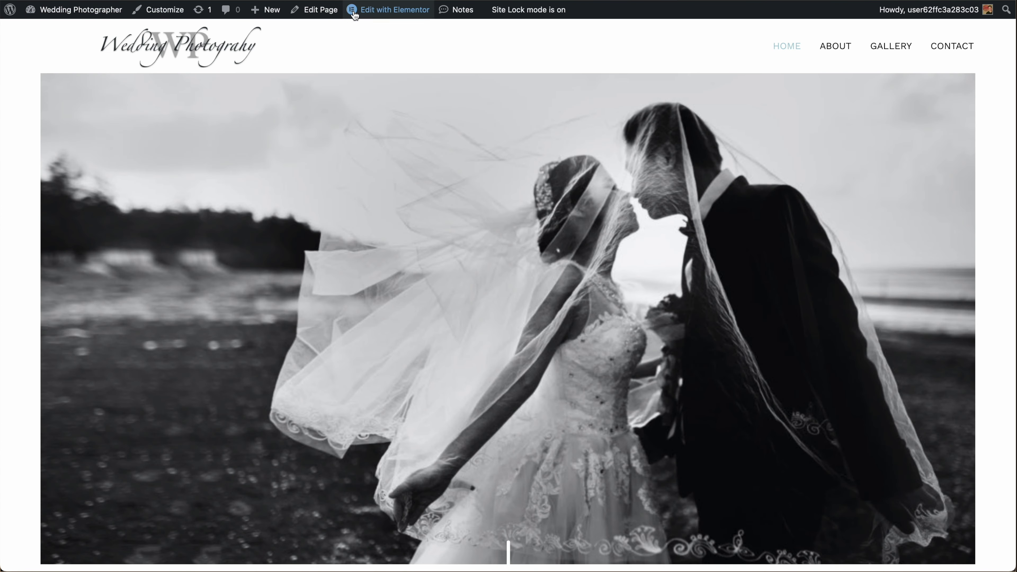
{"action": "mouse_move", "coordinate": [381, 13]}
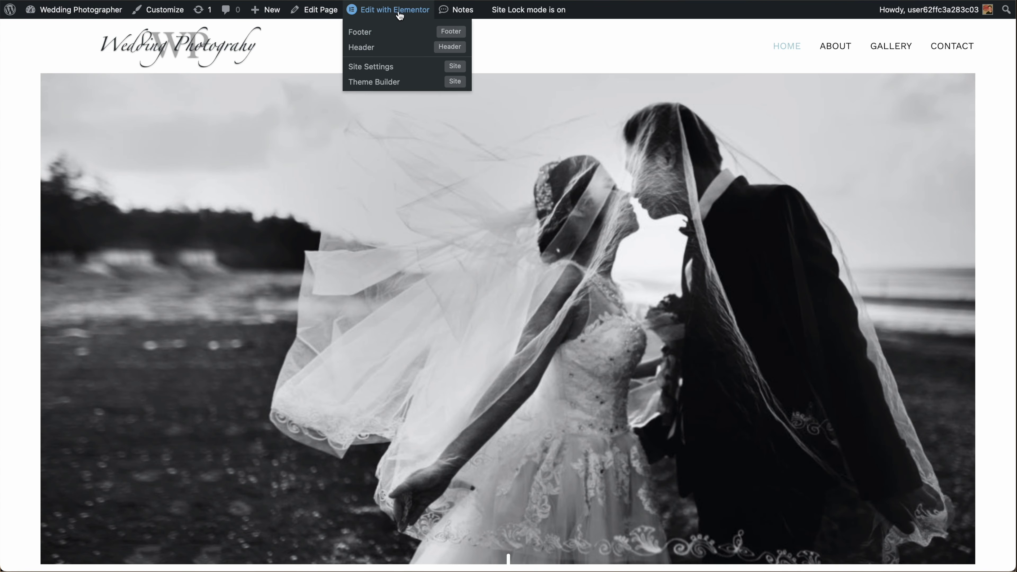
{"action": "left_click", "coordinate": [368, 31]}
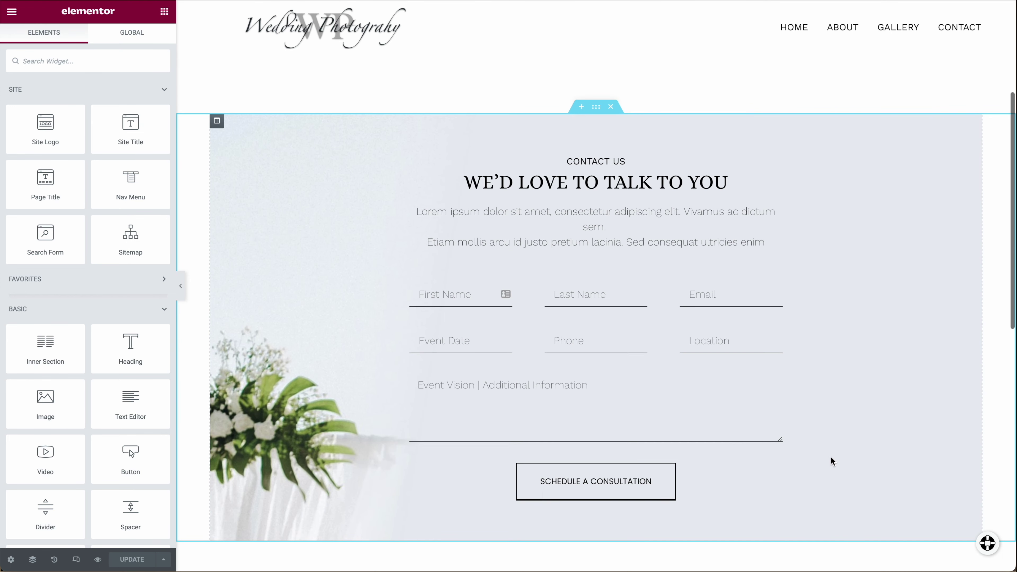
Inspect the background style settings of the column holding the footer's contact form
{"action": "left_click", "coordinate": [217, 122]}
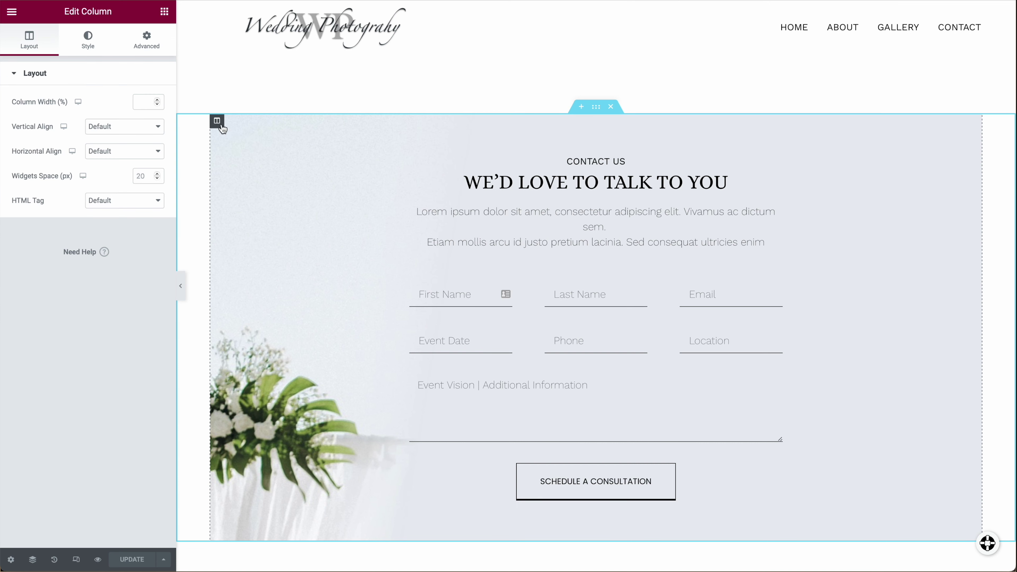
{"action": "left_click", "coordinate": [89, 39]}
{"action": "mouse_move", "coordinate": [45, 210]}
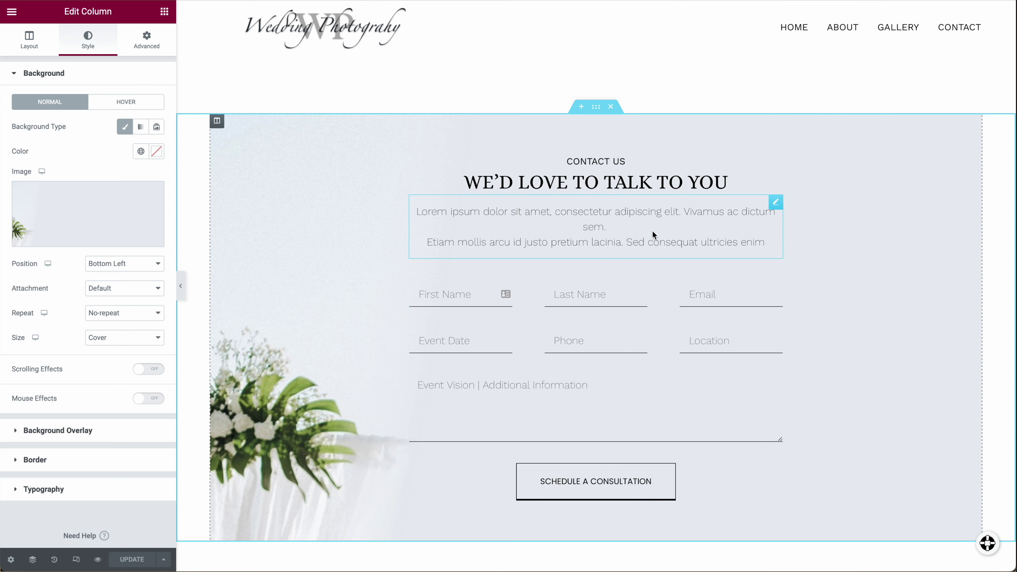
Review the contact form's fields along with its button, submission collection and email settings
{"action": "scroll", "coordinate": [604, 469], "scroll_direction": "down", "scroll_amount": 1}
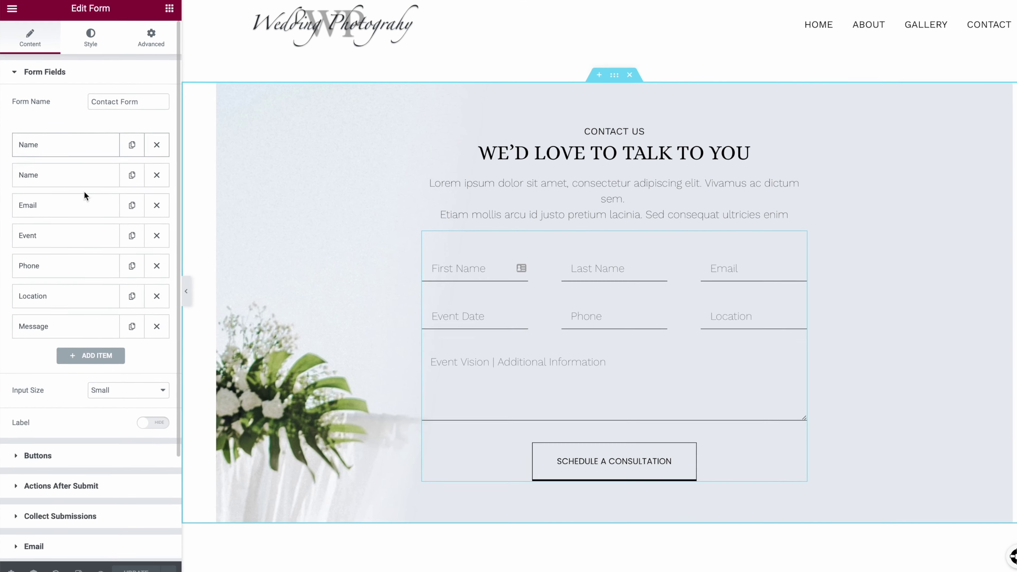
{"action": "scroll", "coordinate": [66, 385], "scroll_direction": "down", "scroll_amount": 2}
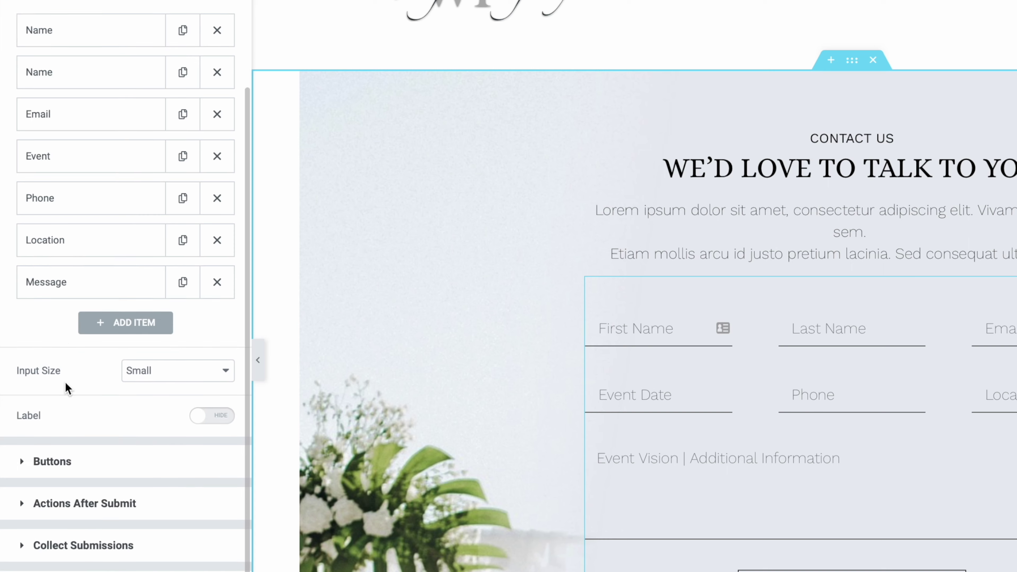
{"action": "left_click", "coordinate": [45, 471]}
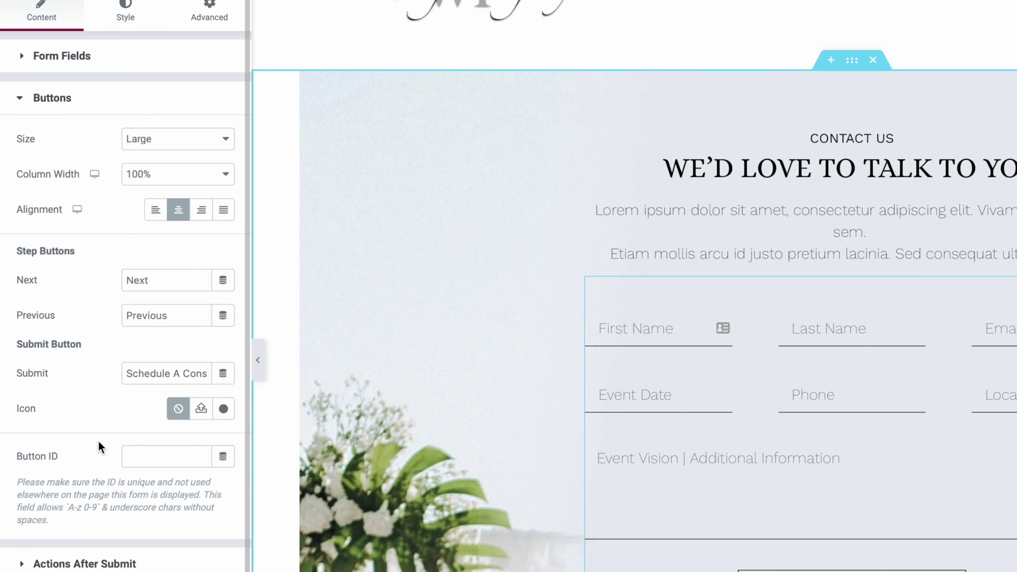
{"action": "scroll", "coordinate": [114, 353], "scroll_direction": "down", "scroll_amount": 3}
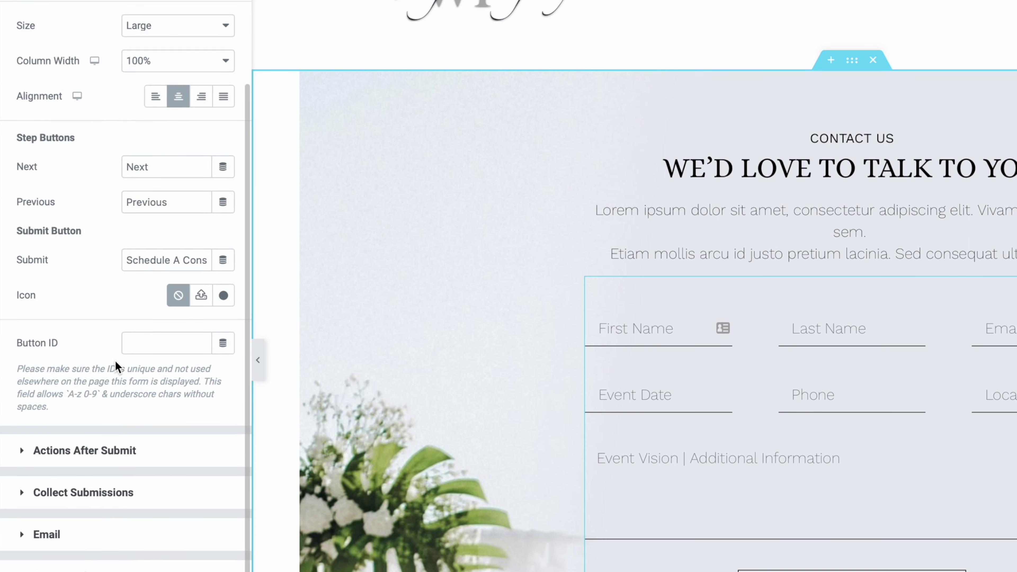
{"action": "left_click", "coordinate": [104, 496]}
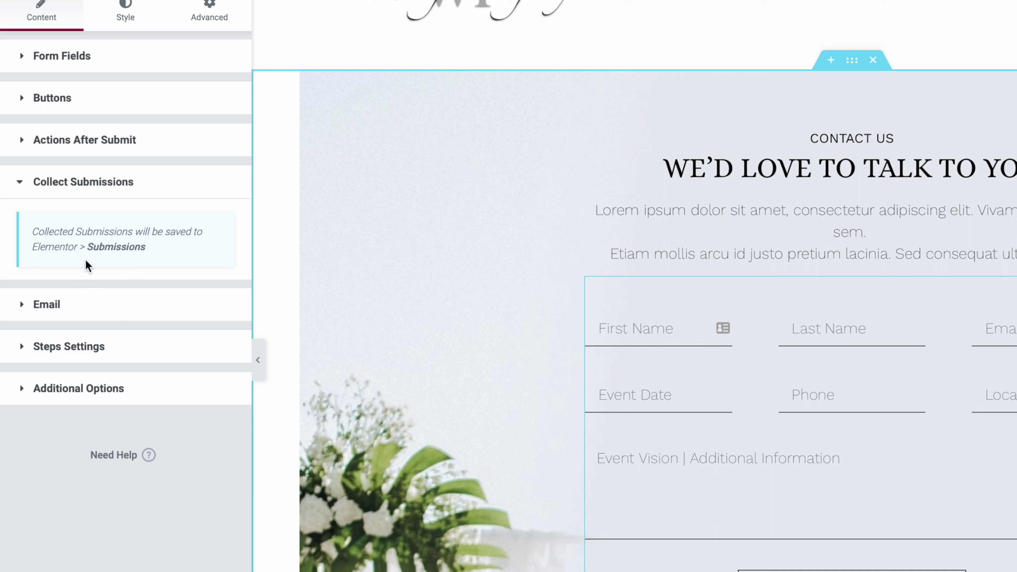
{"action": "left_click", "coordinate": [98, 313]}
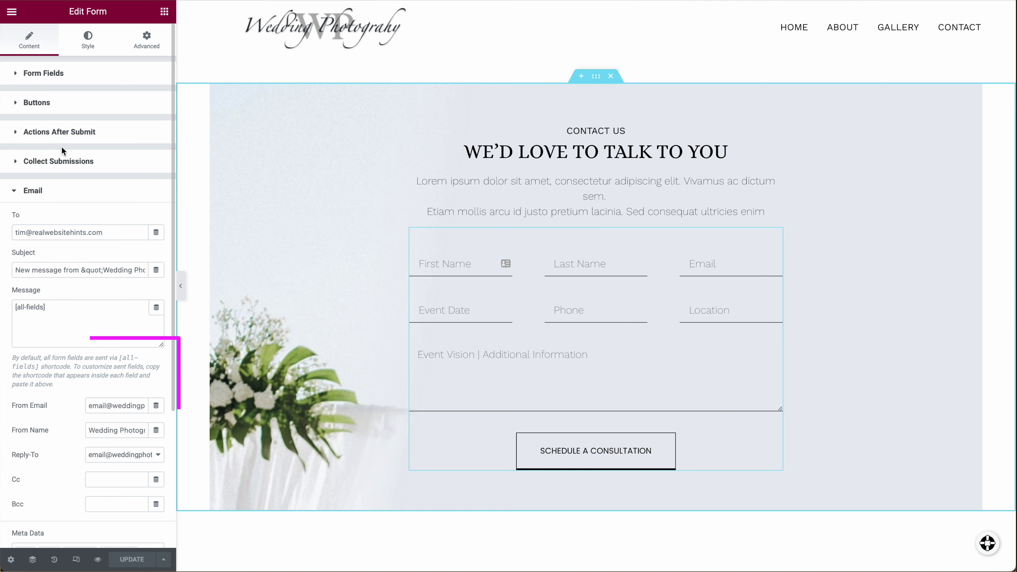
{"action": "left_click", "coordinate": [60, 161]}
Open the footer's contact details text in the text editor to review the office, email and address lines
{"action": "scroll", "coordinate": [538, 488], "scroll_direction": "down", "scroll_amount": 3}
{"action": "scroll", "coordinate": [538, 487], "scroll_direction": "down", "scroll_amount": 4}
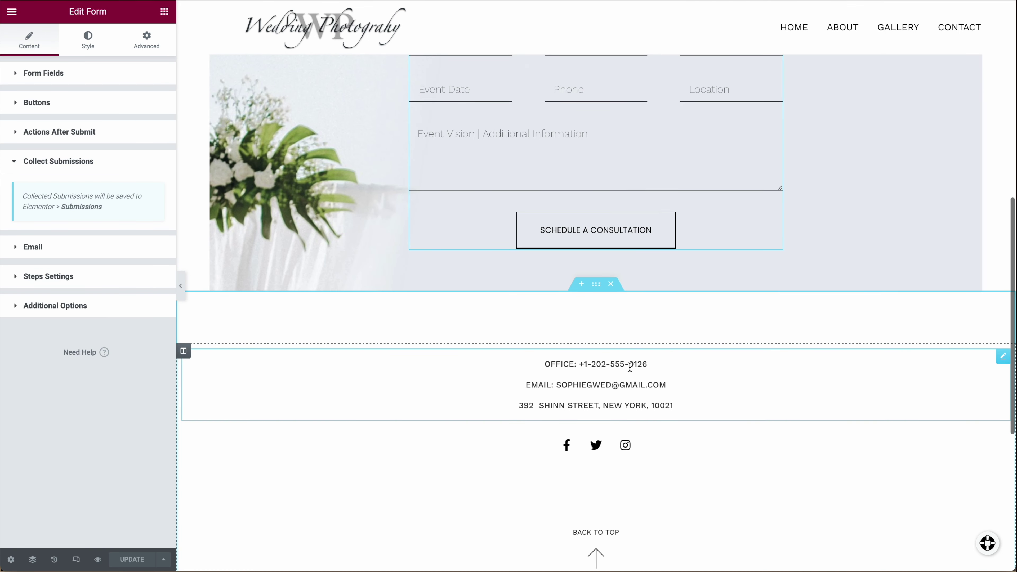
{"action": "left_click", "coordinate": [1003, 357]}
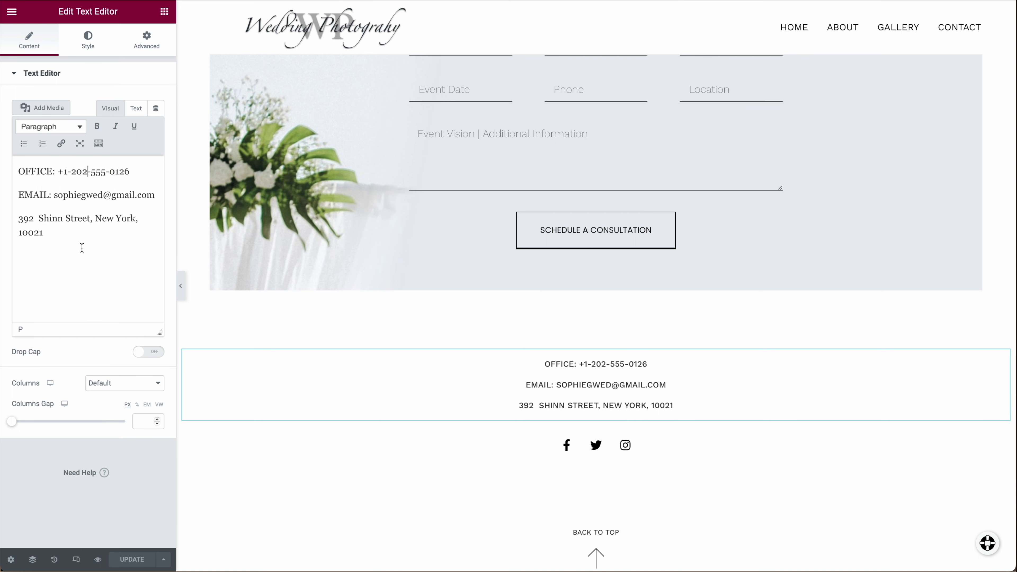
Check the Facebook item's link option in the footer's social icons and look over the rest of the footer
{"action": "scroll", "coordinate": [646, 416], "scroll_direction": "down", "scroll_amount": 1}
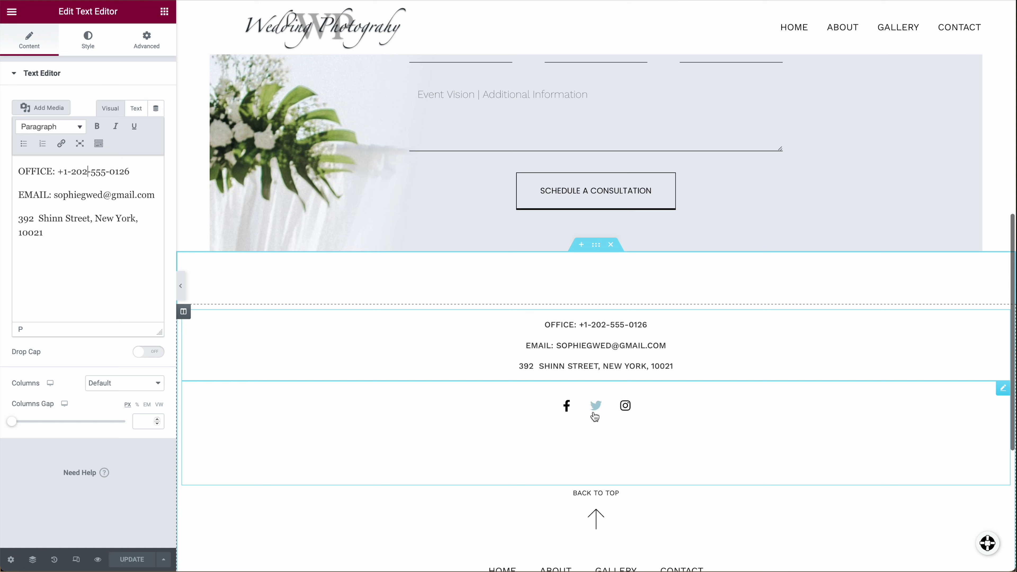
{"action": "left_click", "coordinate": [1003, 388]}
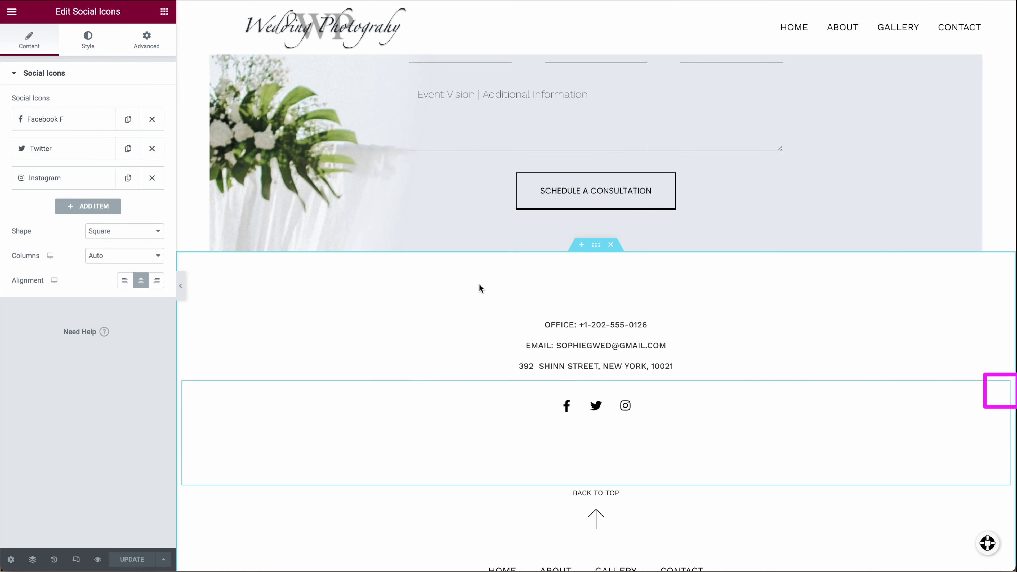
{"action": "left_click", "coordinate": [61, 121]}
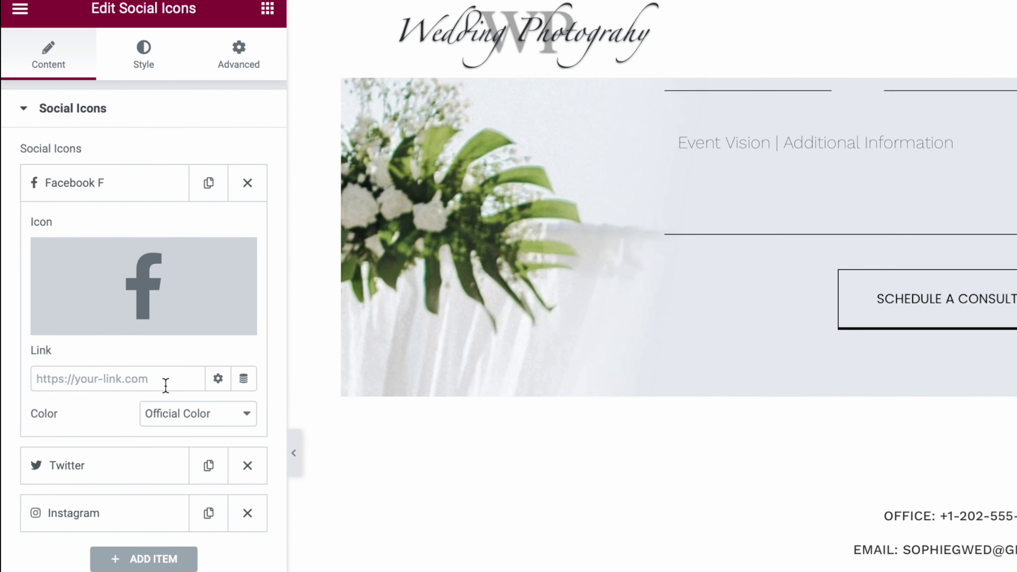
{"action": "scroll", "coordinate": [404, 377], "scroll_direction": "down", "scroll_amount": 5}
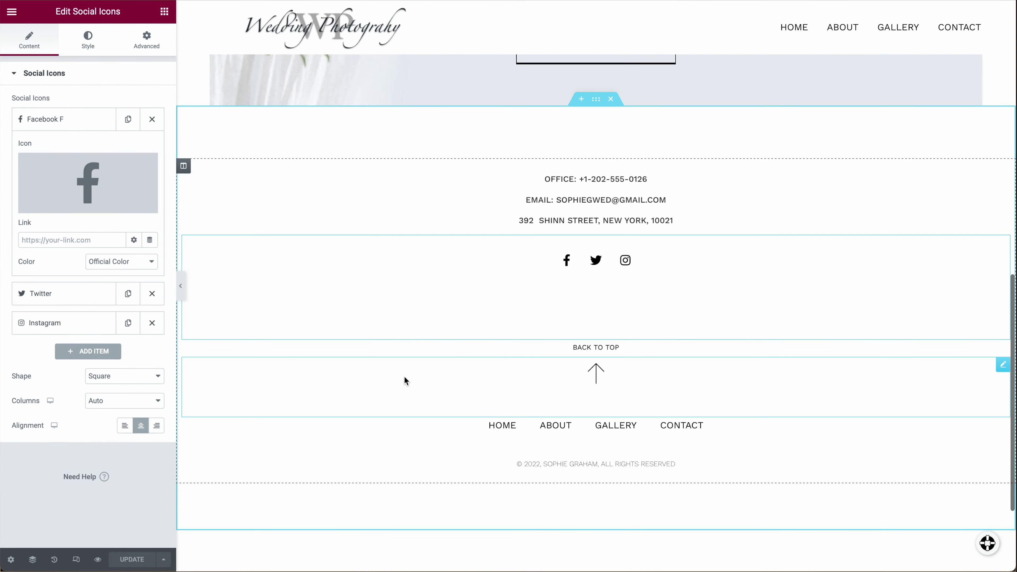
{"action": "scroll", "coordinate": [405, 378], "scroll_direction": "up", "scroll_amount": 10}
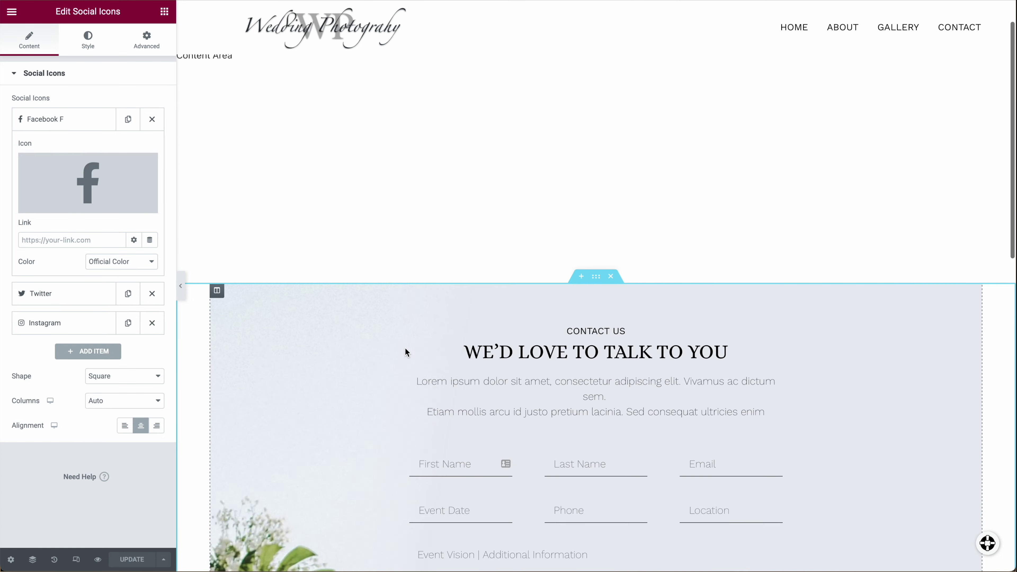
{"action": "scroll", "coordinate": [406, 348], "scroll_direction": "down", "scroll_amount": 10}
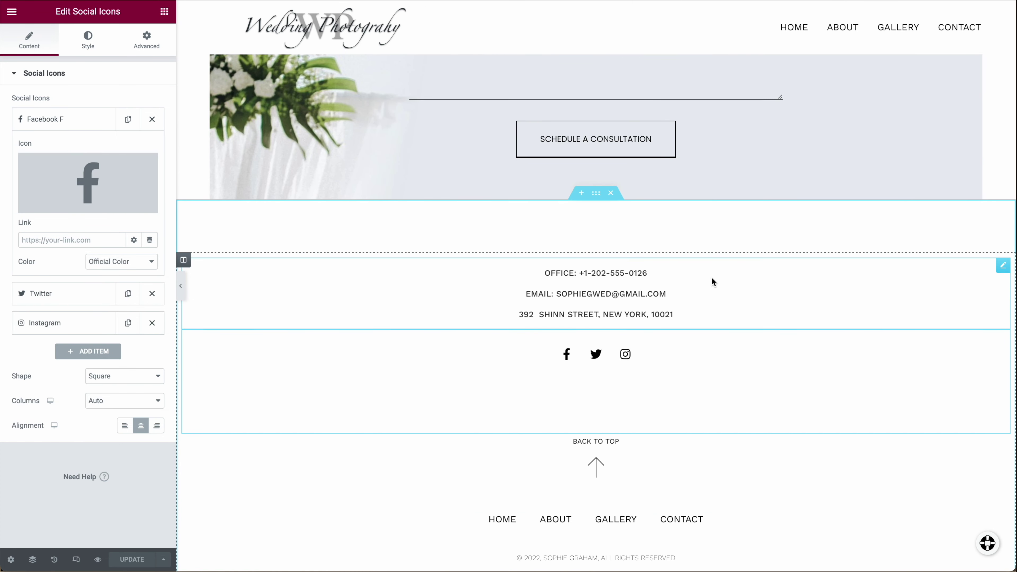
{"action": "scroll", "coordinate": [607, 311], "scroll_direction": "up", "scroll_amount": 10}
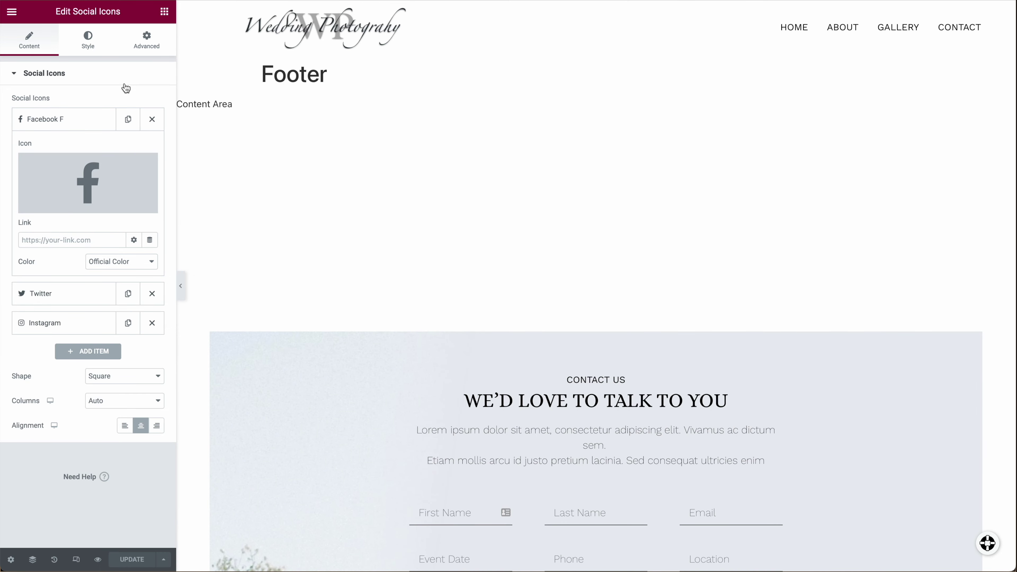
Exit the Footer editor and open Elementor's Submissions list in the WordPress dashboard
{"action": "left_click", "coordinate": [12, 11]}
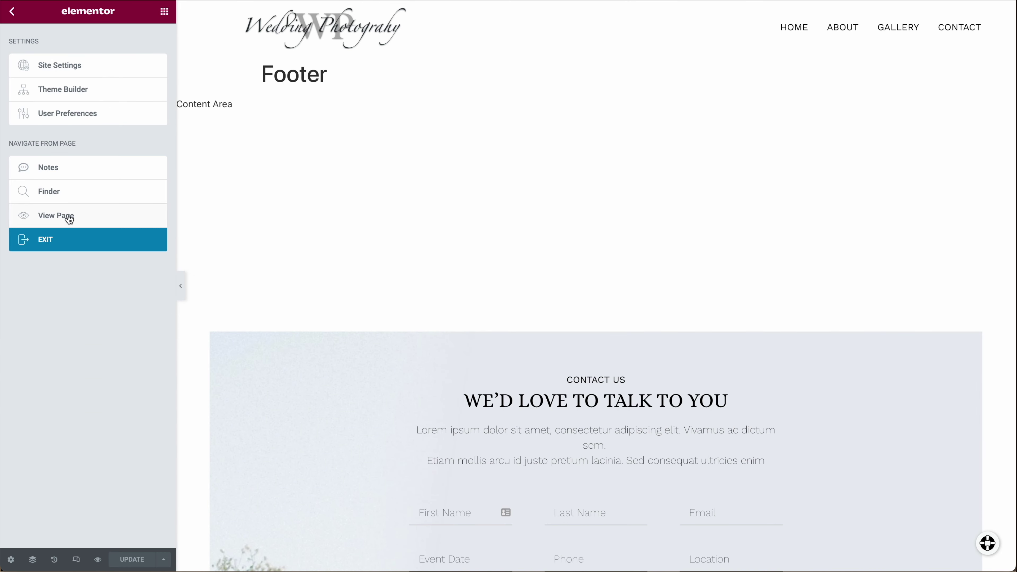
{"action": "left_click", "coordinate": [135, 238]}
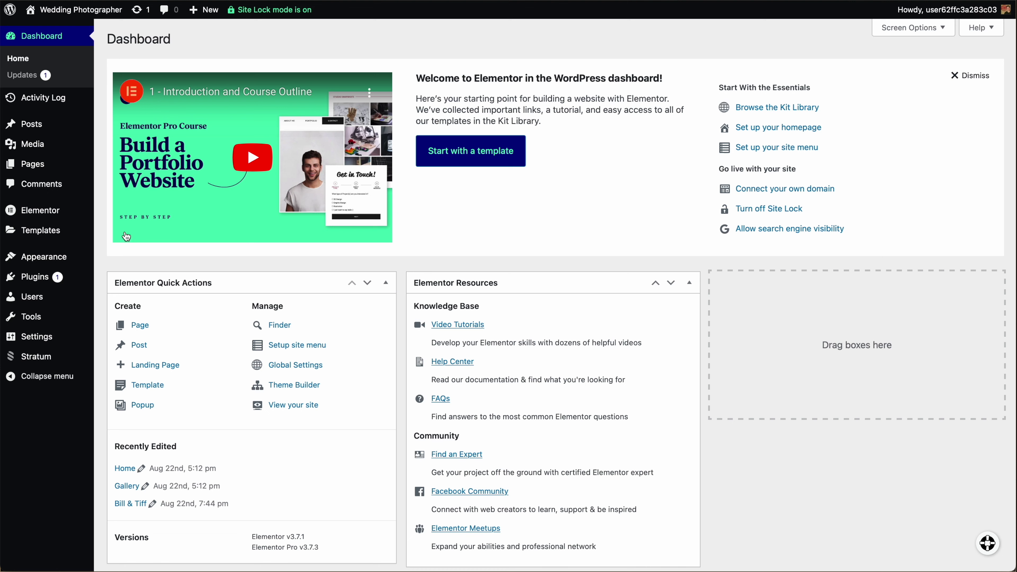
{"action": "mouse_move", "coordinate": [47, 144]}
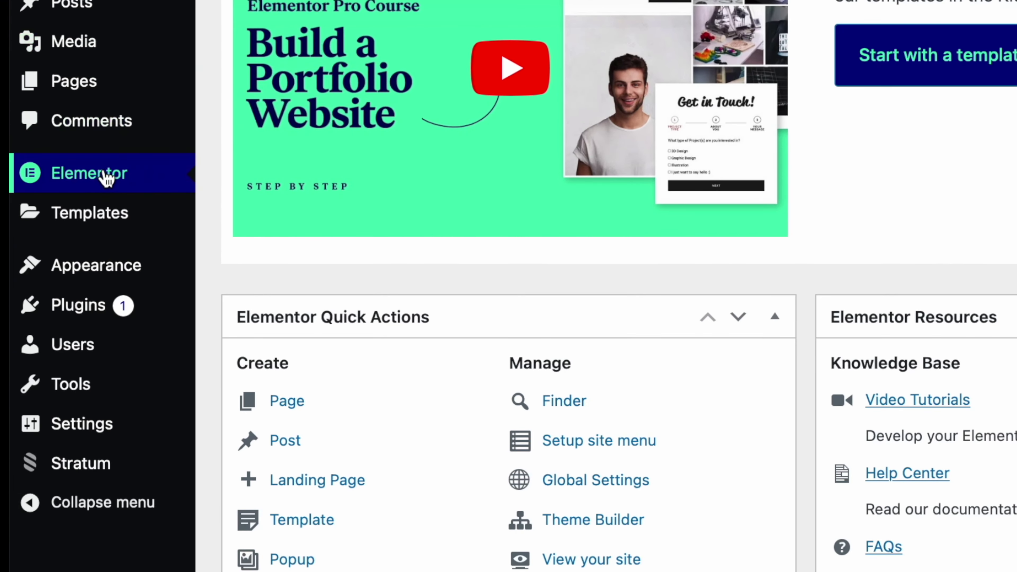
{"action": "mouse_move", "coordinate": [84, 182]}
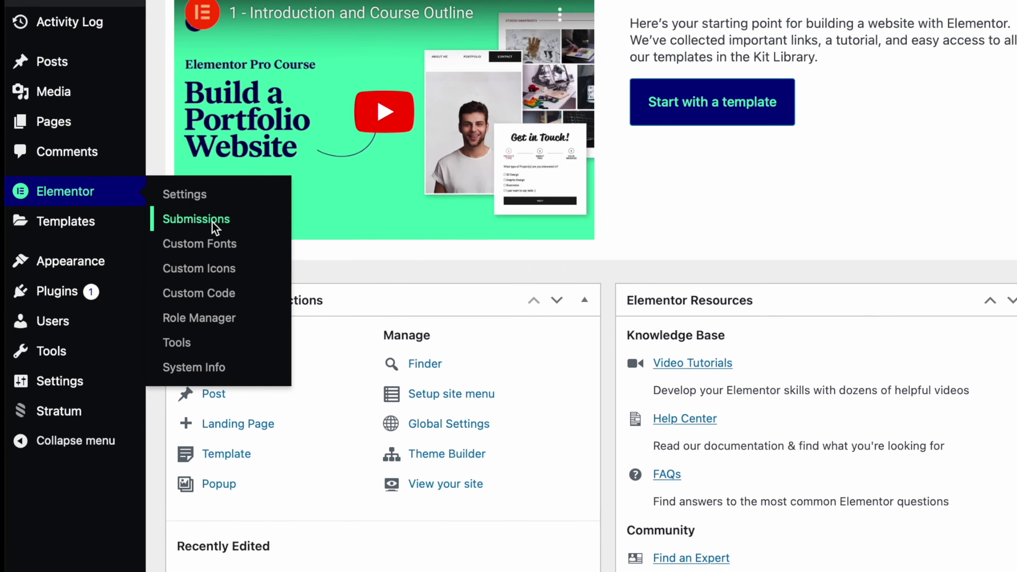
{"action": "left_click", "coordinate": [282, 216]}
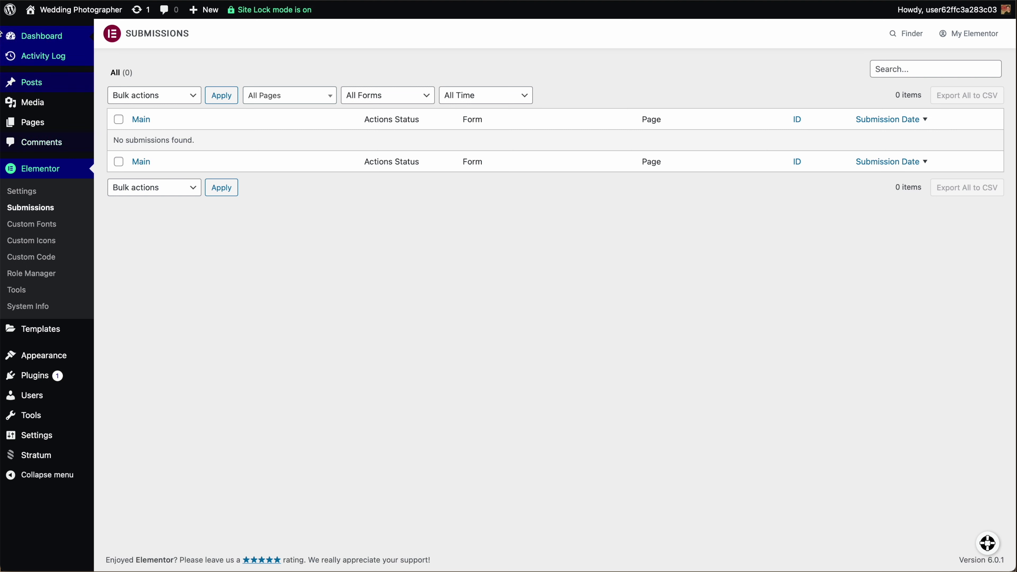
{"action": "mouse_move", "coordinate": [65, 6]}
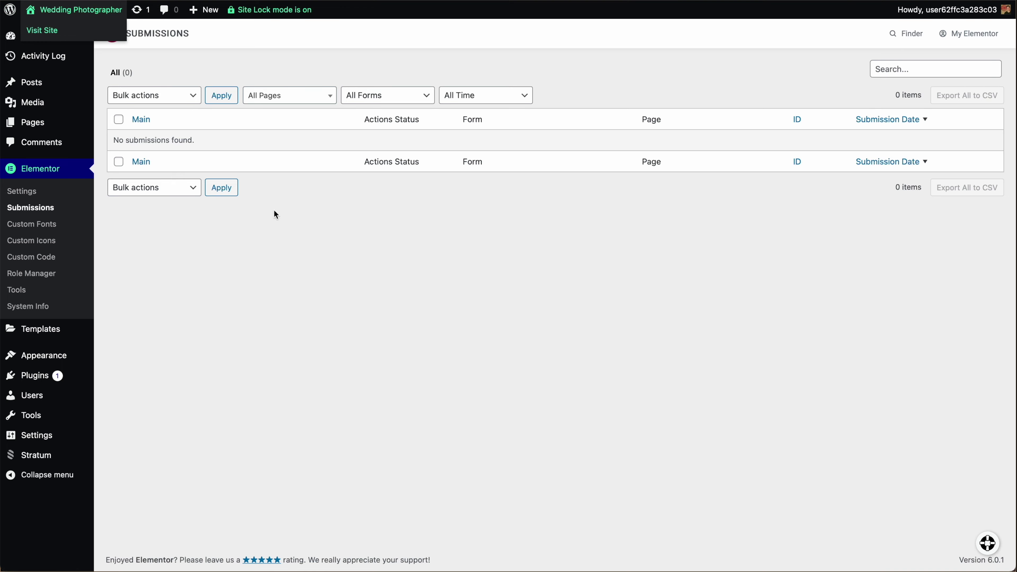